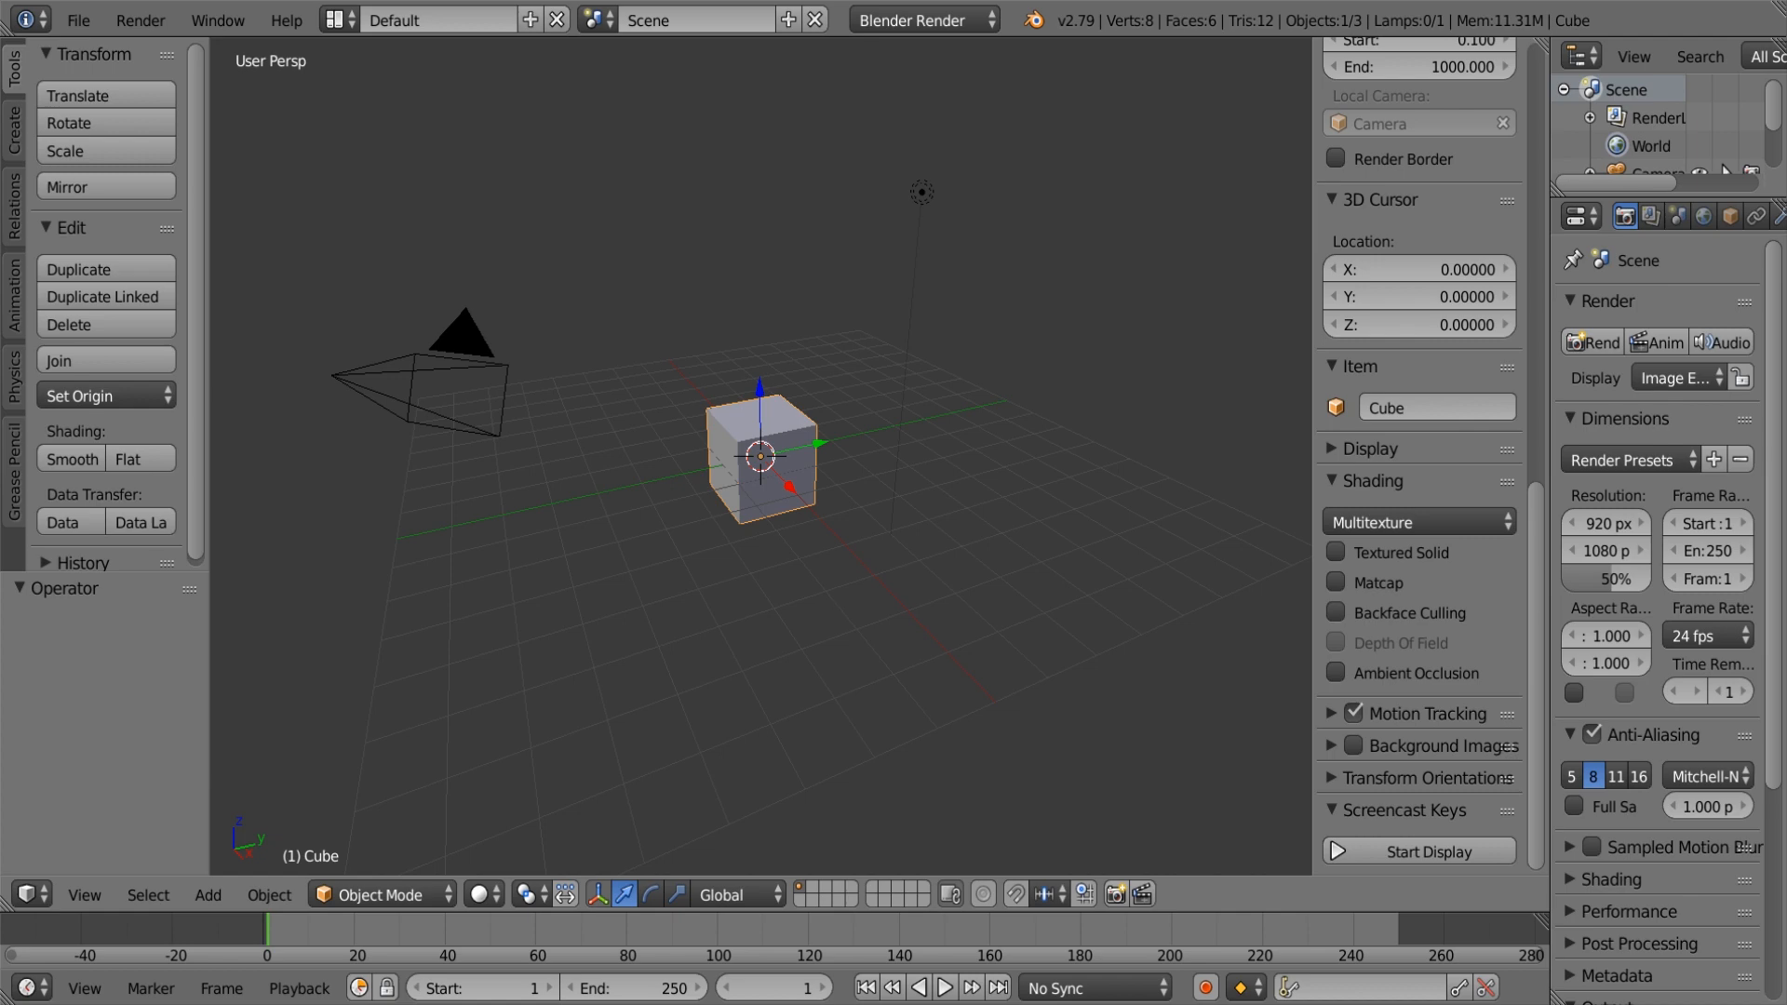
Step: Show the rotation manipulator on the cube and start the Screencast Keys display
{"action": "middle_click_drag", "start_coordinate": [810, 503], "coordinate": [787, 456]}
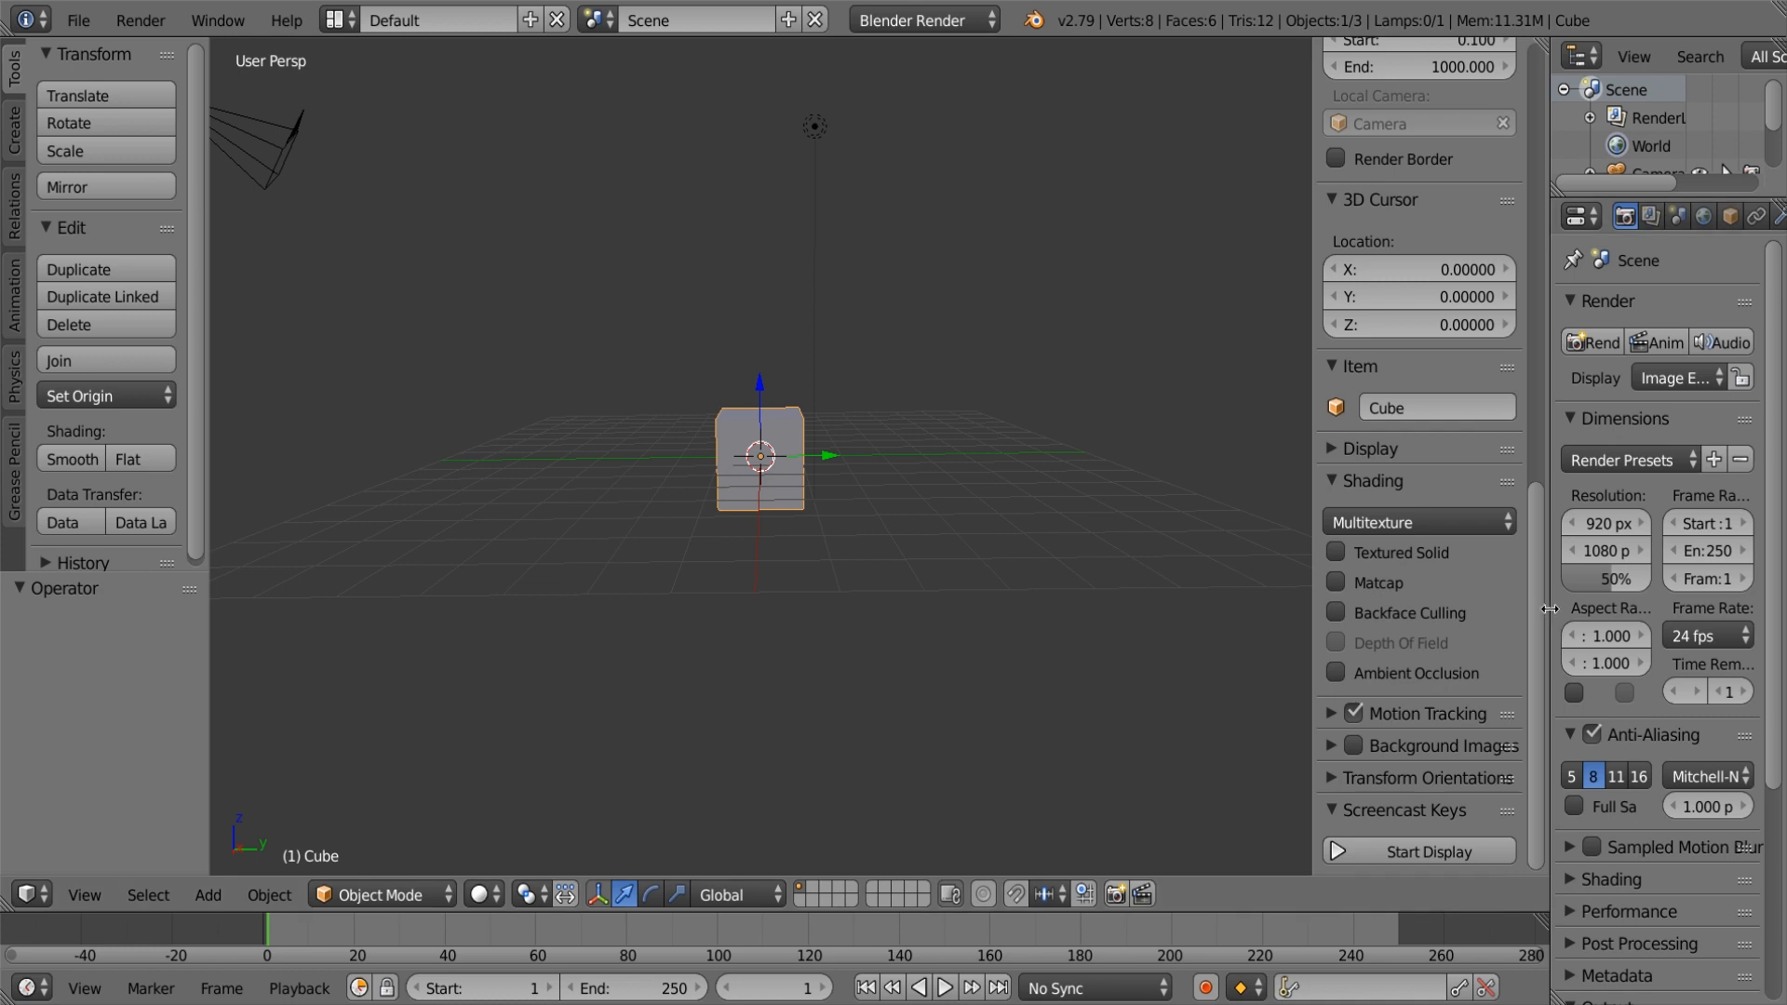
{"action": "left_click_drag", "start_coordinate": [1541, 613], "coordinate": [1500, 115]}
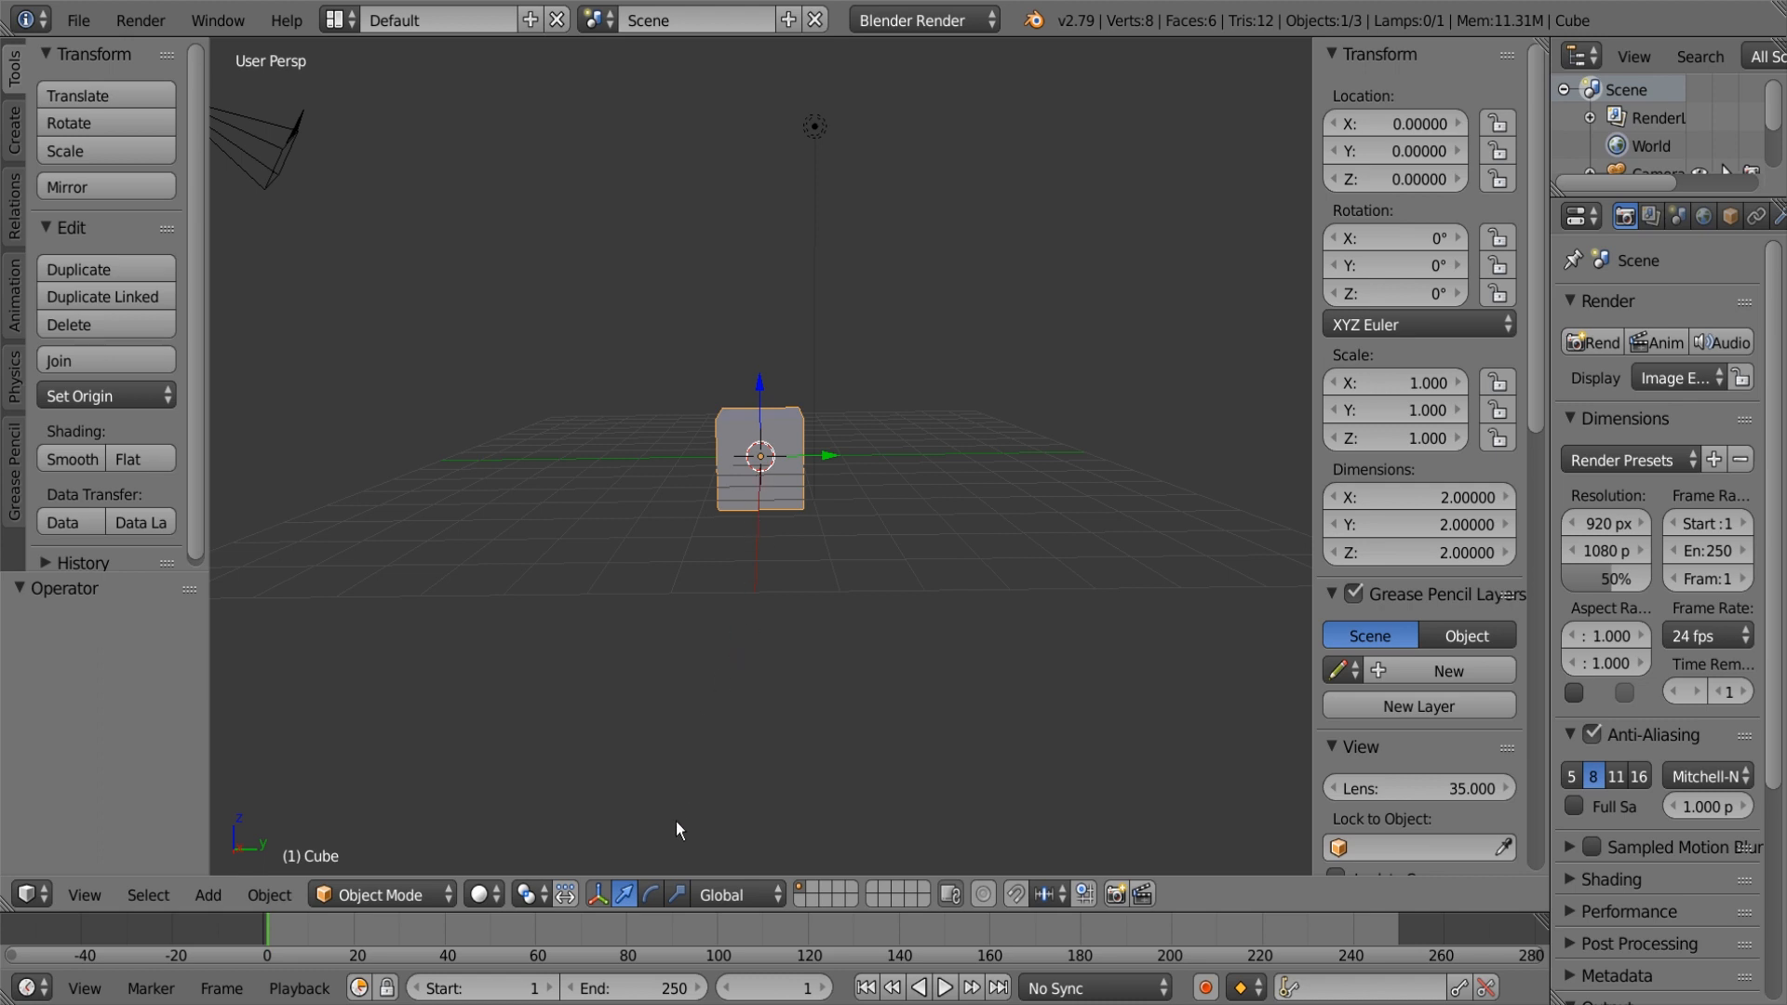
{"action": "left_click", "coordinate": [651, 896]}
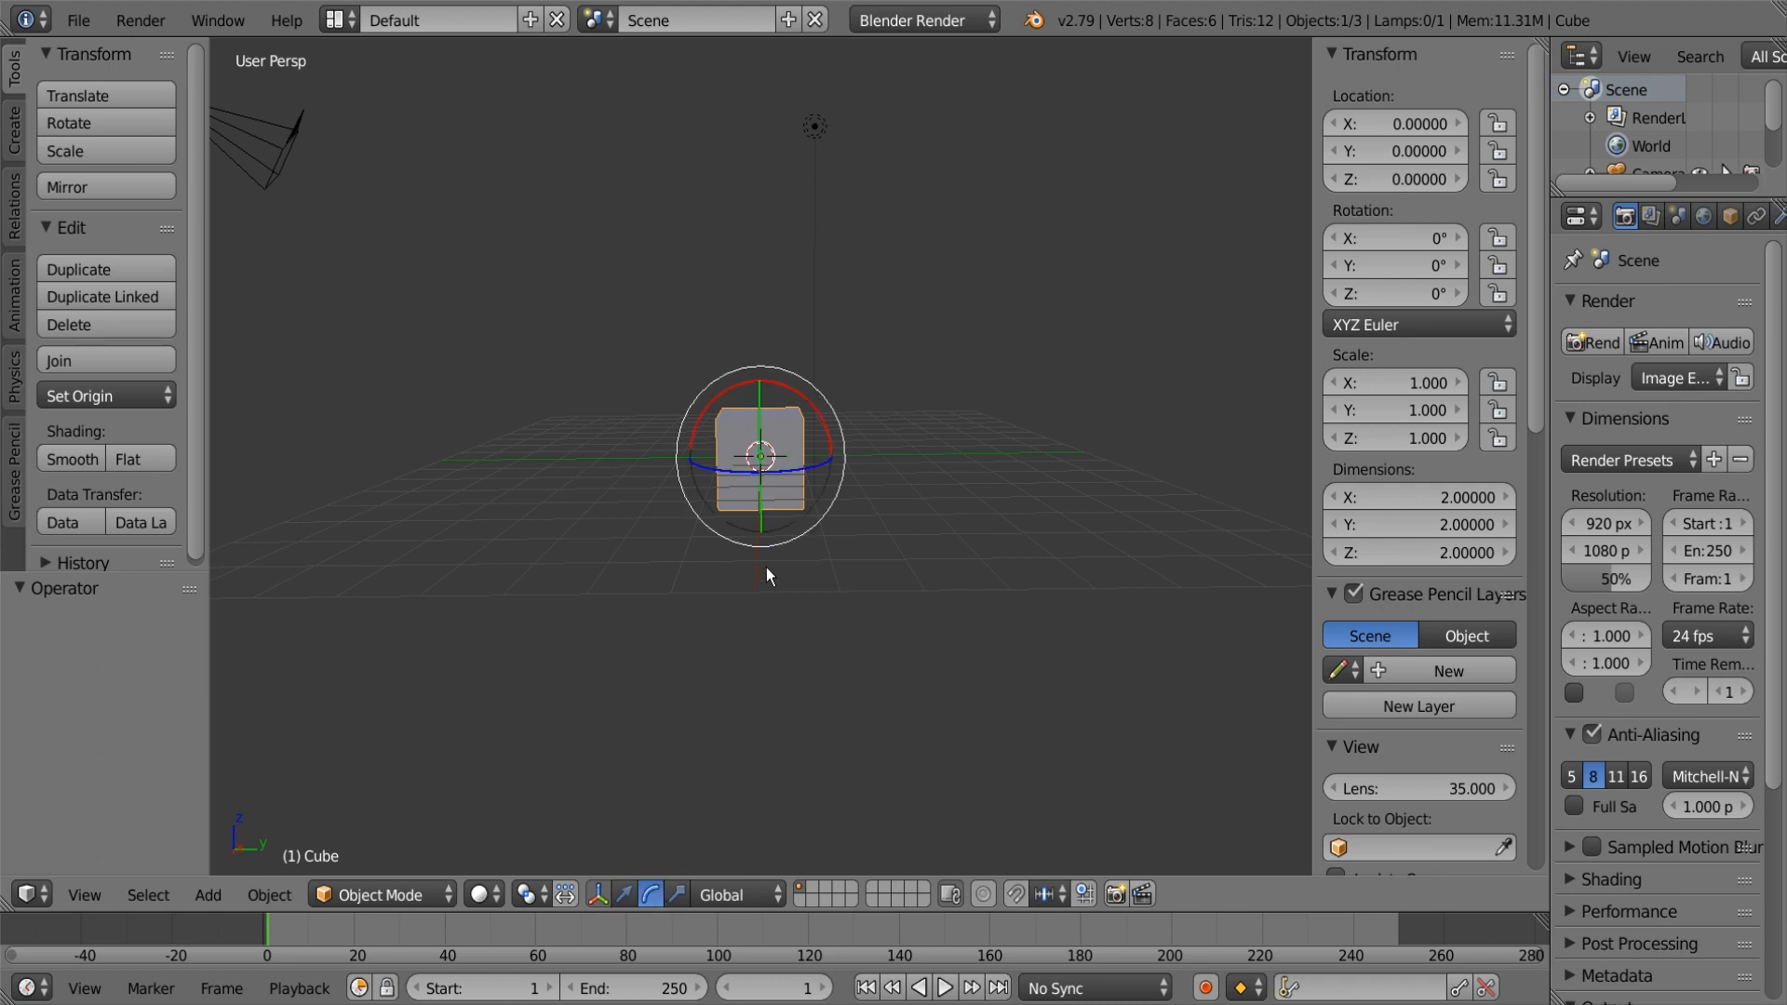
{"action": "scroll", "coordinate": [1446, 644], "scroll_direction": "down", "scroll_amount": 15}
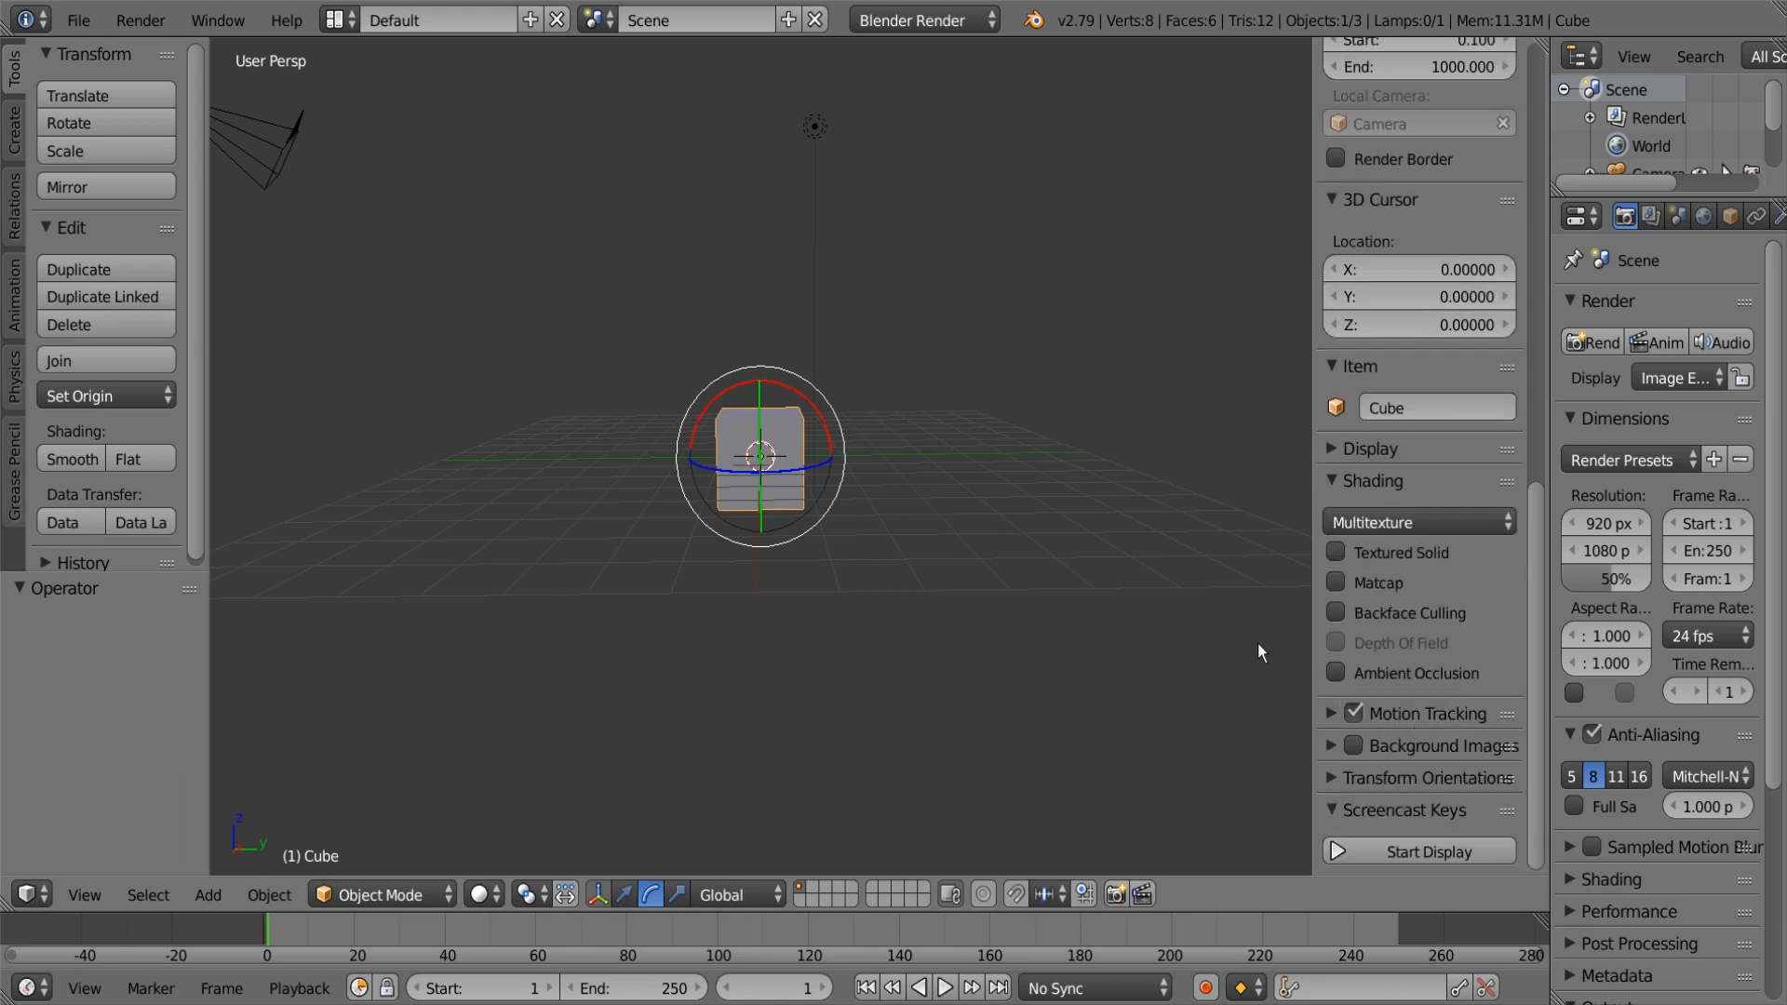
{"action": "left_click", "coordinate": [1422, 847]}
Step: Insert a LocRotScale keyframe for the cube at frame 1 and set the animation's end frame to 120
{"action": "key", "text": "i"}
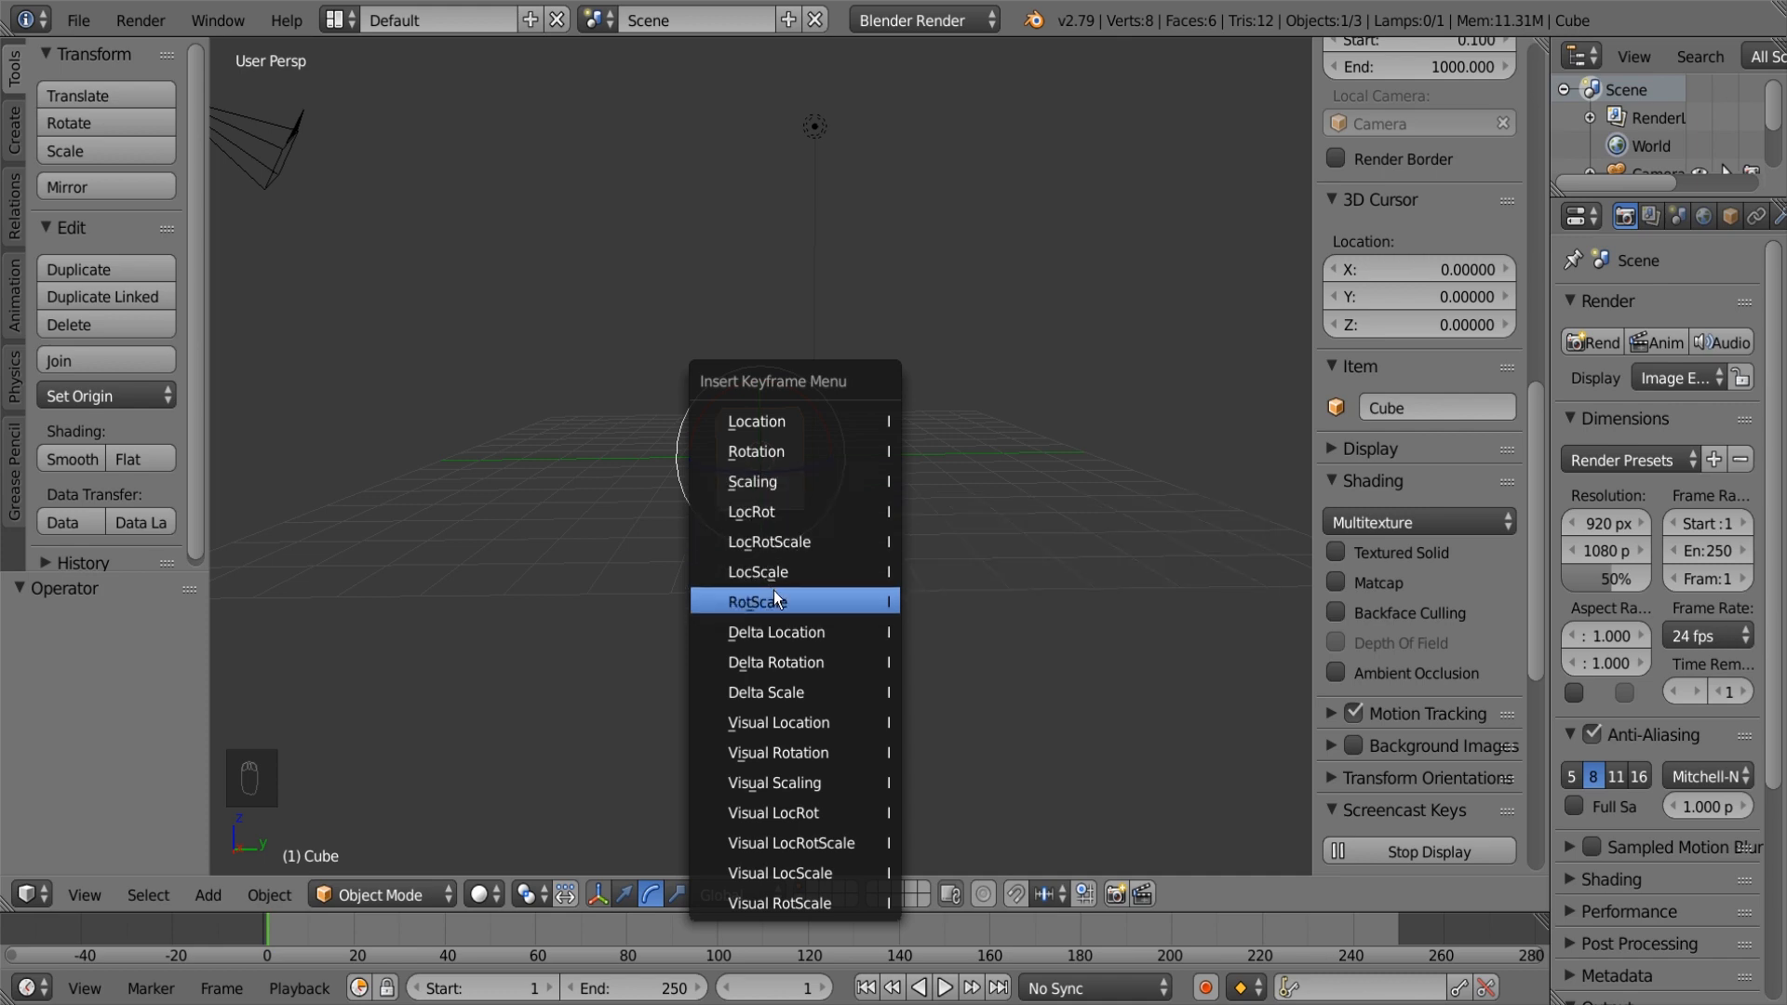
{"action": "left_click", "coordinate": [823, 549]}
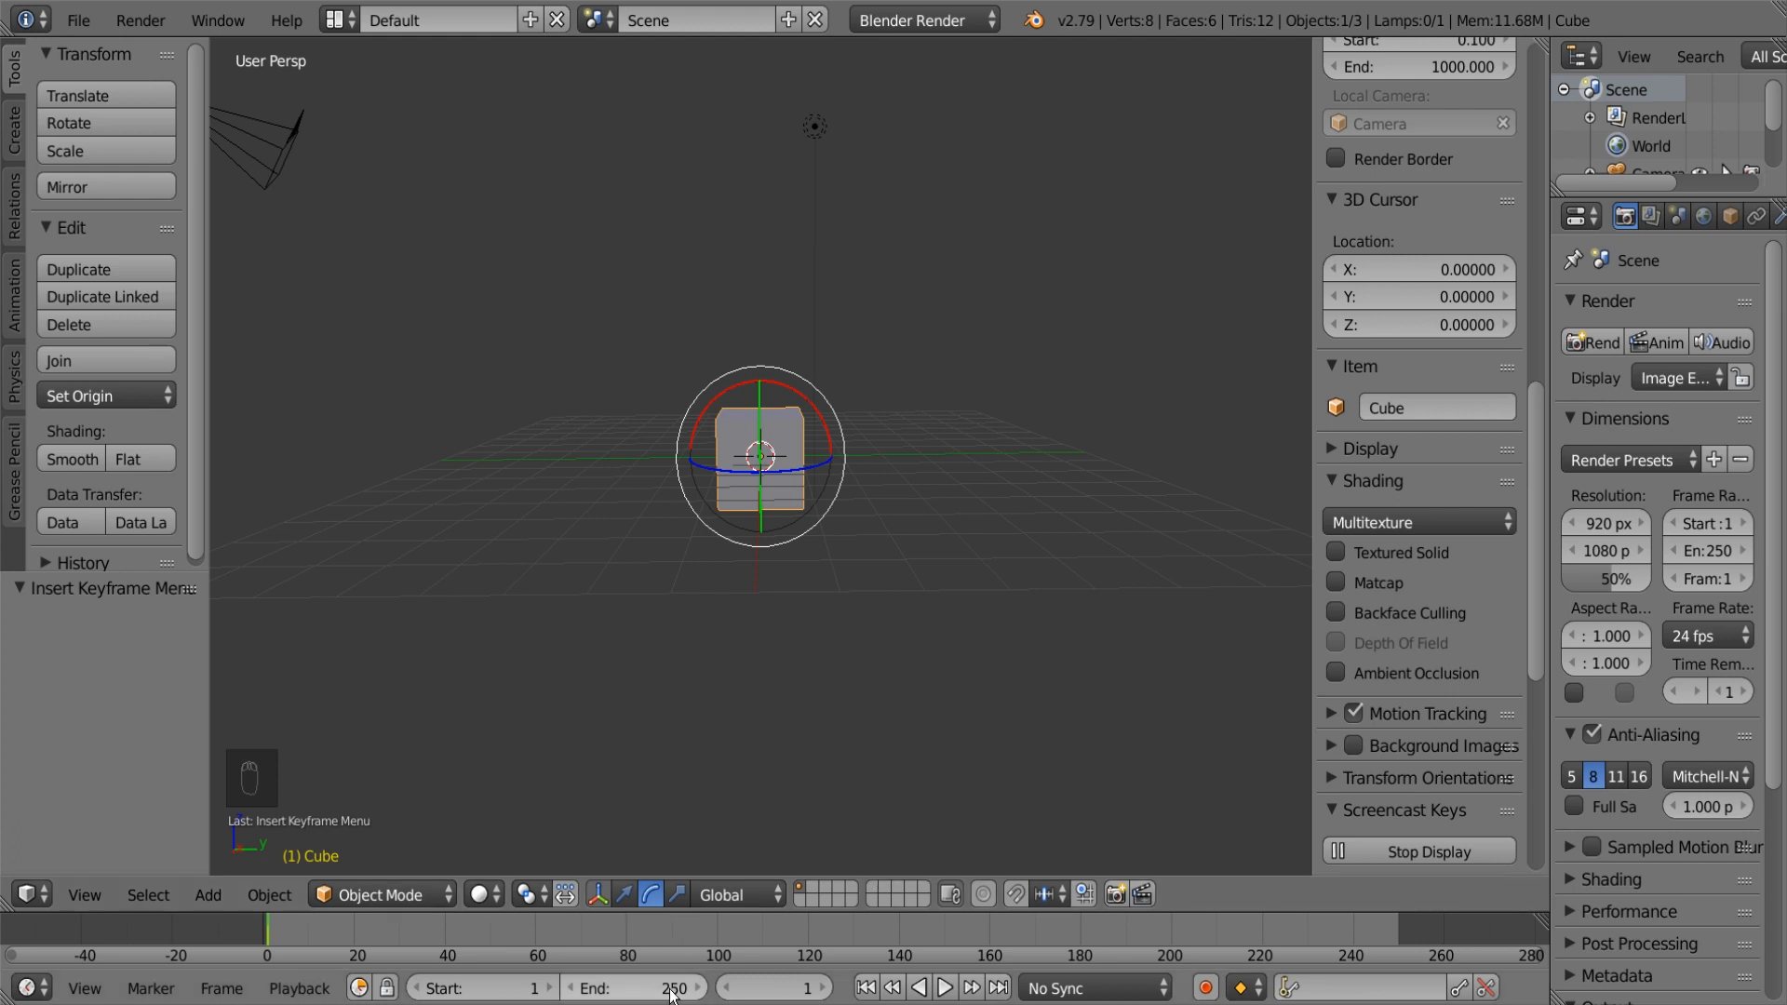
{"action": "left_click_drag", "start_coordinate": [636, 988], "coordinate": [381, 987]}
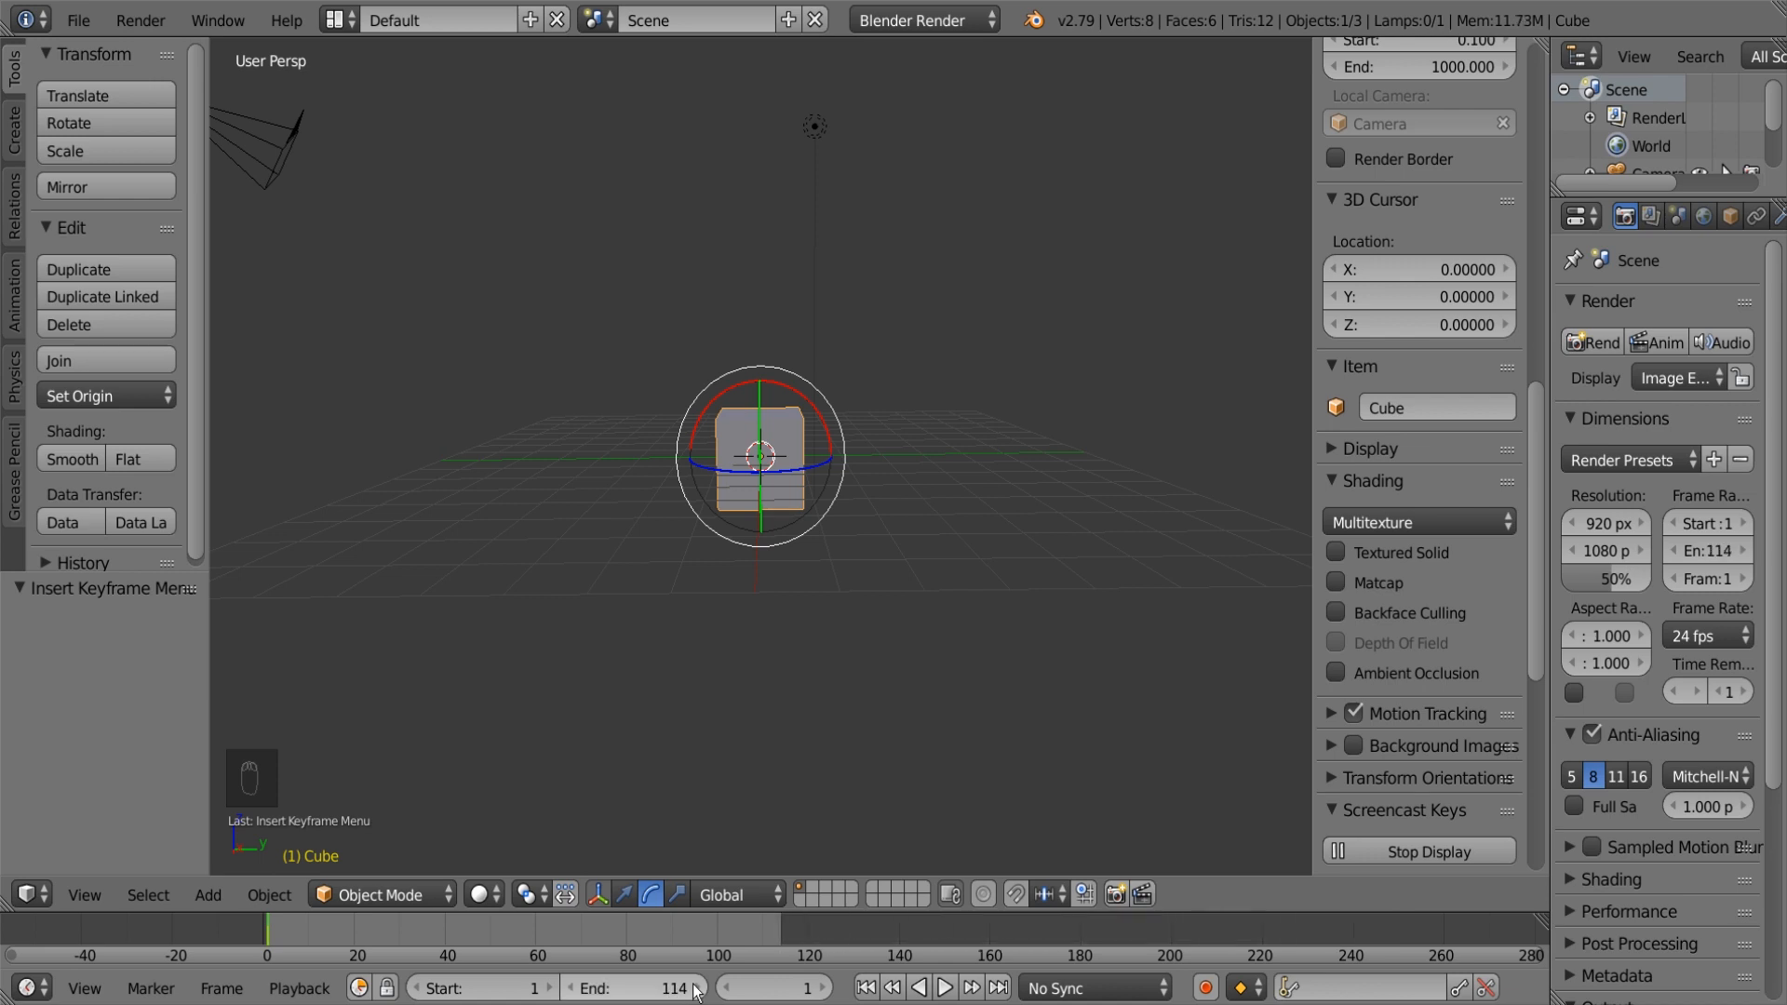
{"action": "left_click", "coordinate": [698, 988]}
{"action": "left_click_drag", "start_coordinate": [698, 989], "coordinate": [727, 967]}
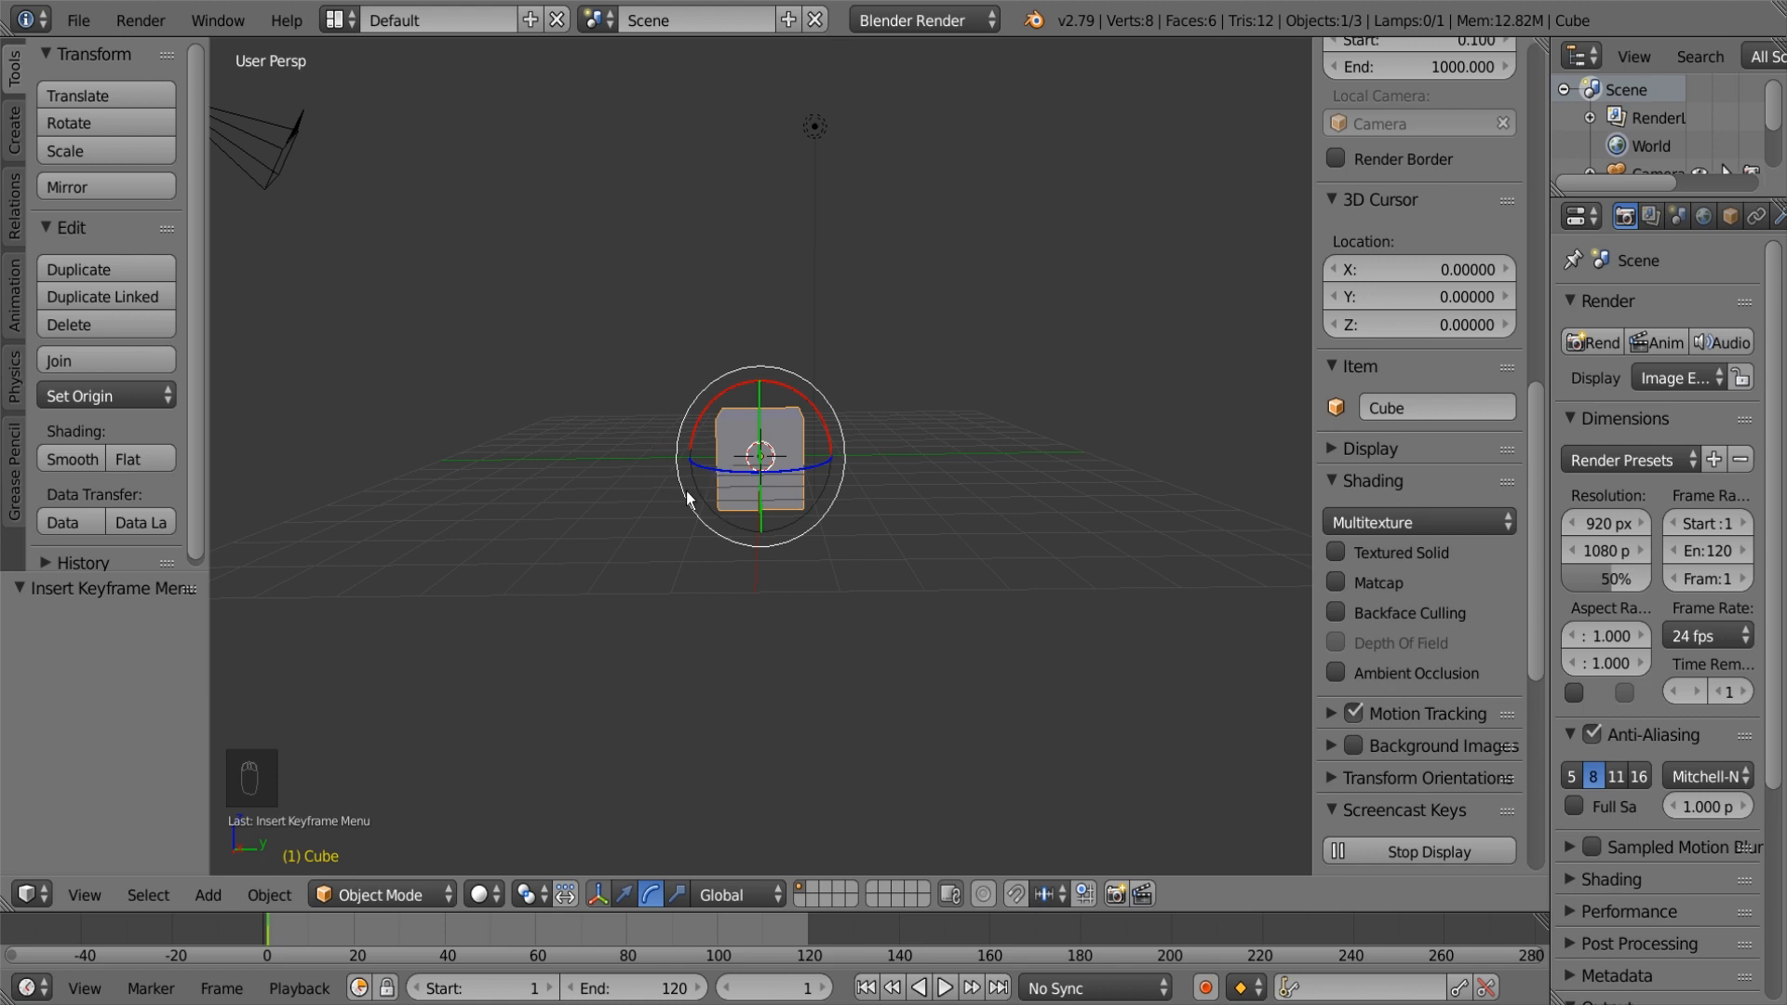
{"action": "left_click", "coordinate": [280, 942]}
{"action": "left_click_drag", "start_coordinate": [723, 460], "coordinate": [819, 521]}
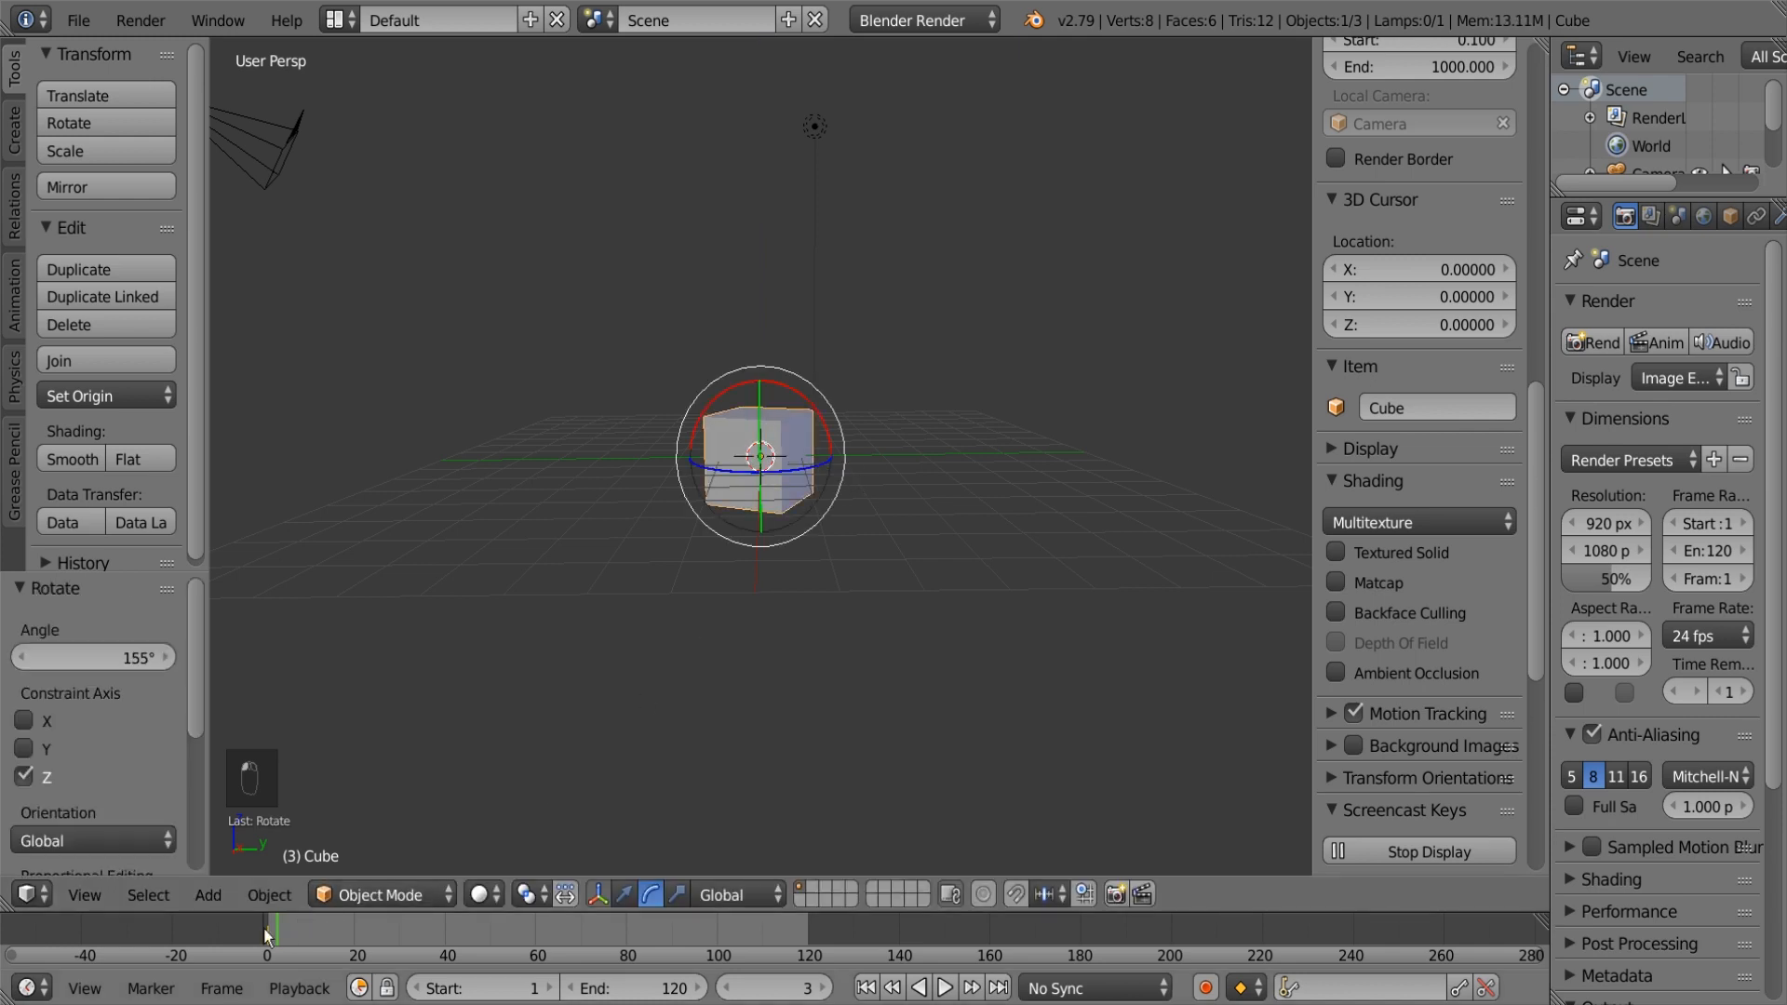
{"action": "left_click", "coordinate": [722, 983]}
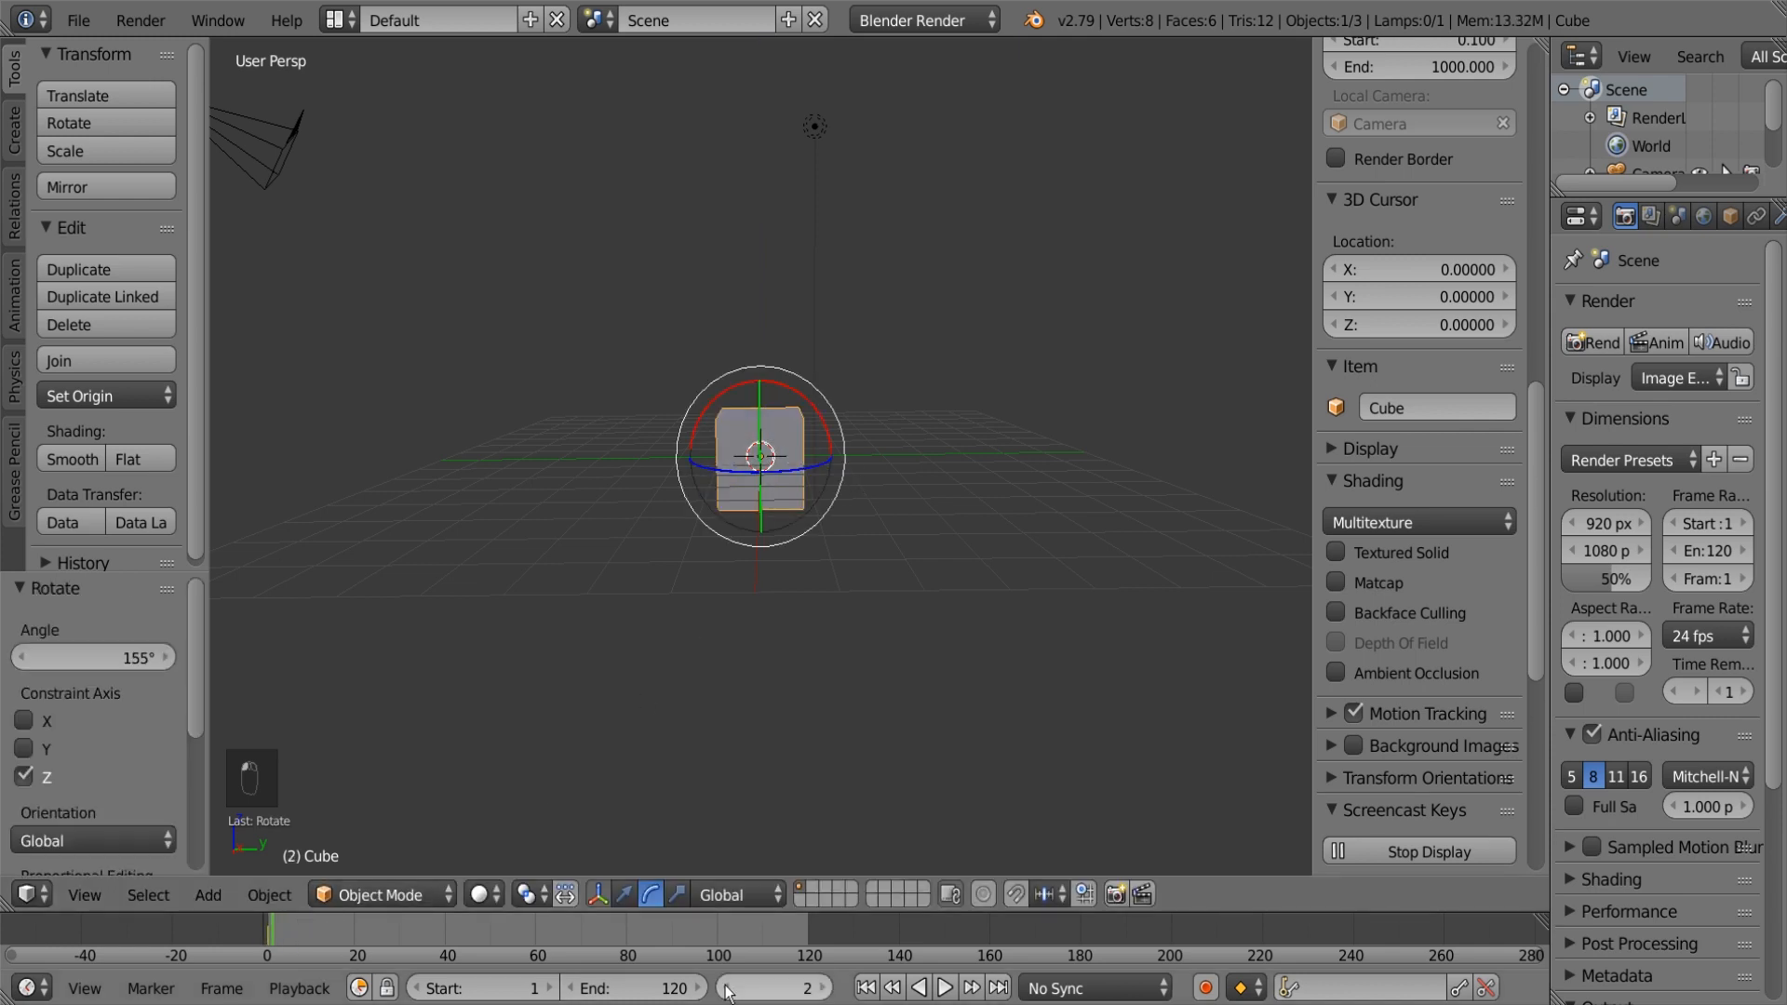
{"action": "left_click", "coordinate": [723, 983]}
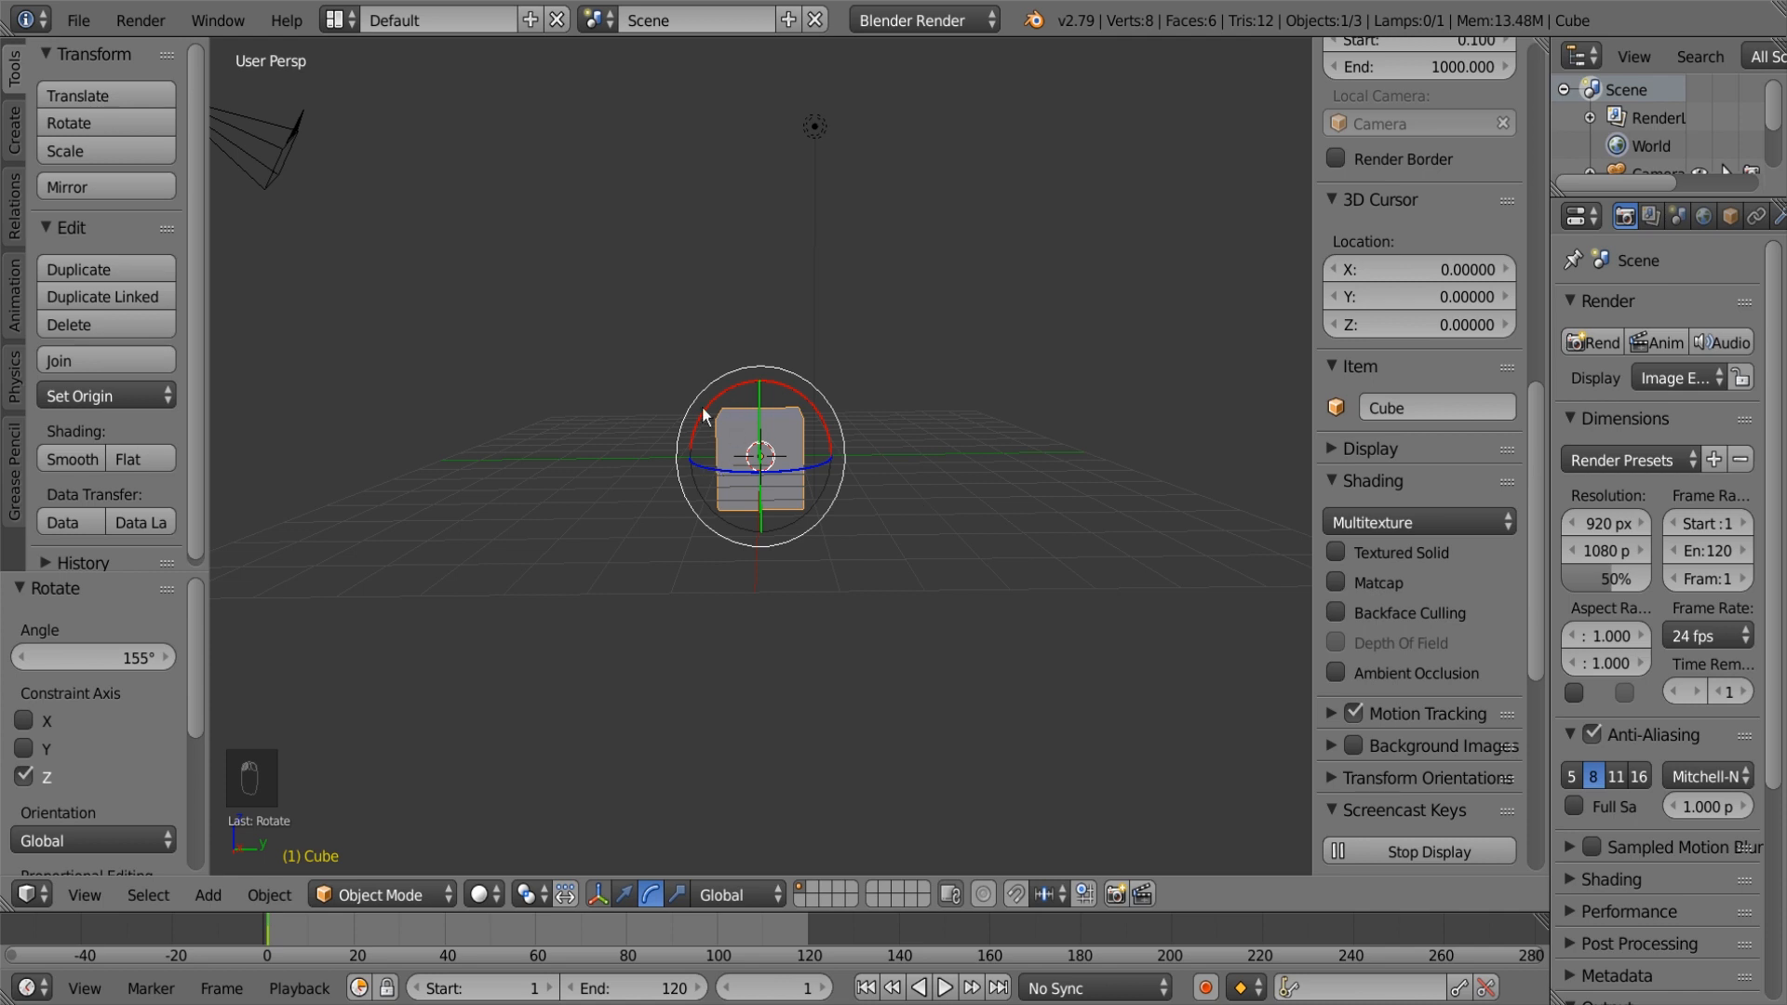
Step: Go to frame 120 and set the cube's Z rotation to 359°
{"action": "left_click", "coordinate": [807, 936]}
{"action": "left_click_drag", "start_coordinate": [1527, 585], "coordinate": [1583, 192]}
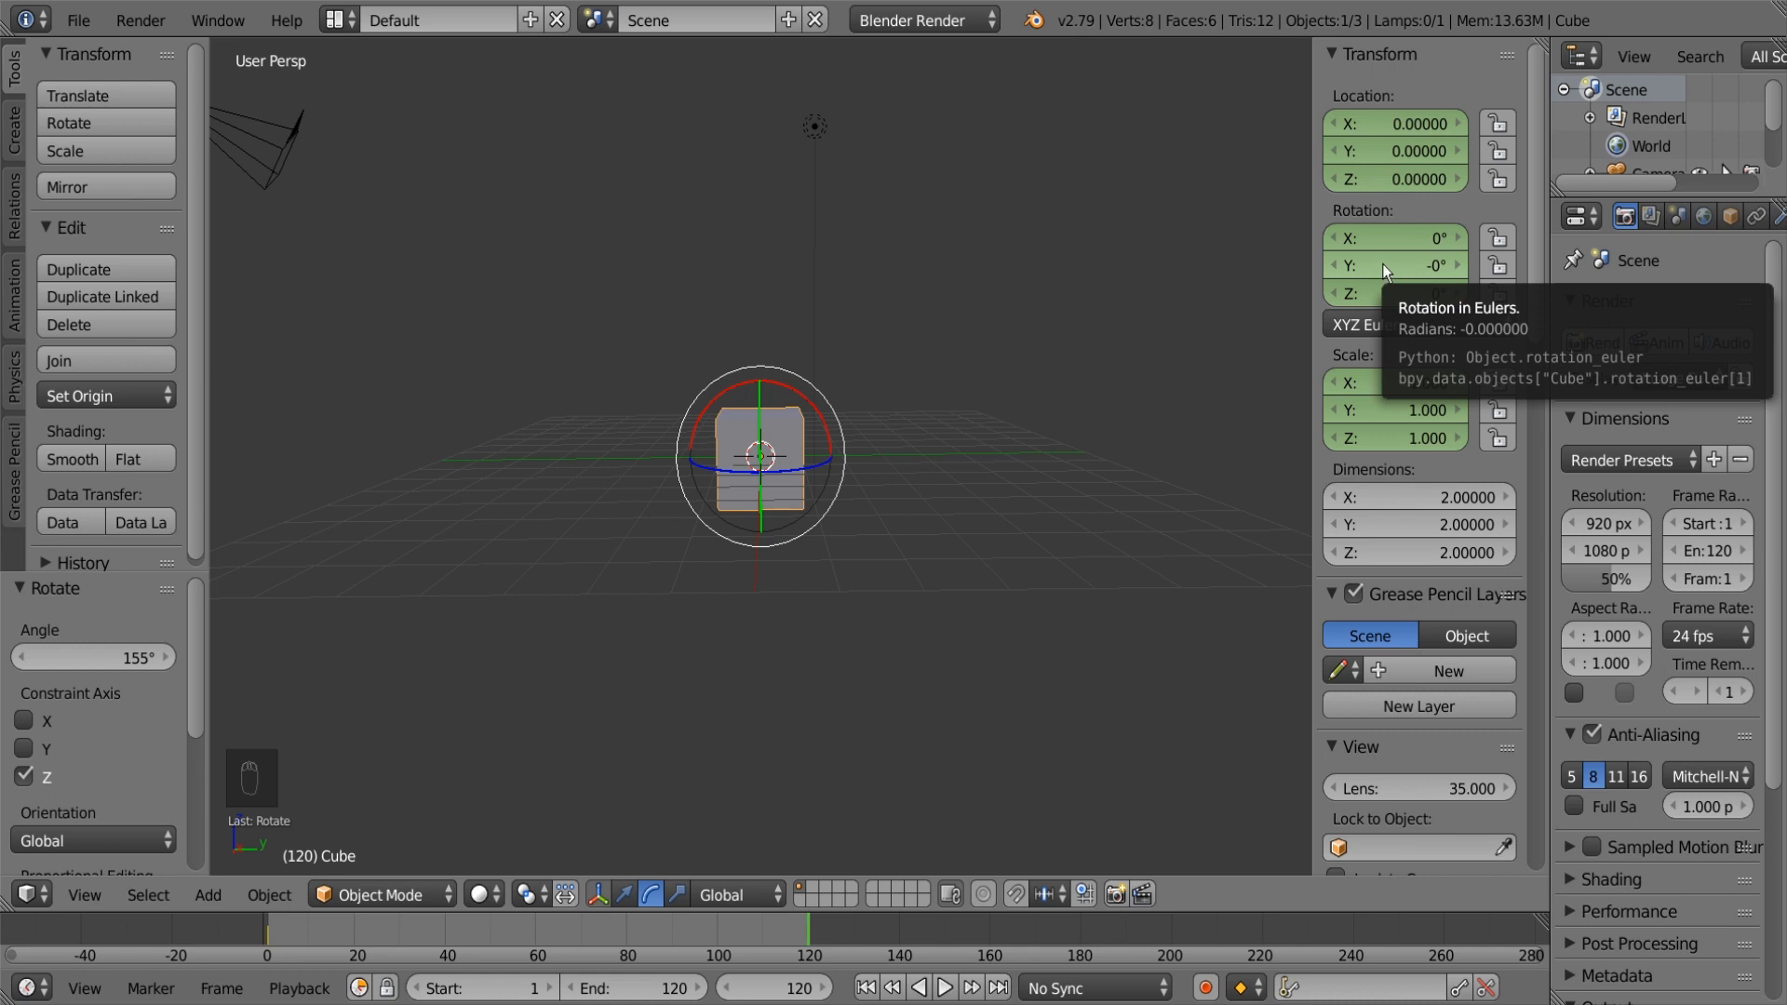
{"action": "left_click", "coordinate": [1392, 293]}
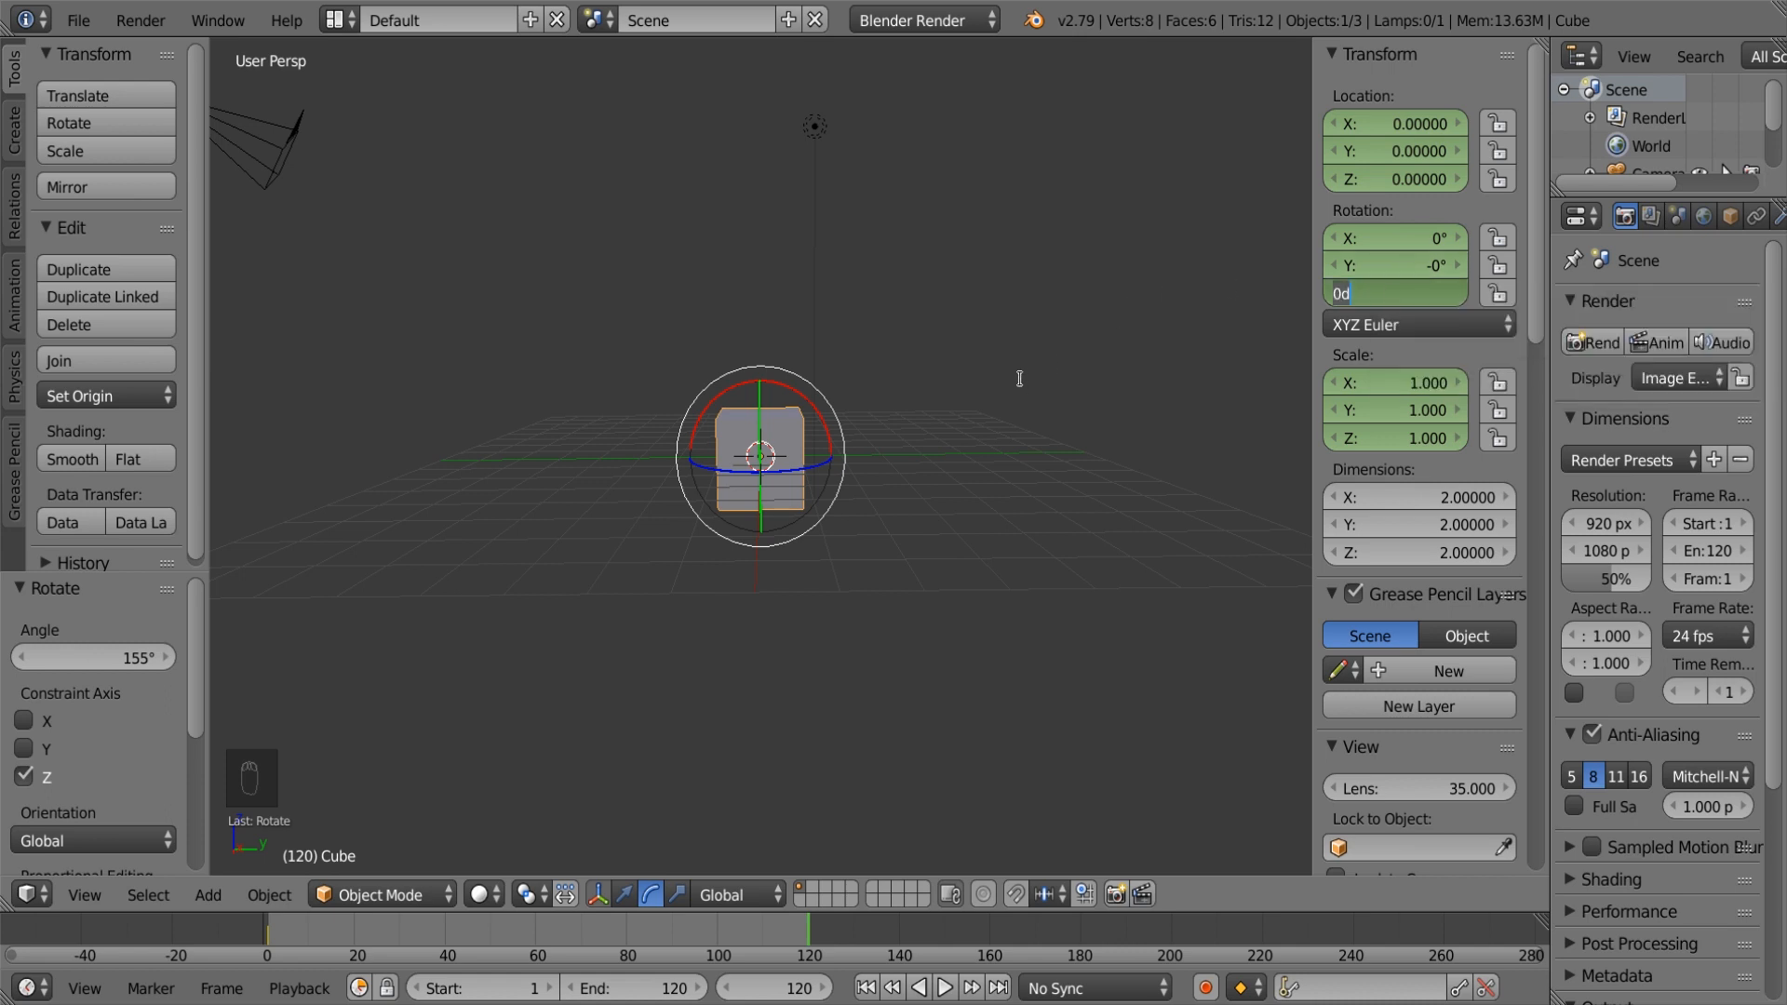
{"action": "type", "text": "359"}
{"action": "key", "text": "Return"}
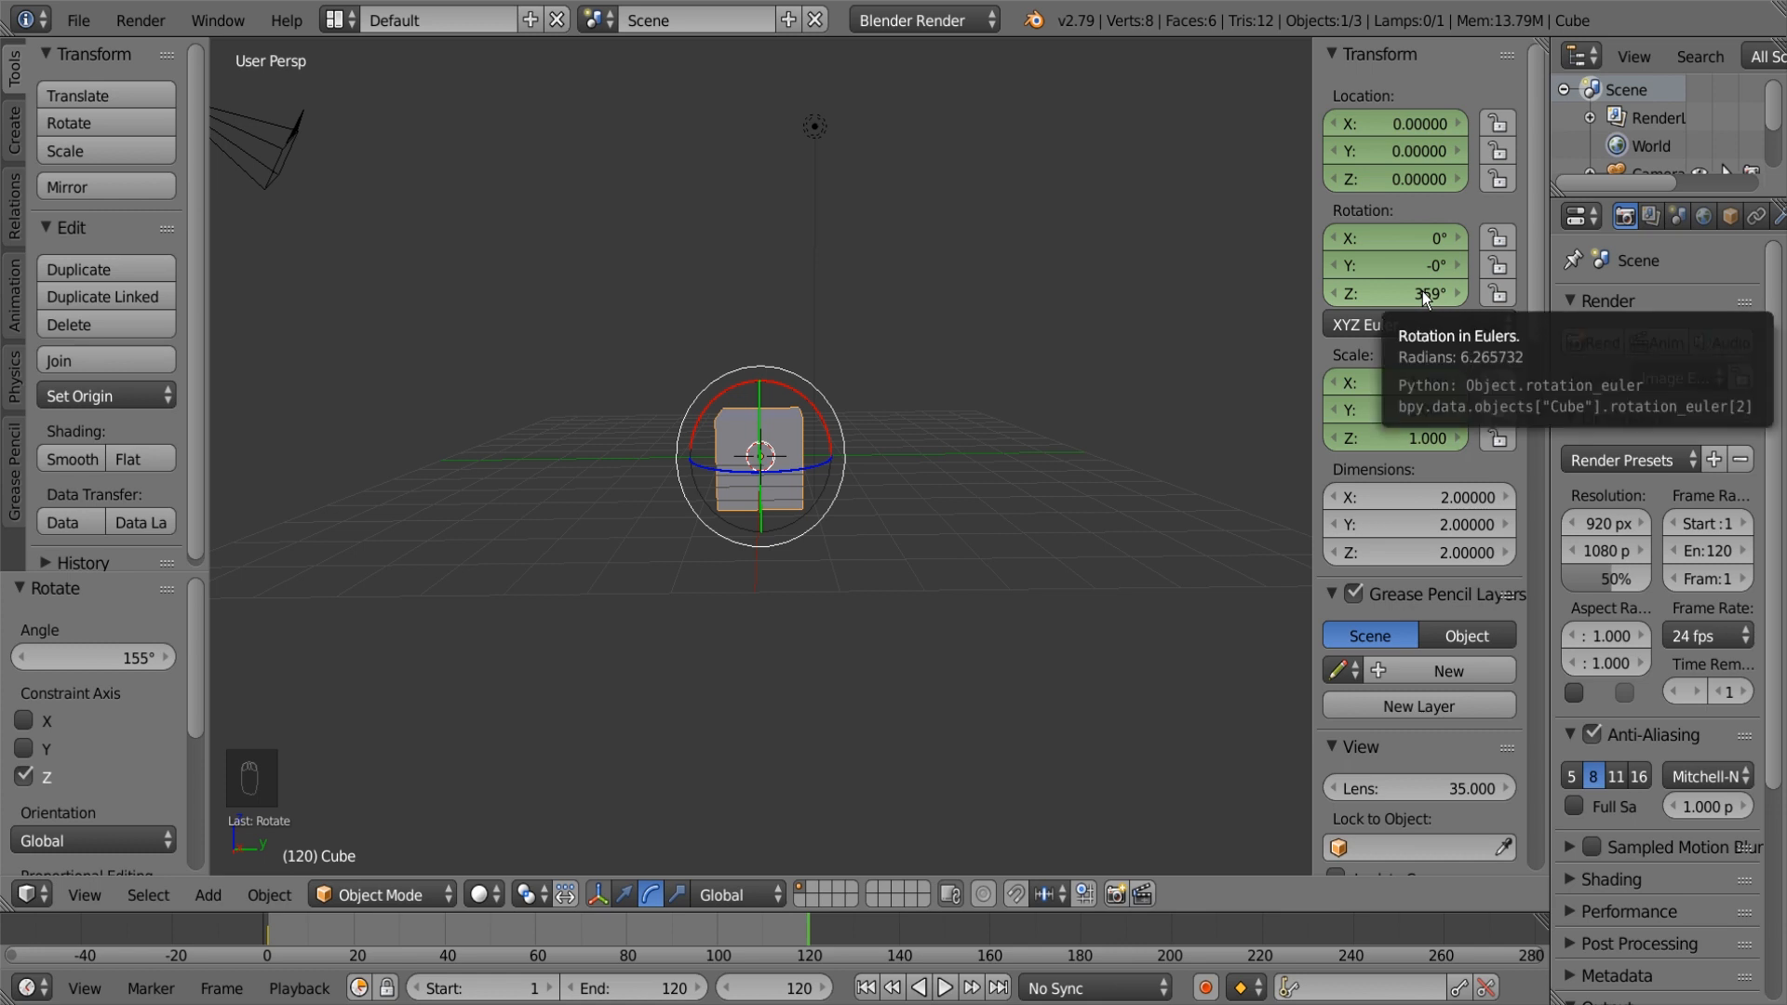
Step: Insert a LocRotScale keyframe for the cube at frame 120 and play the animation to check the spin
{"action": "key", "text": "i"}
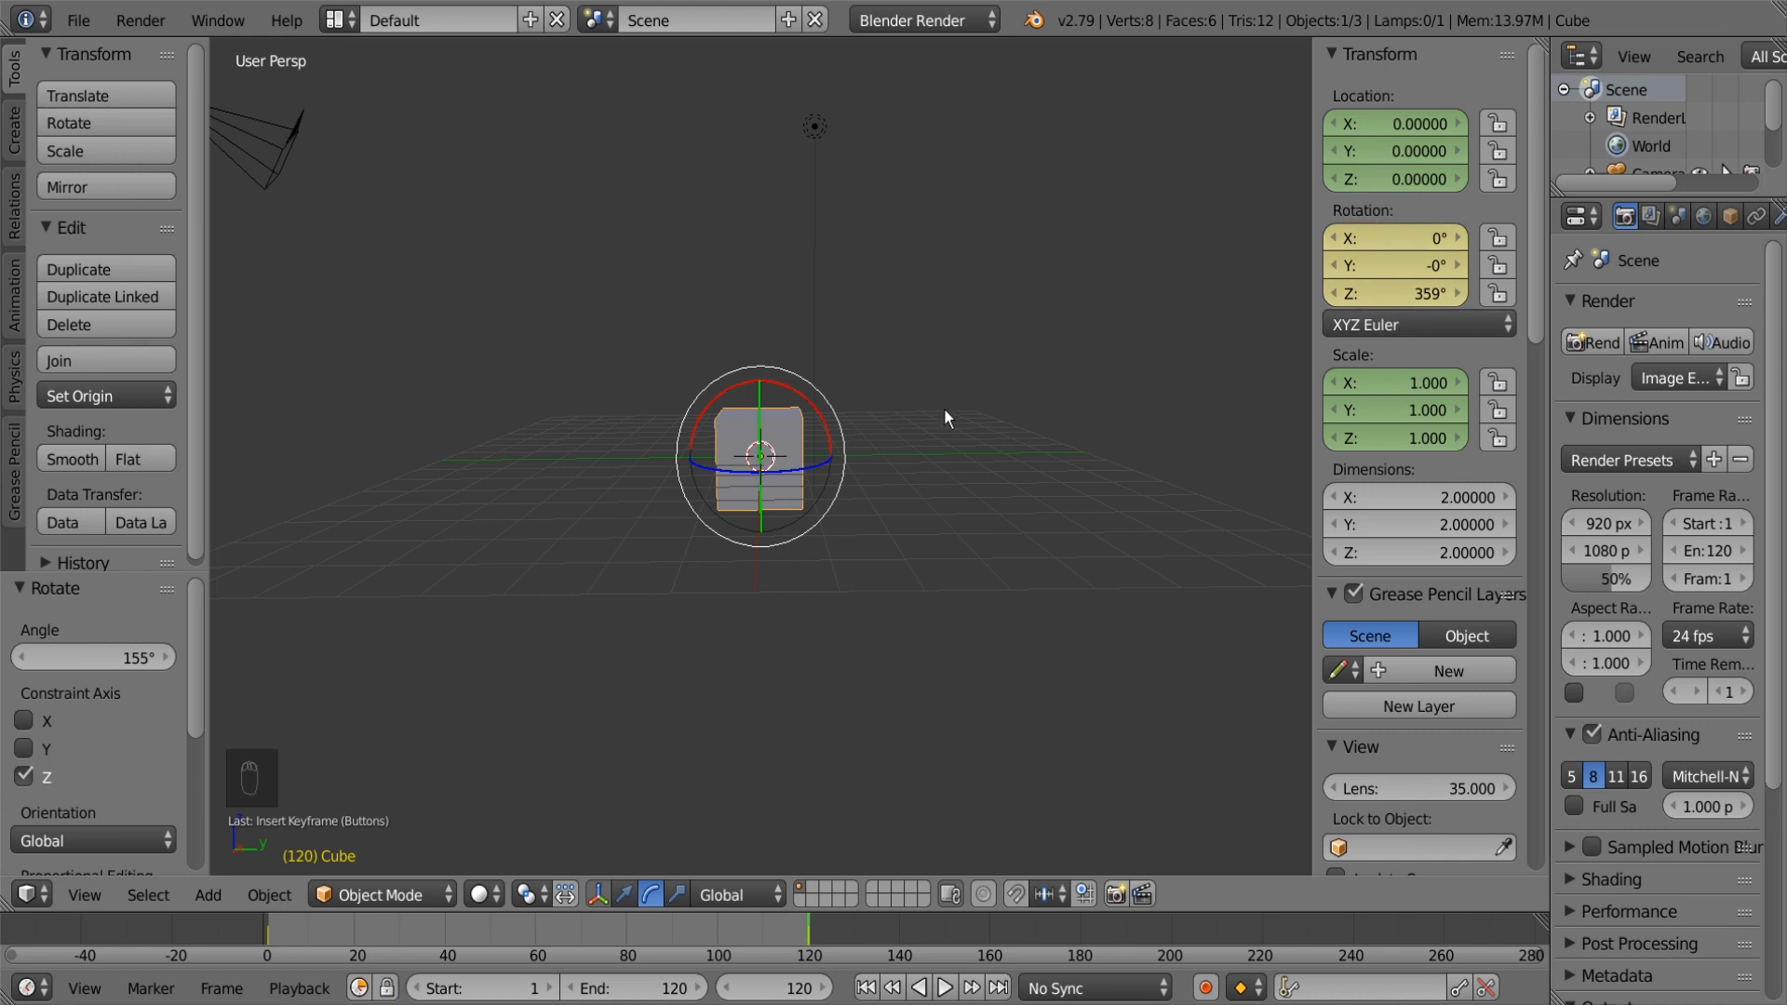
{"action": "key", "text": "ctrl+z"}
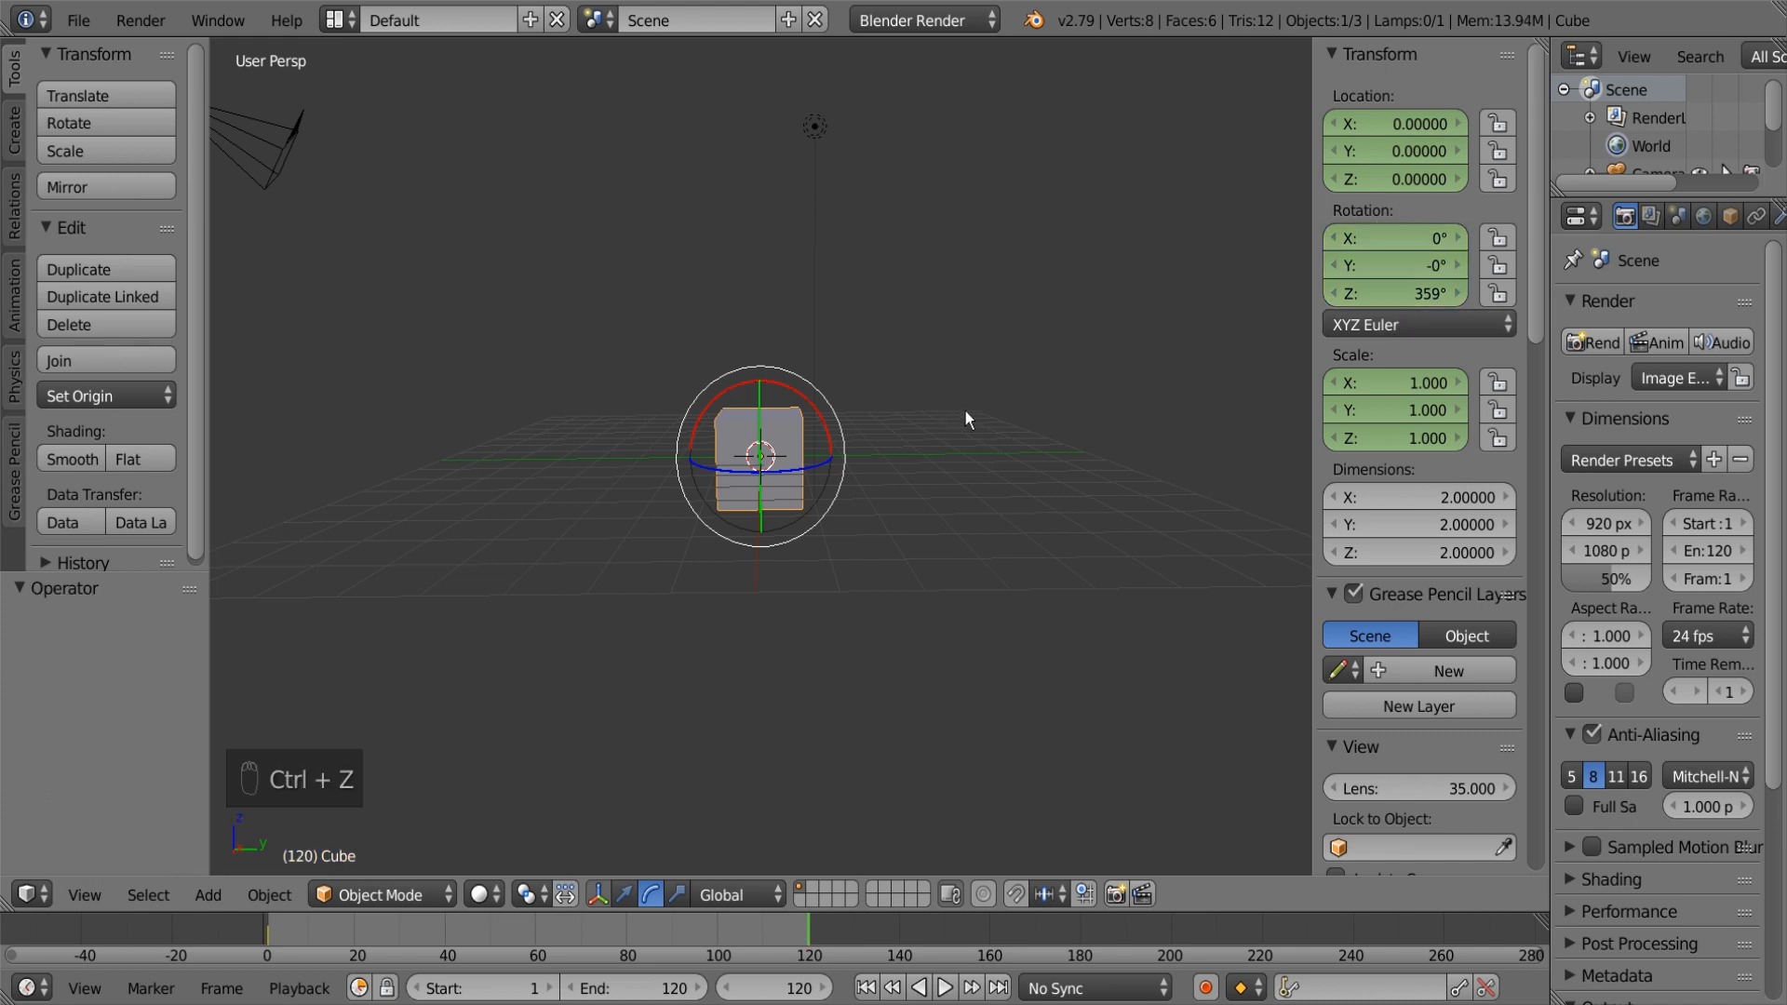
{"action": "key", "text": "i"}
{"action": "left_click", "coordinate": [878, 410]}
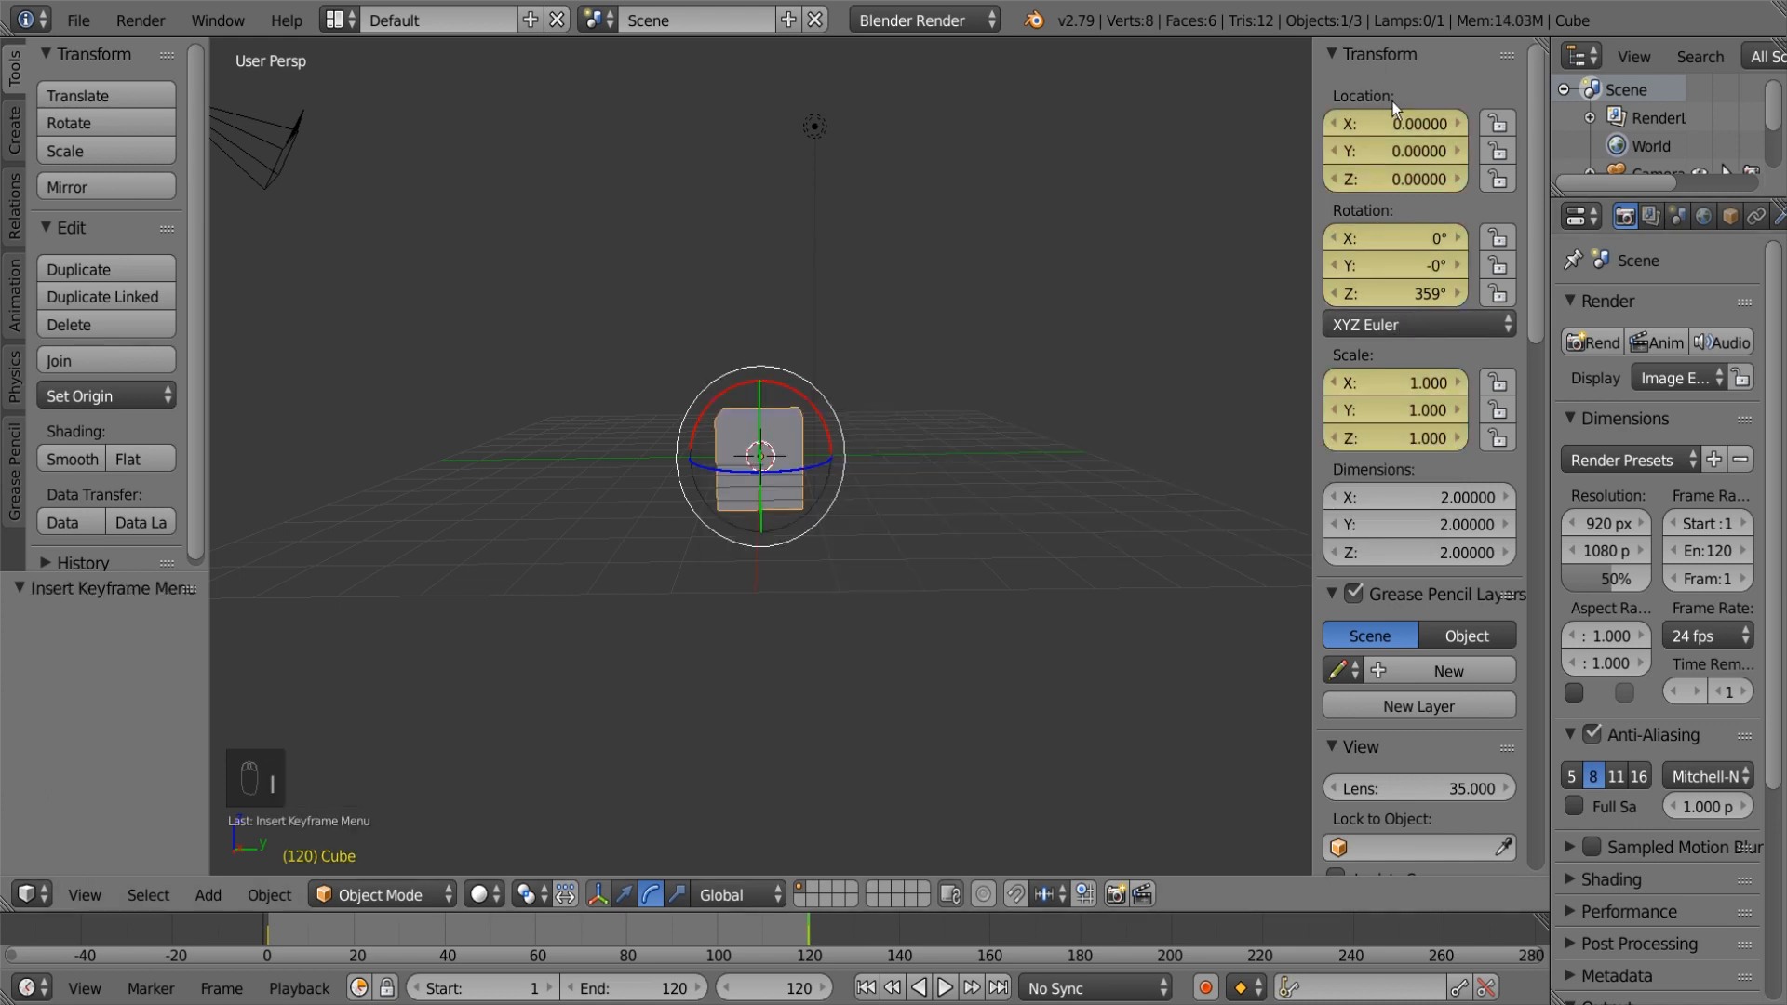
{"action": "left_click", "coordinate": [945, 988]}
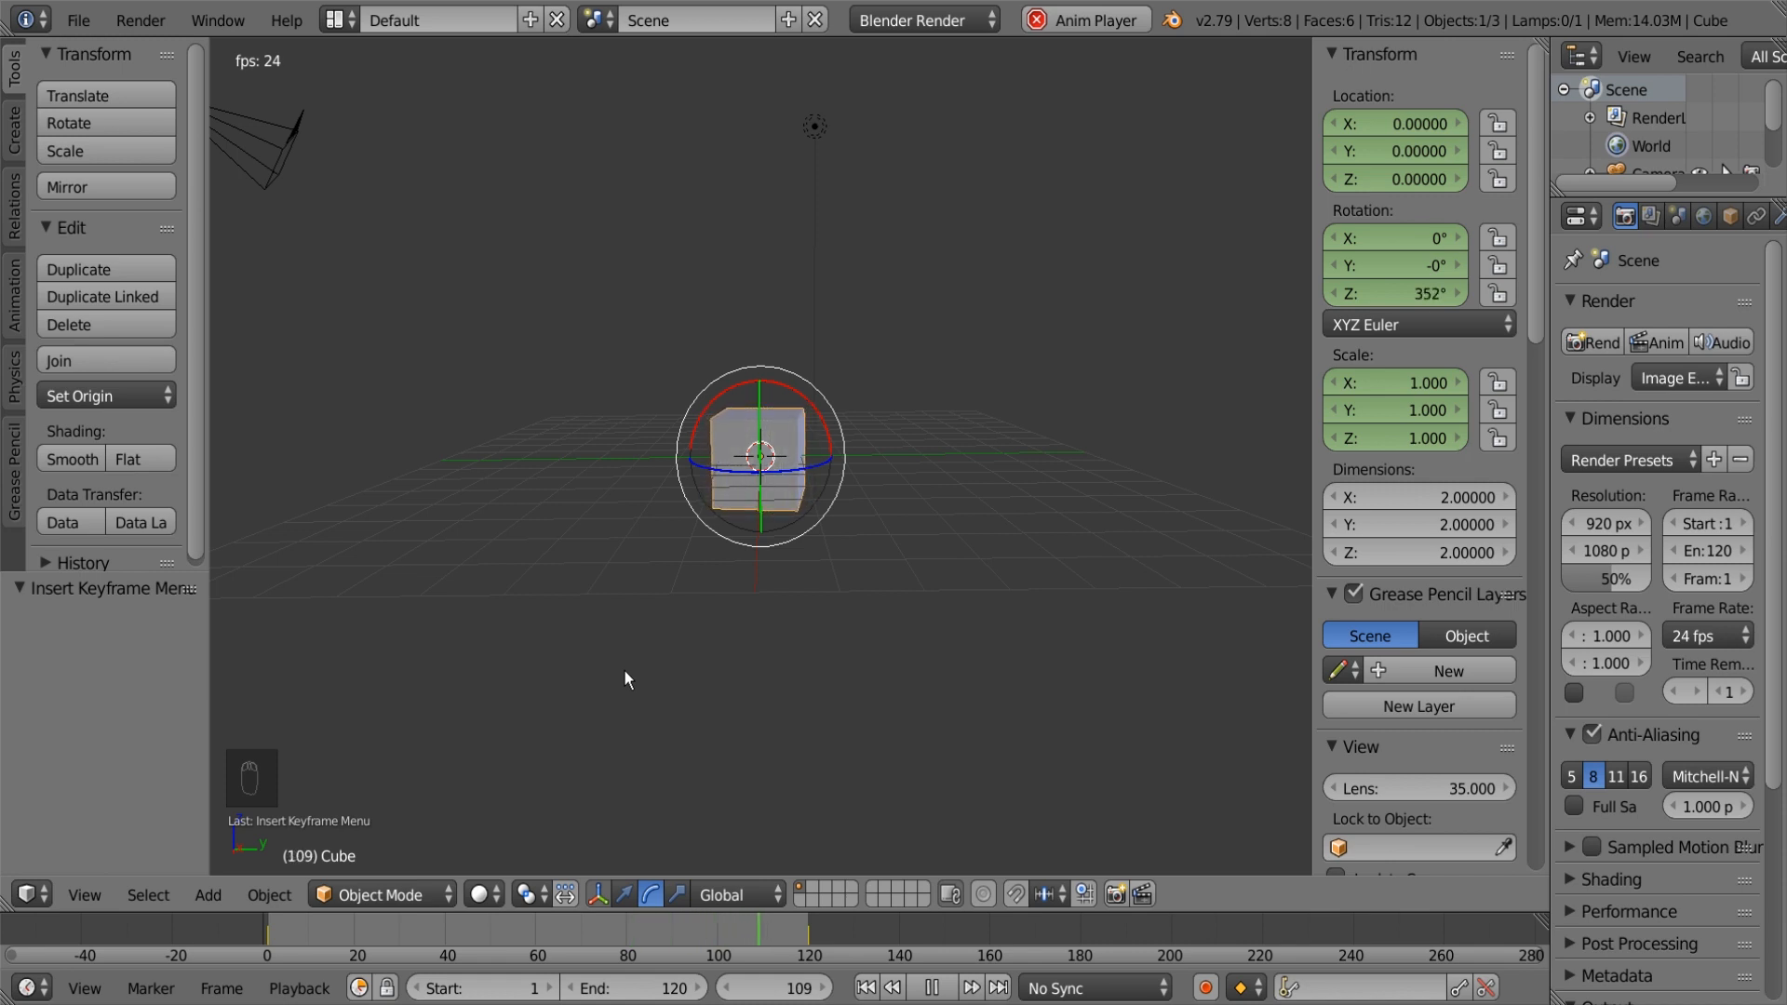
{"action": "left_click", "coordinate": [942, 992]}
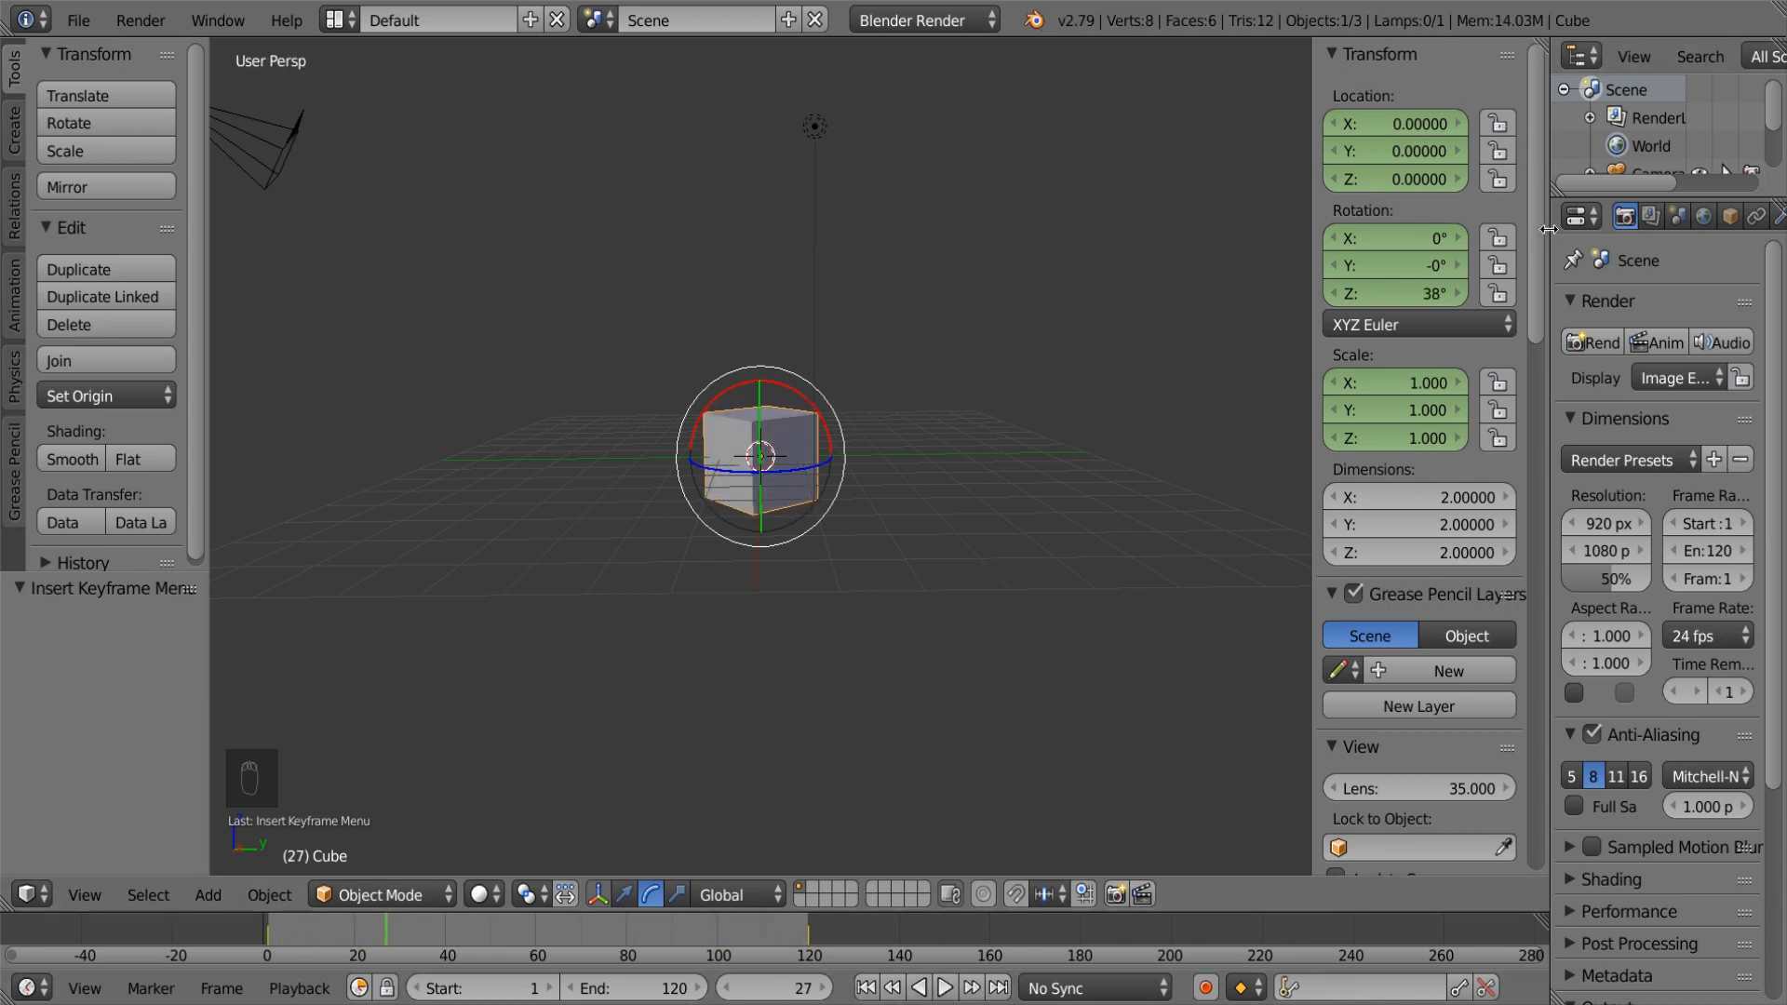
Step: Turn the Outliner area into an enlarged Graph Editor and expand the cube's LocRotScale channel group
{"action": "left_click_drag", "start_coordinate": [1549, 231], "coordinate": [1292, 433]}
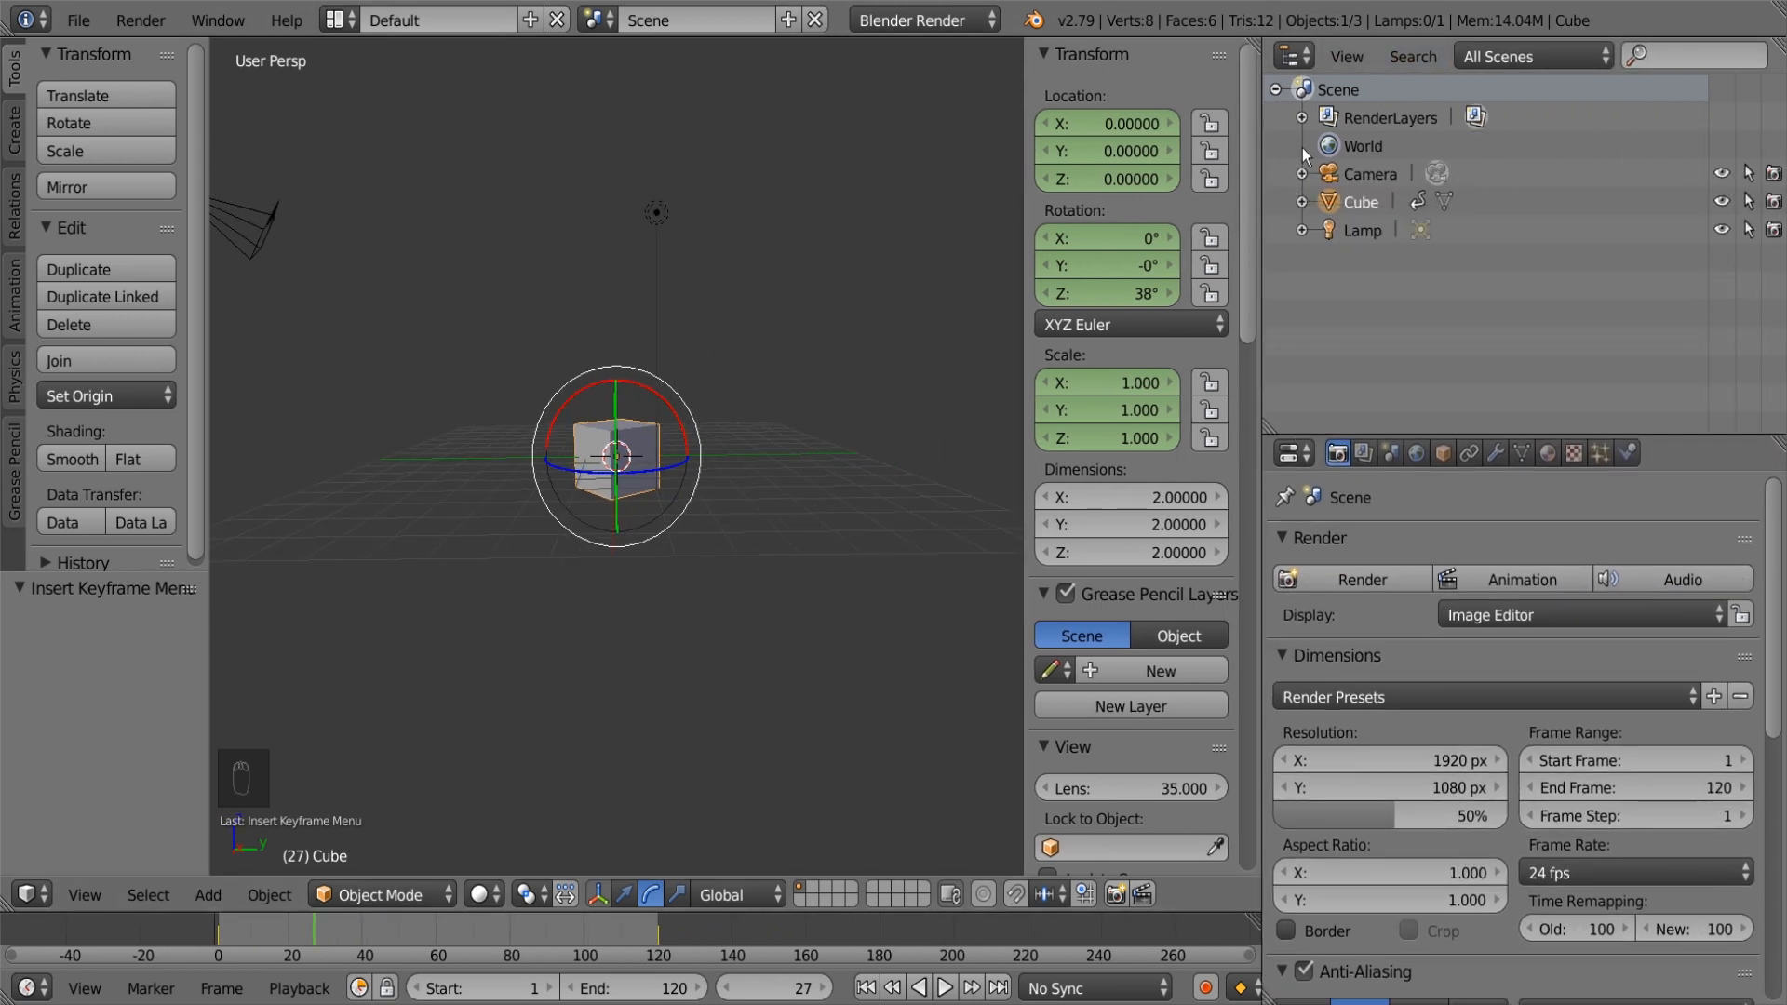
{"action": "left_click", "coordinate": [1303, 57]}
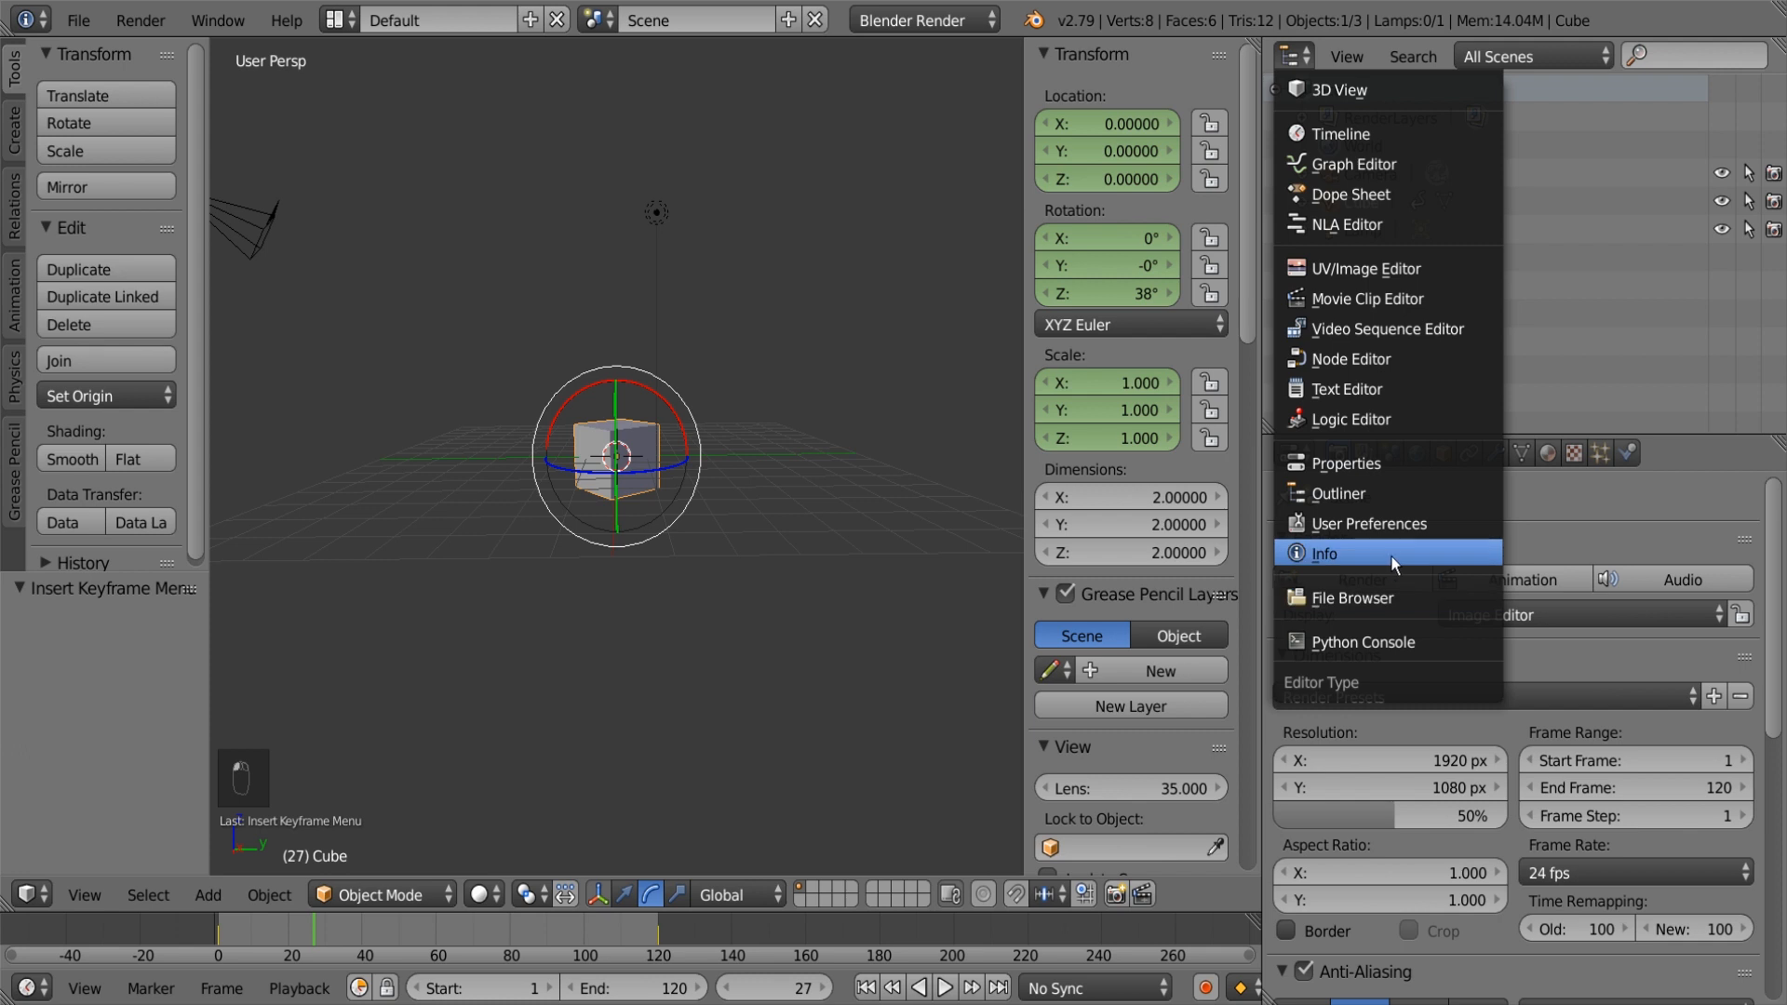
{"action": "left_click", "coordinate": [1364, 163]}
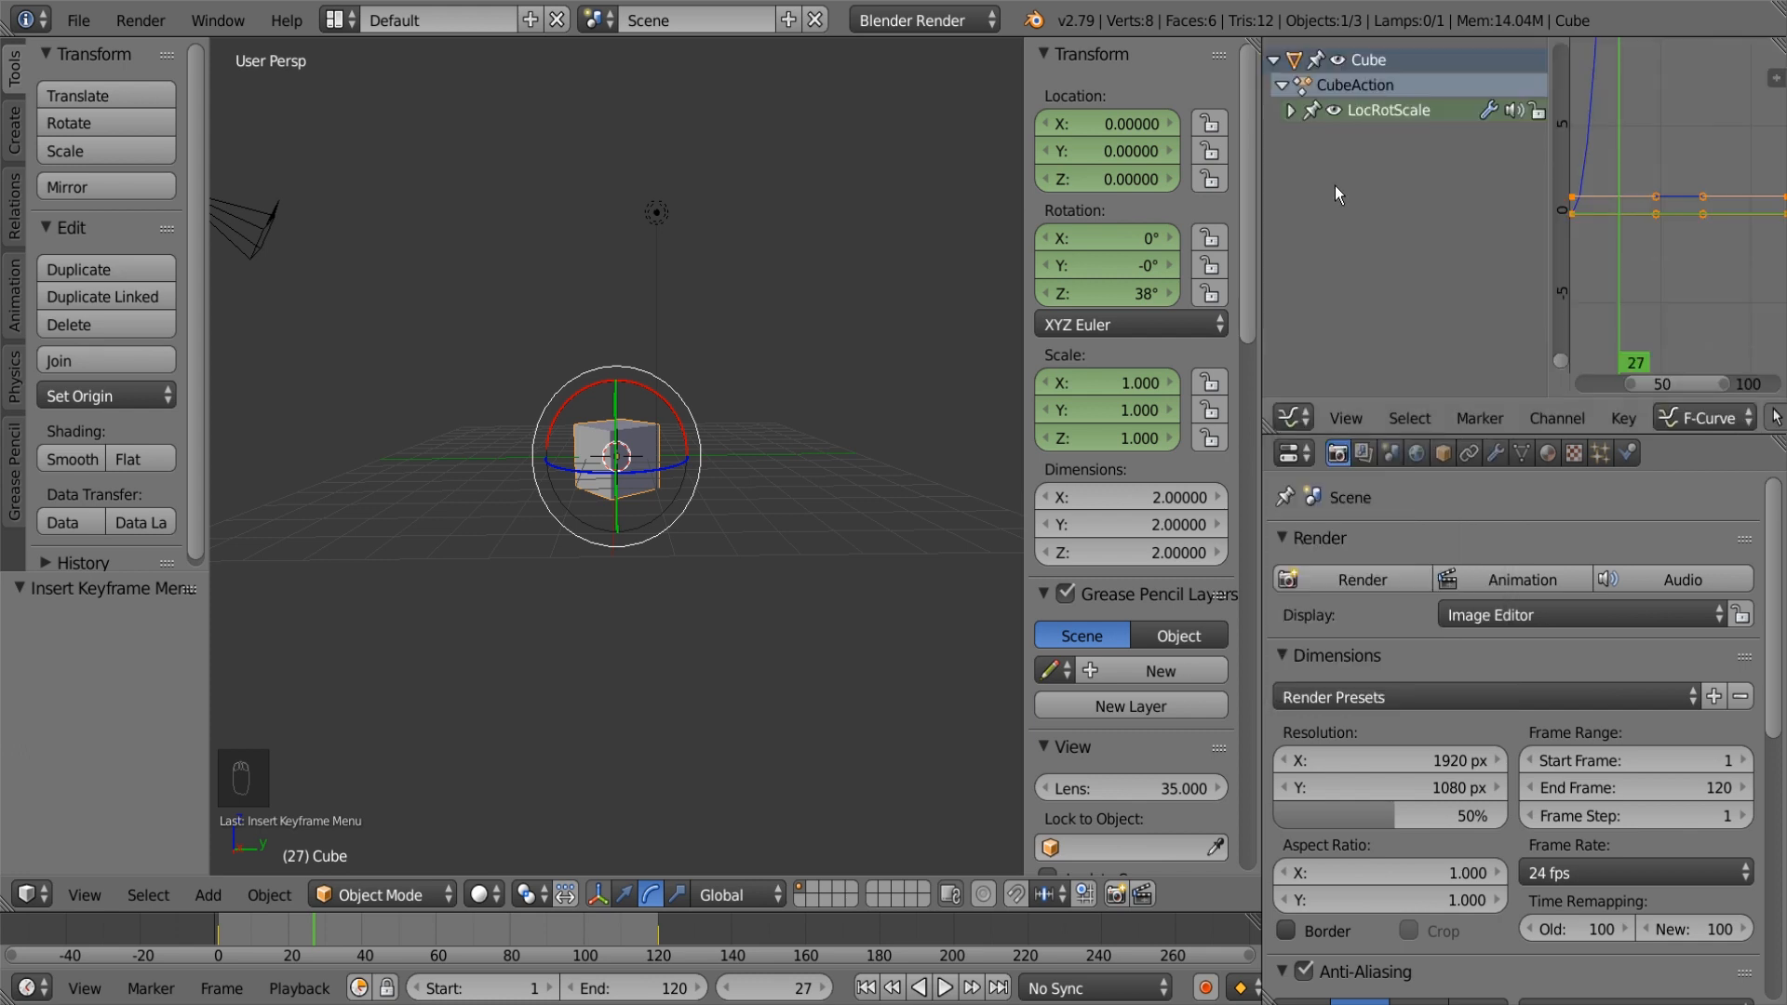
{"action": "left_click", "coordinate": [1290, 109]}
{"action": "left_click_drag", "start_coordinate": [1261, 311], "coordinate": [1103, 310]}
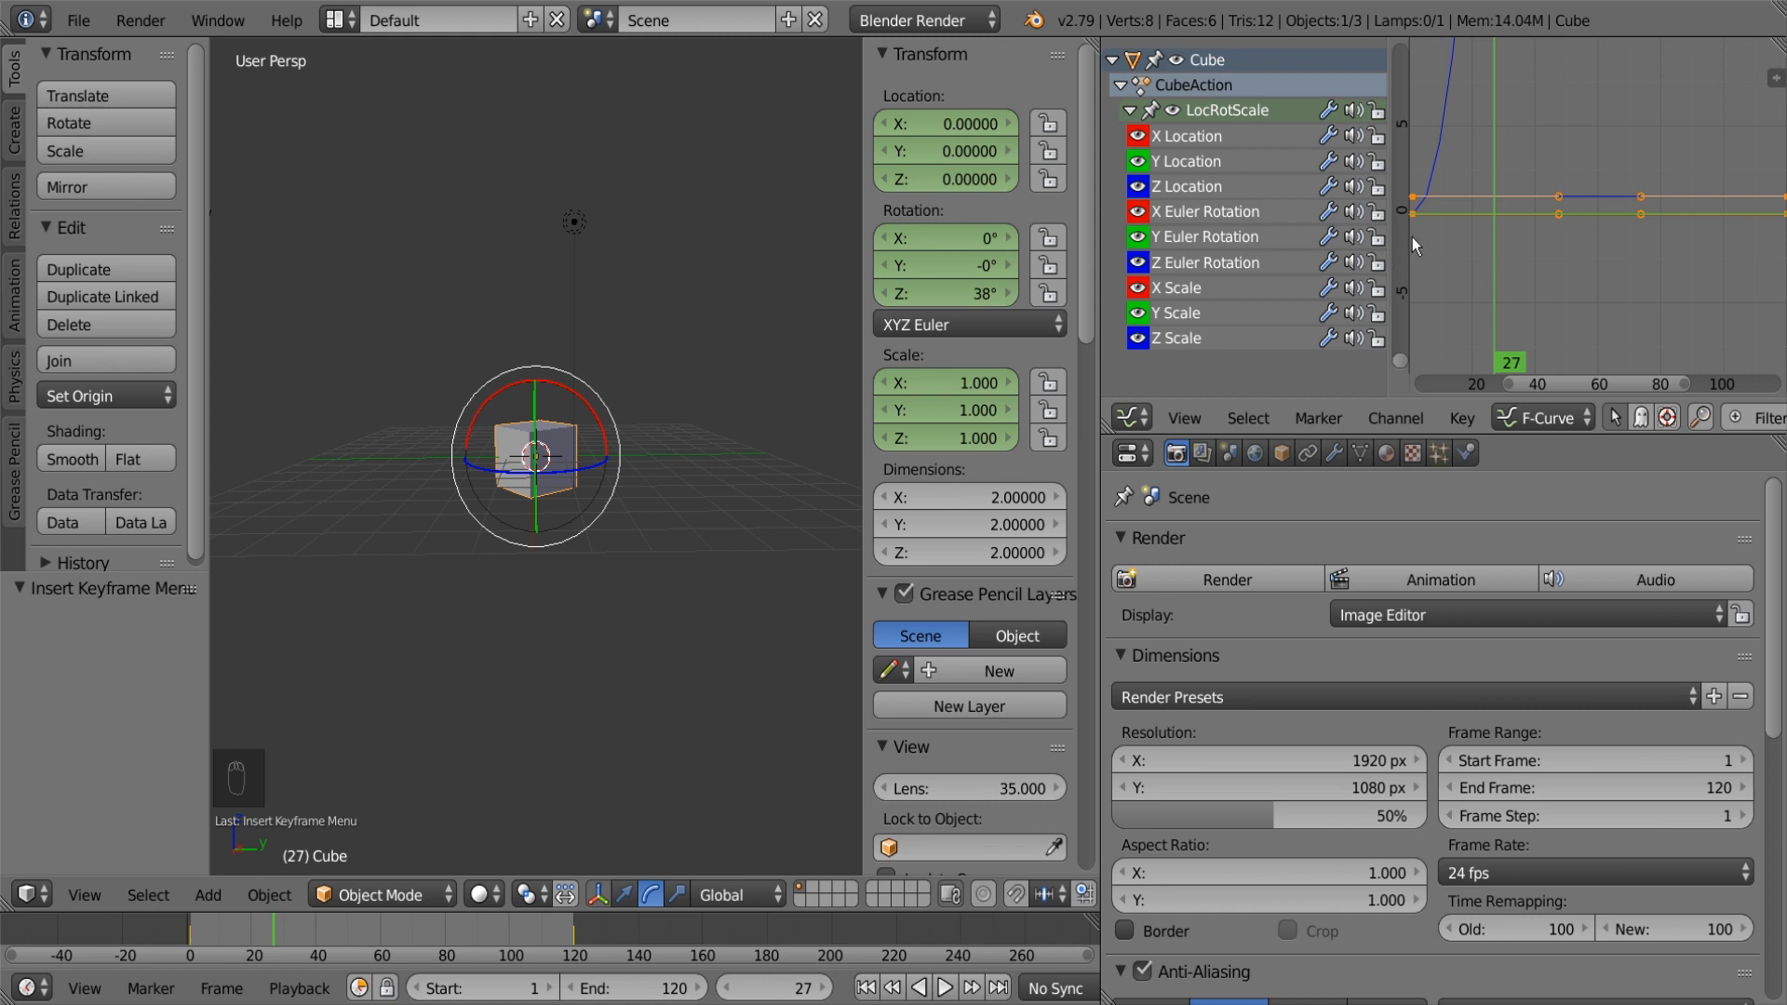
{"action": "left_click_drag", "start_coordinate": [1387, 218], "coordinate": [1361, 238]}
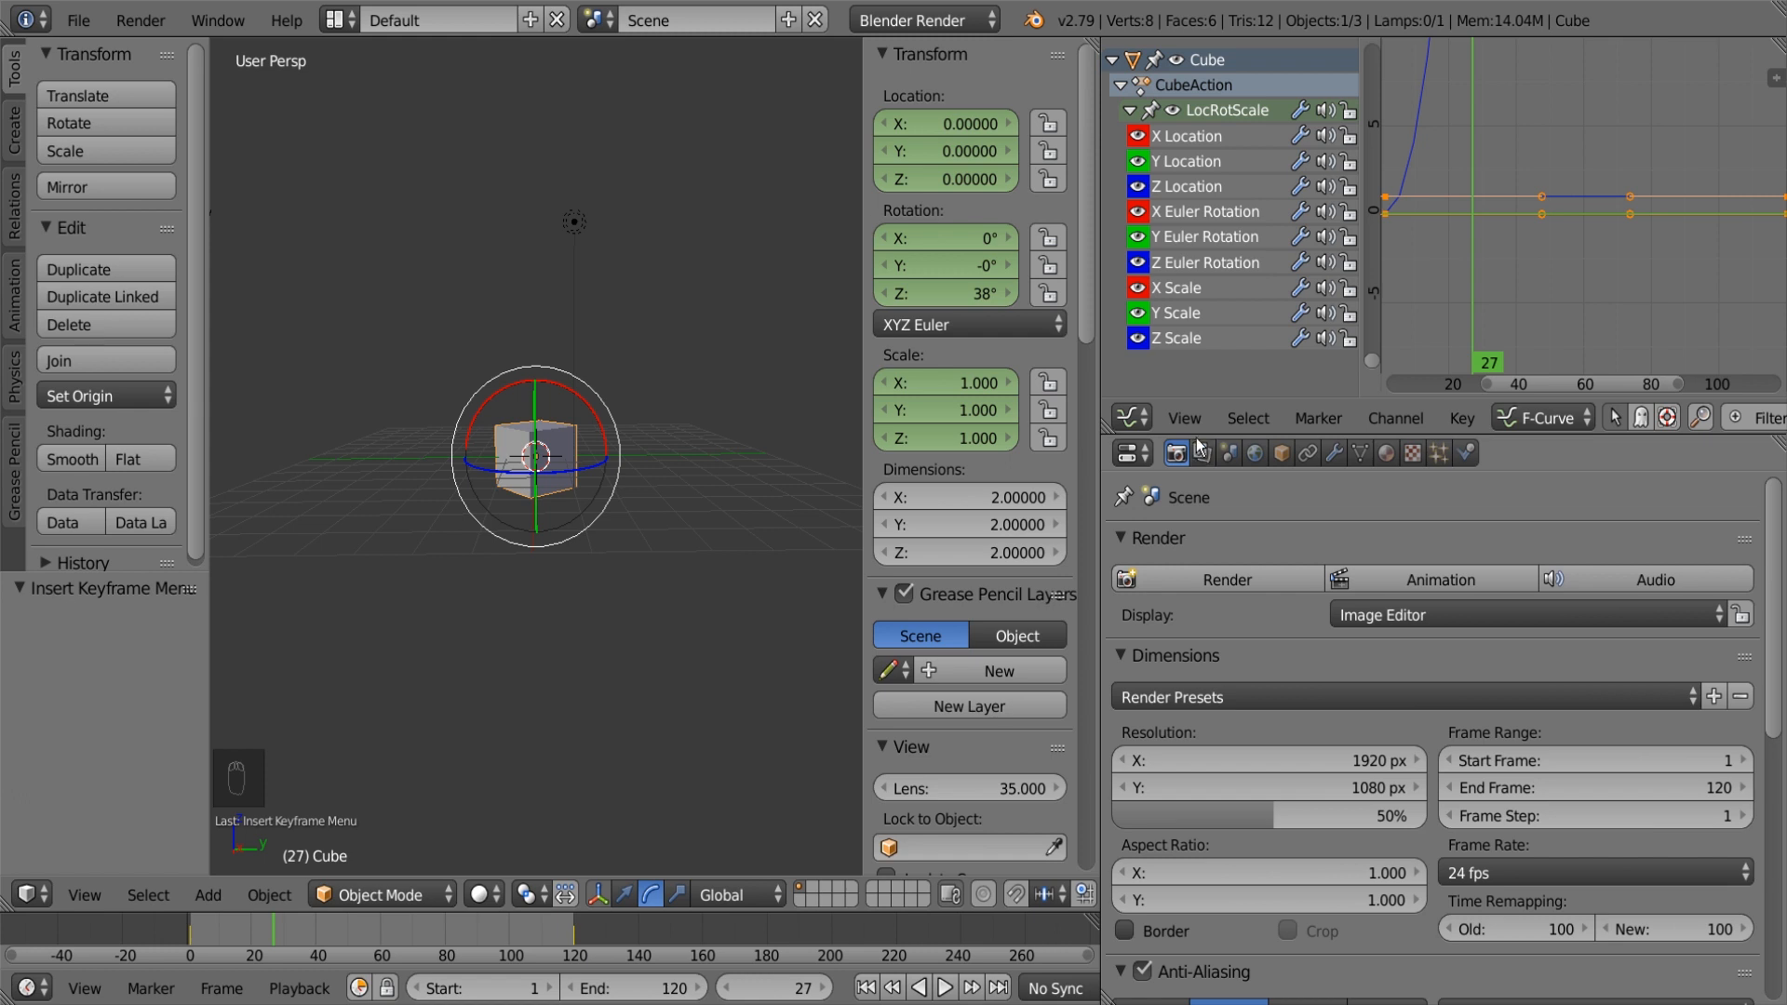
{"action": "left_click_drag", "start_coordinate": [1190, 436], "coordinate": [1178, 558]}
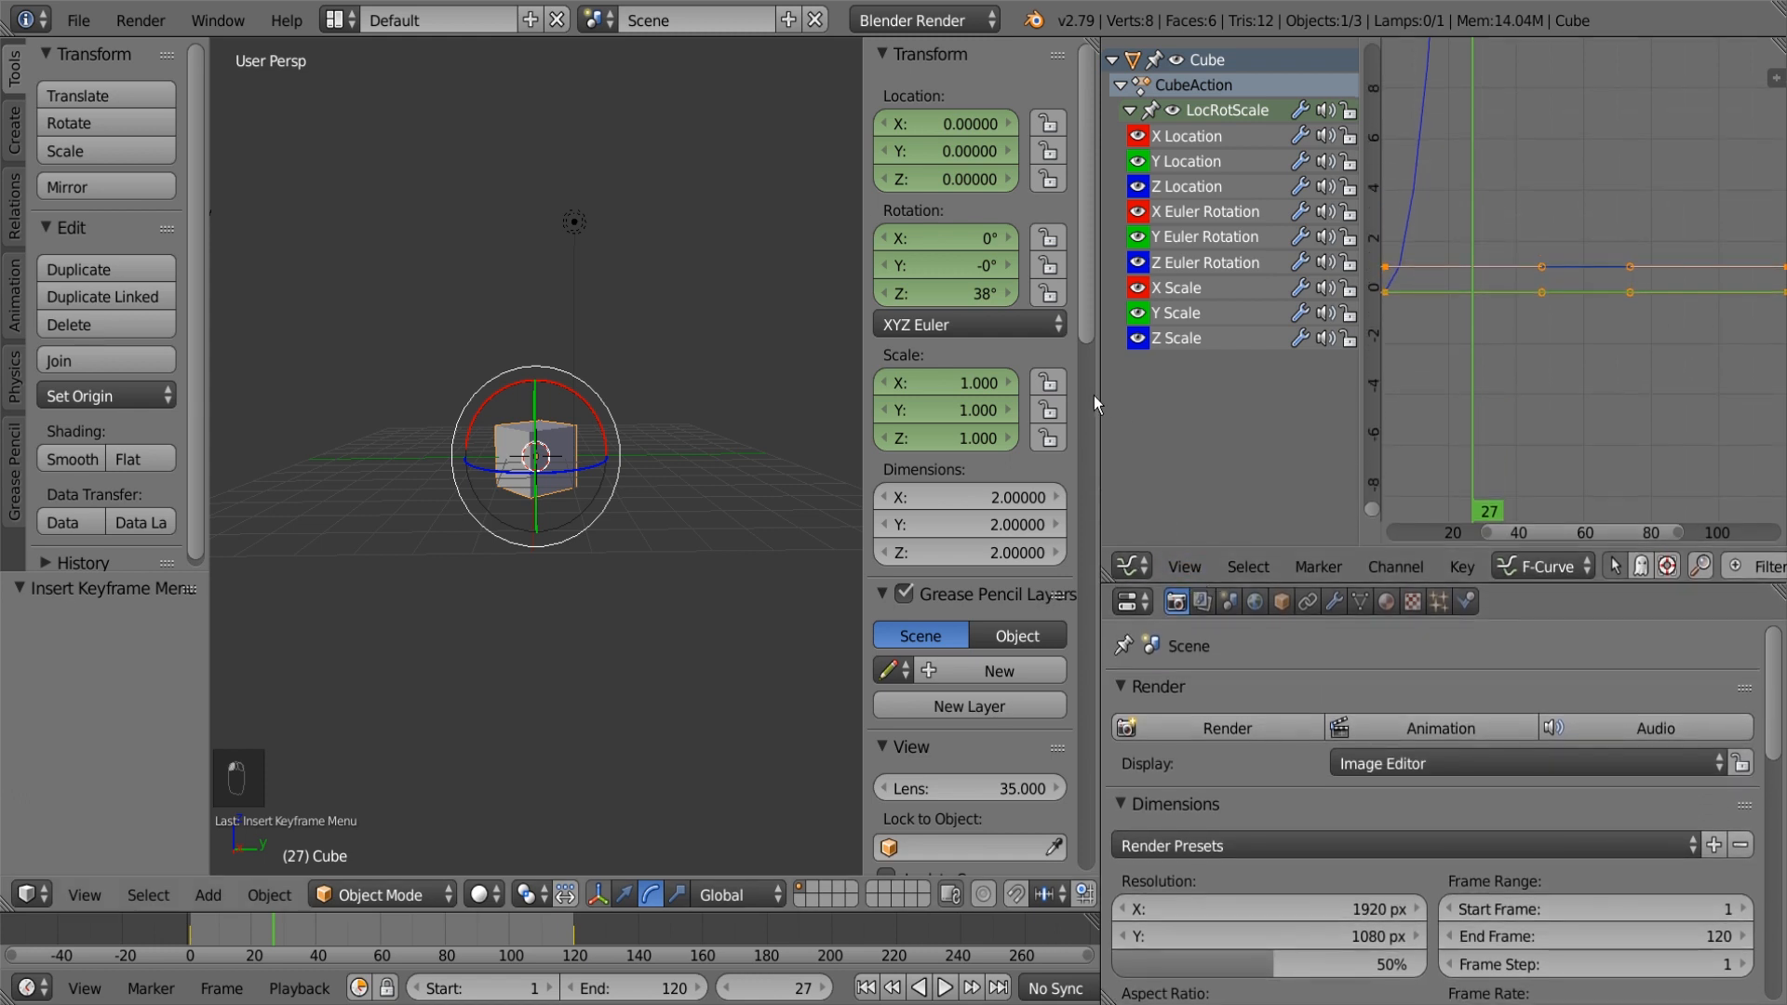
{"action": "left_click_drag", "start_coordinate": [1101, 394], "coordinate": [1078, 398]}
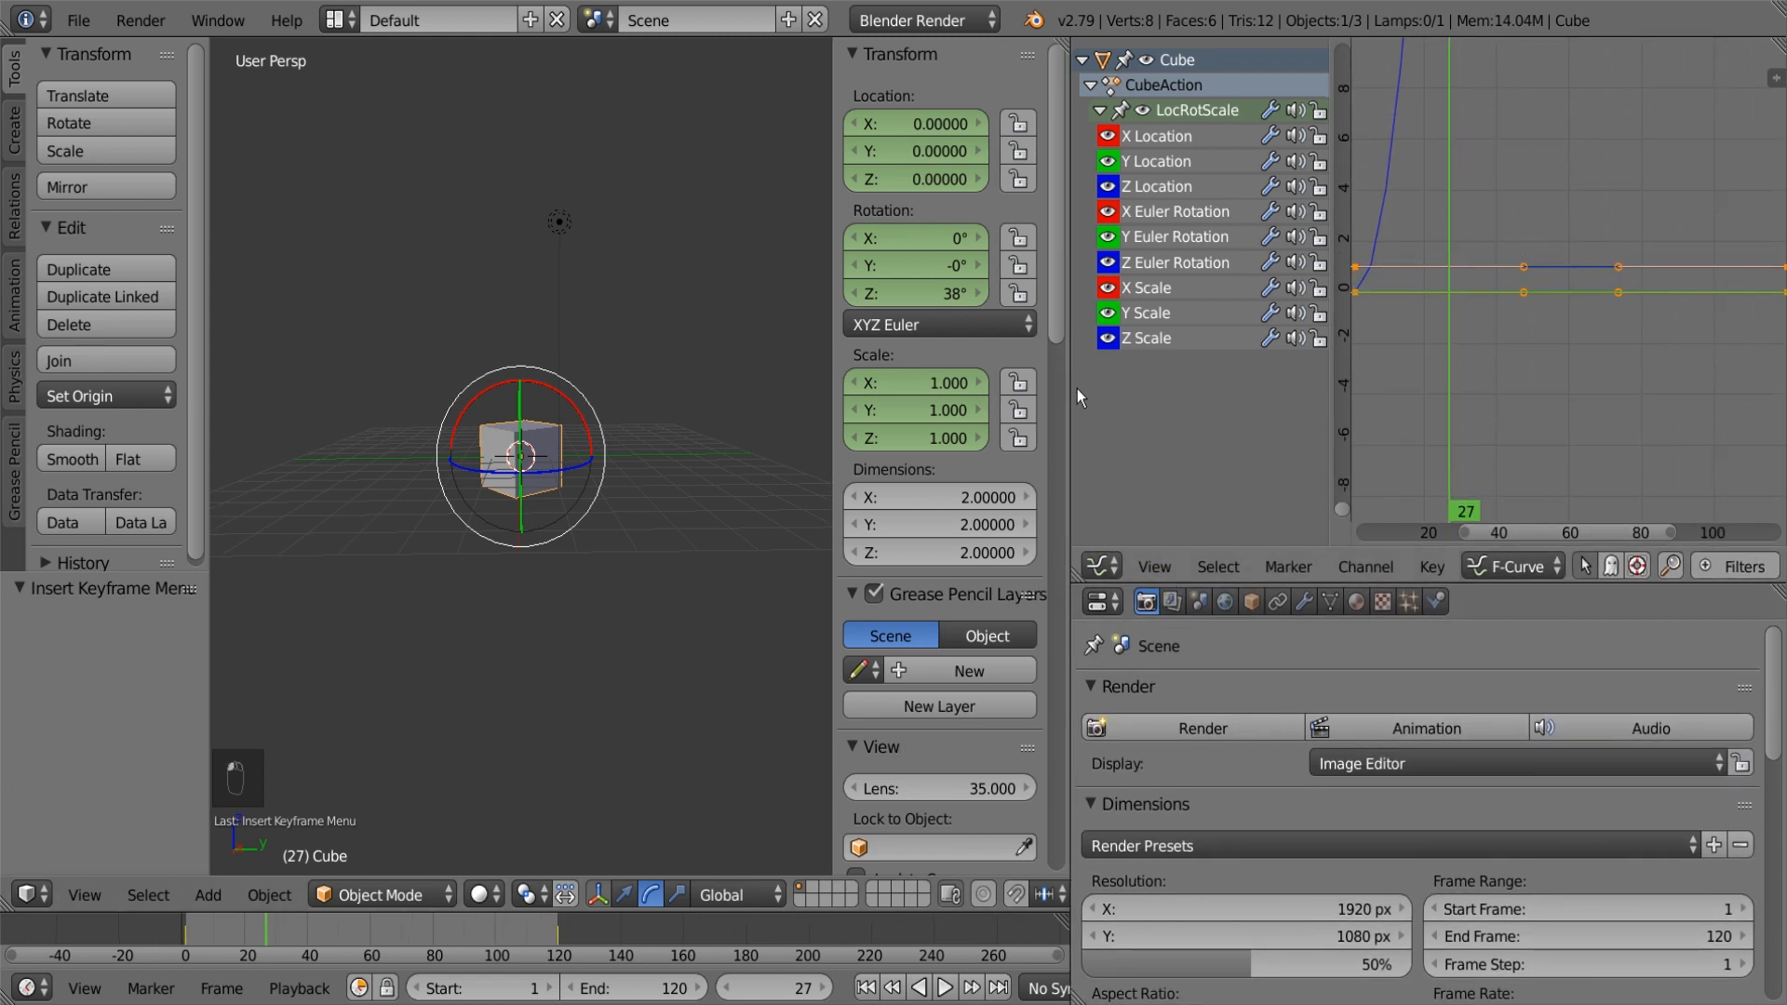
Step: Set the interpolation of the cube's Z Euler Rotation keyframe at frame 1 to Linear
{"action": "left_click", "coordinate": [1193, 261]}
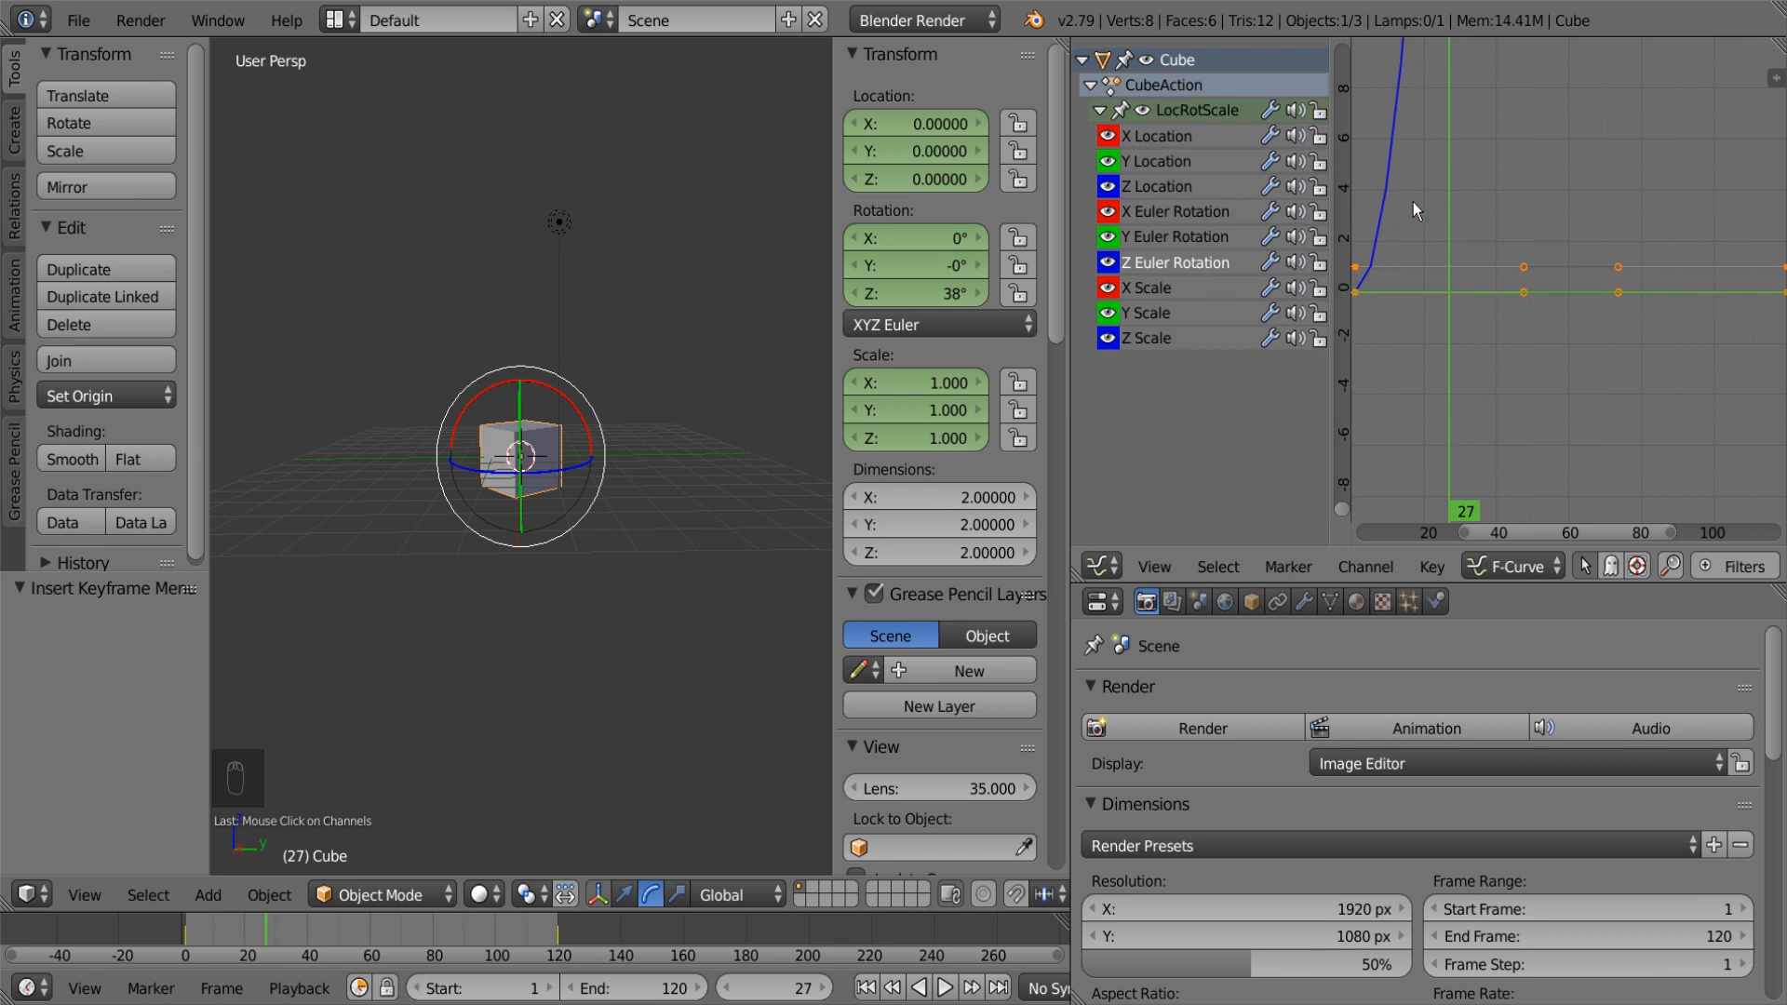
{"action": "left_click", "coordinate": [1773, 77]}
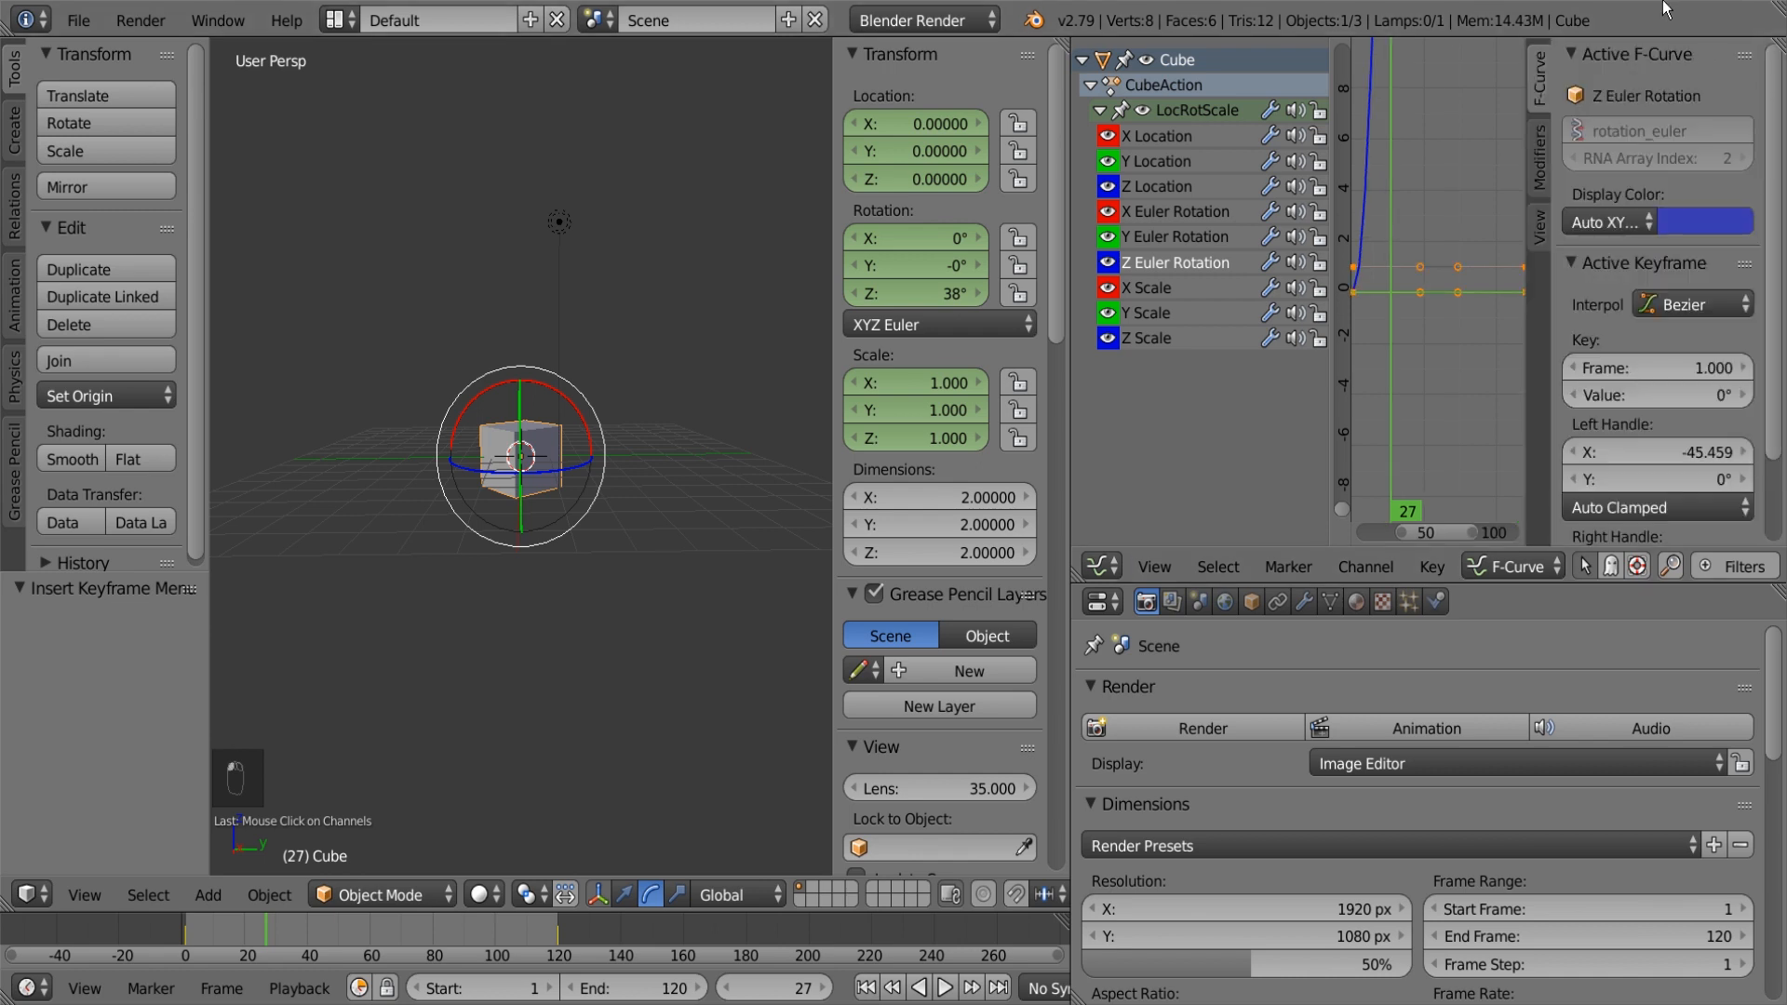
{"action": "left_click", "coordinate": [1705, 303]}
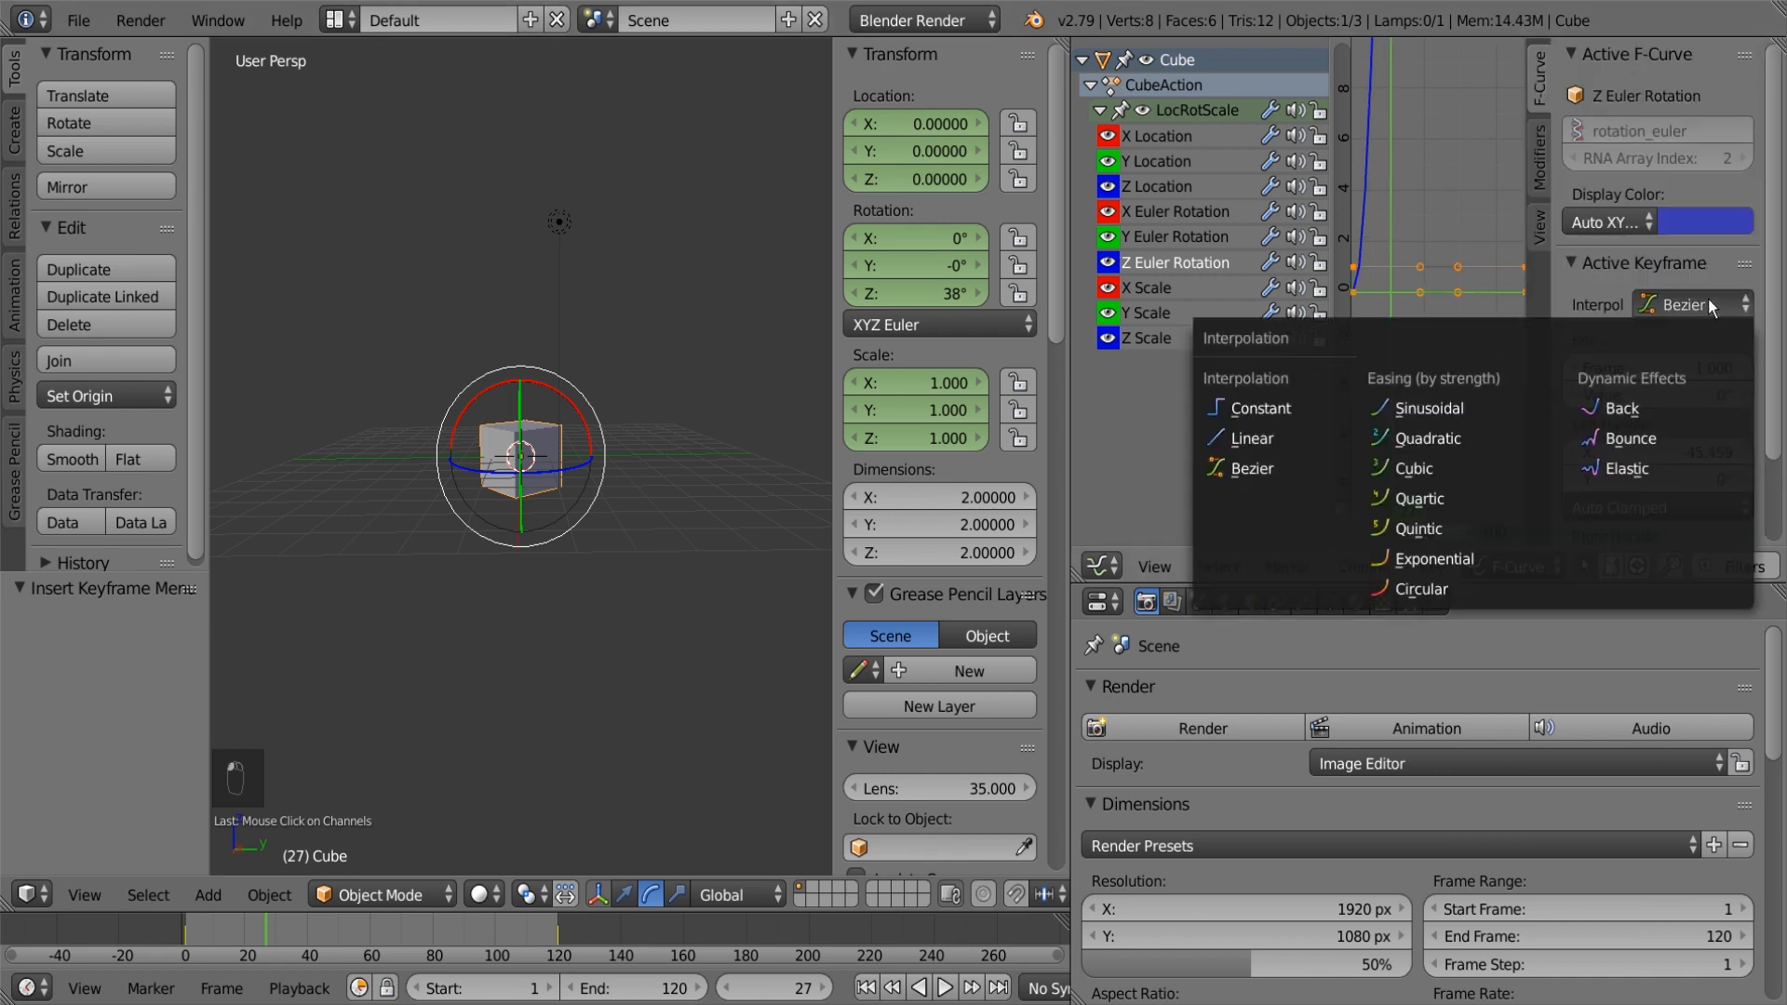
{"action": "left_click", "coordinate": [1279, 443]}
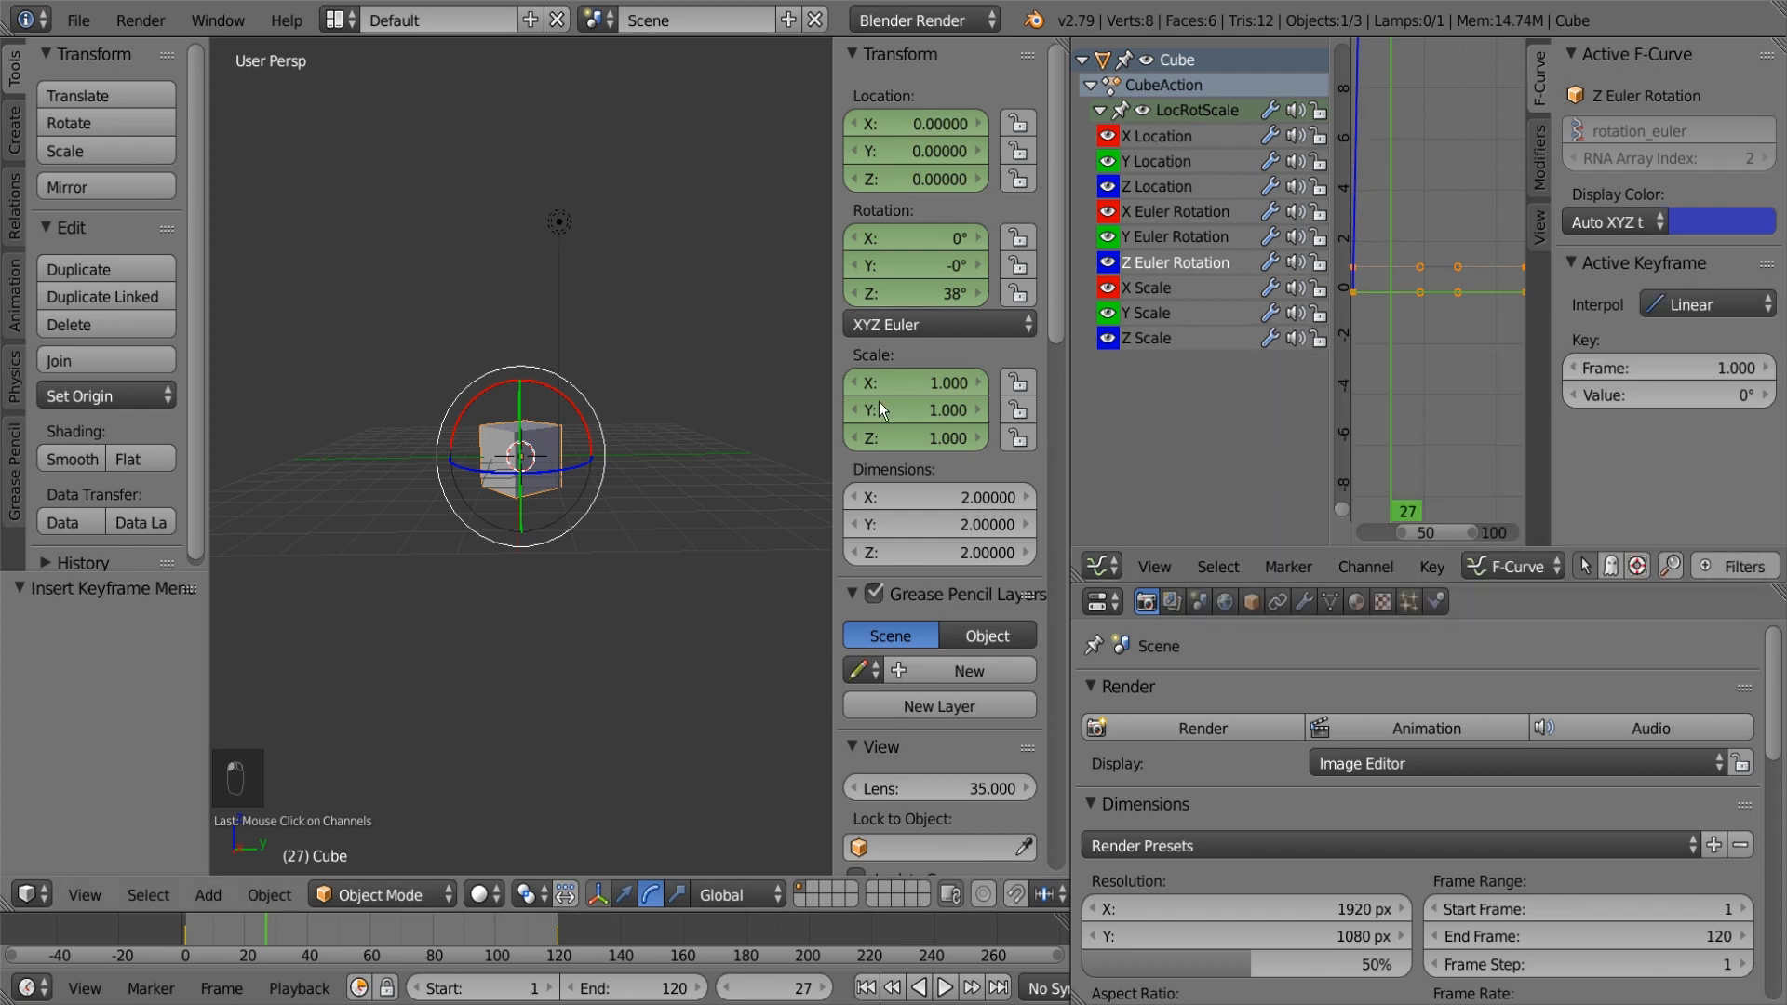
Step: Widen the 3D view and play the animation to review the cube's linear rotation
{"action": "left_click_drag", "start_coordinate": [1073, 107], "coordinate": [1474, 131]}
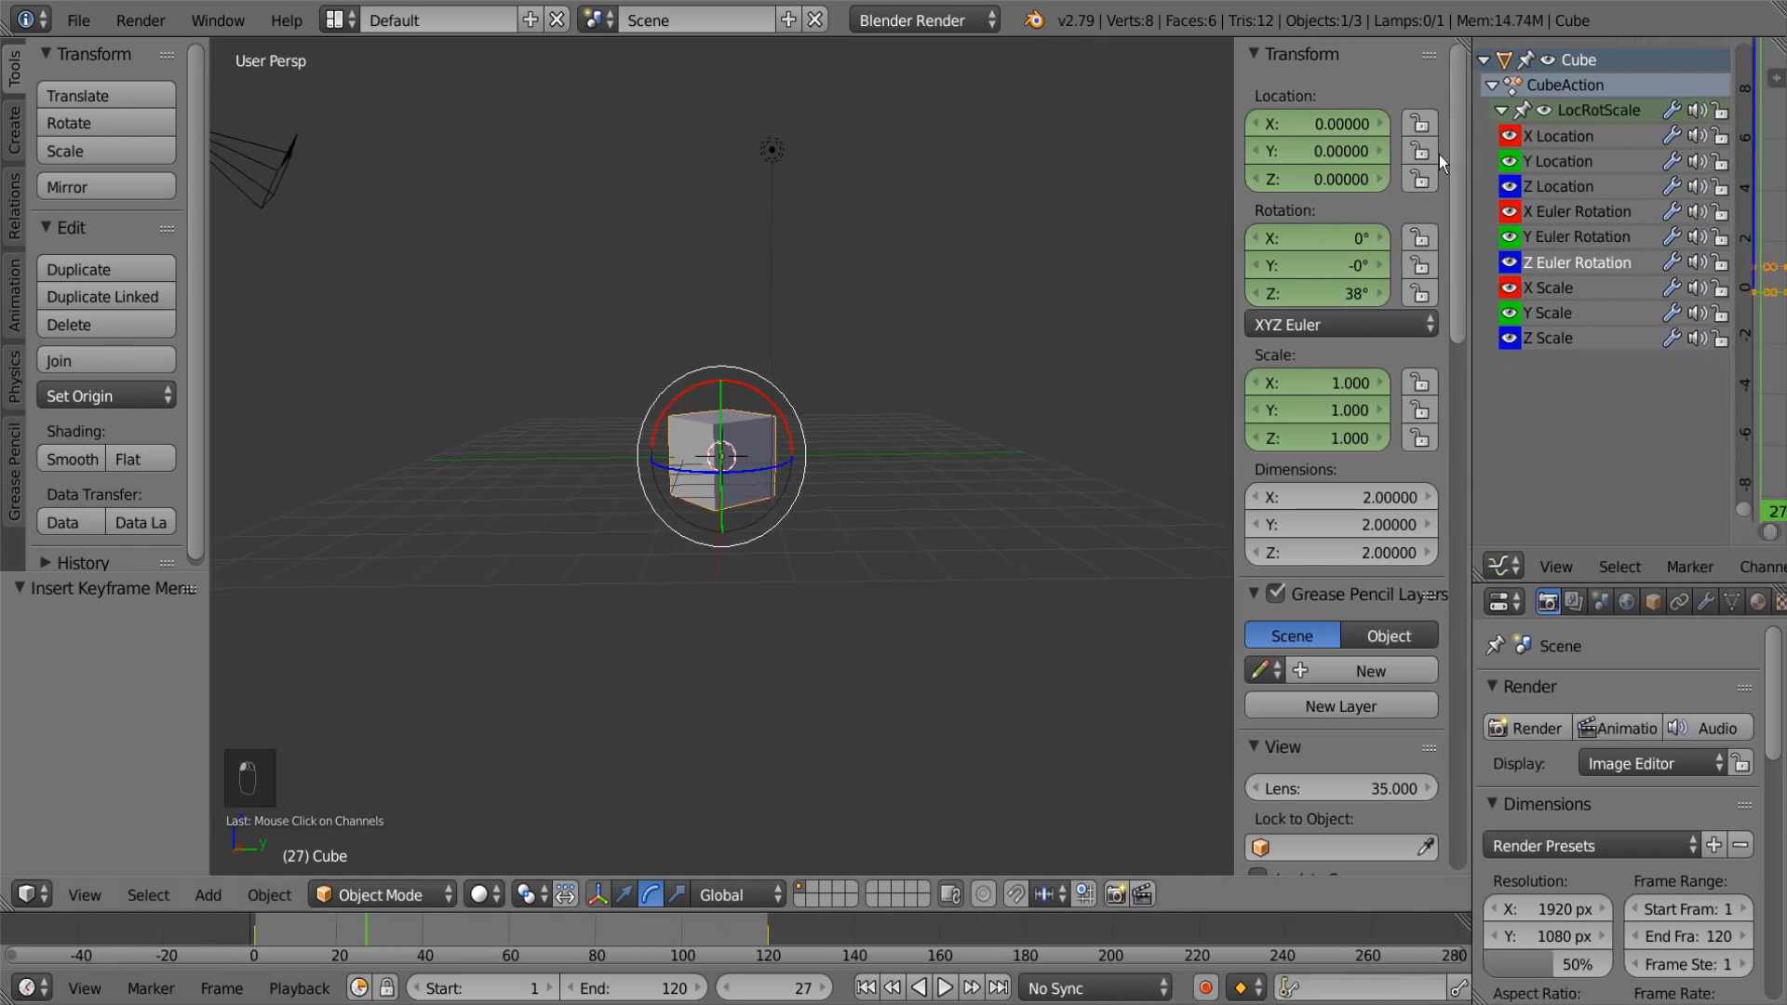
{"action": "left_click", "coordinate": [949, 992]}
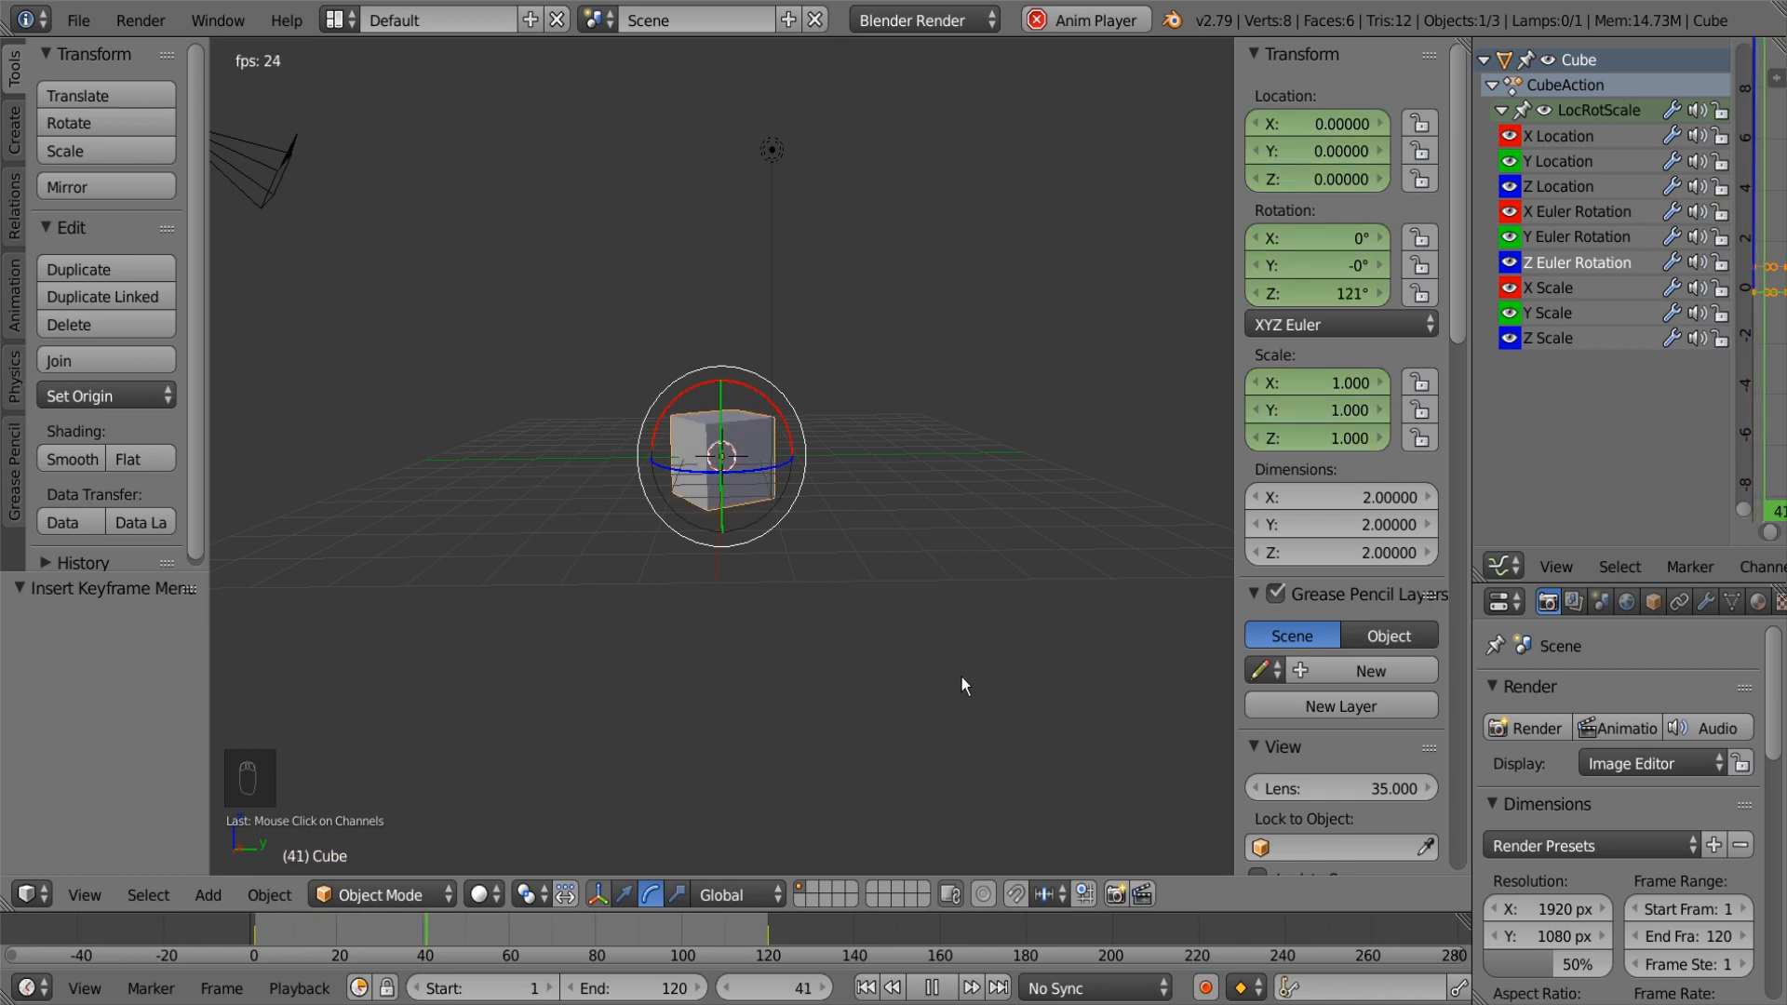
{"action": "left_click", "coordinate": [932, 987]}
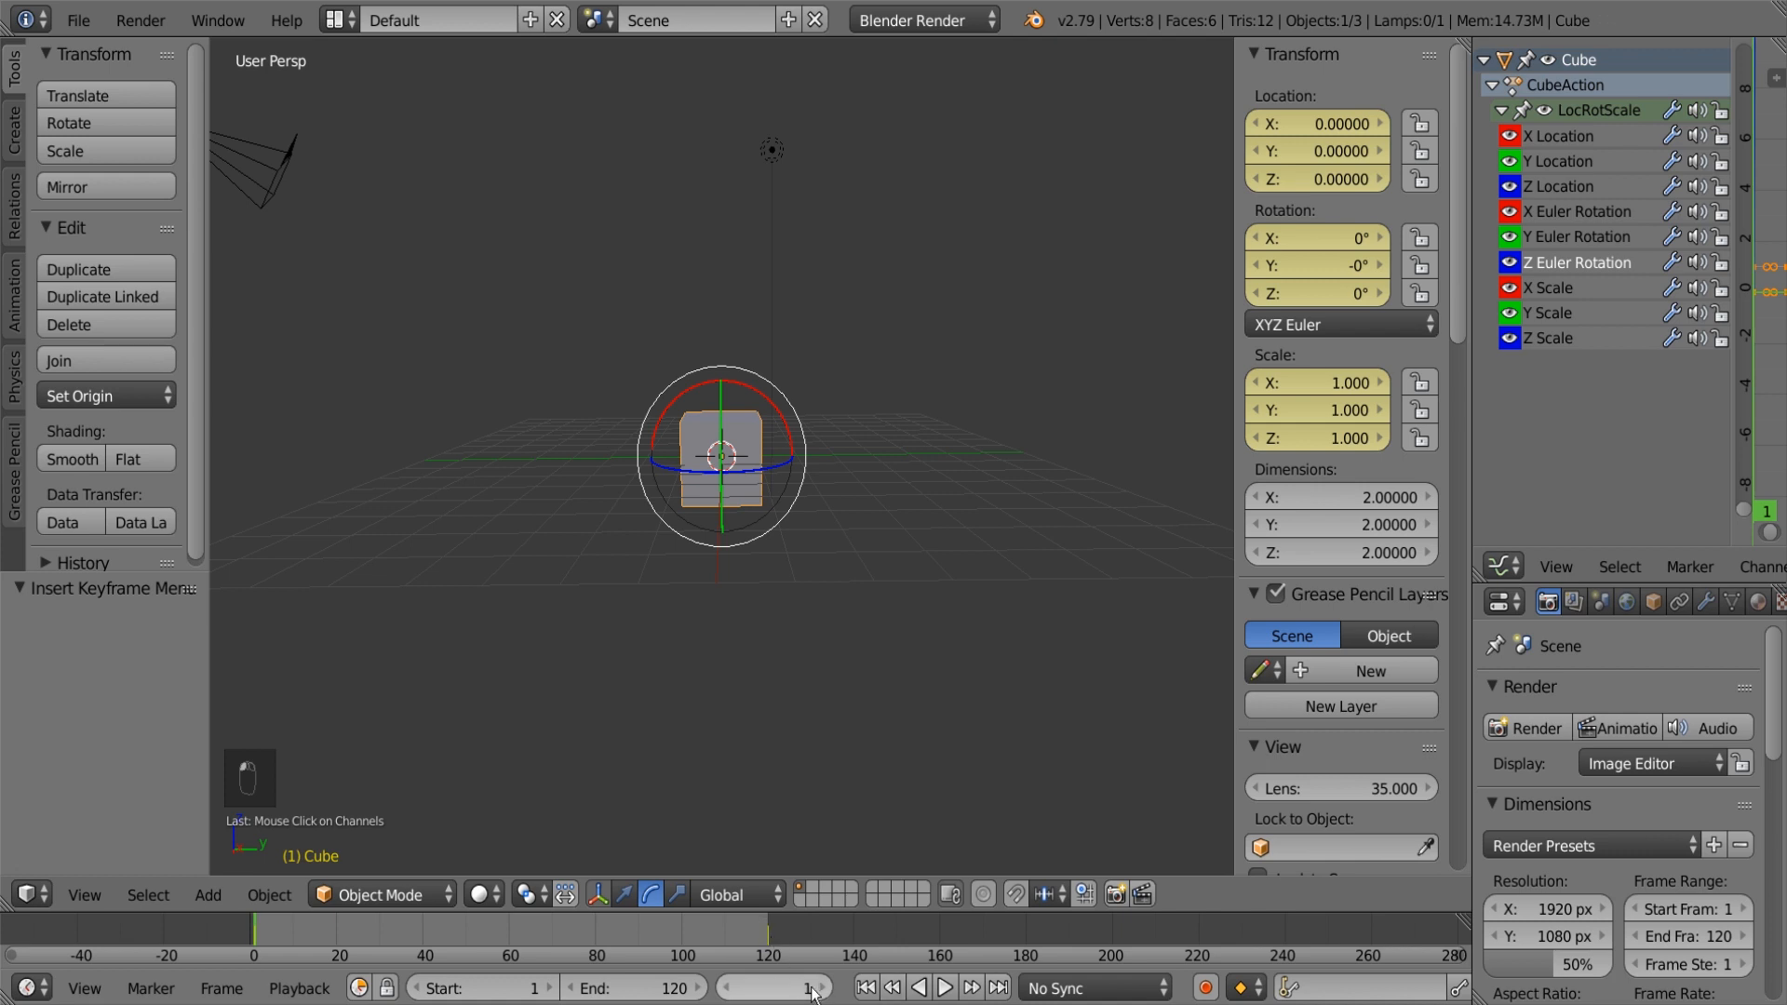
Step: Go to frame 120 and delete the cube's keyframe there
{"action": "key", "text": "Return"}
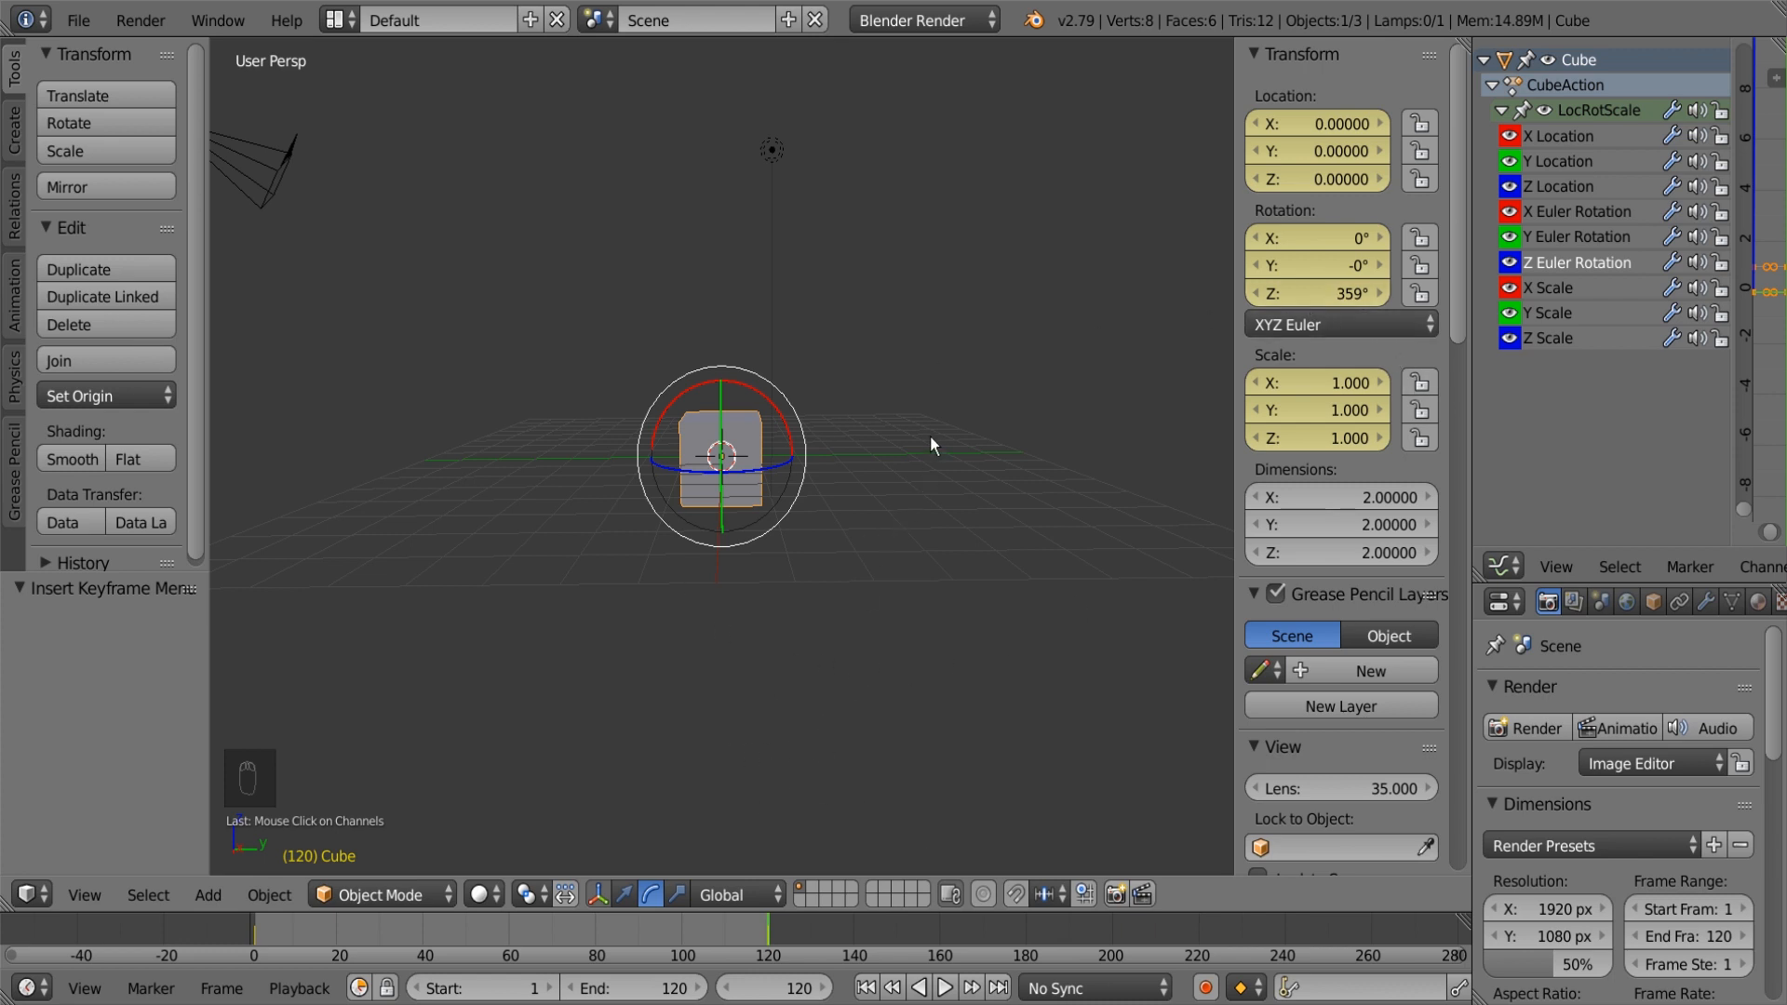
{"action": "key", "text": "alt+i"}
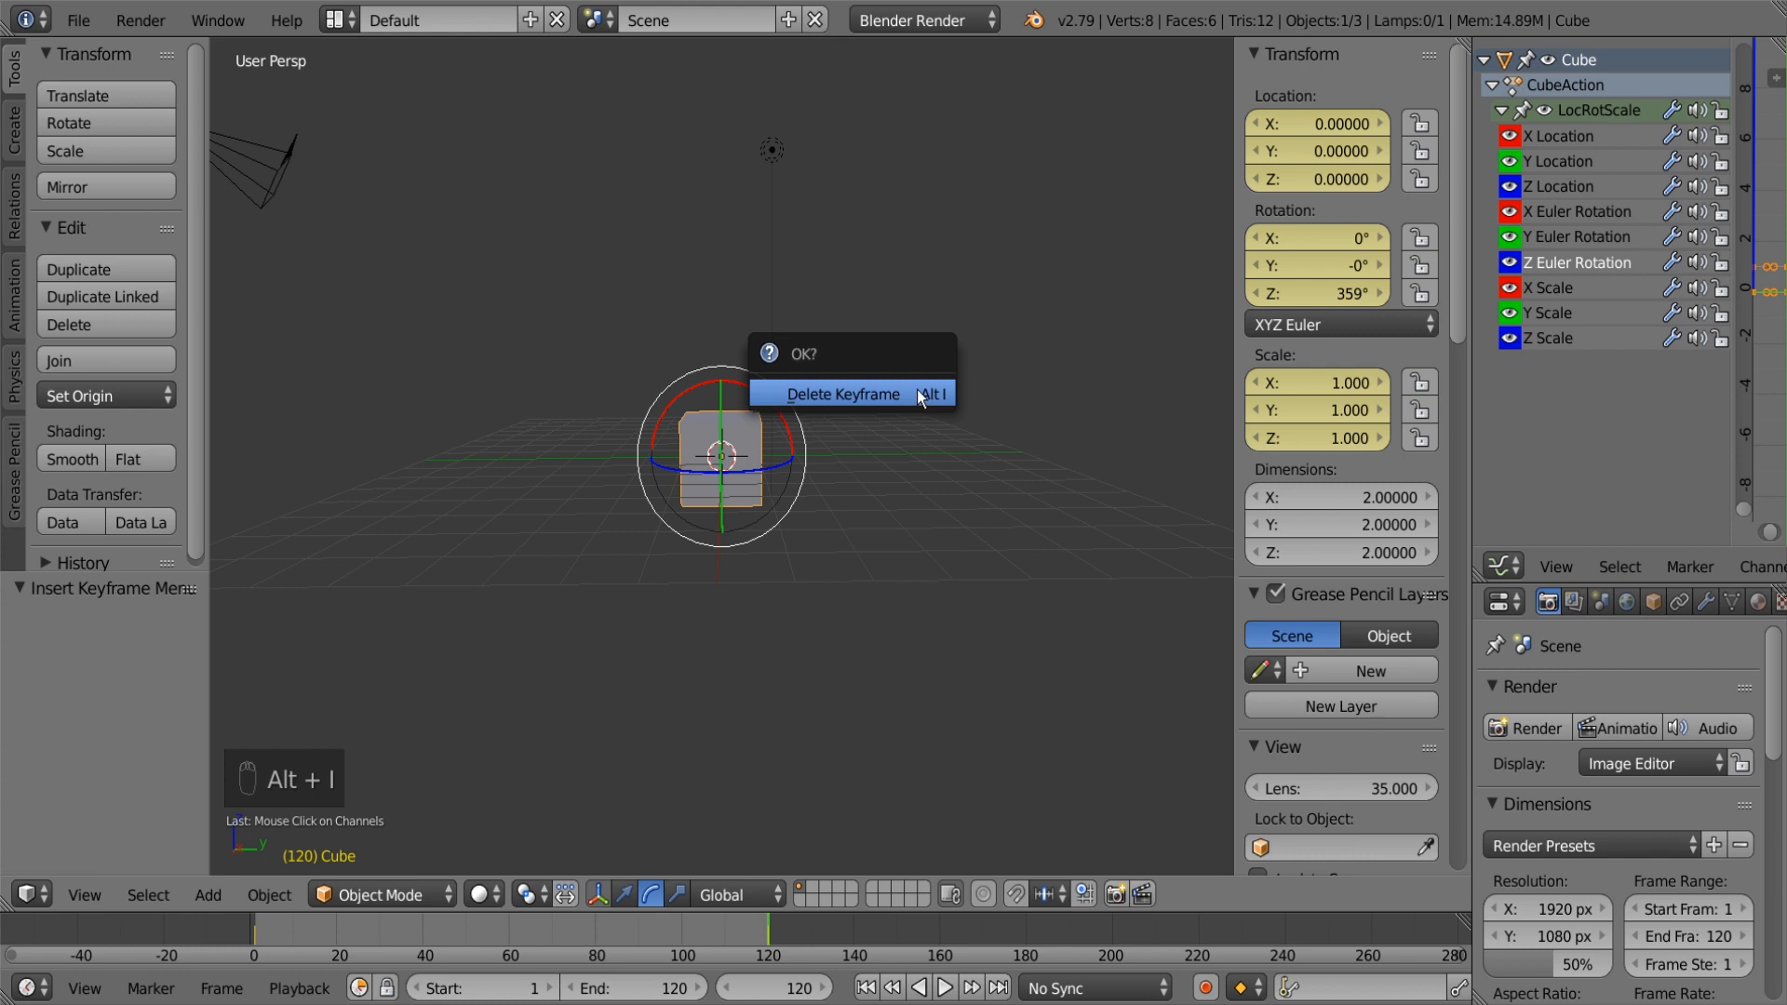
{"action": "left_click", "coordinate": [918, 393]}
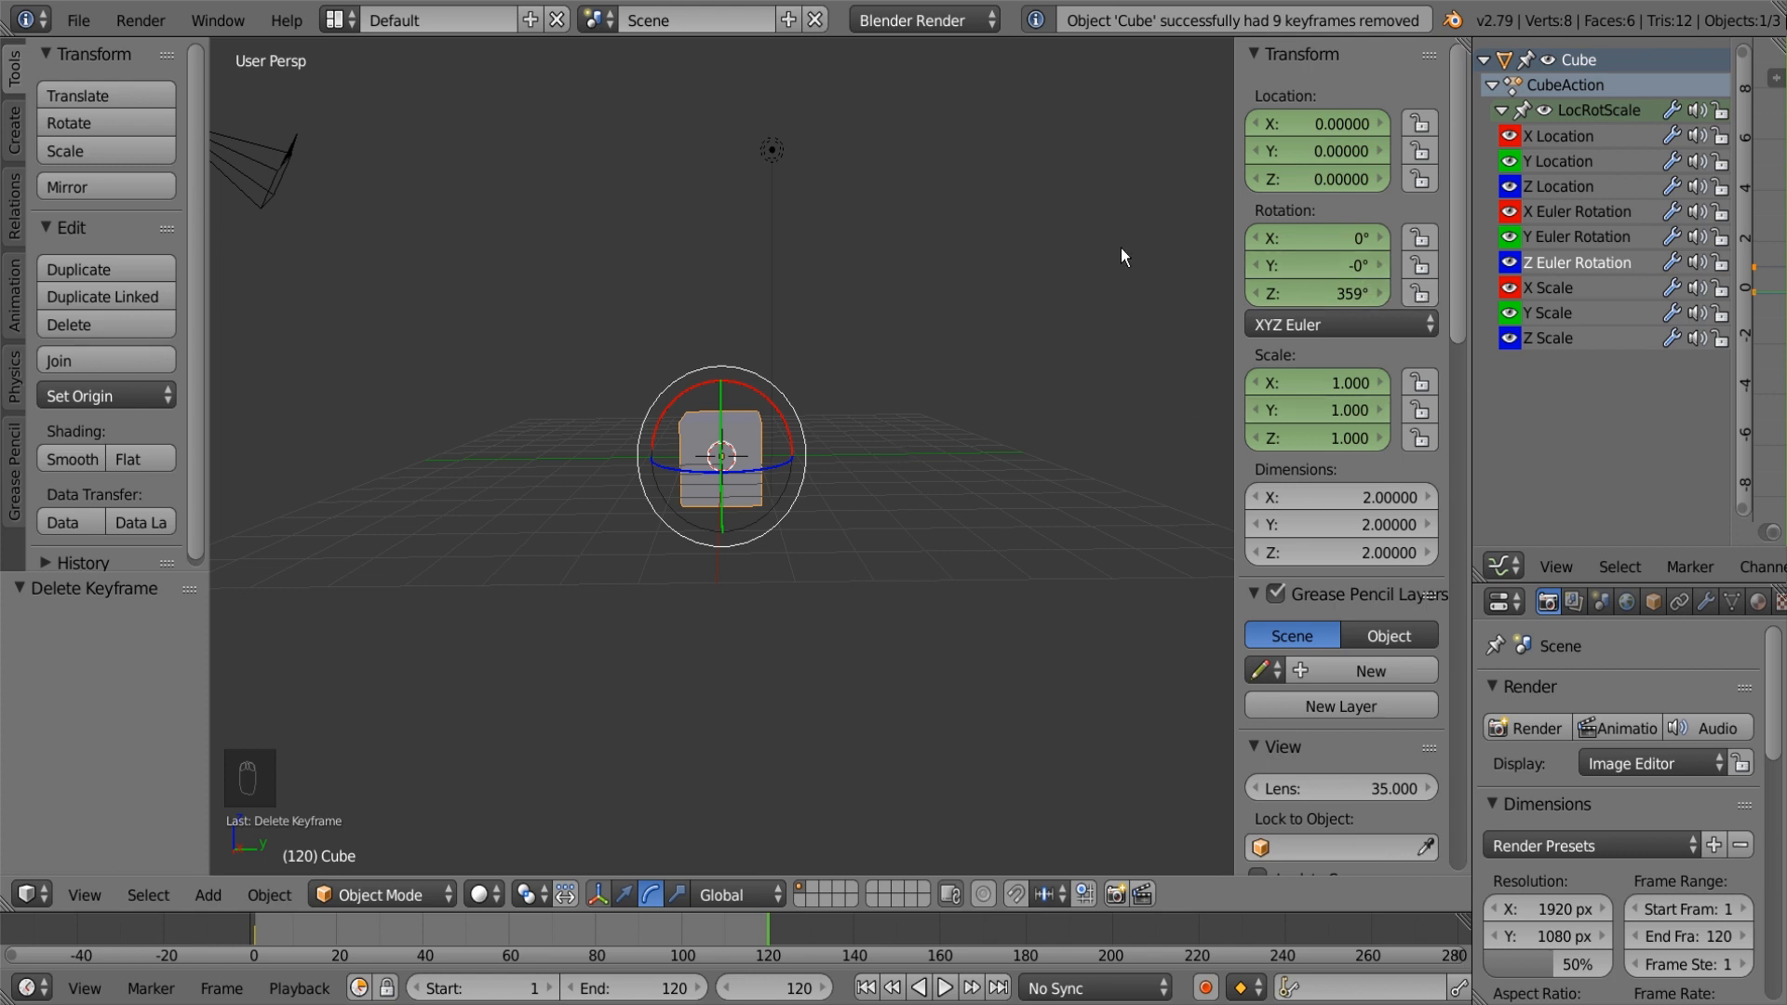
Step: Set the cube's Z rotation to 360° and insert a LocRotScale keyframe at frame 120
{"action": "left_click", "coordinate": [1322, 294]}
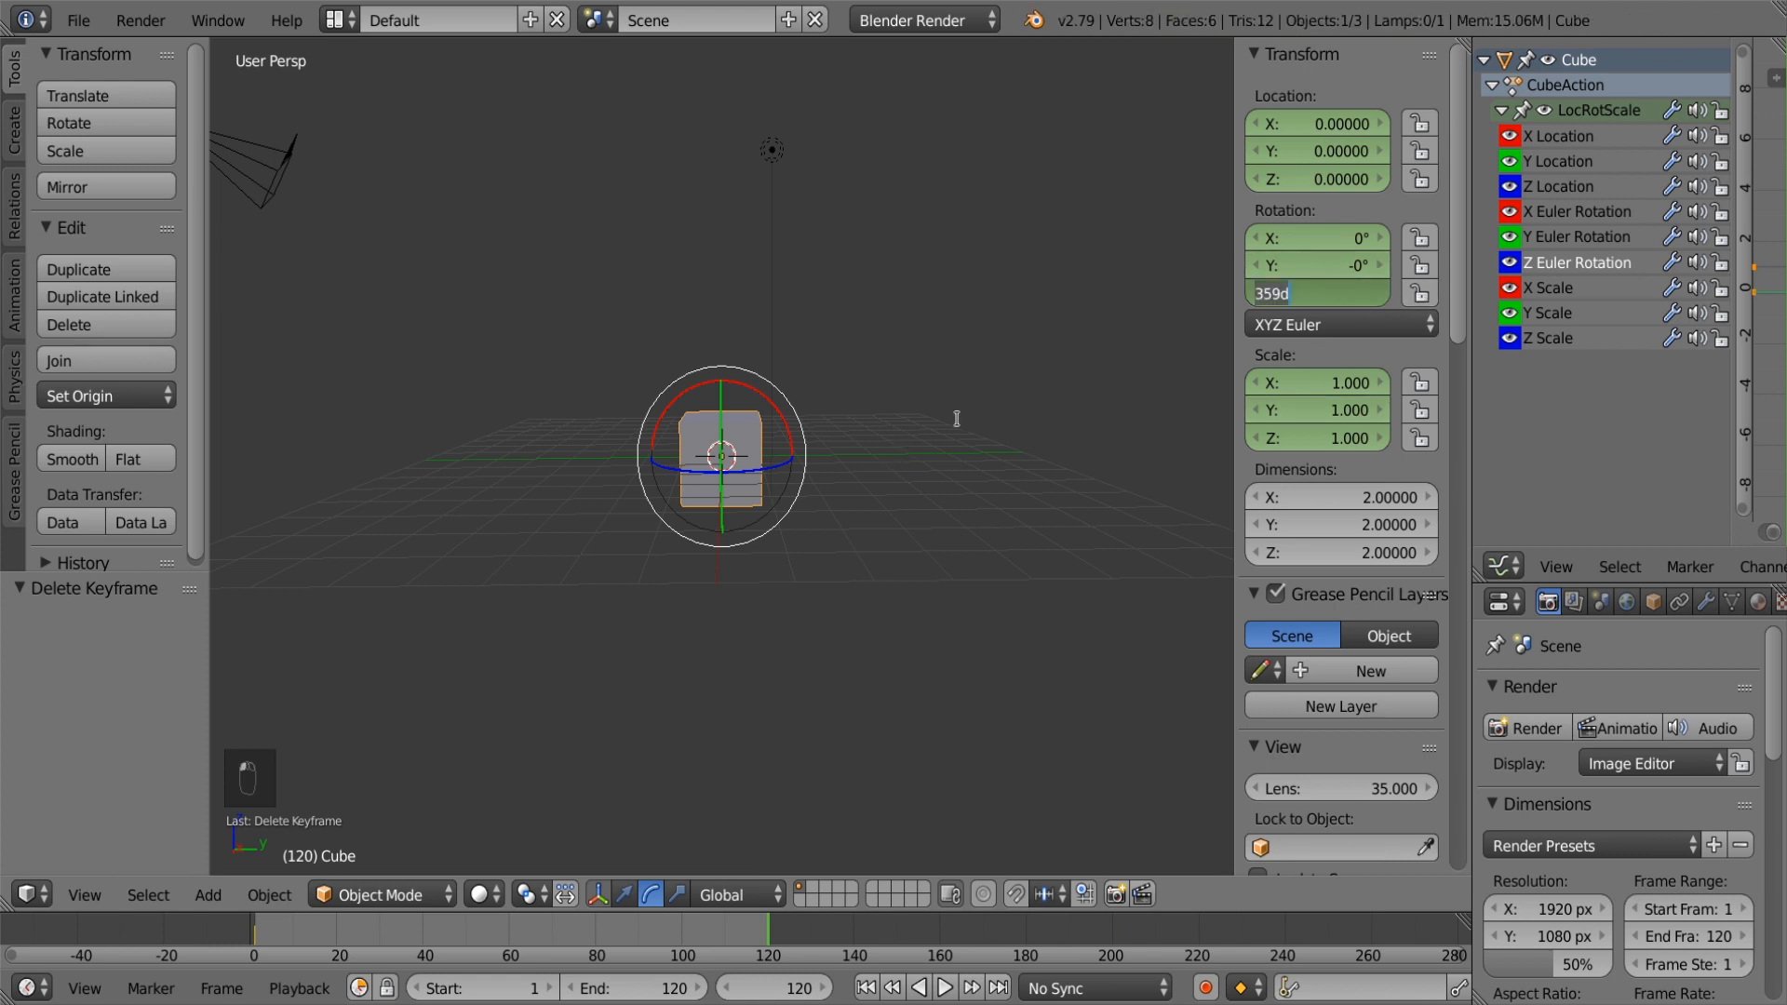
{"action": "type", "text": "360"}
{"action": "key", "text": "Return"}
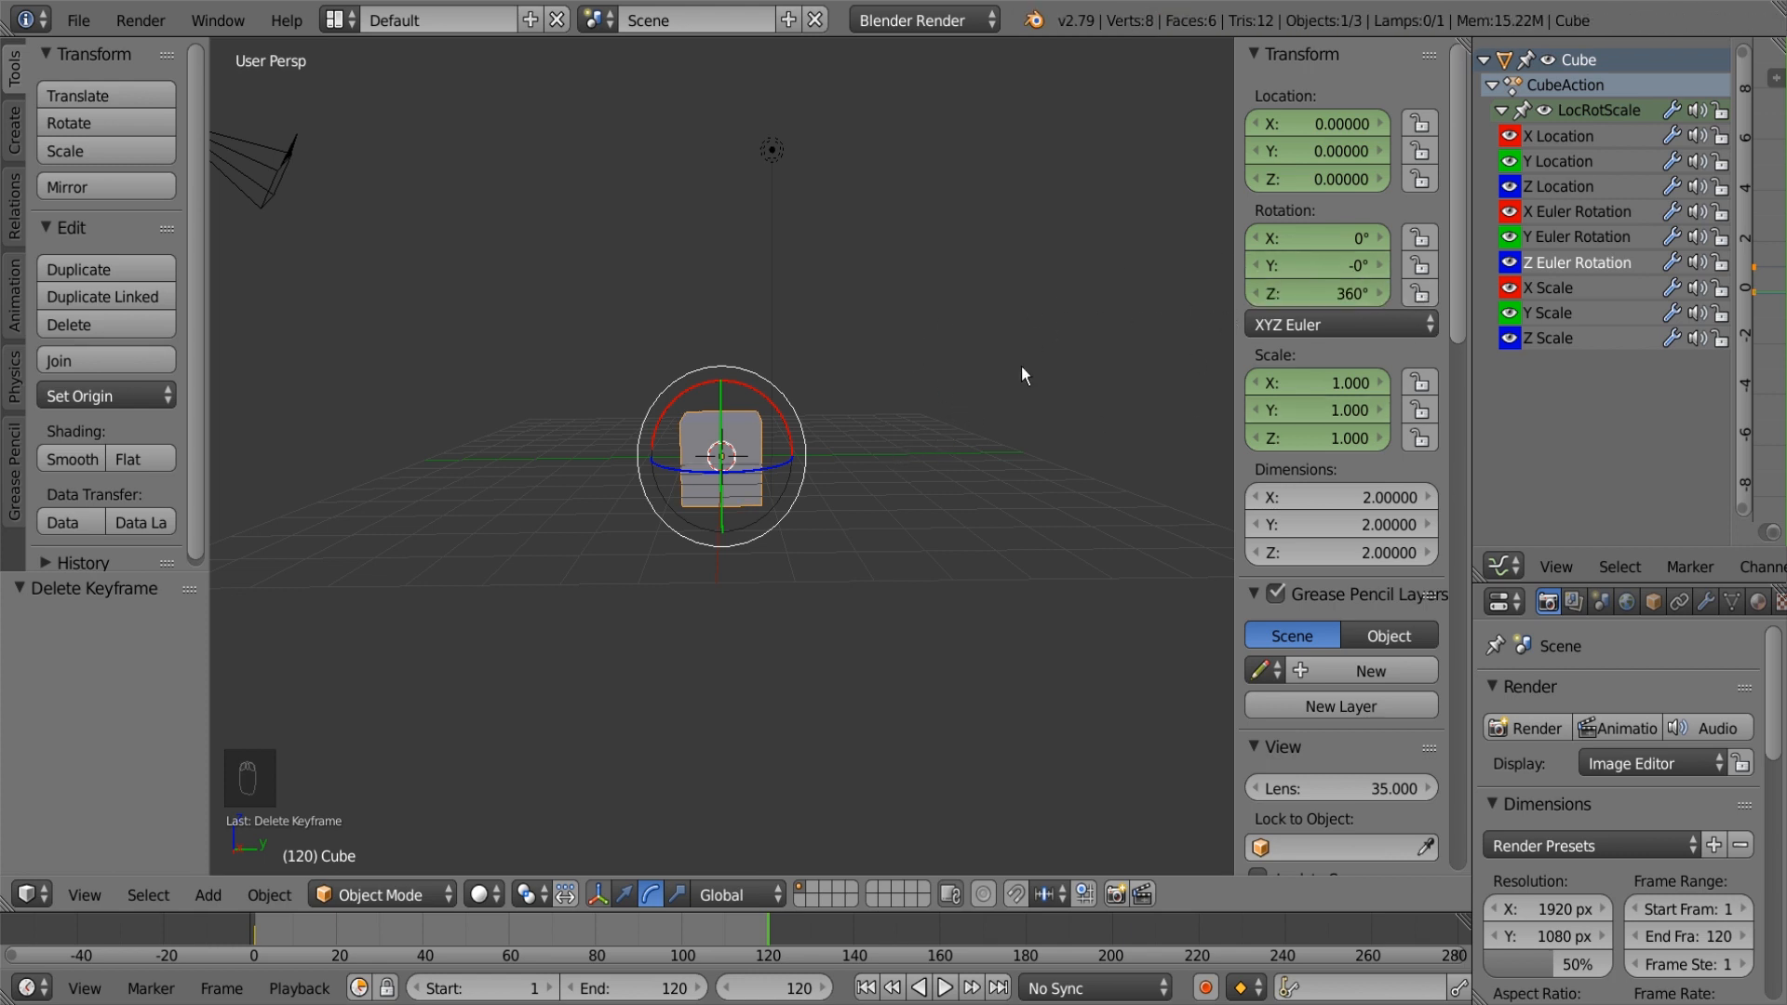
{"action": "key", "text": "alt+i"}
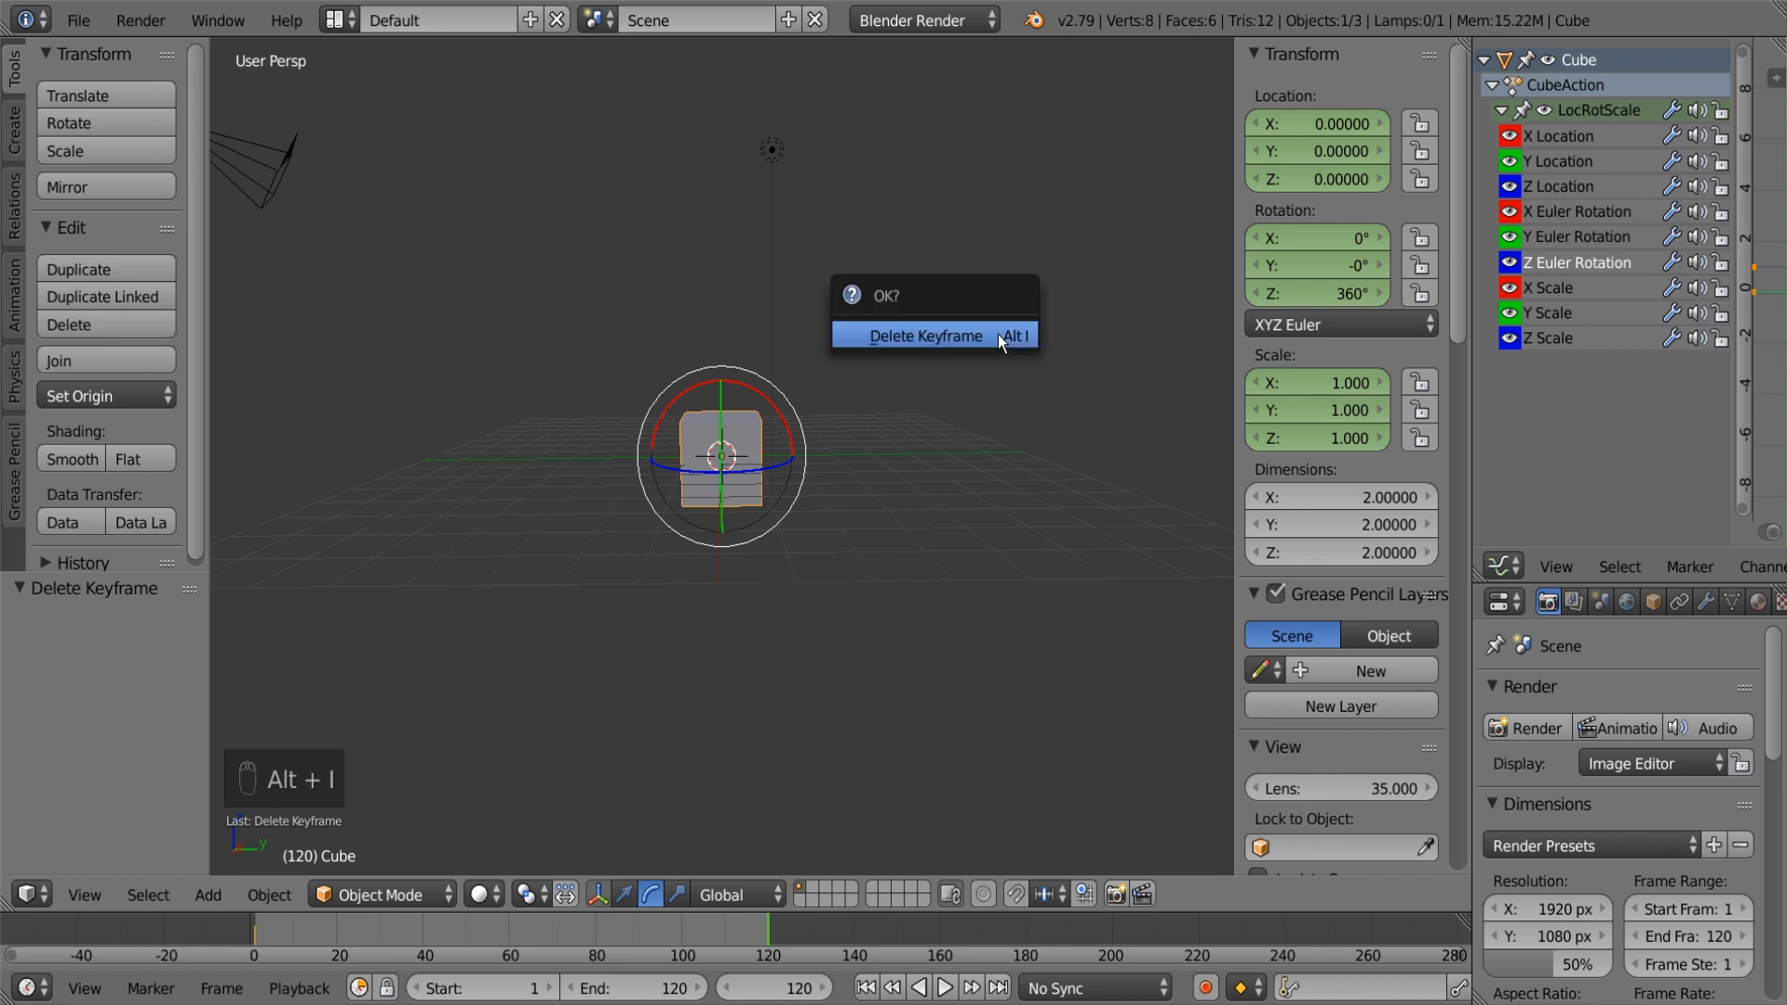
{"action": "key", "text": "i"}
{"action": "left_click", "coordinate": [974, 412]}
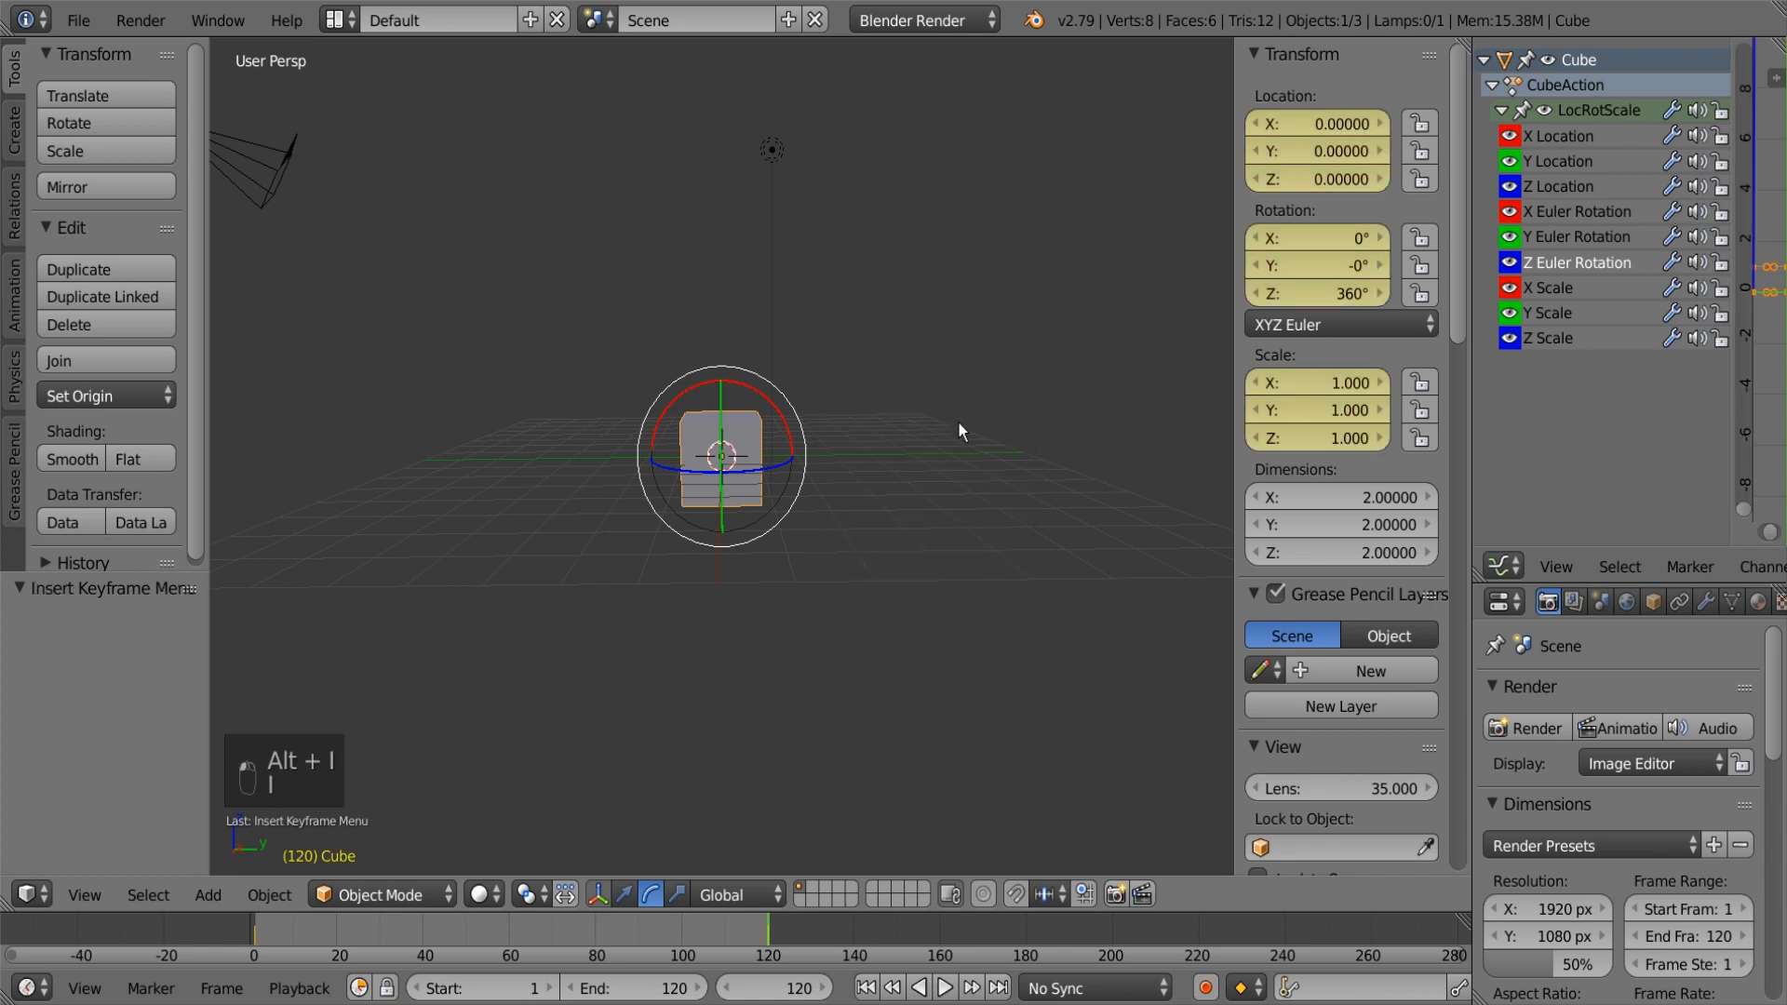
Step: Set the animation's end frame to 119, play it to check the loop, and return to frame 1
{"action": "key", "text": "alt+a"}
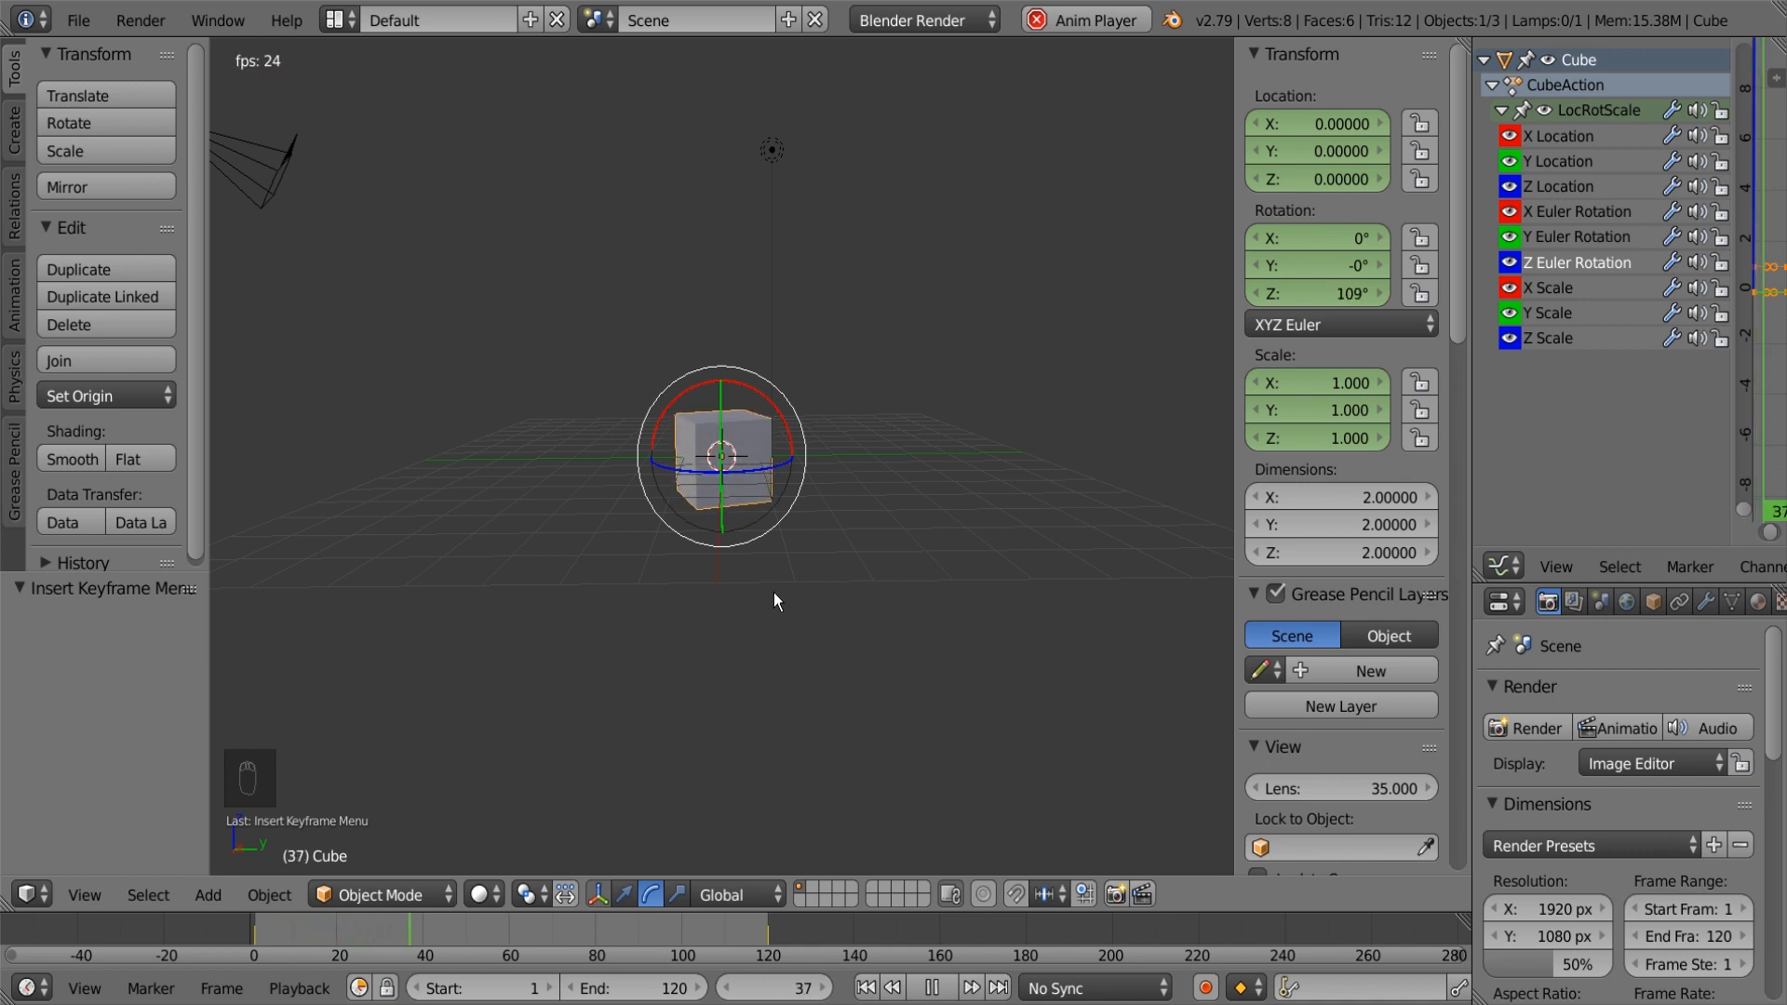
{"action": "key", "text": "alt+a"}
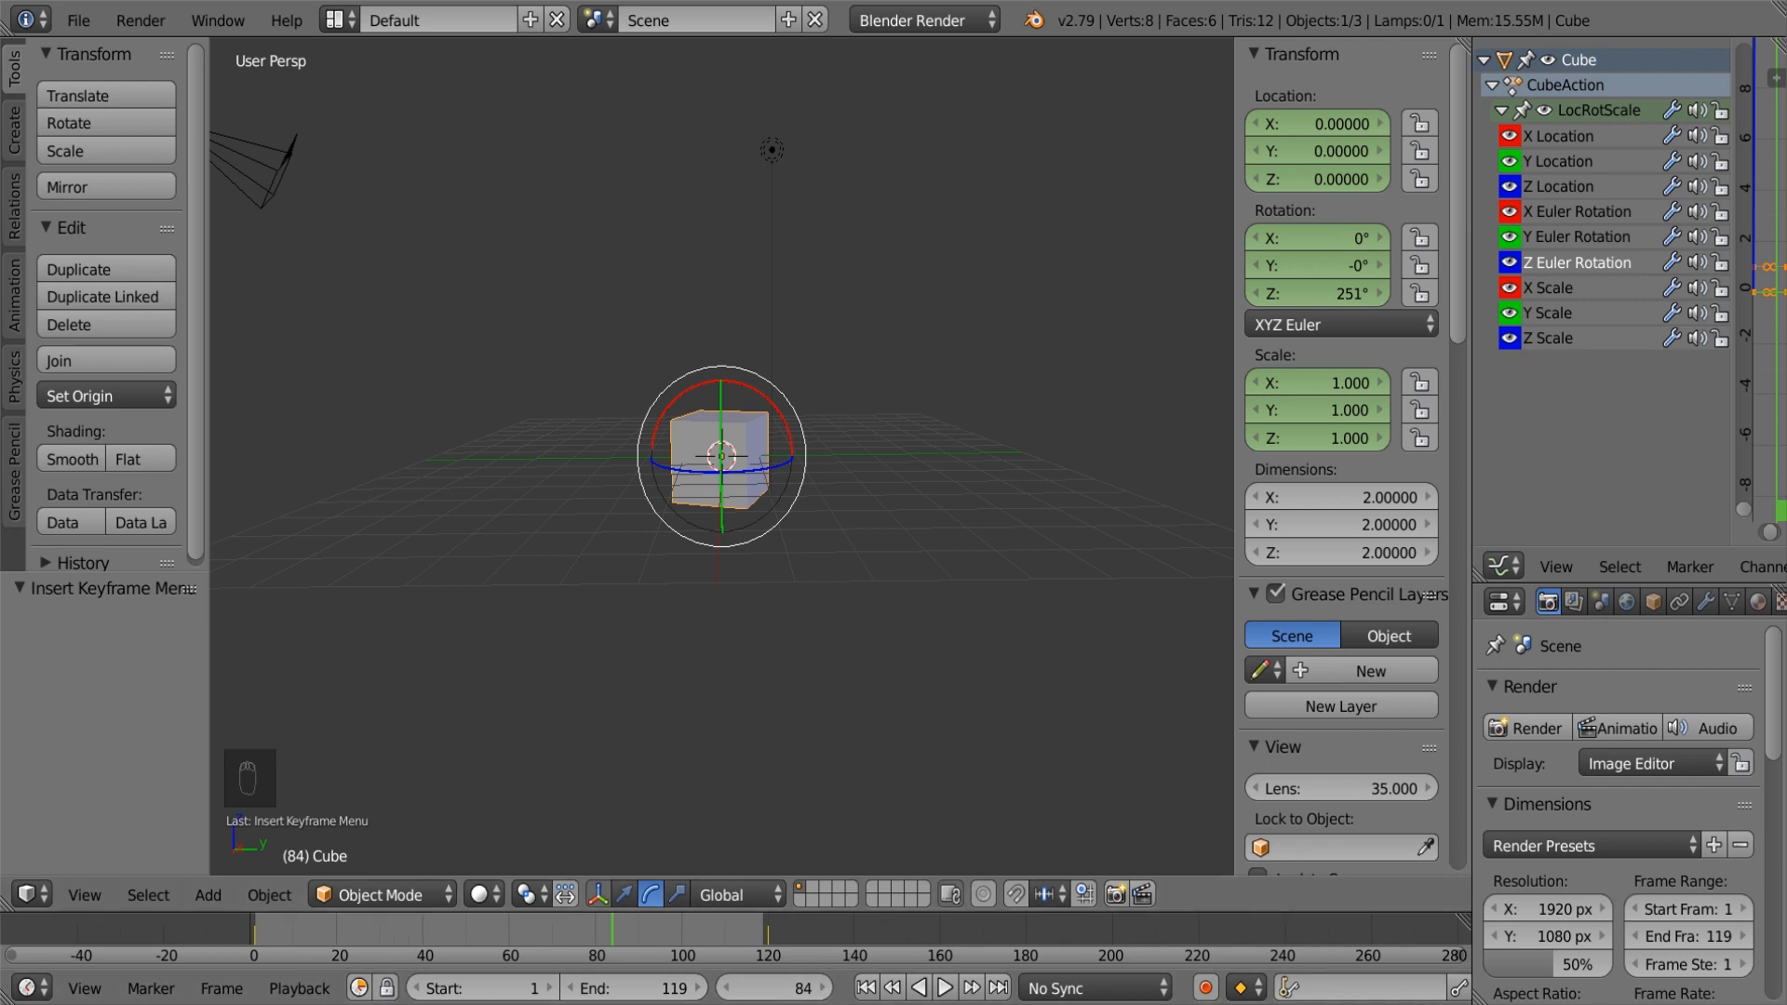
{"action": "key", "text": "alt+a"}
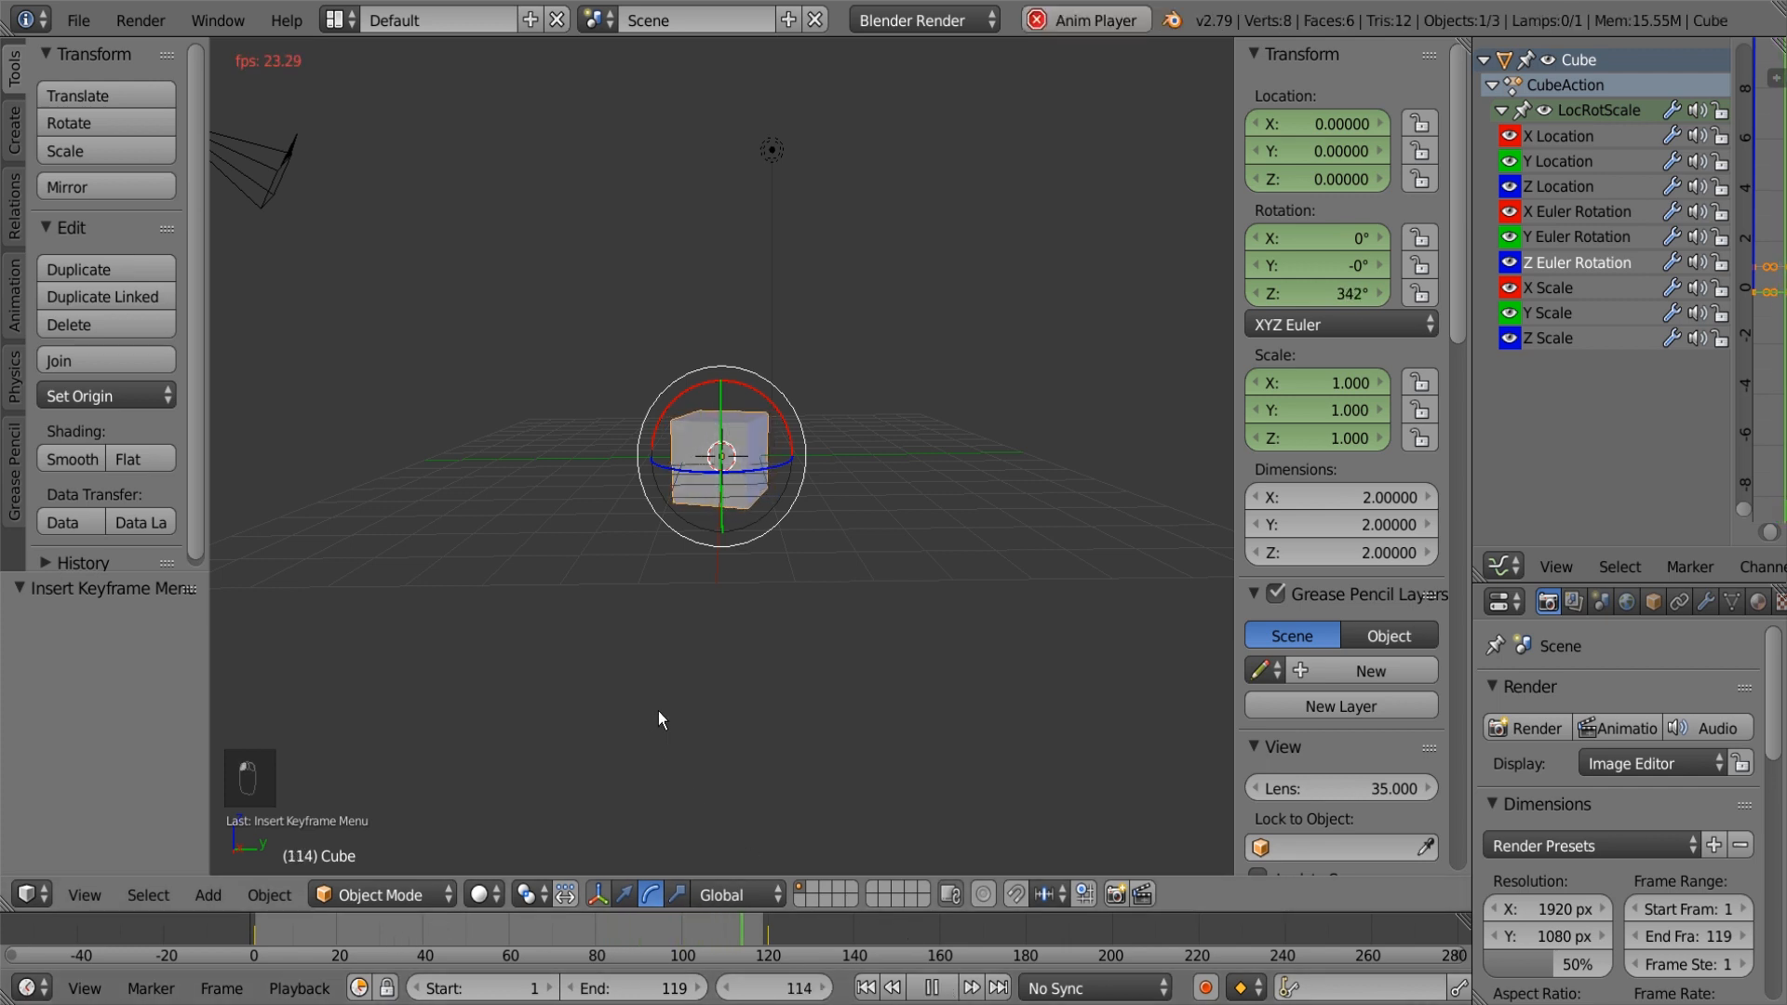
{"action": "left_click", "coordinate": [933, 989]}
{"action": "left_click", "coordinate": [865, 989]}
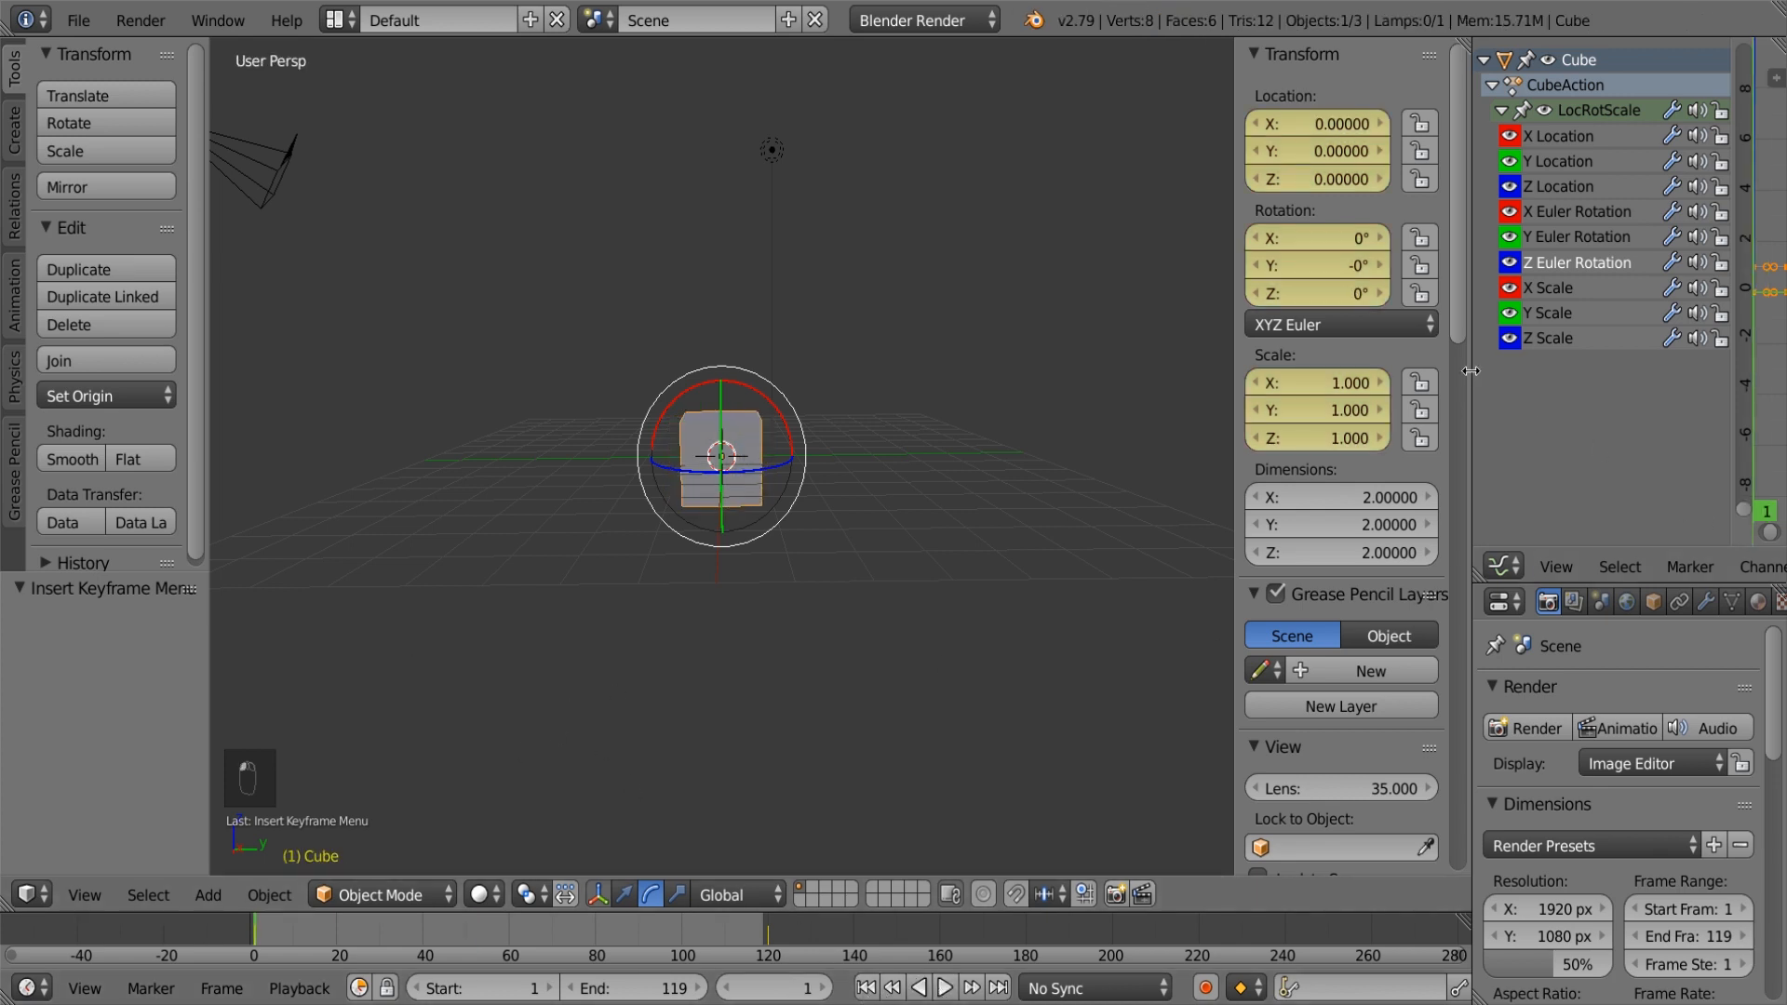
Step: Widen the Graph Editor and show the properties of the Z Euler Rotation keyframe at frame 1
{"action": "left_click_drag", "start_coordinate": [1473, 373], "coordinate": [1329, 378]}
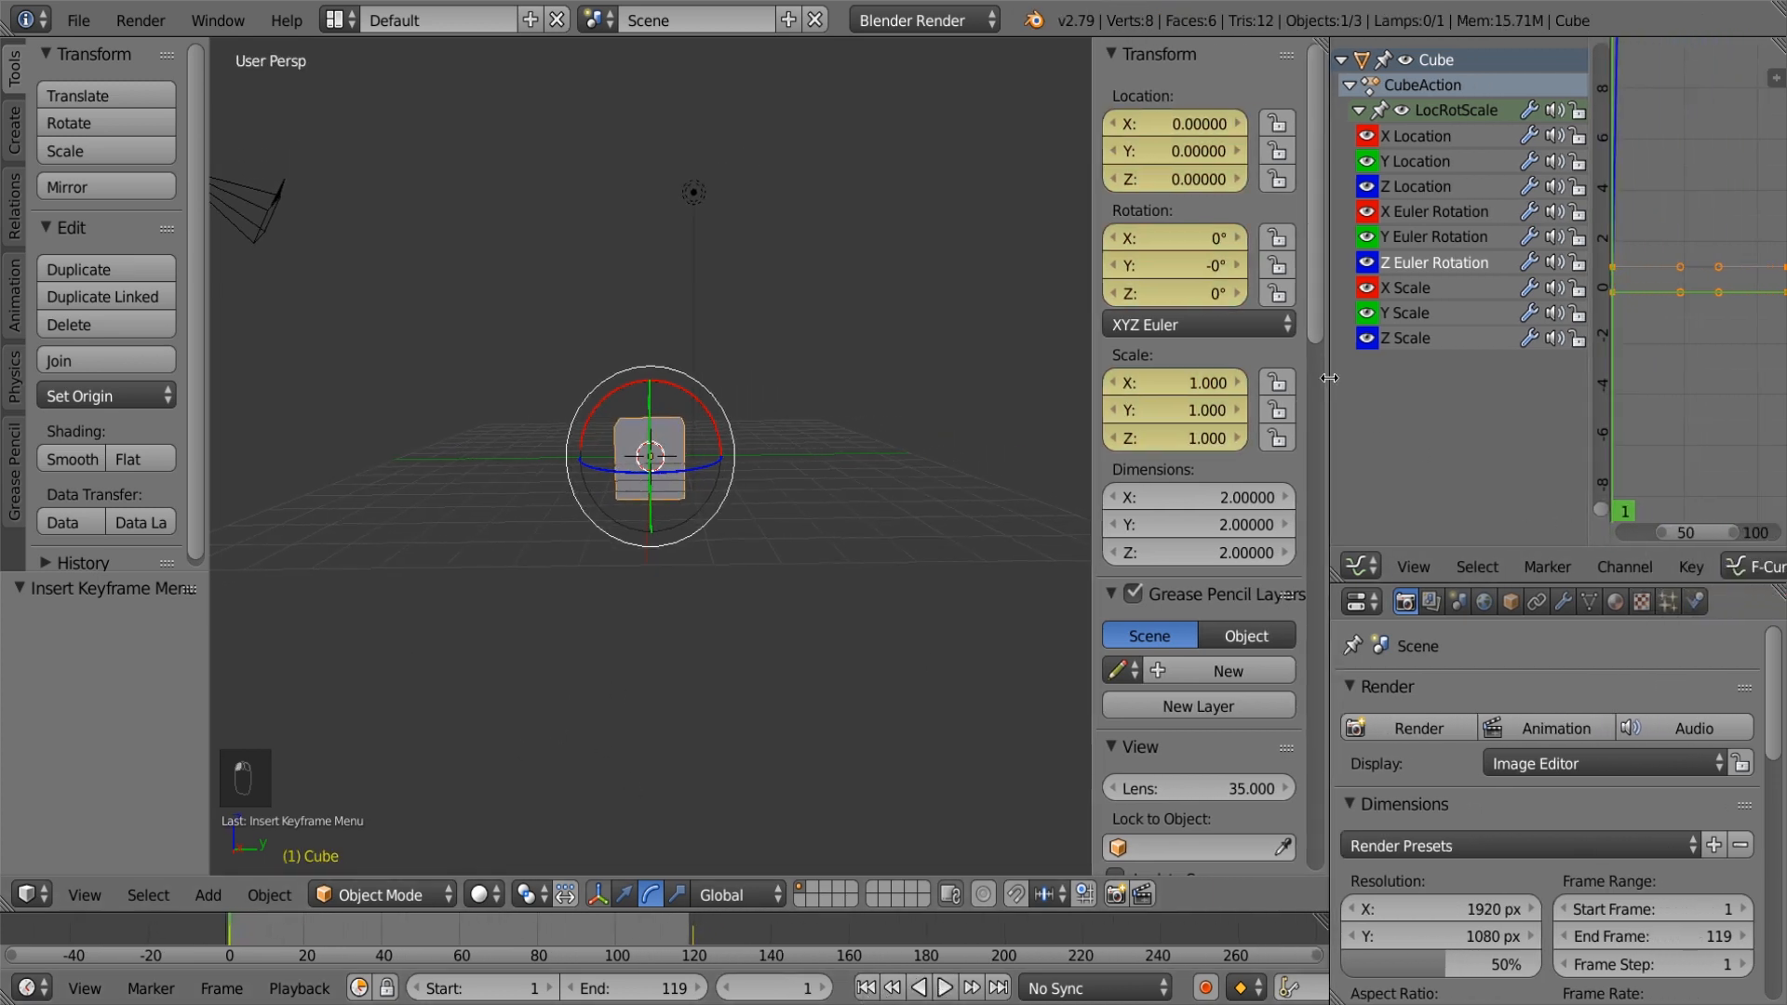
{"action": "left_click", "coordinate": [1458, 266]}
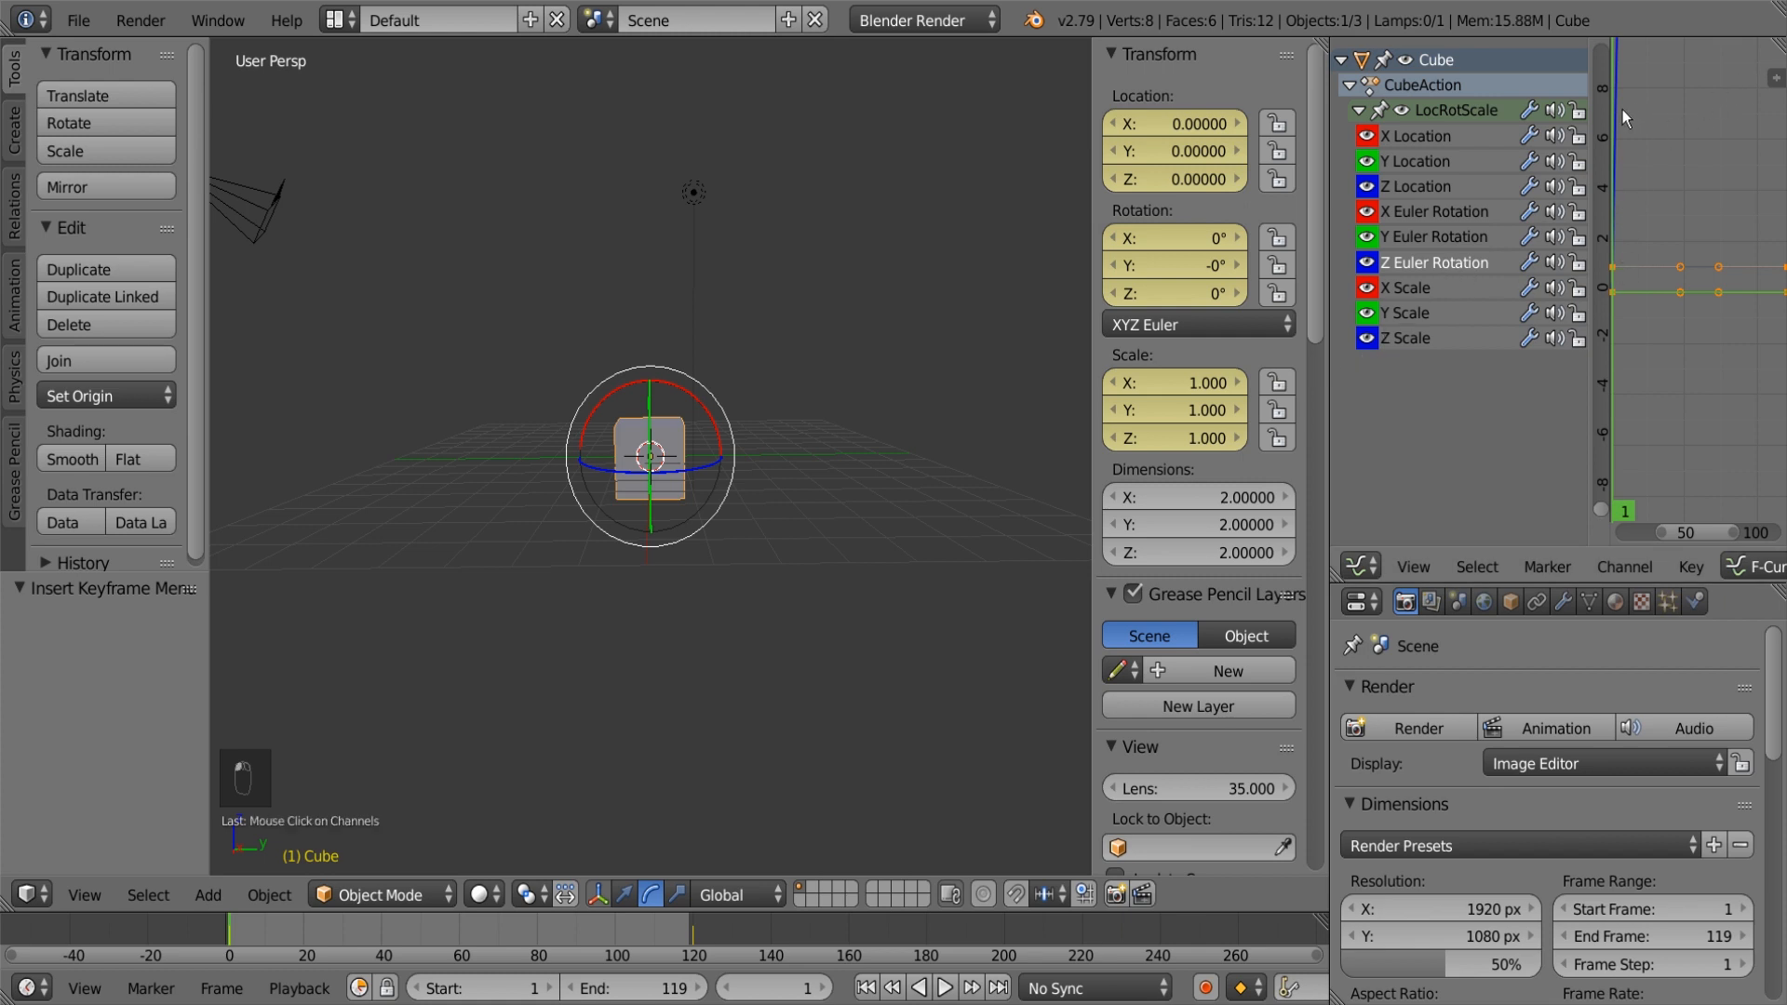
{"action": "right_click", "coordinate": [1772, 88]}
{"action": "key", "text": "n"}
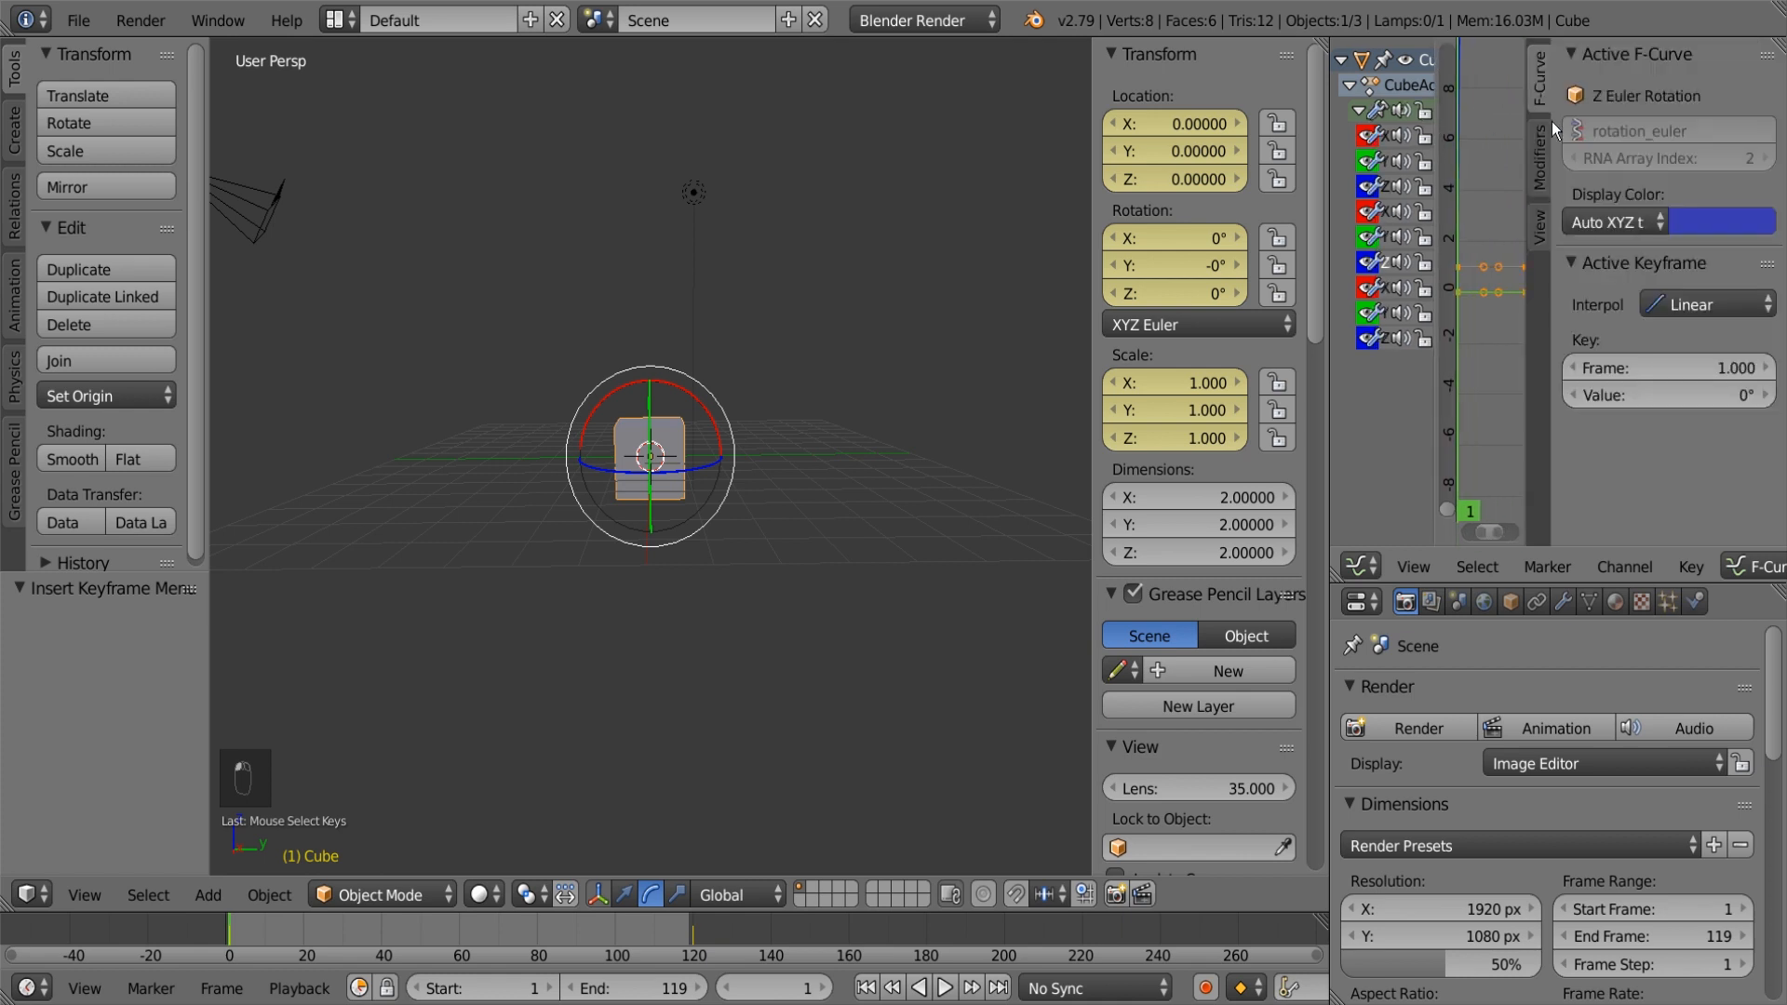
Step: Switch the interpolation of the Z Euler Rotation keyframe at frame 1 to Bezier and back to Linear
{"action": "left_click", "coordinate": [1705, 305]}
{"action": "left_click", "coordinate": [1282, 469]}
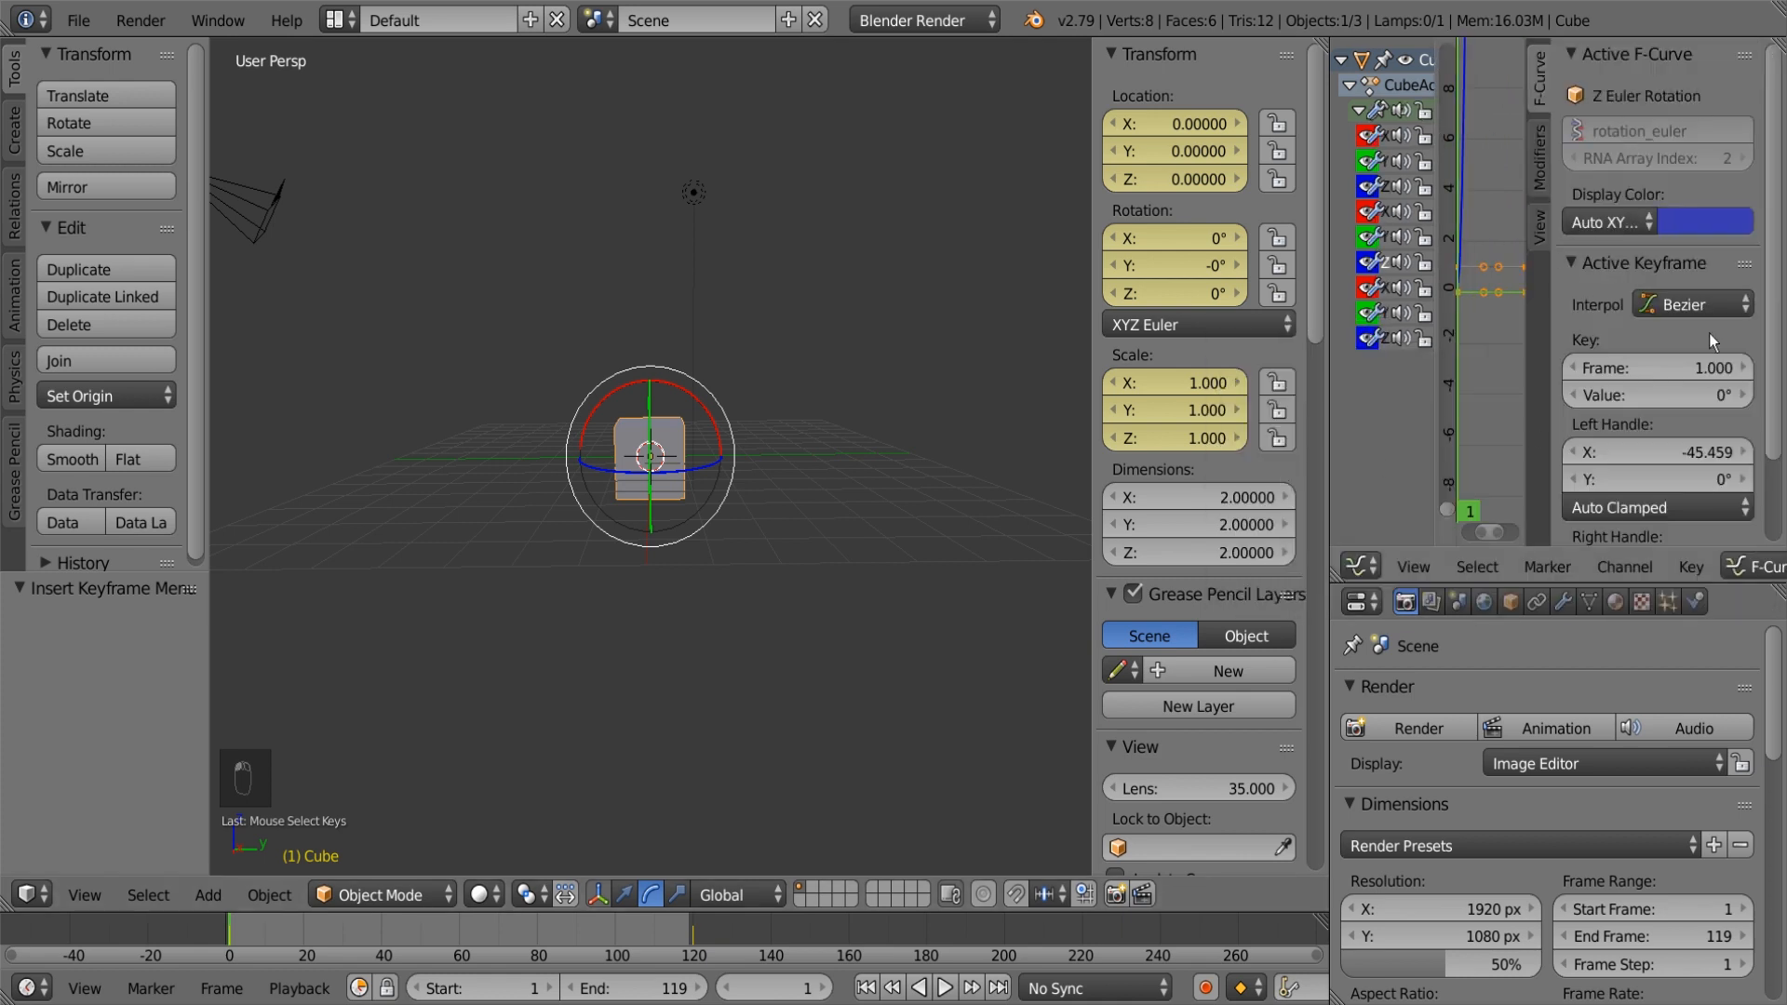
{"action": "left_click", "coordinate": [1685, 308]}
{"action": "left_click", "coordinate": [1275, 439]}
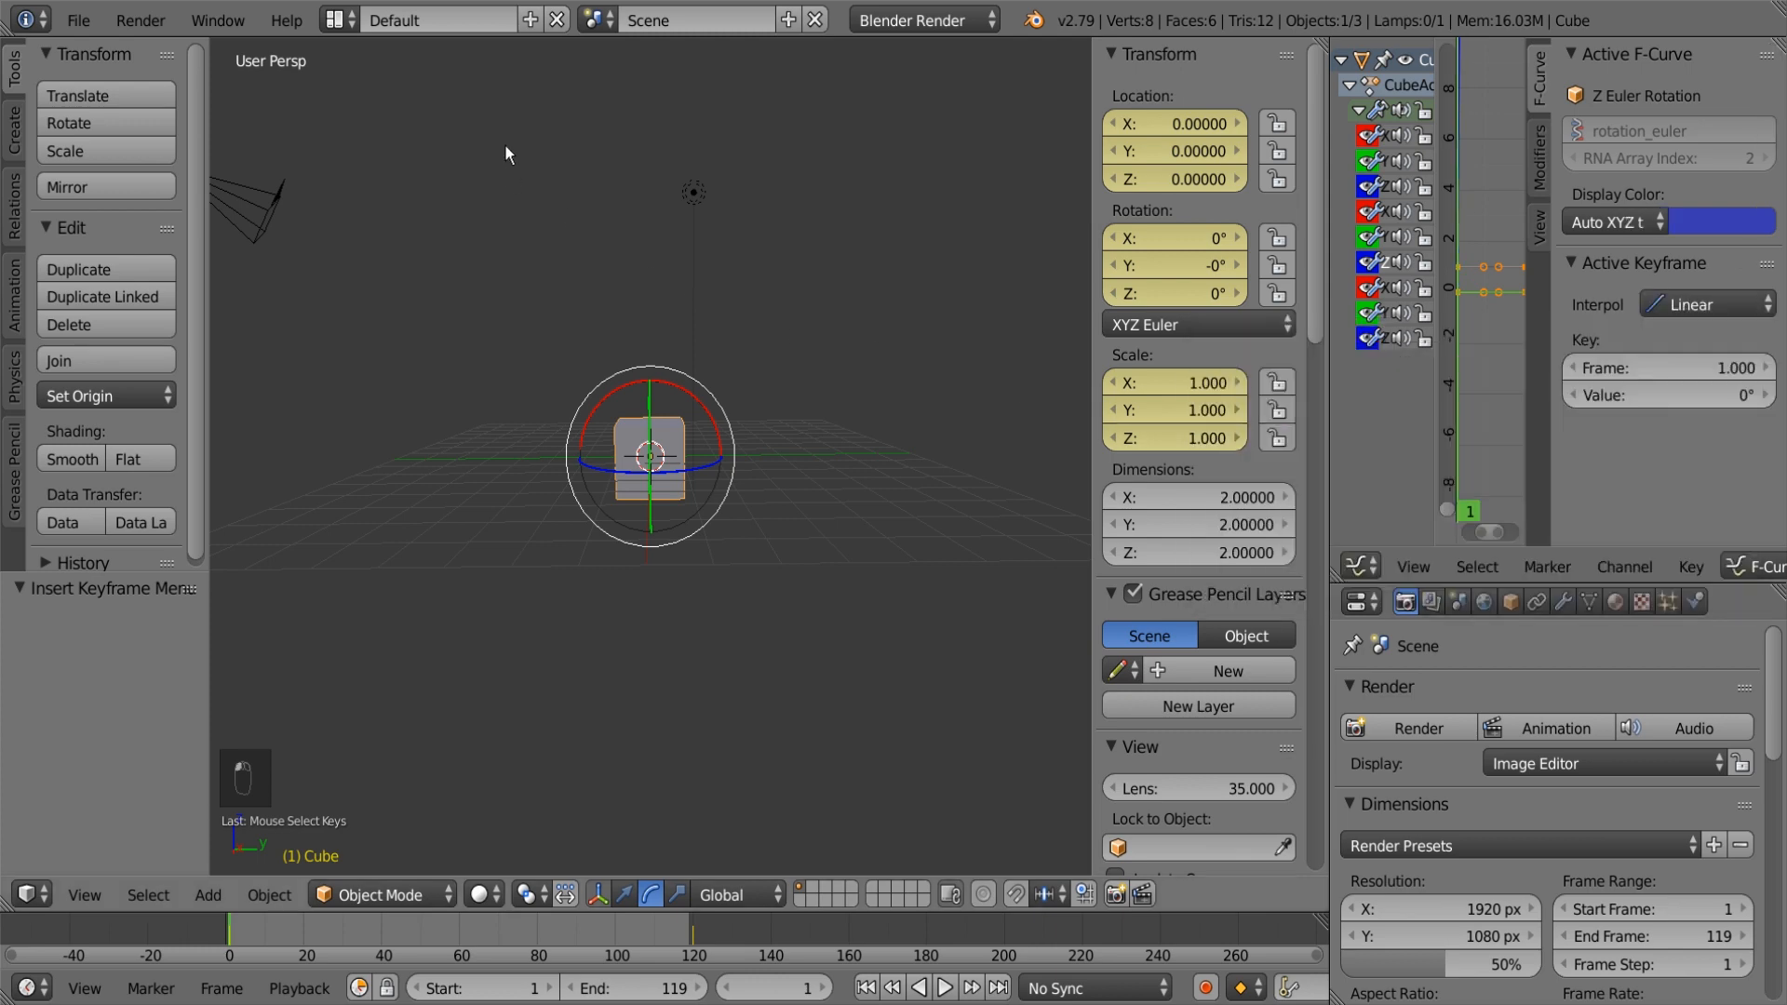
Step: Set the default interpolation for new F-curves to Linear in the editing preferences and save the user settings
{"action": "left_click", "coordinate": [84, 22]}
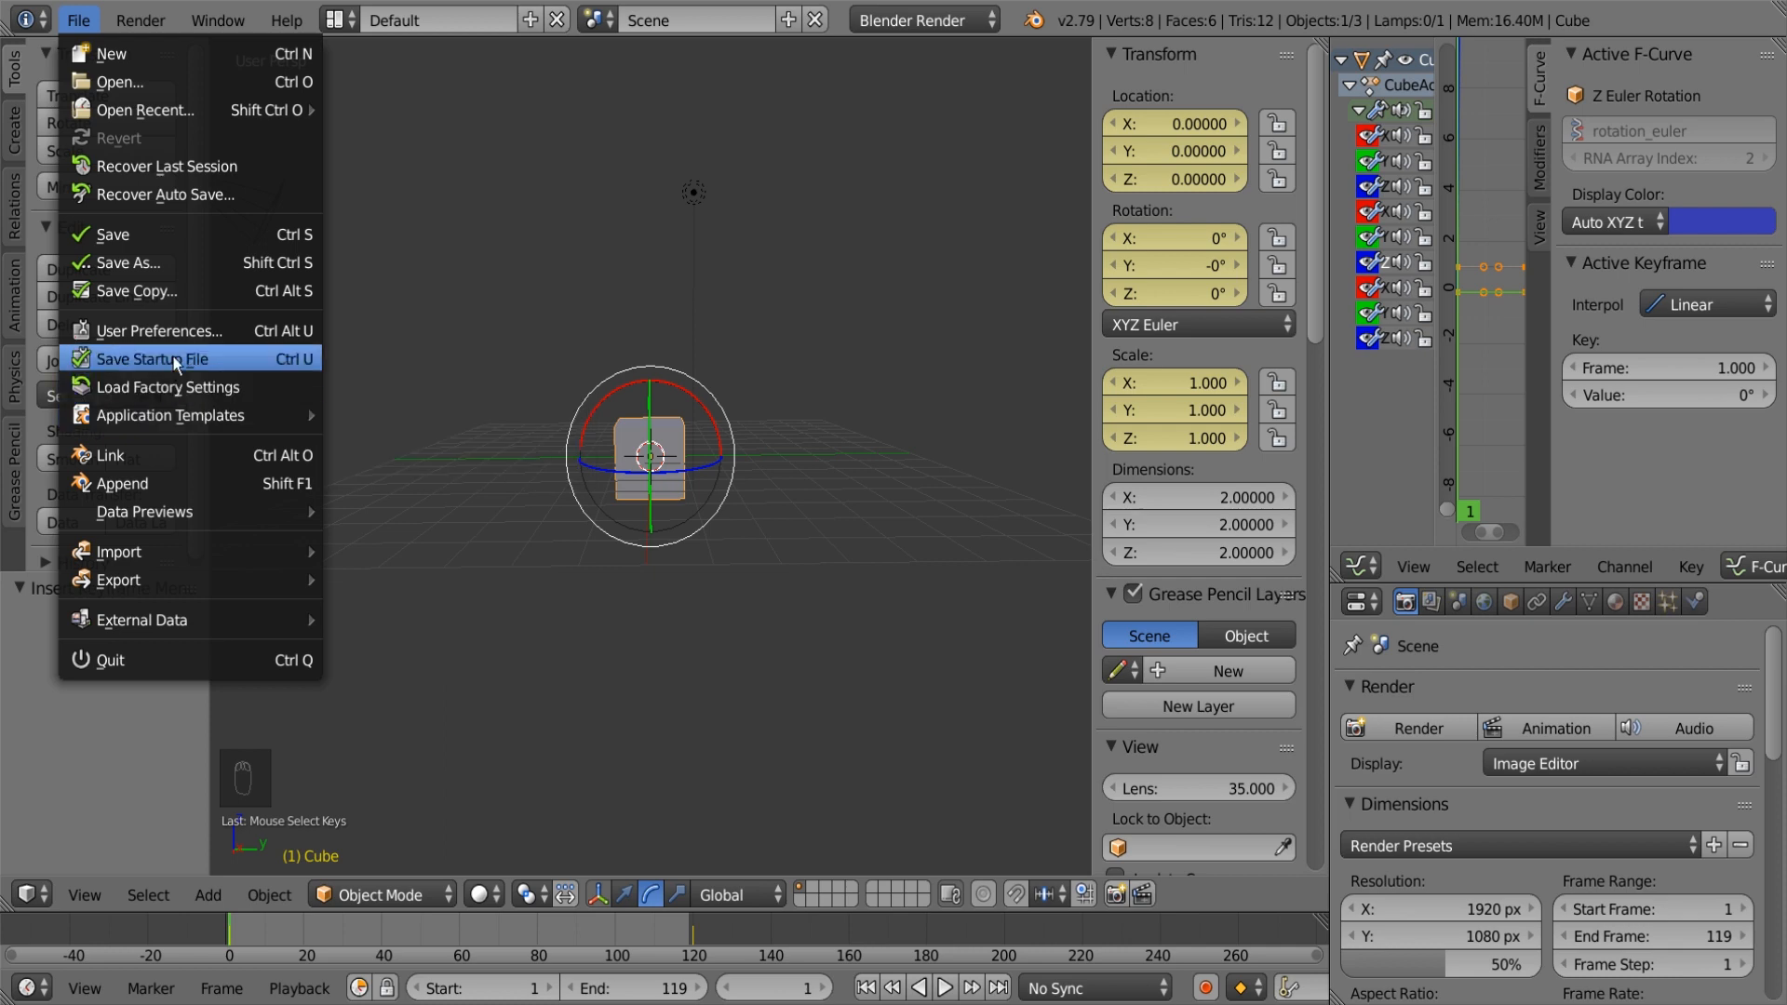
{"action": "left_click", "coordinate": [186, 332]}
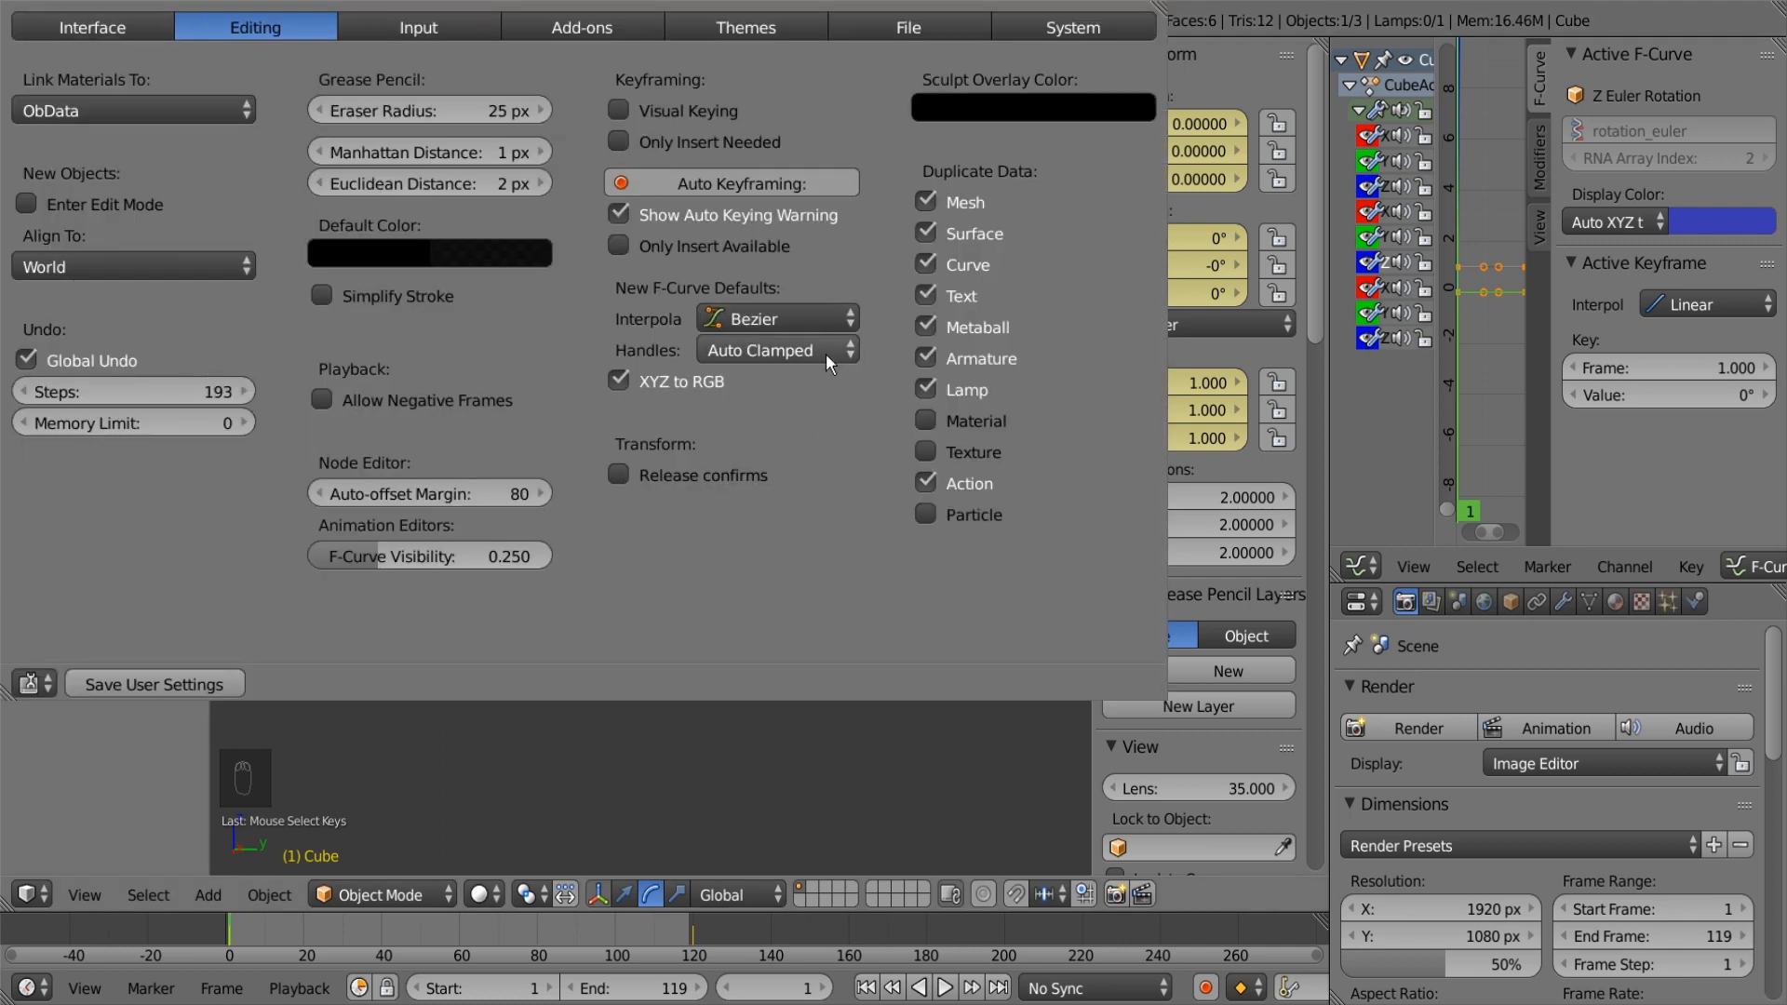
{"action": "left_click", "coordinate": [771, 319]}
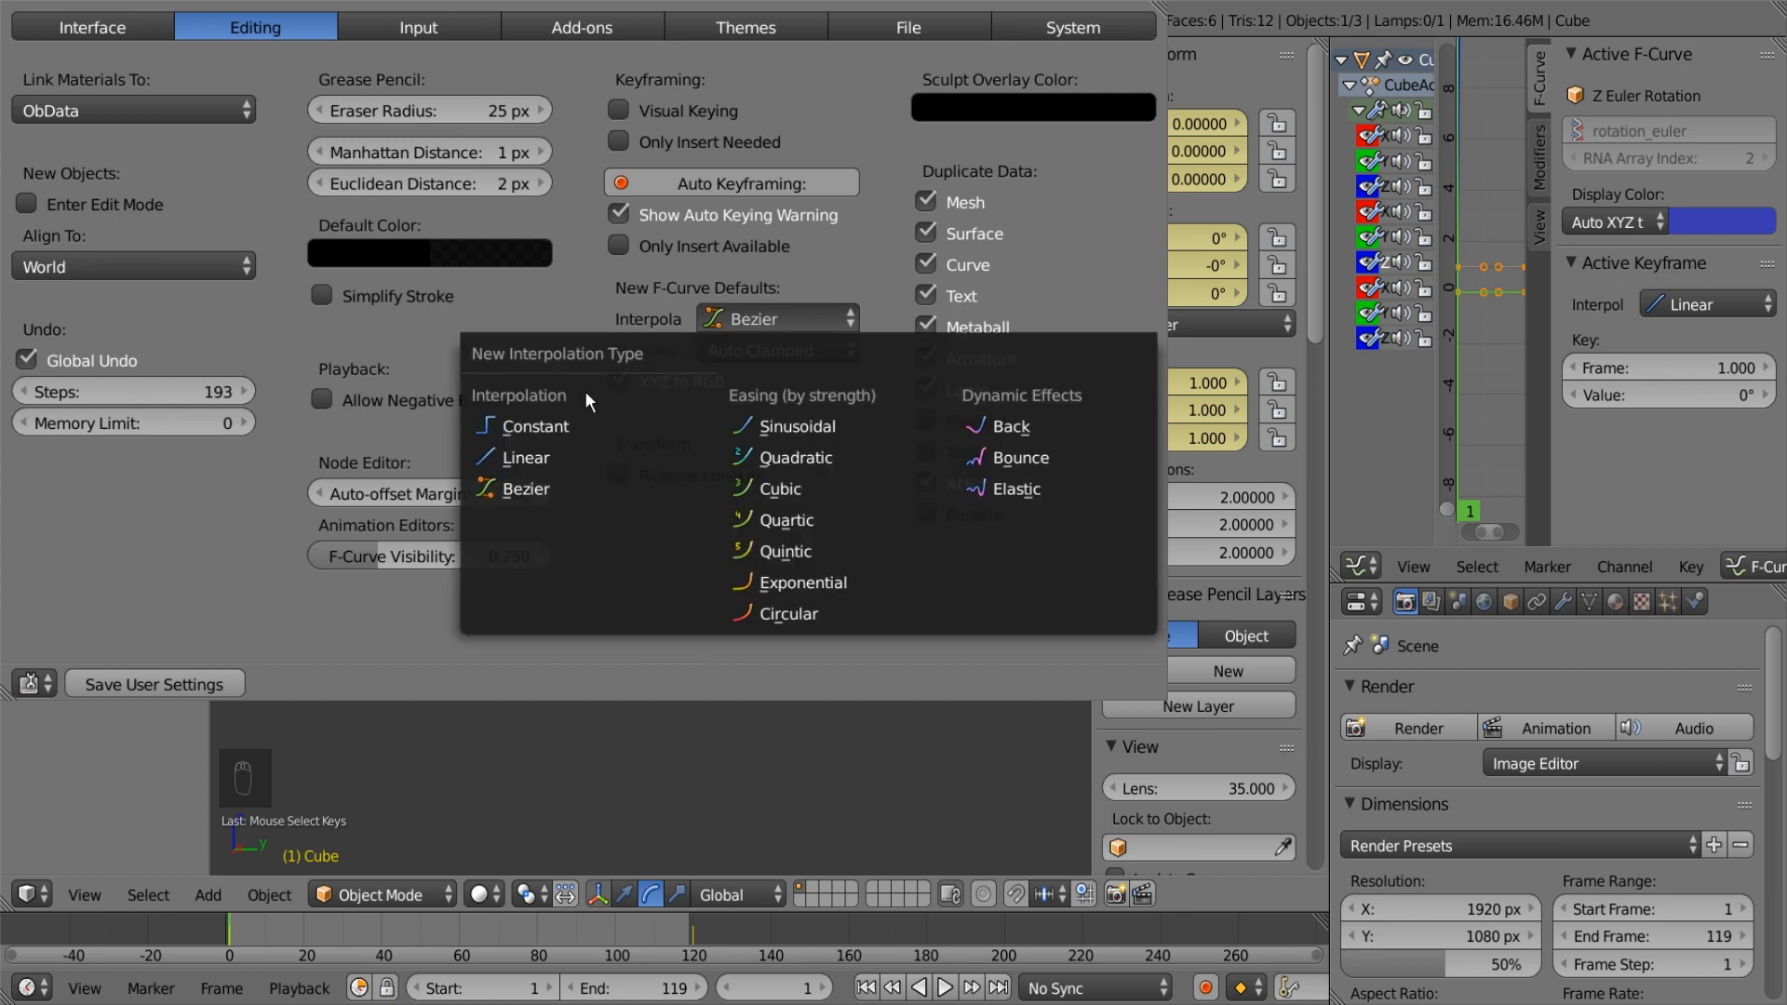
{"action": "left_click", "coordinate": [516, 458]}
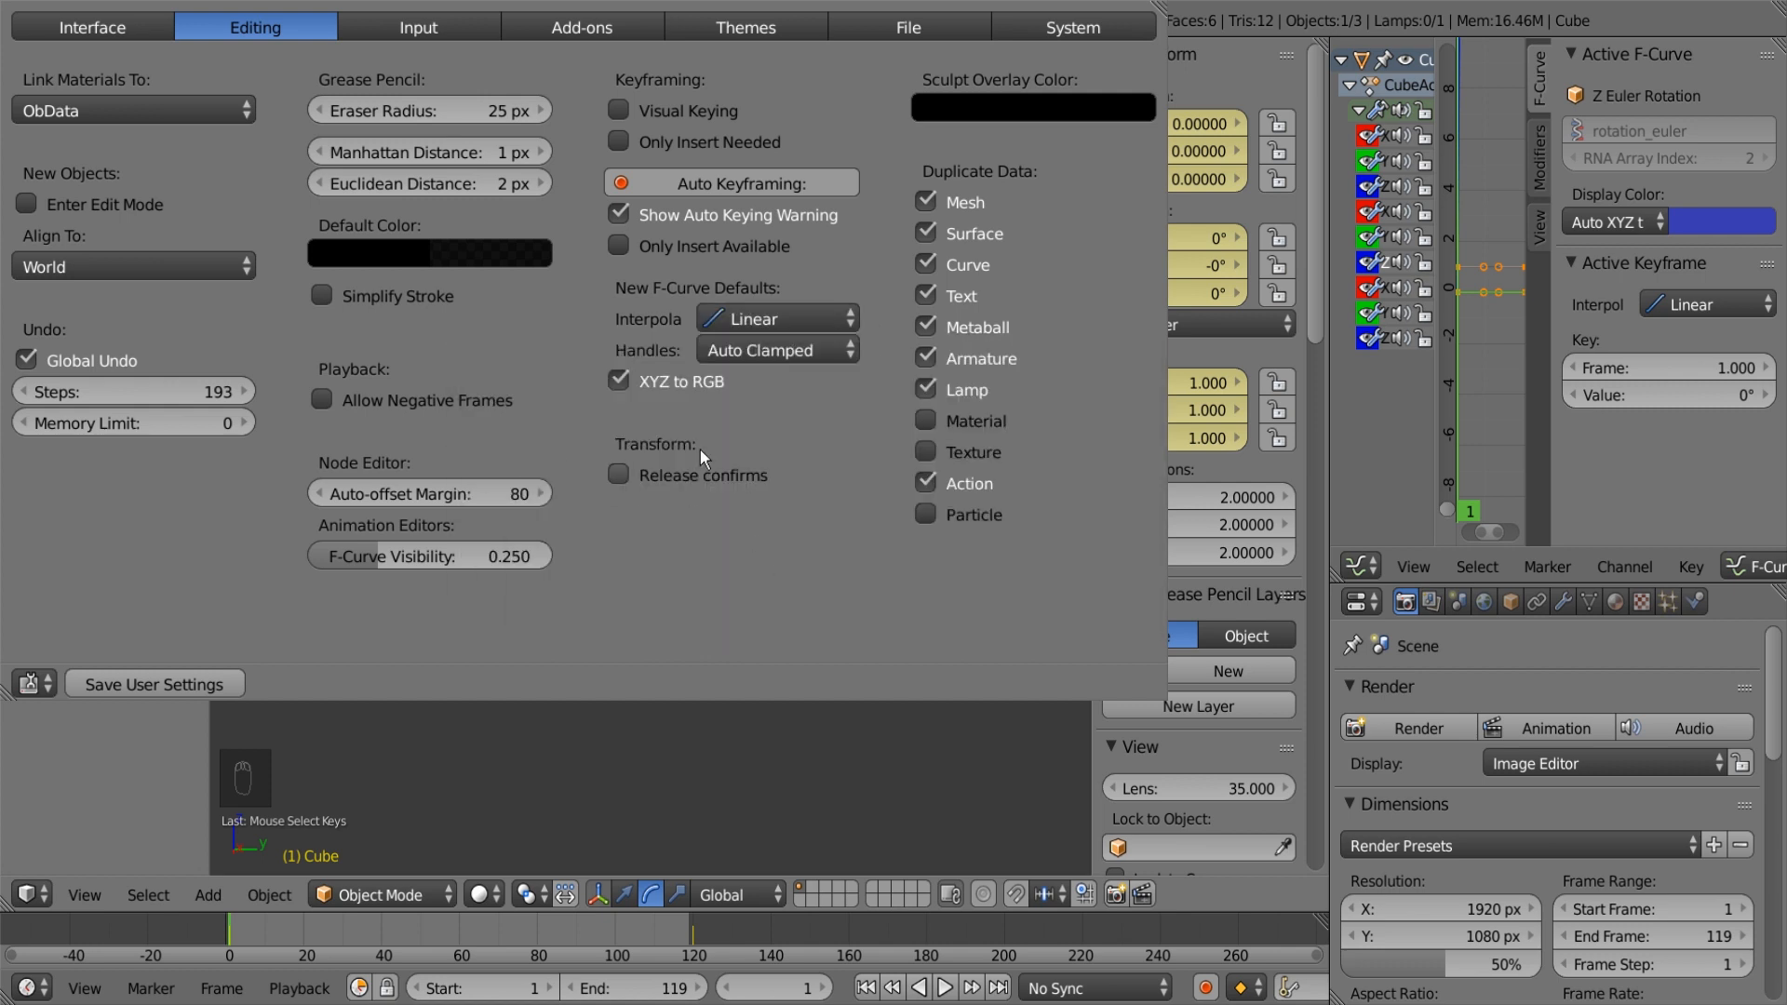
{"action": "left_click", "coordinate": [162, 677]}
{"action": "left_click", "coordinate": [1143, 2]}
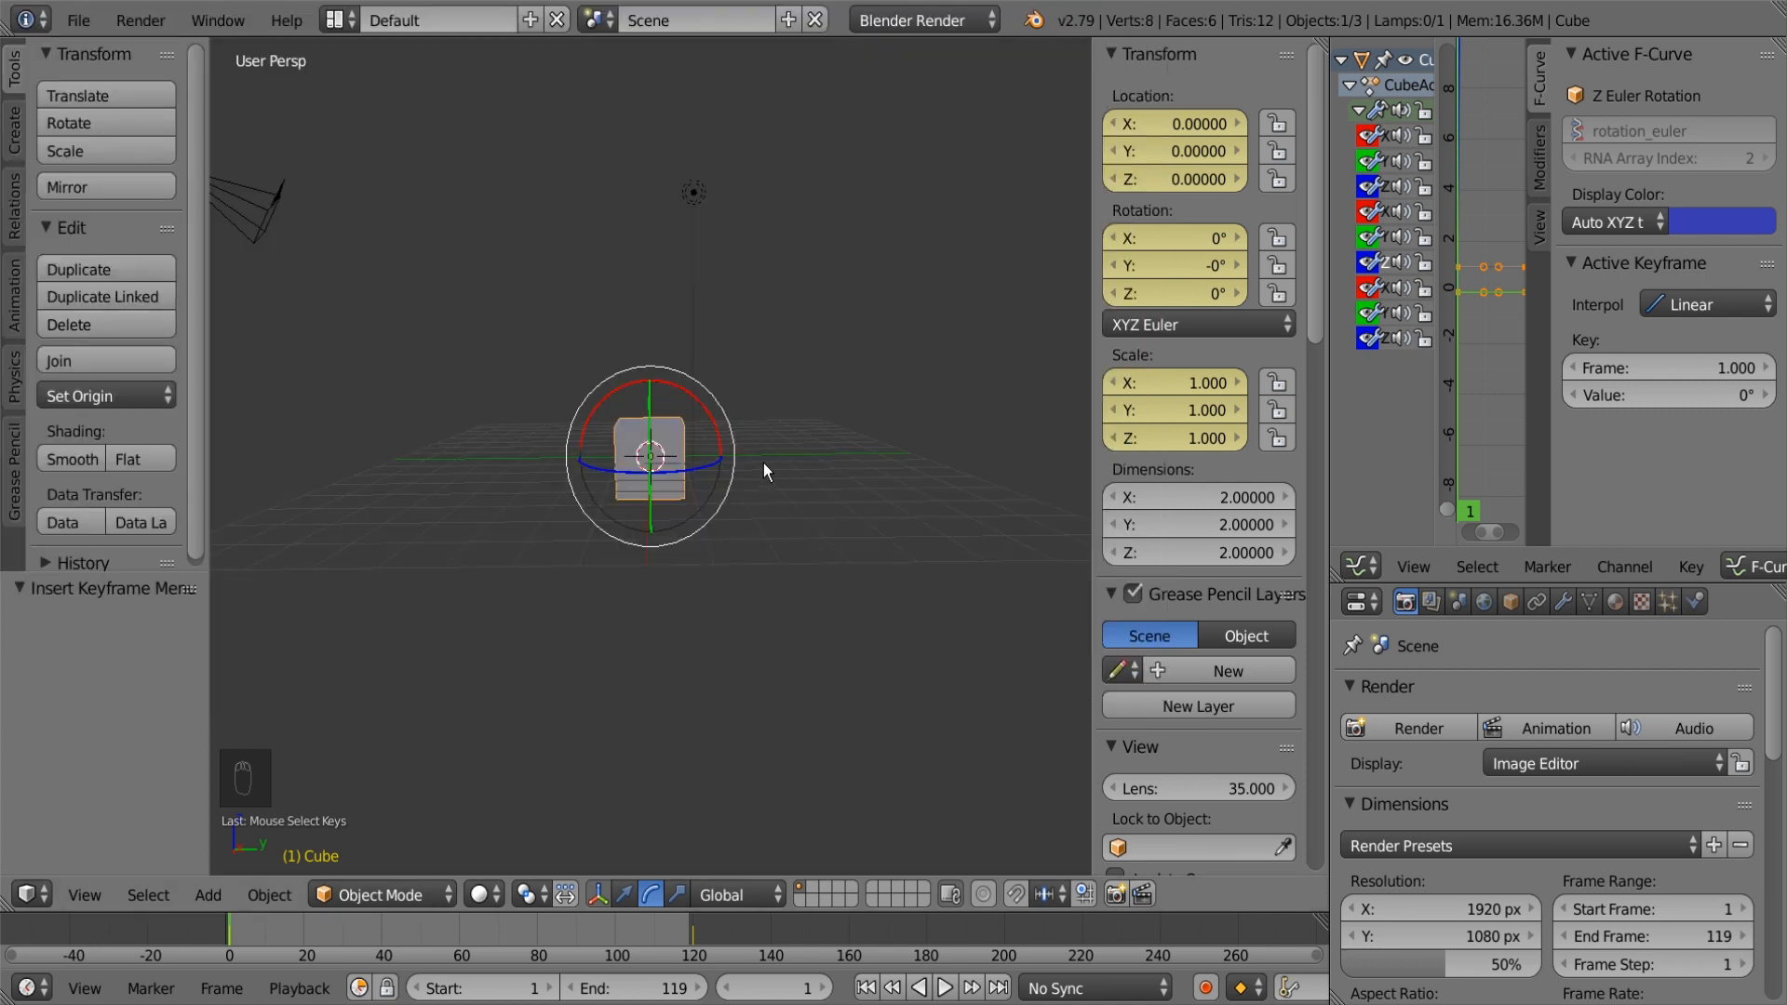
Step: Enlarge the 3D view and, with the animation playing in camera view, fly the camera to frame the cube almost head-on
{"action": "left_click", "coordinate": [1721, 313]}
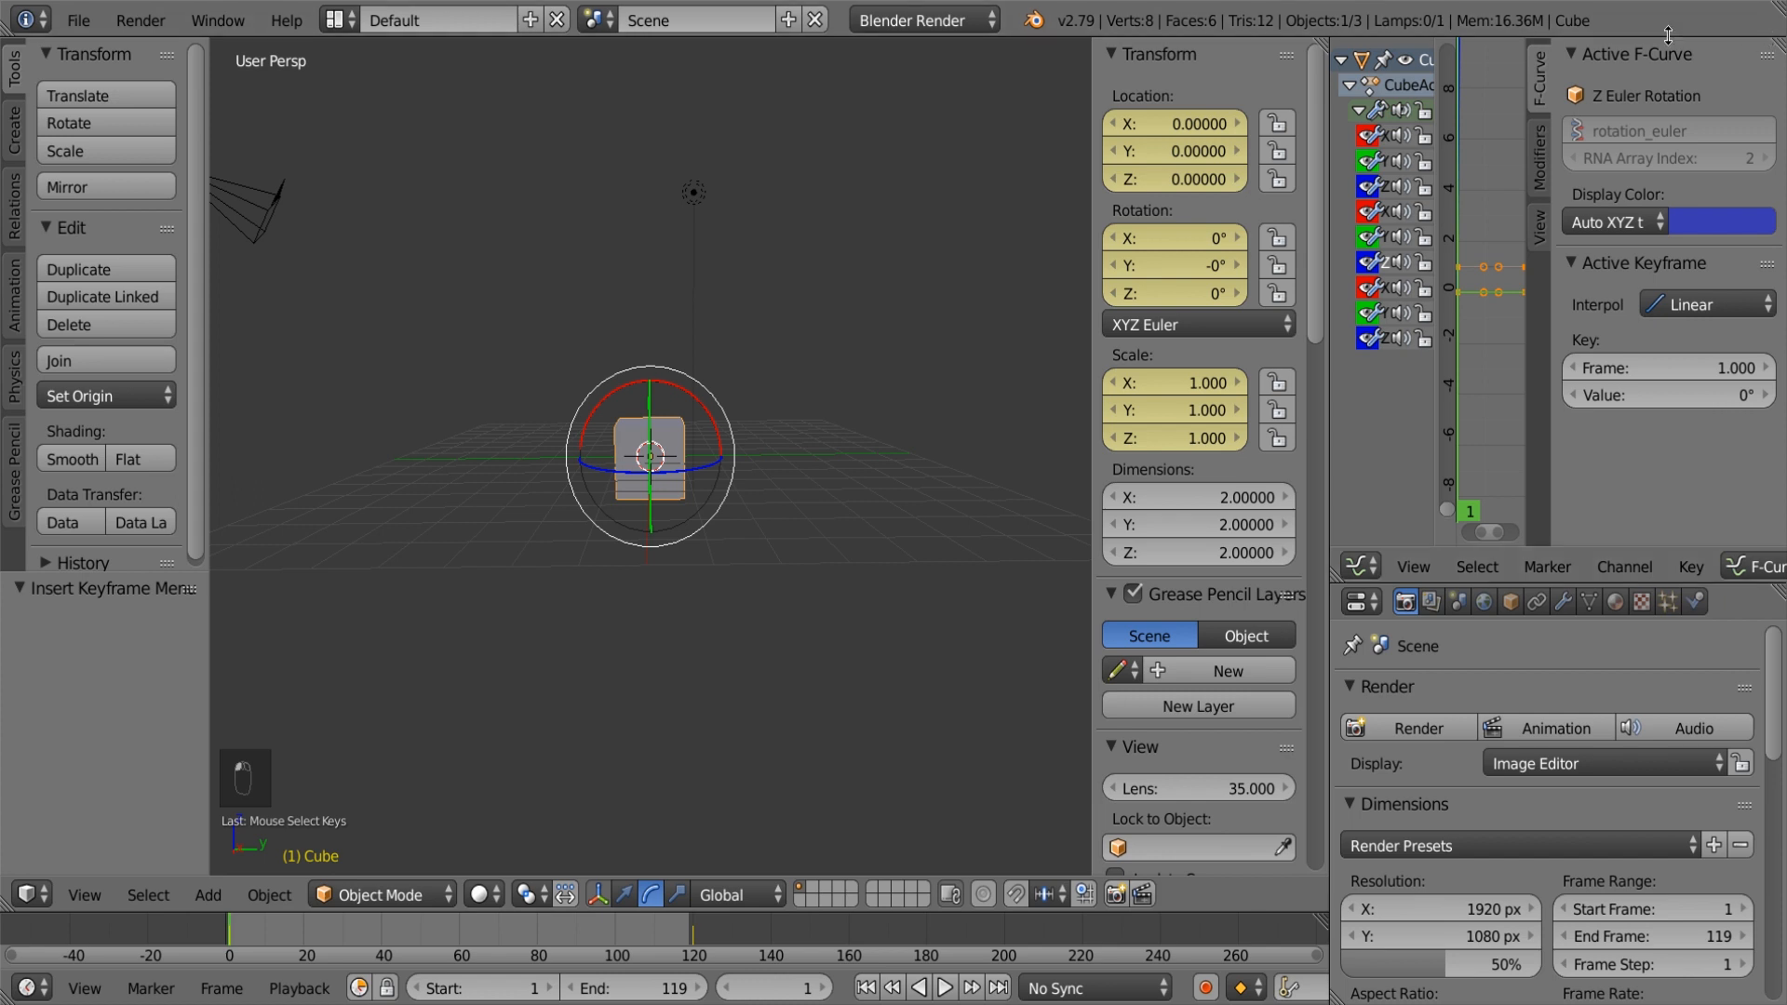
{"action": "left_click_drag", "start_coordinate": [1327, 84], "coordinate": [1629, 86]}
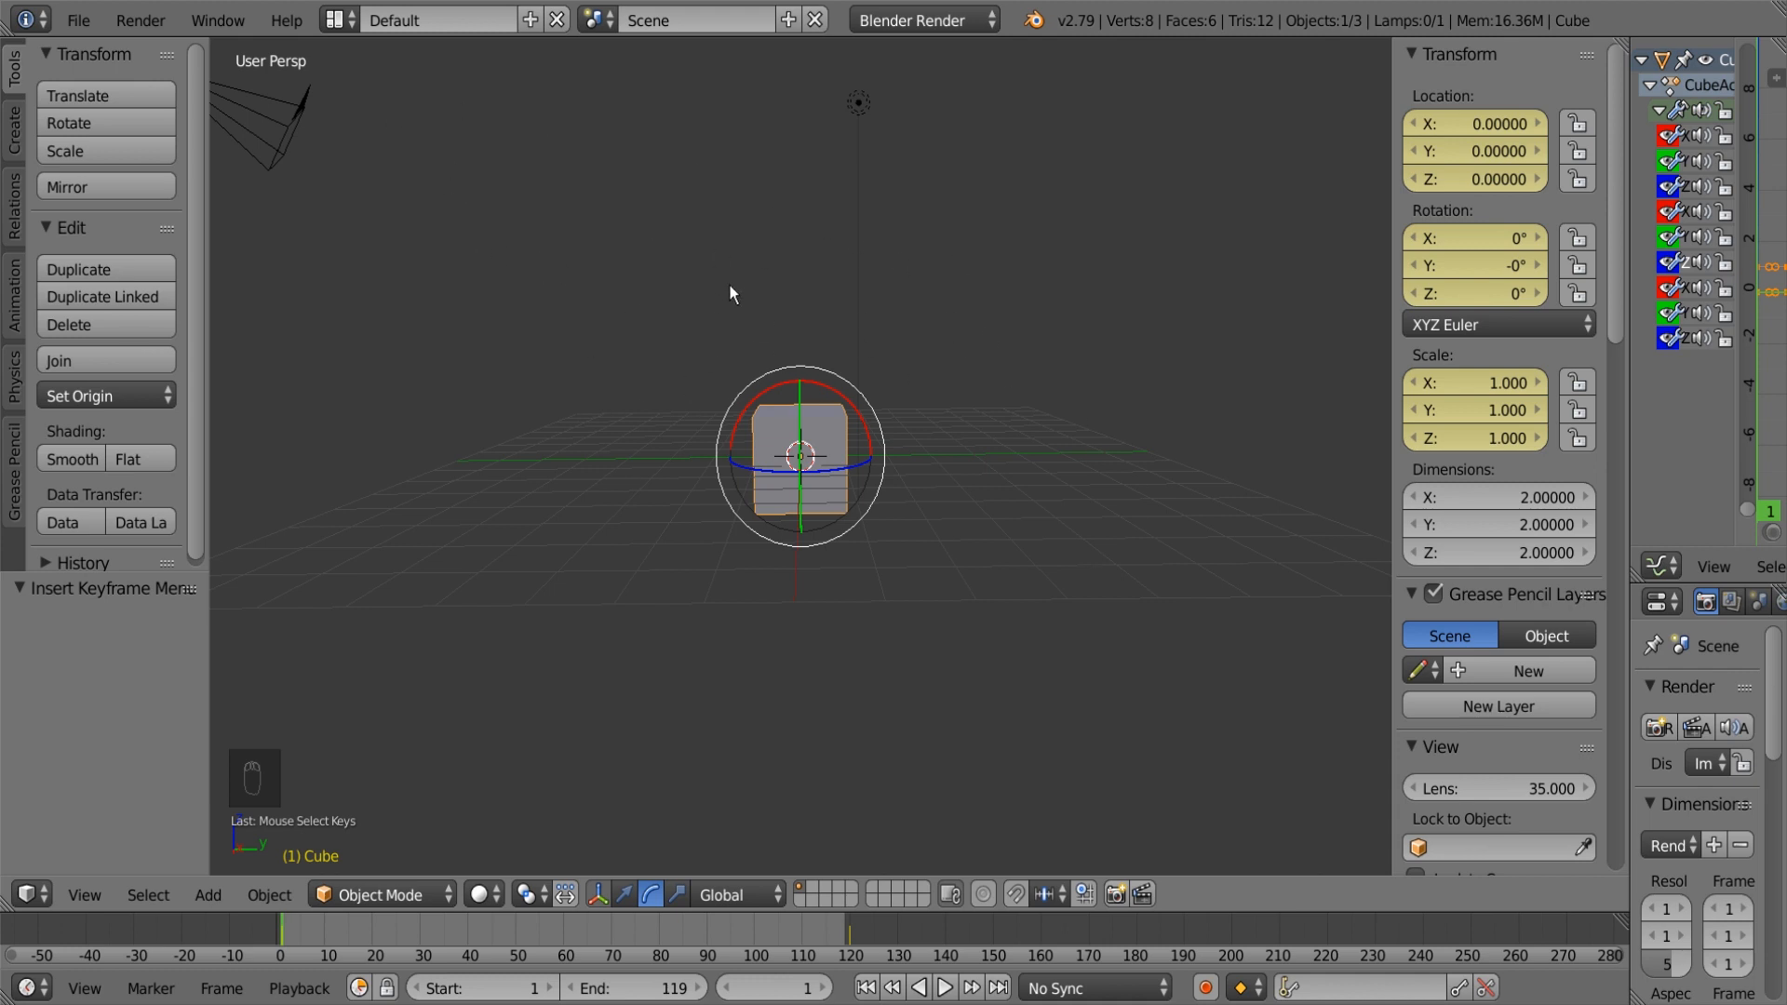
{"action": "key", "text": "KP_0"}
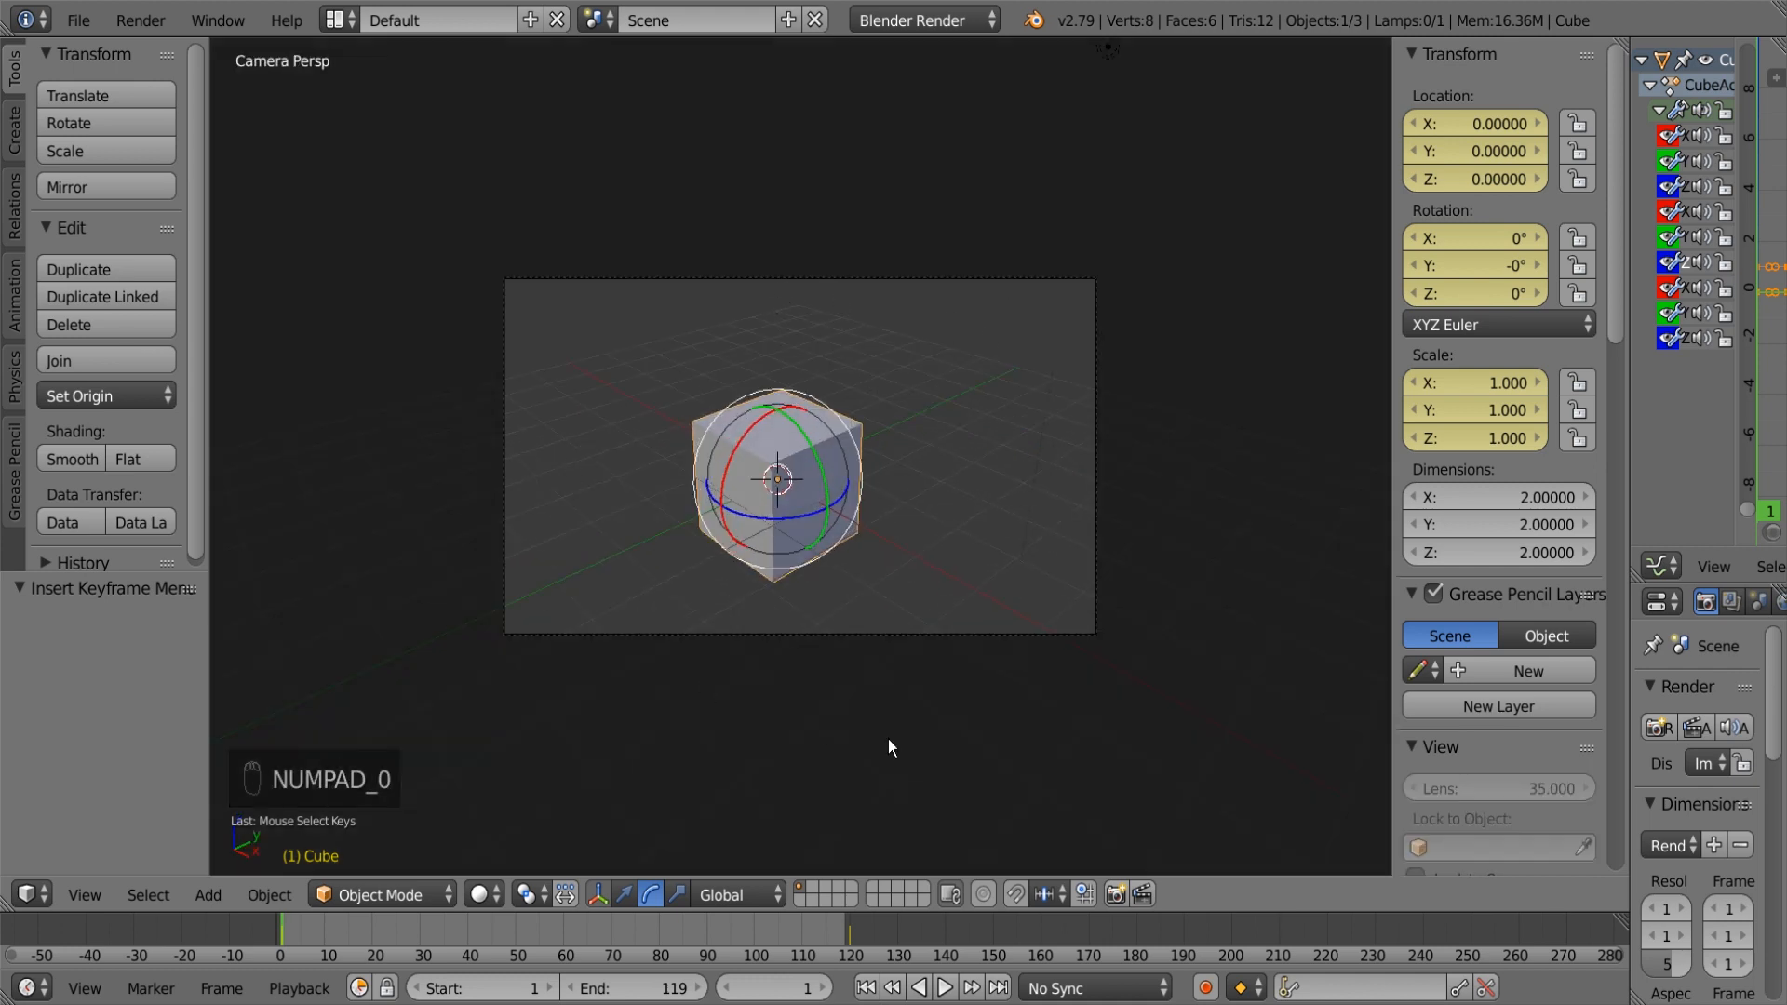
{"action": "left_click", "coordinate": [945, 987]}
{"action": "key", "text": "shift+f"}
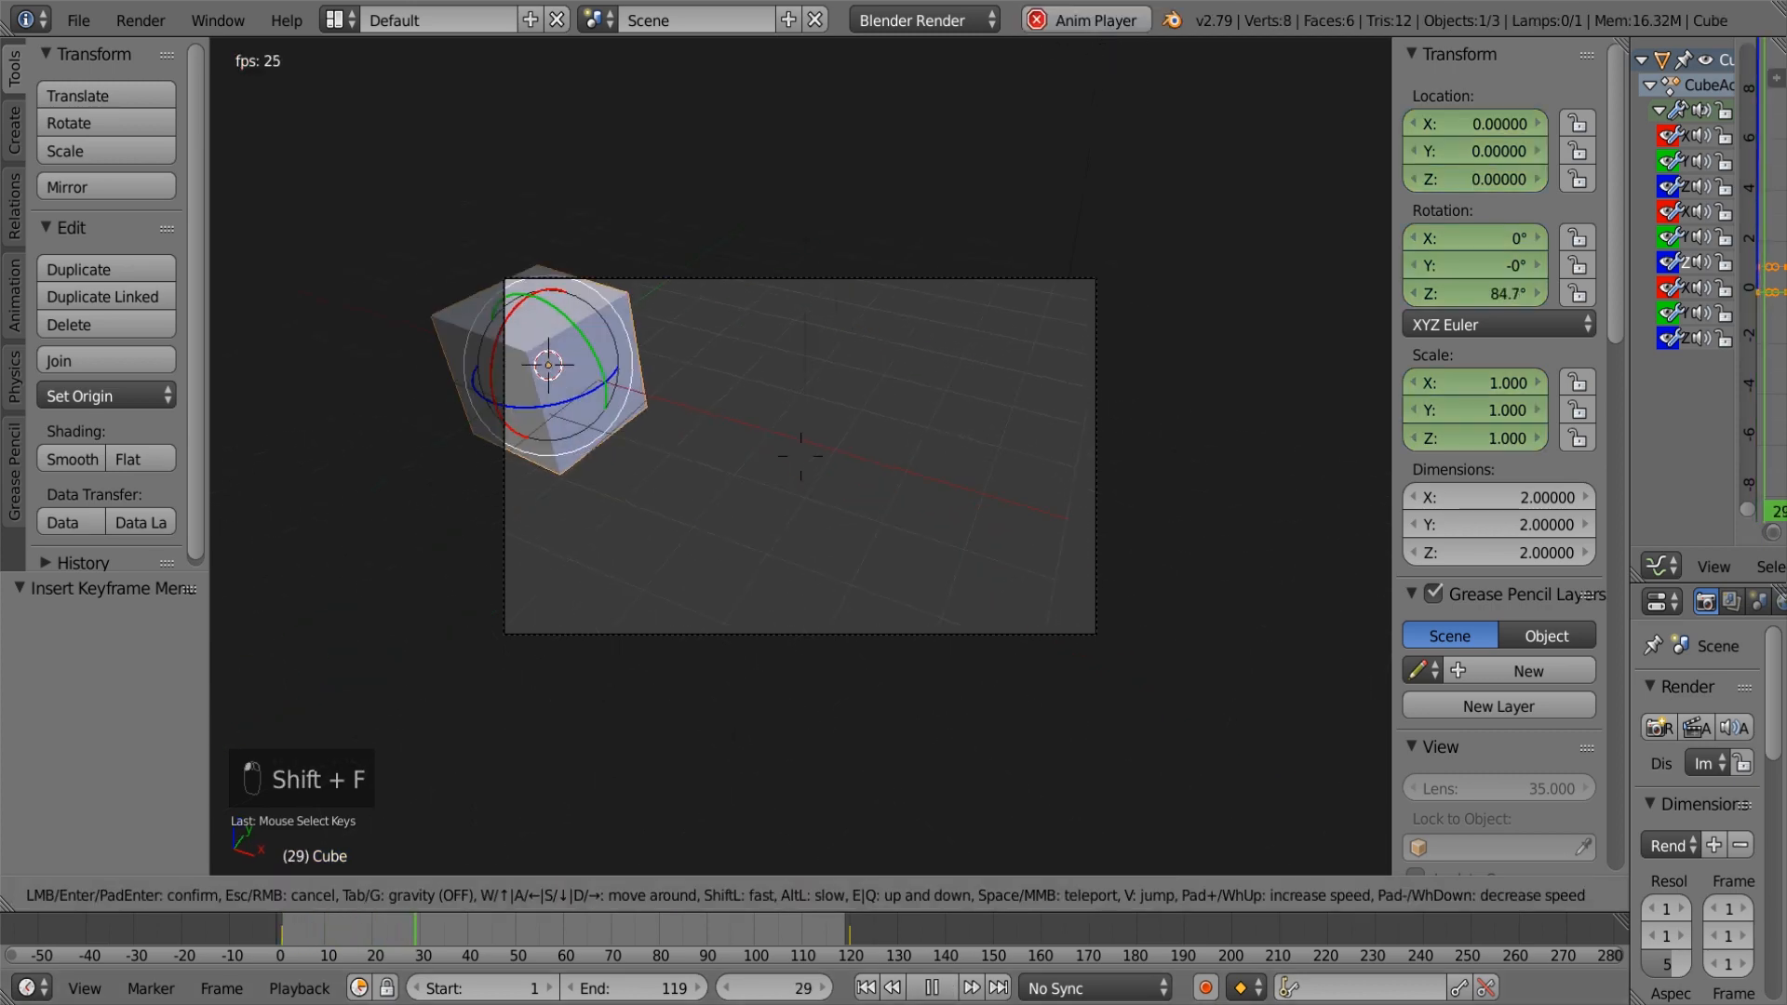
{"action": "key", "text": "d"}
{"action": "key", "text": "q"}
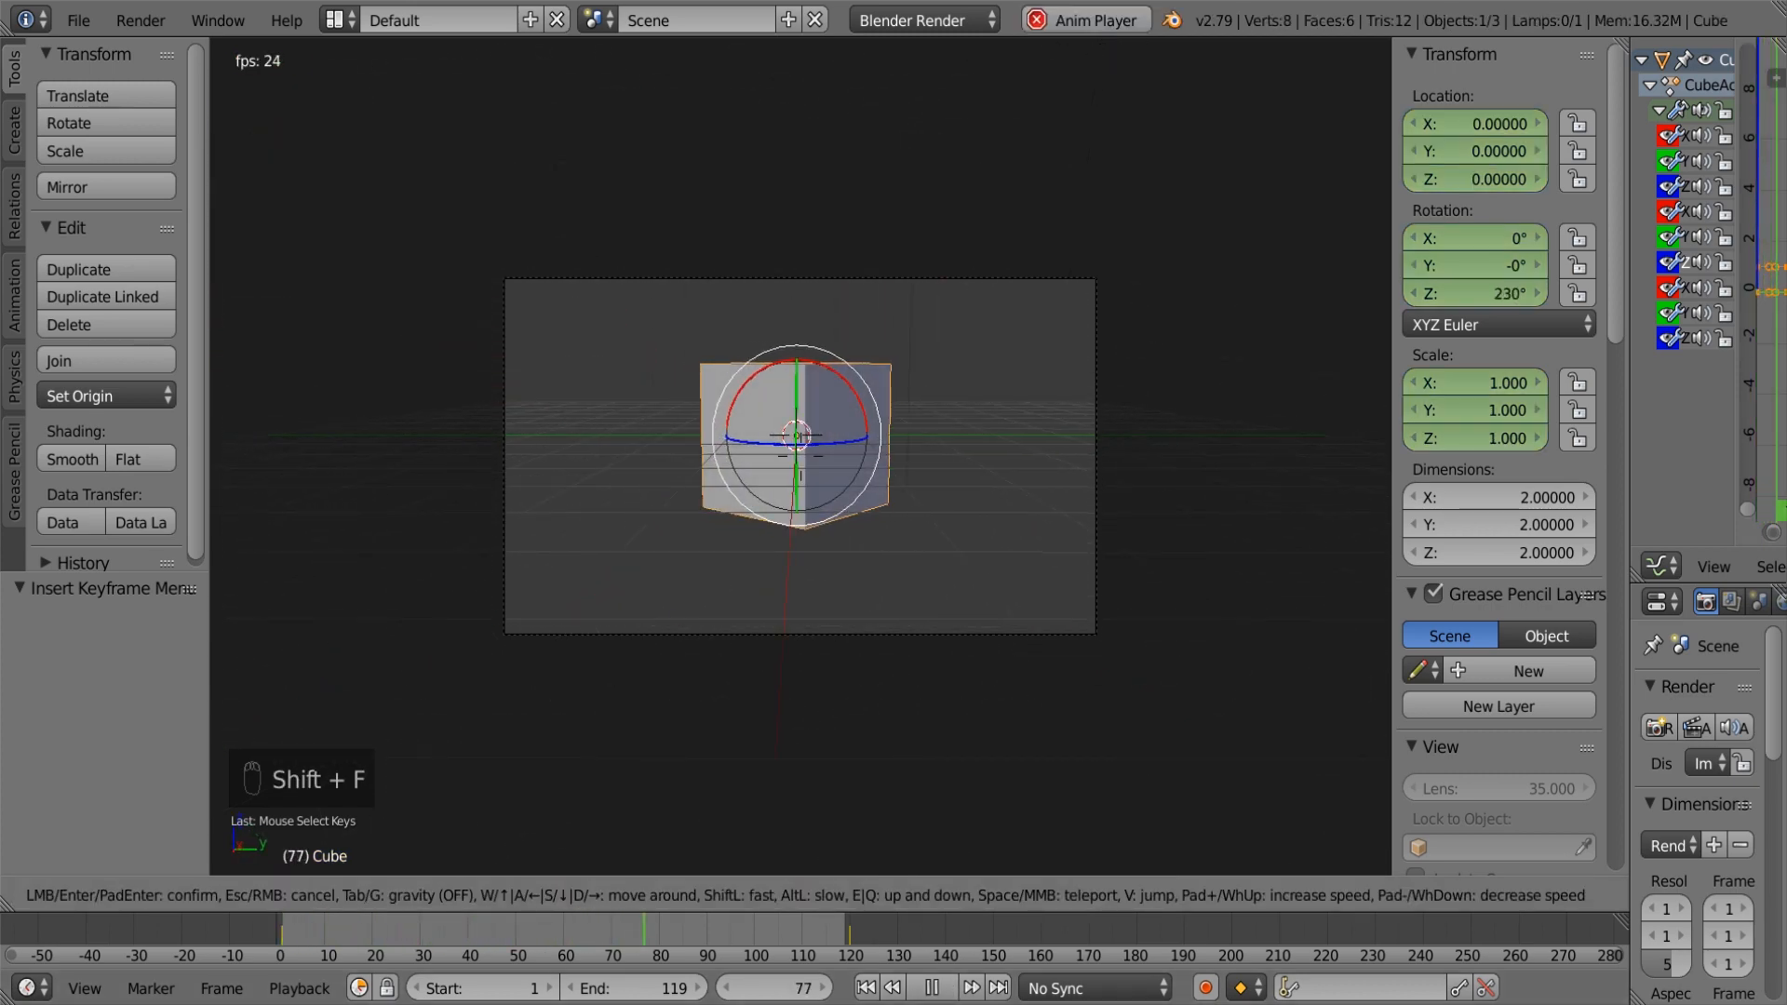
{"action": "left_click", "coordinate": [1001, 371]}
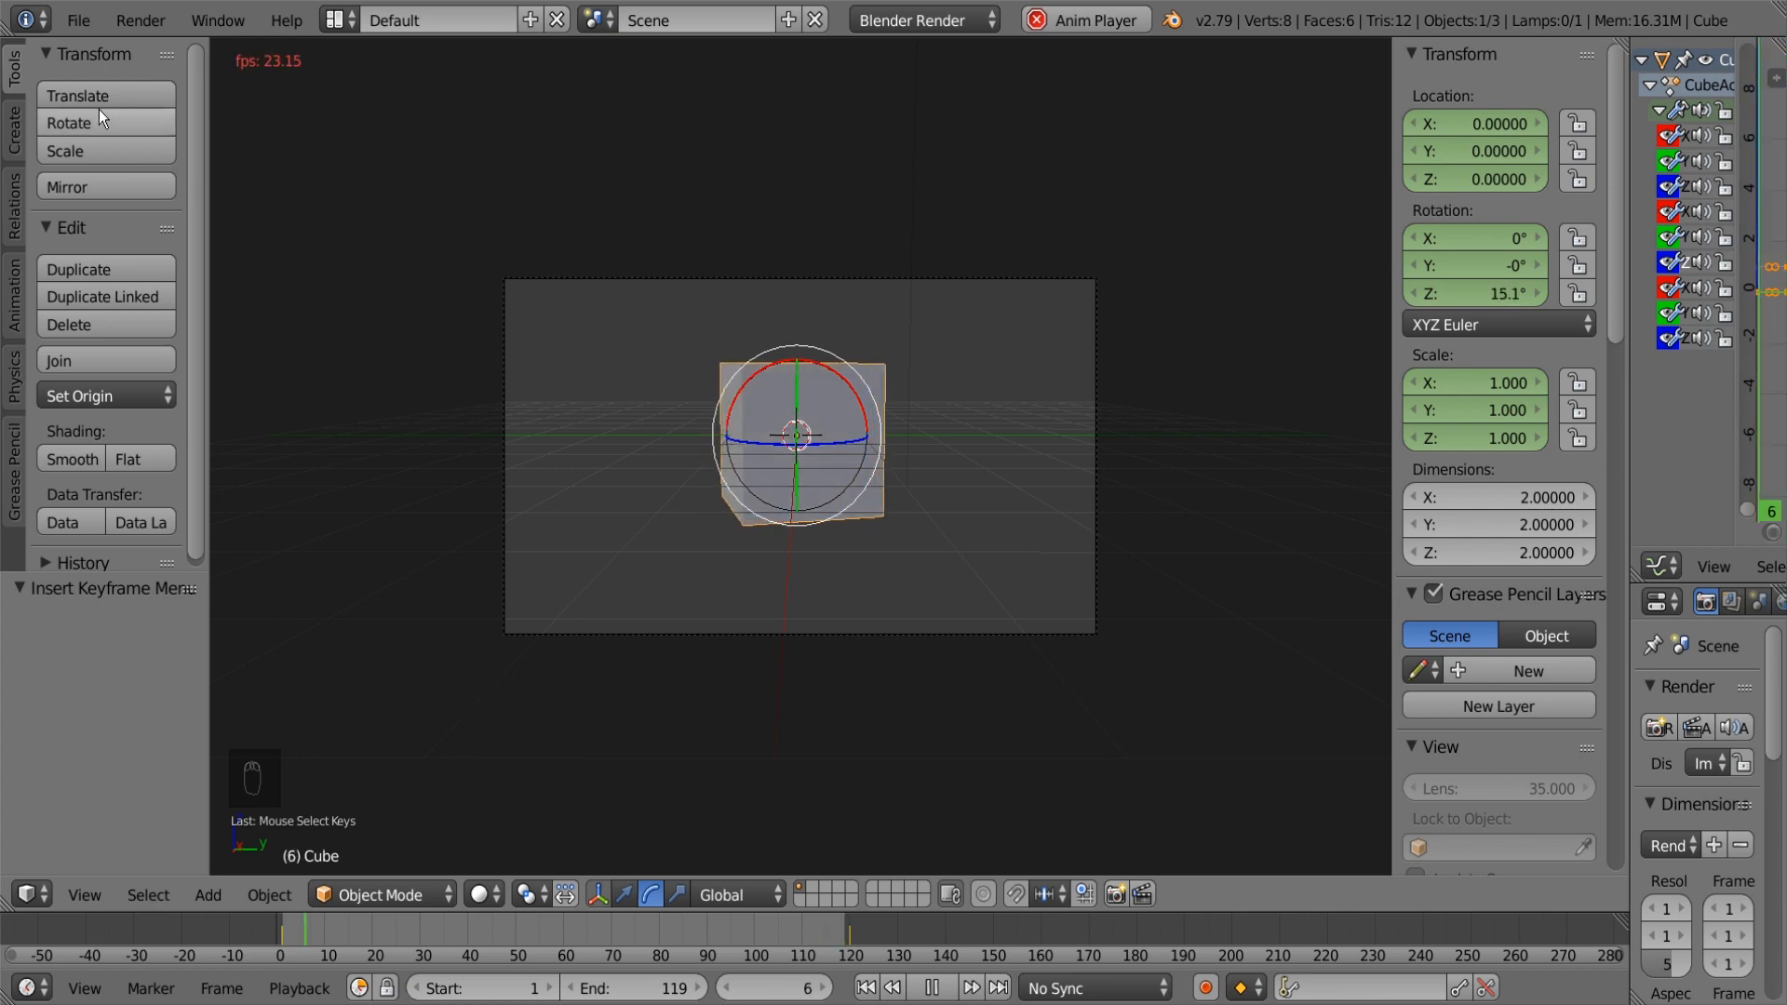
Step: Stop the playback and start a new scene by reloading the start-up file
{"action": "left_click", "coordinate": [82, 20]}
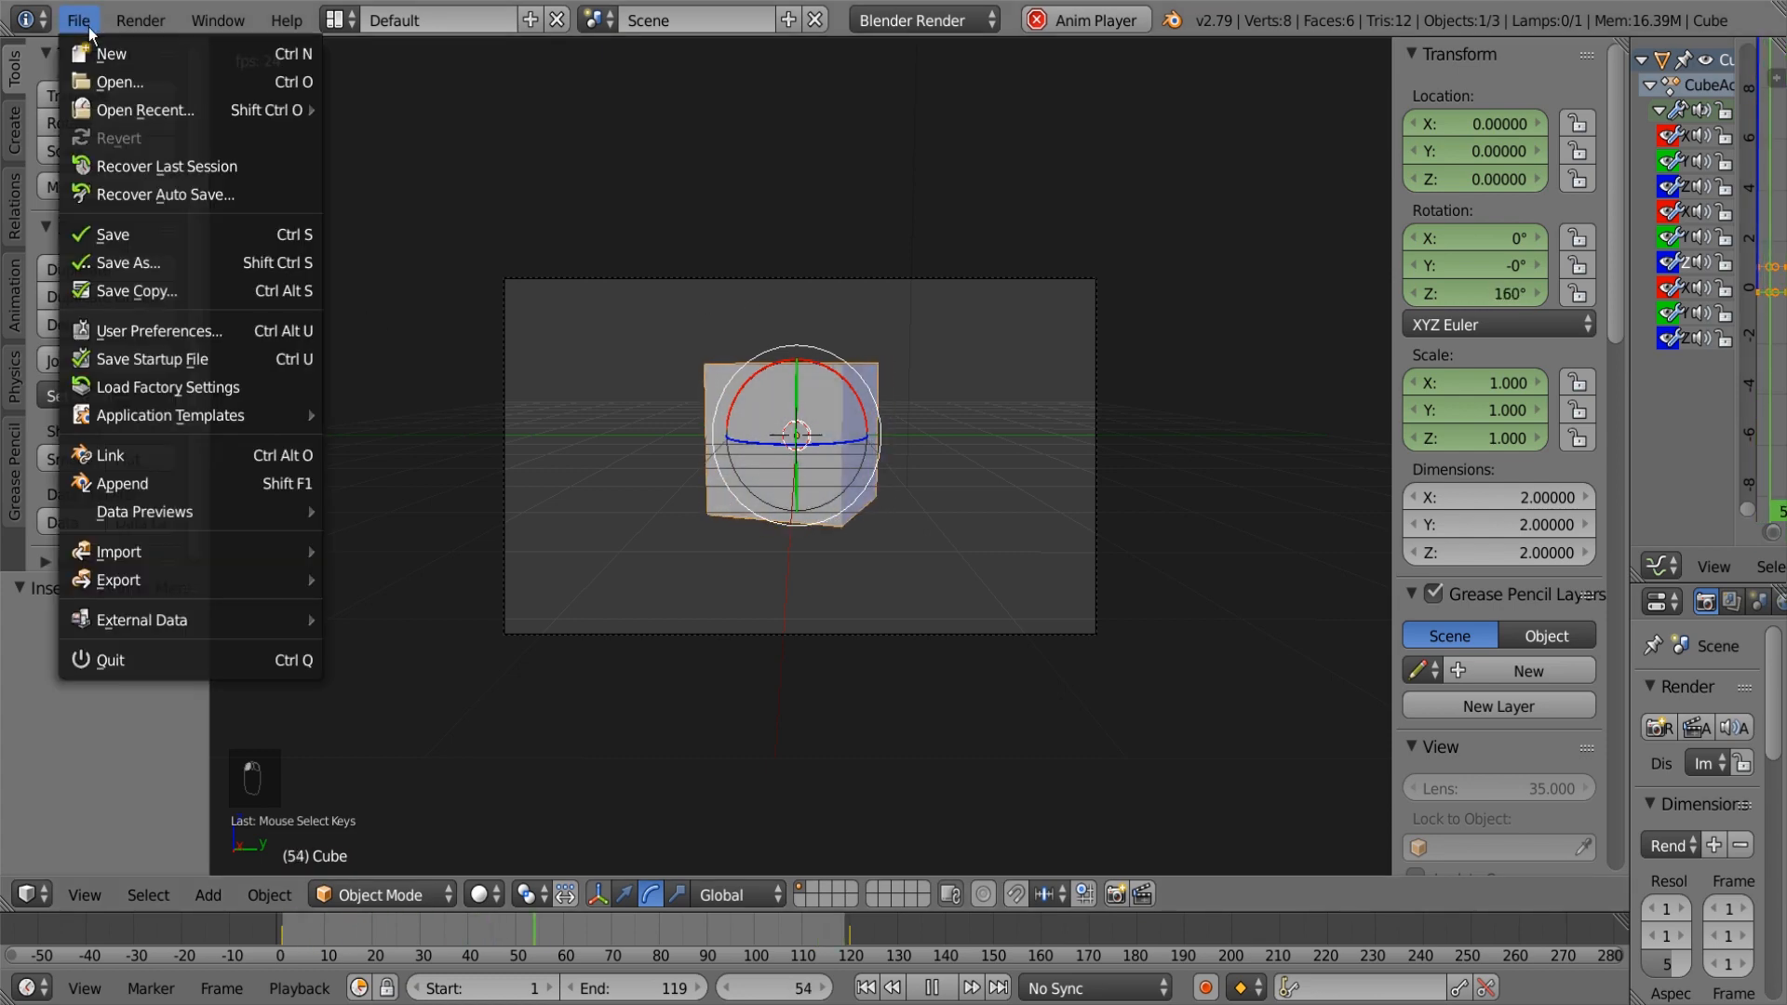
{"action": "left_click", "coordinate": [111, 54]}
{"action": "left_click", "coordinate": [79, 20]}
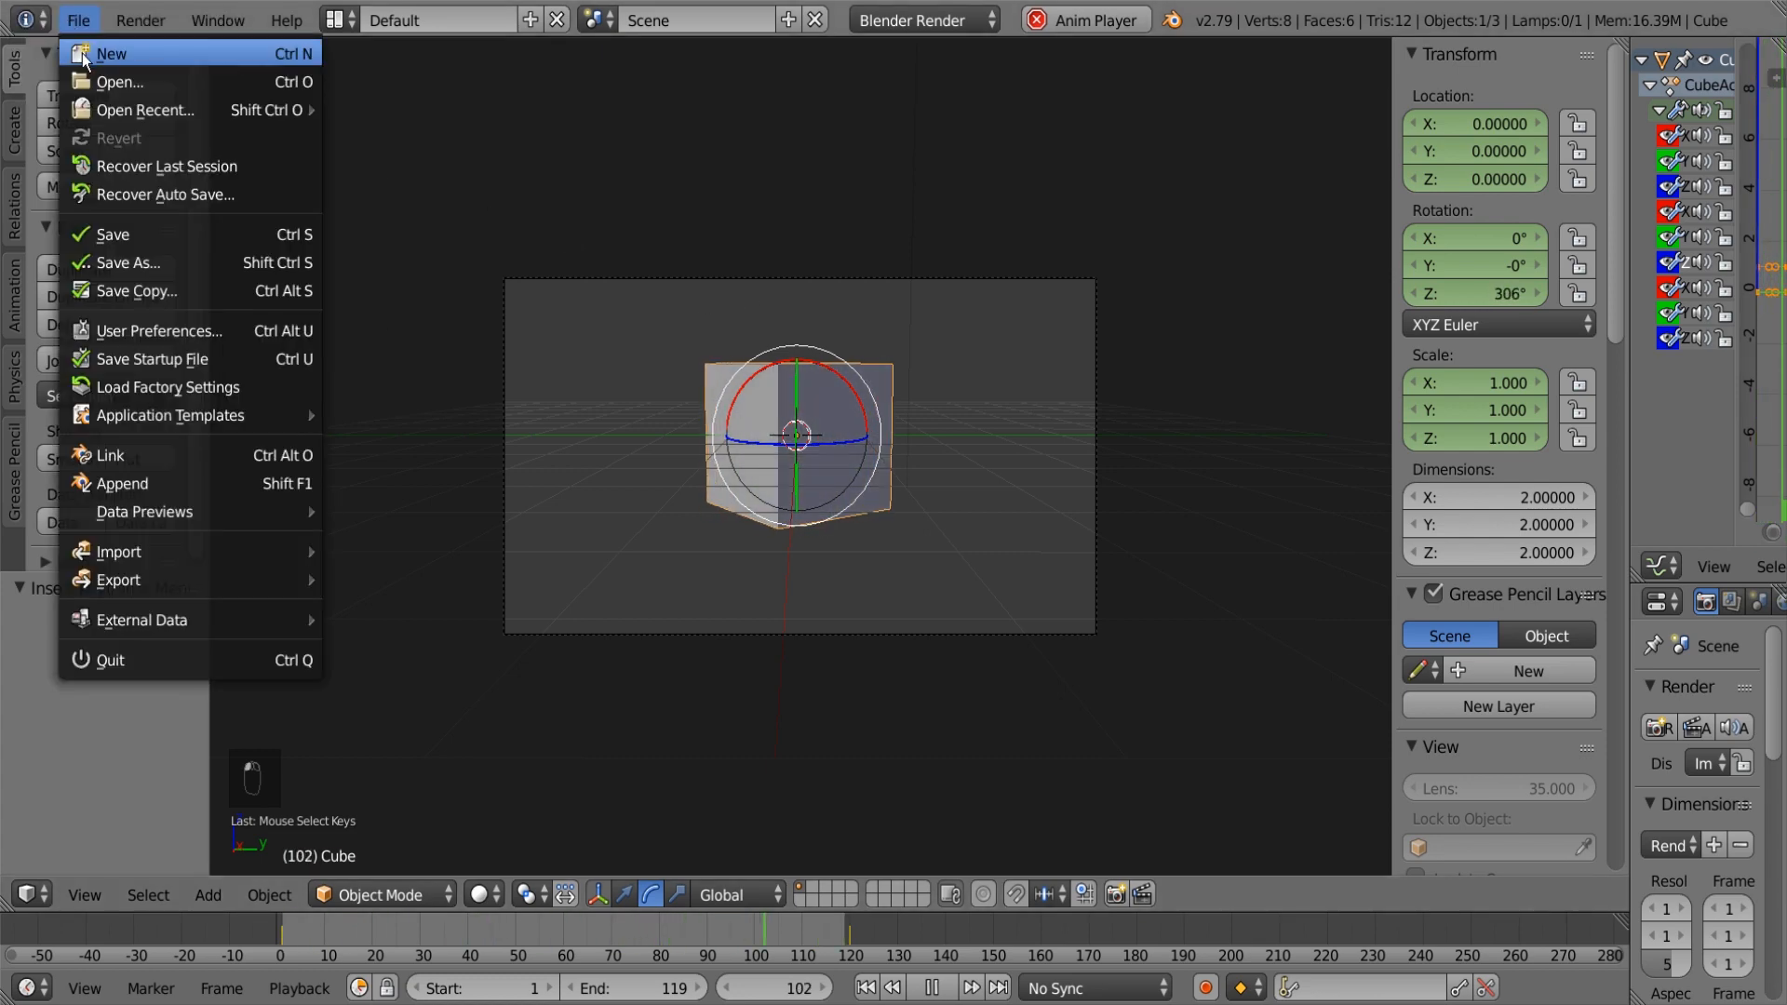
{"action": "left_click", "coordinate": [83, 54]}
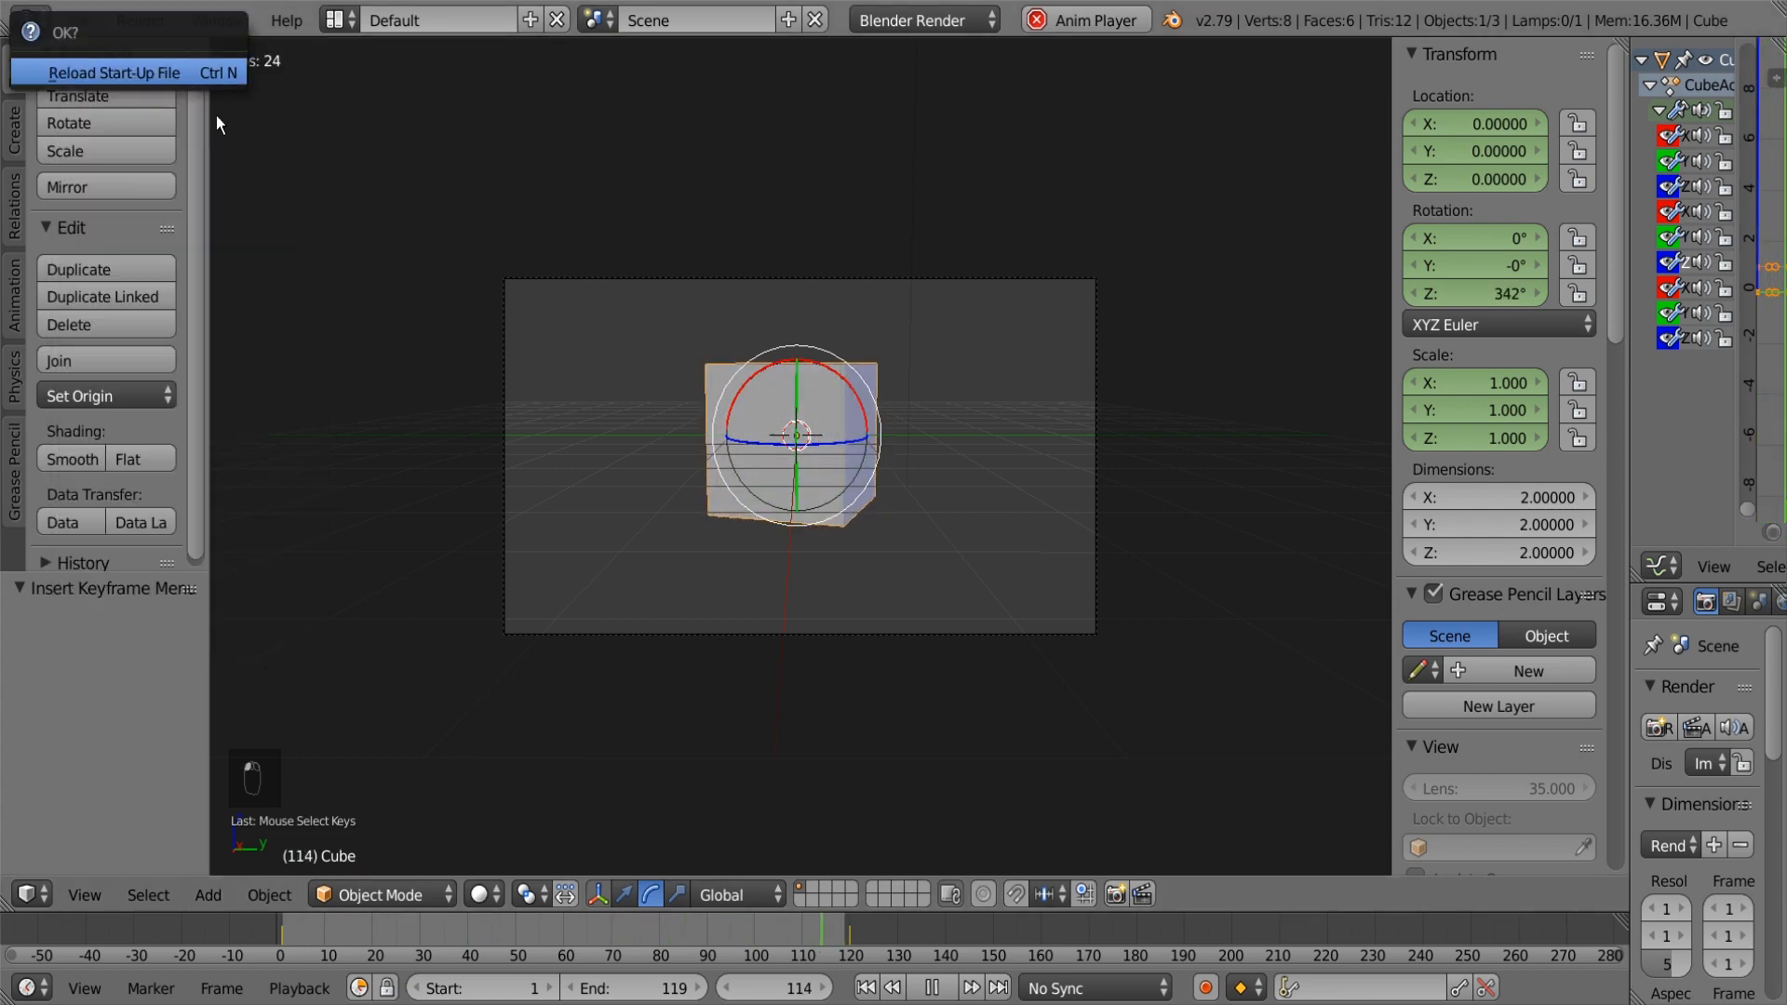
{"action": "left_click", "coordinate": [933, 982]}
{"action": "left_click", "coordinate": [78, 21]}
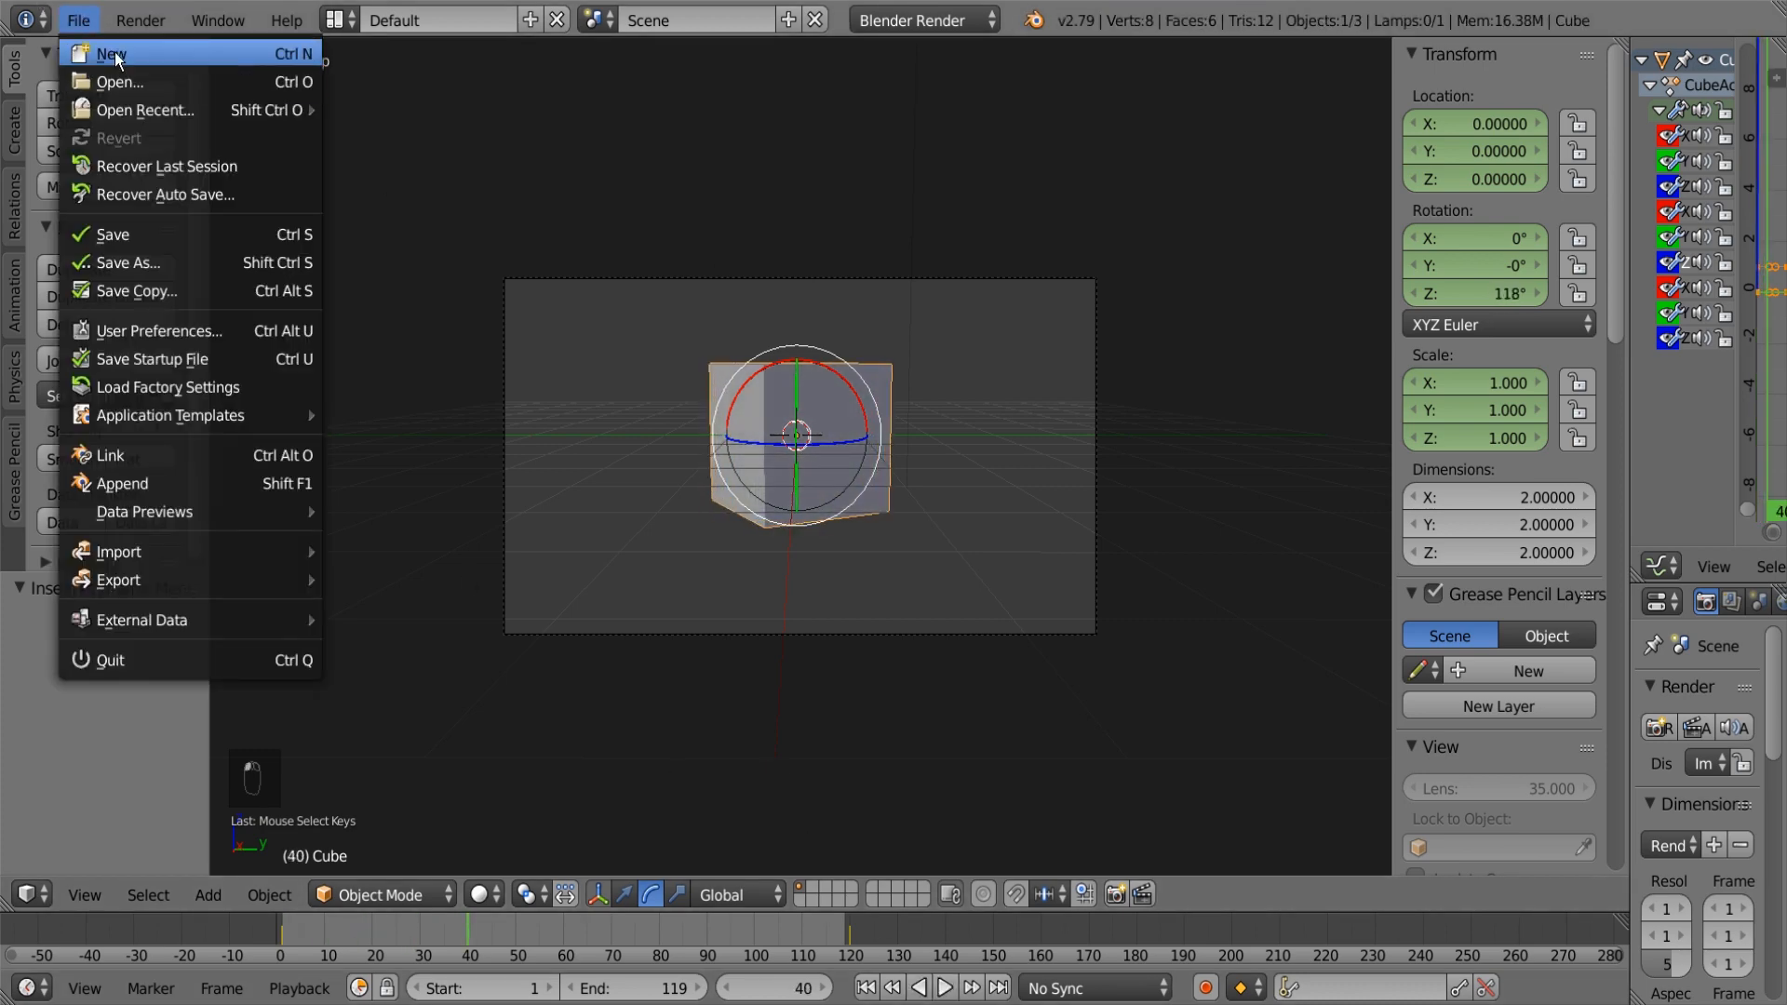
{"action": "left_click", "coordinate": [79, 20]}
{"action": "left_click", "coordinate": [97, 54]}
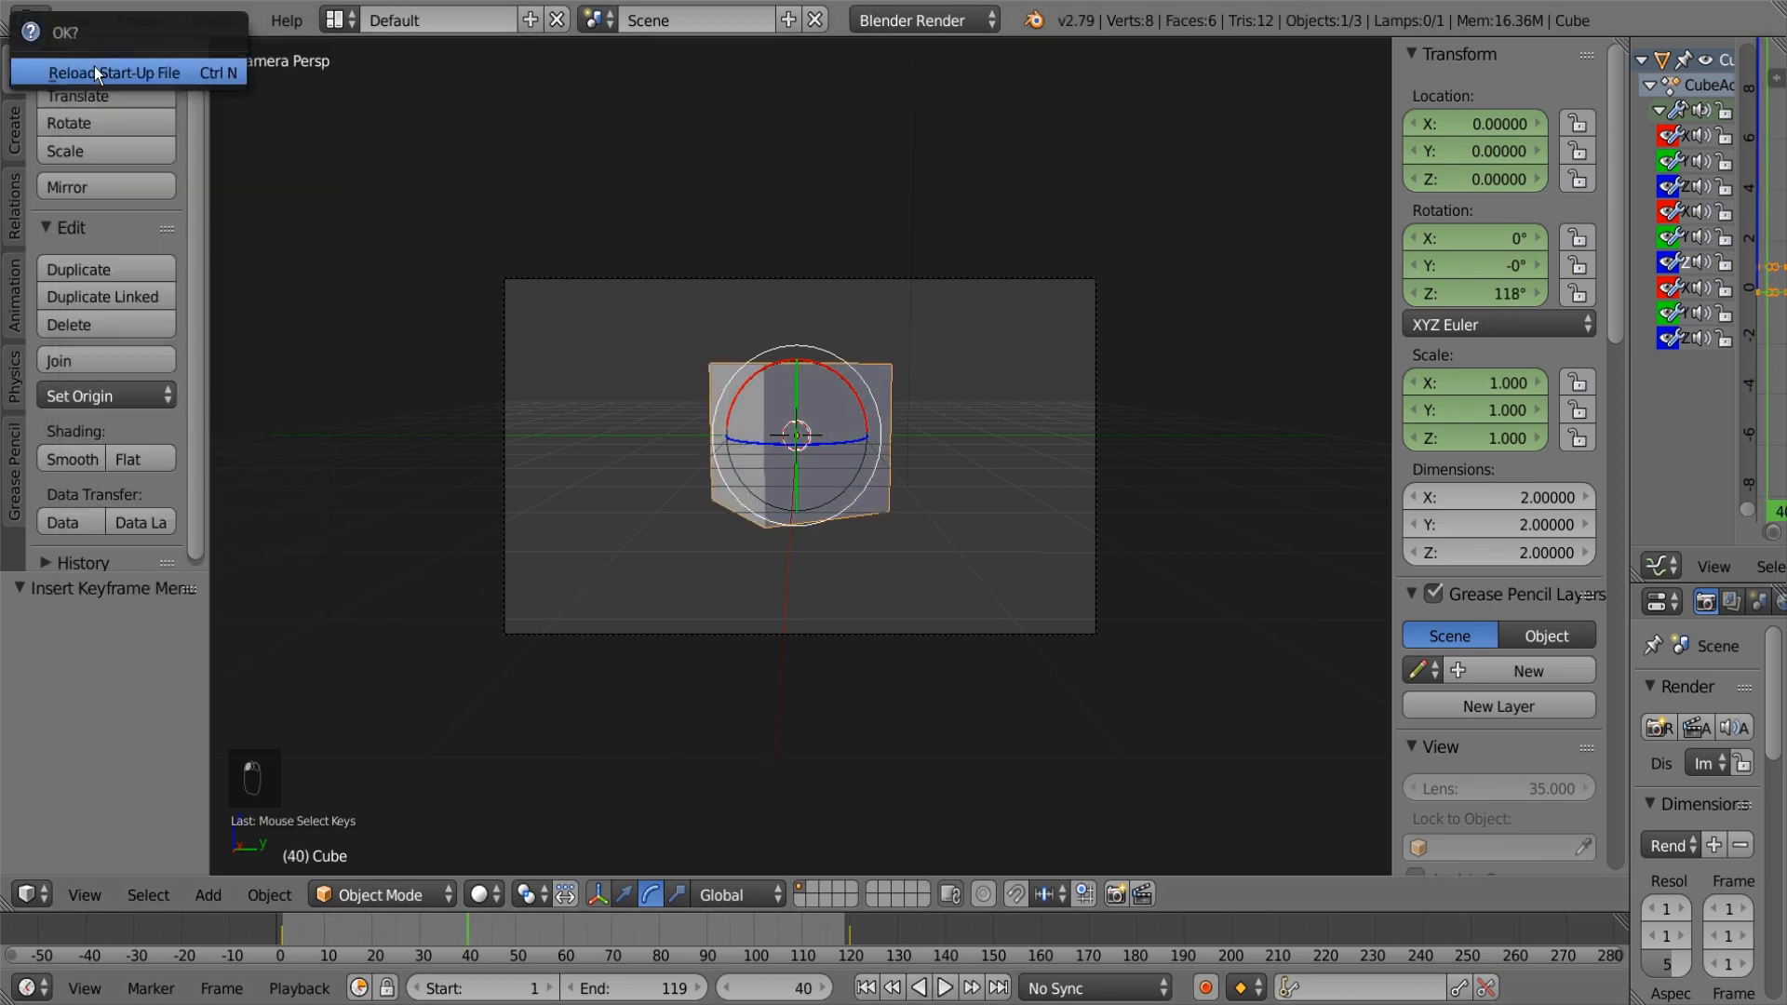
{"action": "left_click", "coordinate": [93, 72]}
Step: Duplicate the default cube twice, placing one copy above it and the second about -3.4 in Y from the first
{"action": "key", "text": "shift+f"}
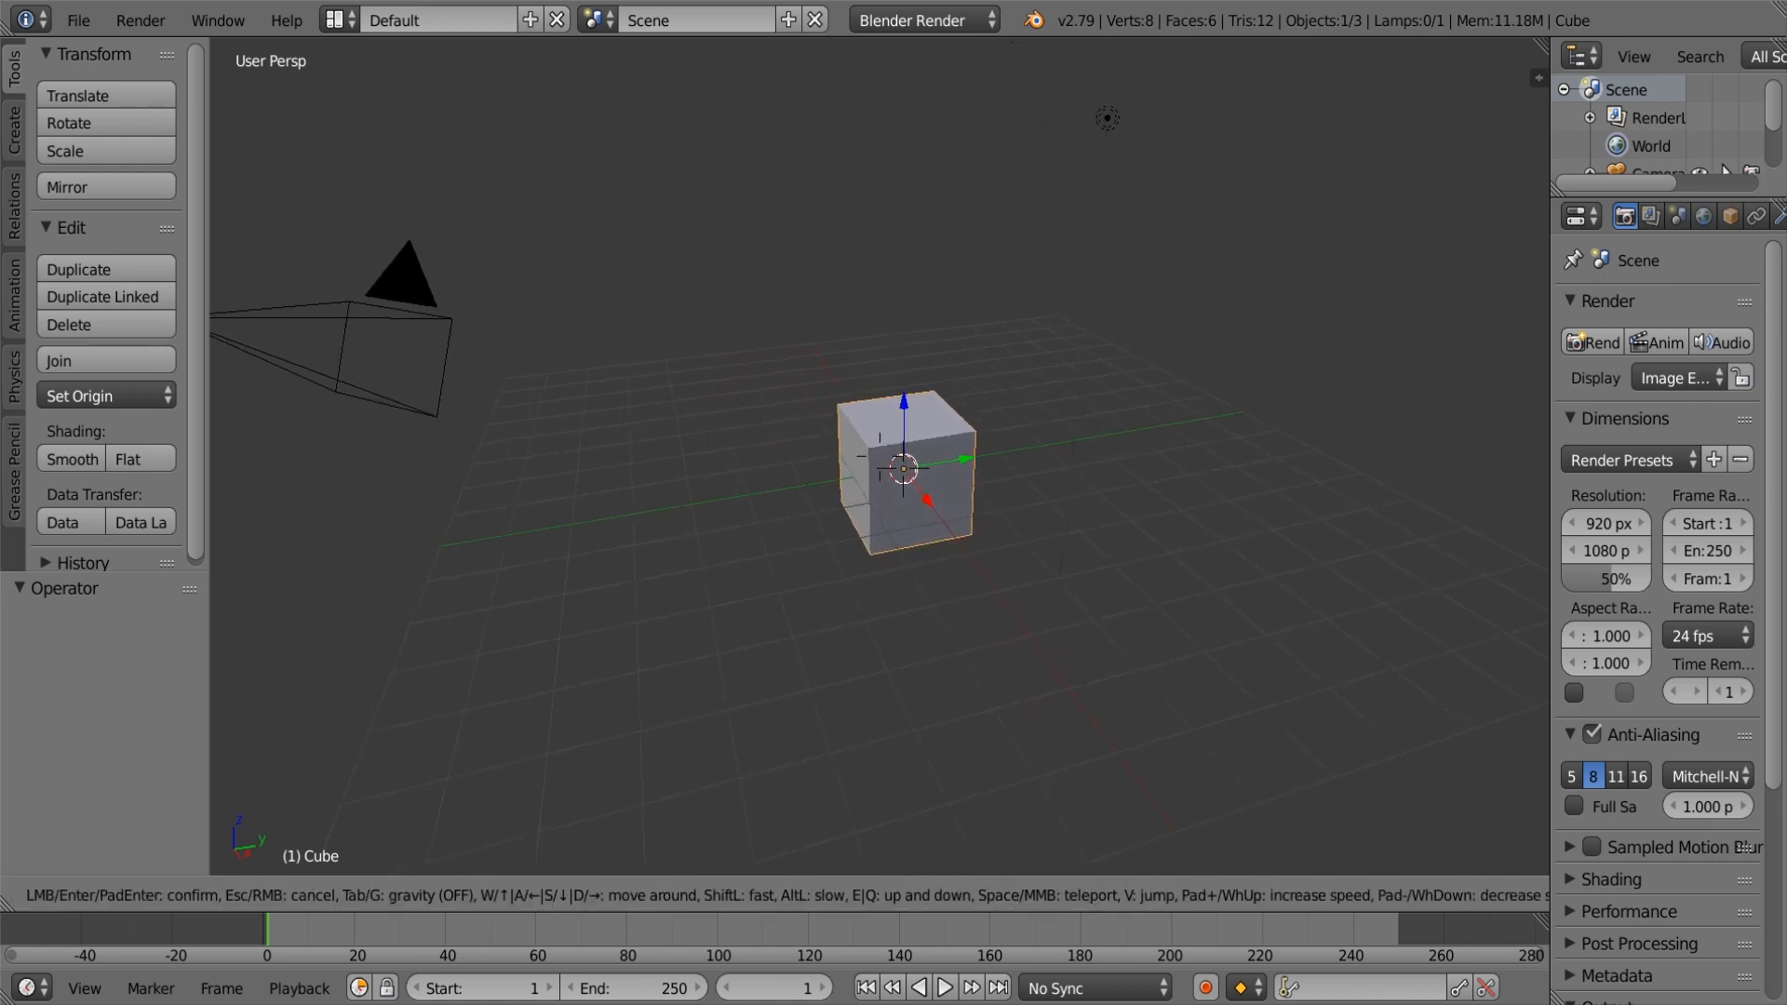
{"action": "left_click", "coordinate": [882, 466]}
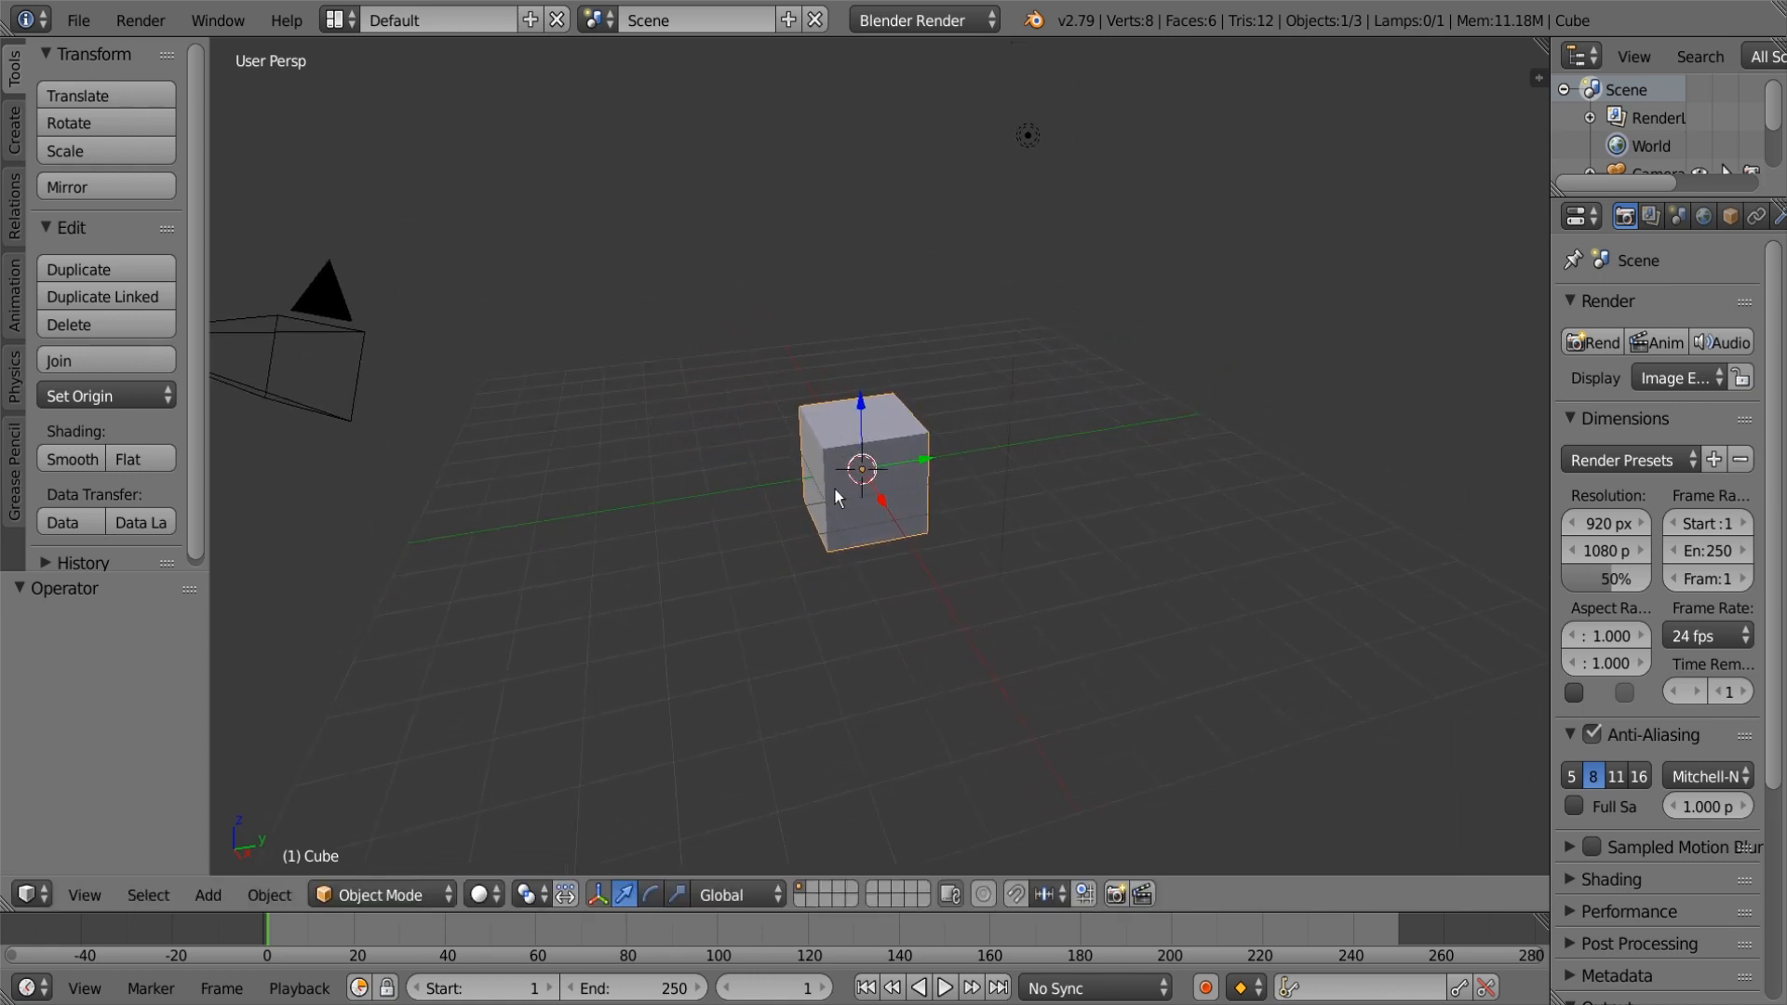
{"action": "key", "text": "shift+d"}
{"action": "left_click", "coordinate": [851, 322]}
{"action": "key", "text": "shift+d"}
{"action": "left_click", "coordinate": [674, 337]}
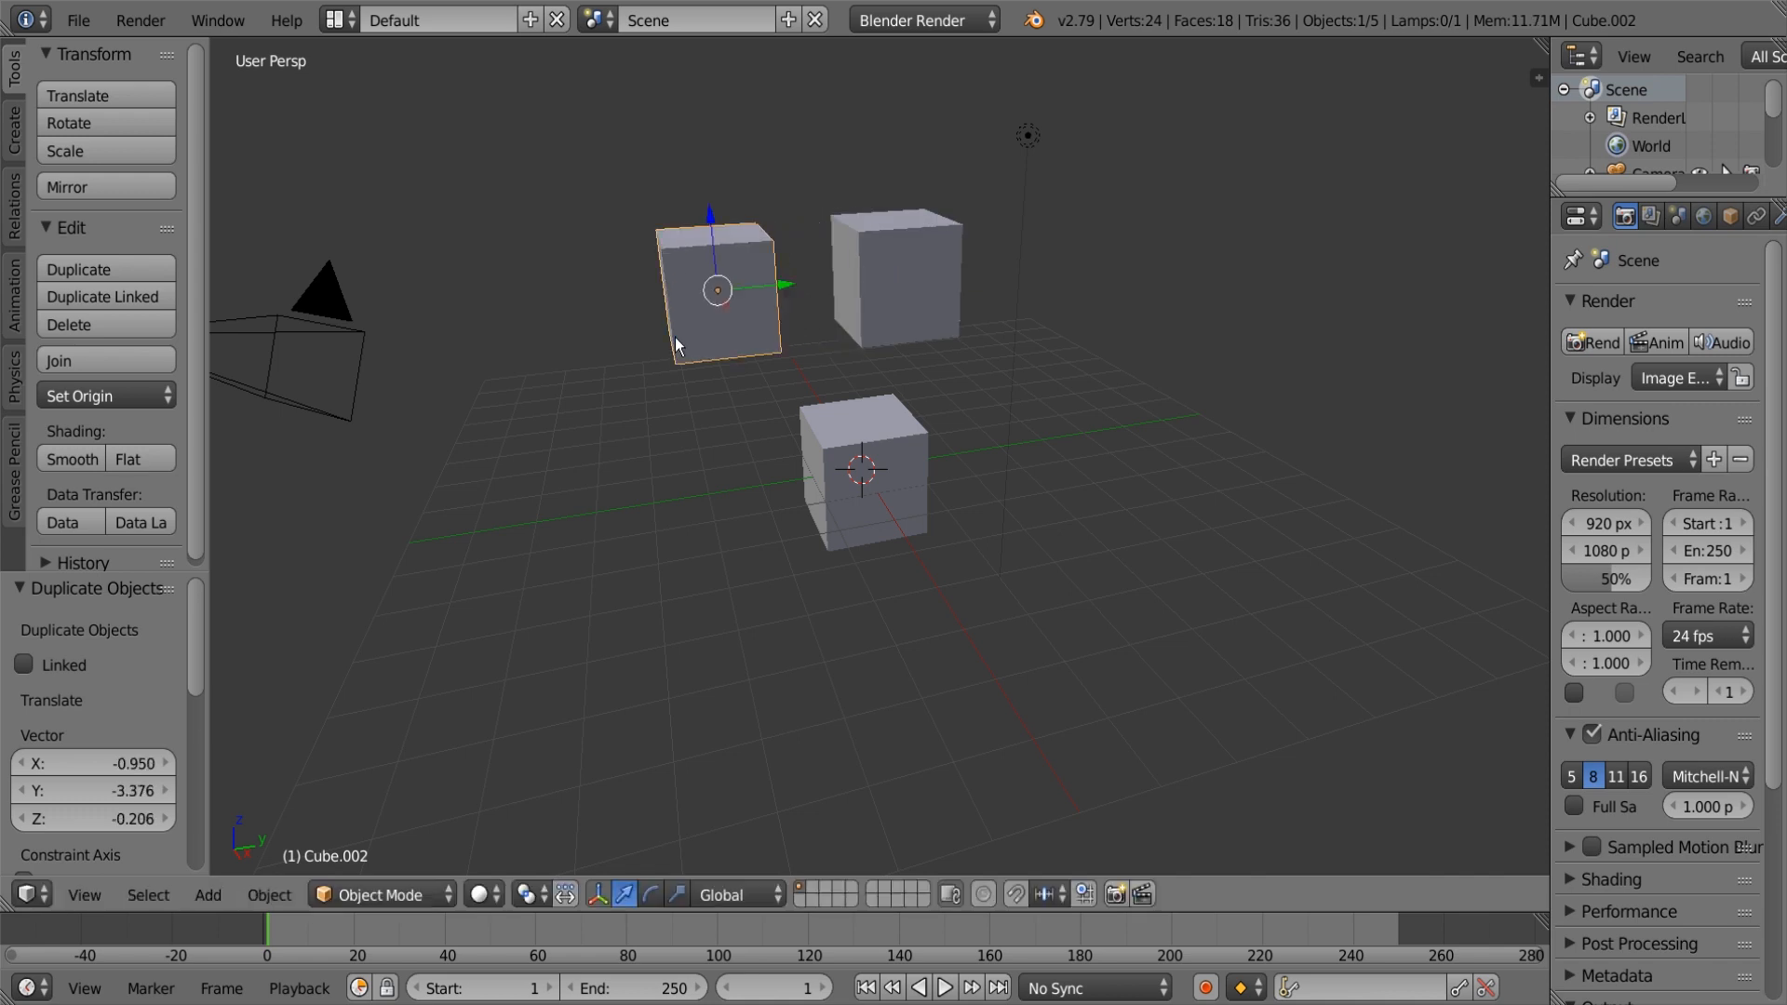
Step: Duplicate the original cube about 3.4 in Y and 1.2 in Z, shifted back toward negative X, and scale the copy to about 0.54
{"action": "right_click", "coordinate": [817, 439]}
{"action": "key", "text": "shift+d"}
{"action": "left_click", "coordinate": [987, 362]}
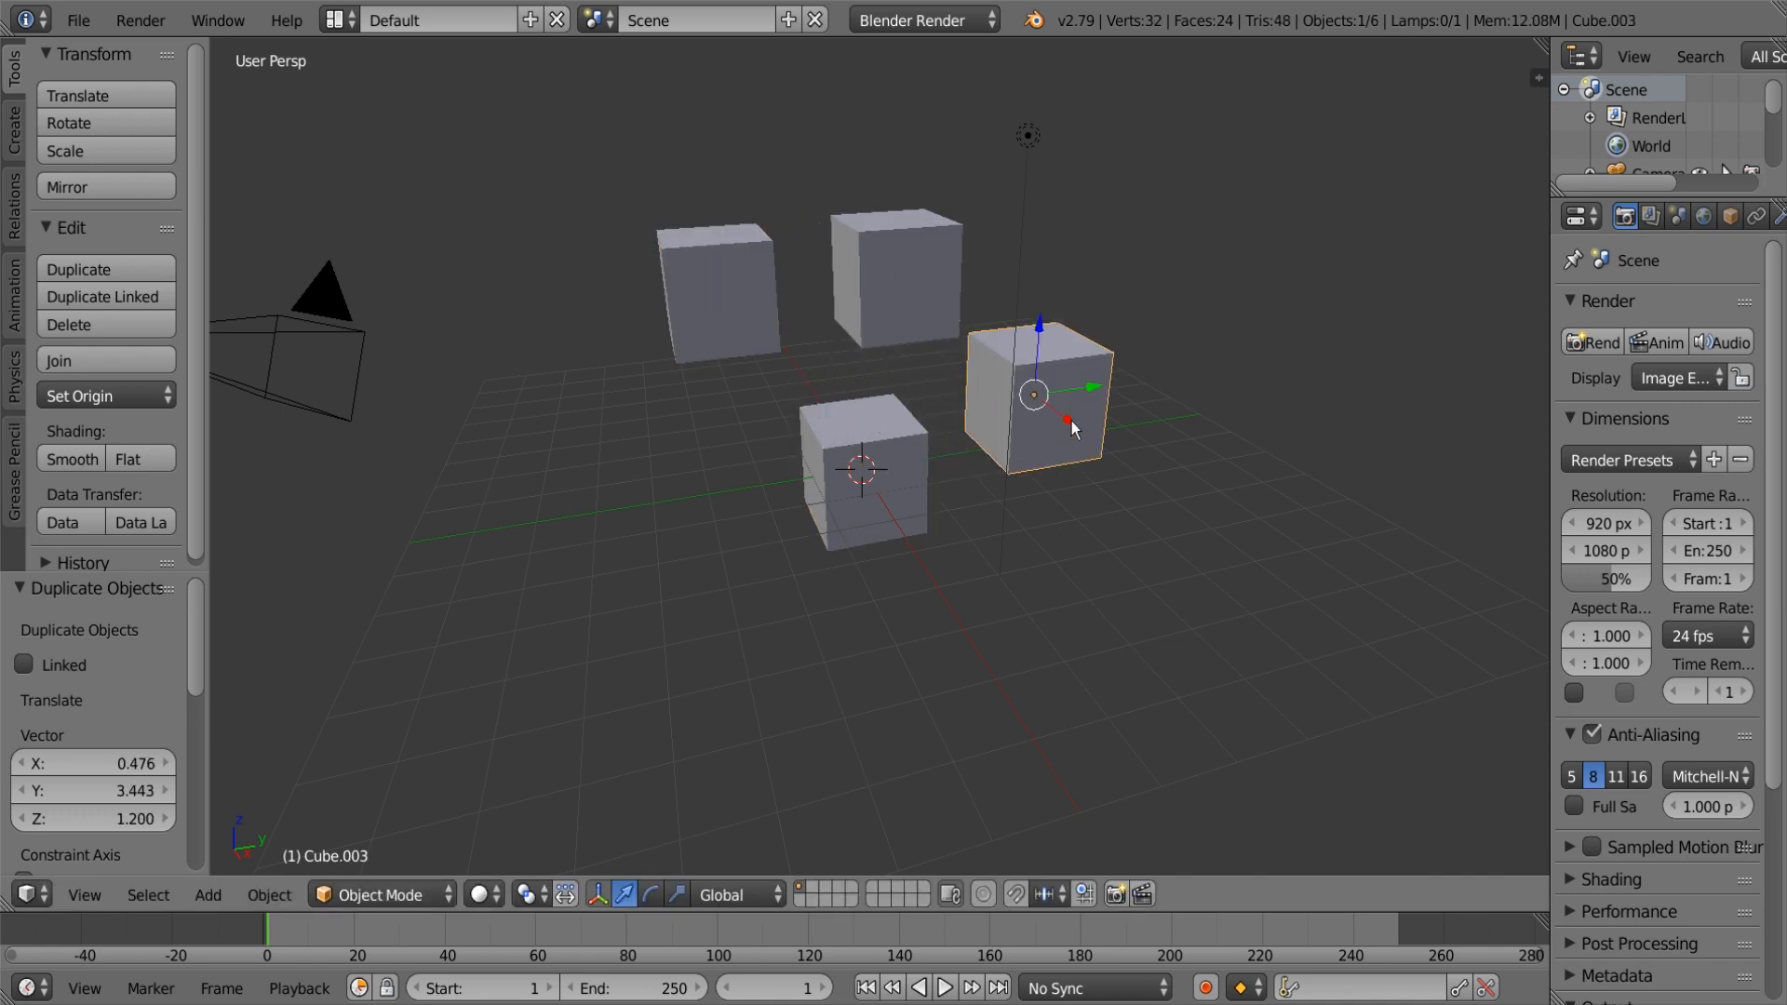
{"action": "left_click_drag", "start_coordinate": [1071, 422], "coordinate": [1022, 362]}
{"action": "key", "text": "s"}
{"action": "left_click", "coordinate": [1015, 368]}
Step: Scale the raised cube copy on the negative Y side to about 0.61
{"action": "right_click", "coordinate": [731, 298]}
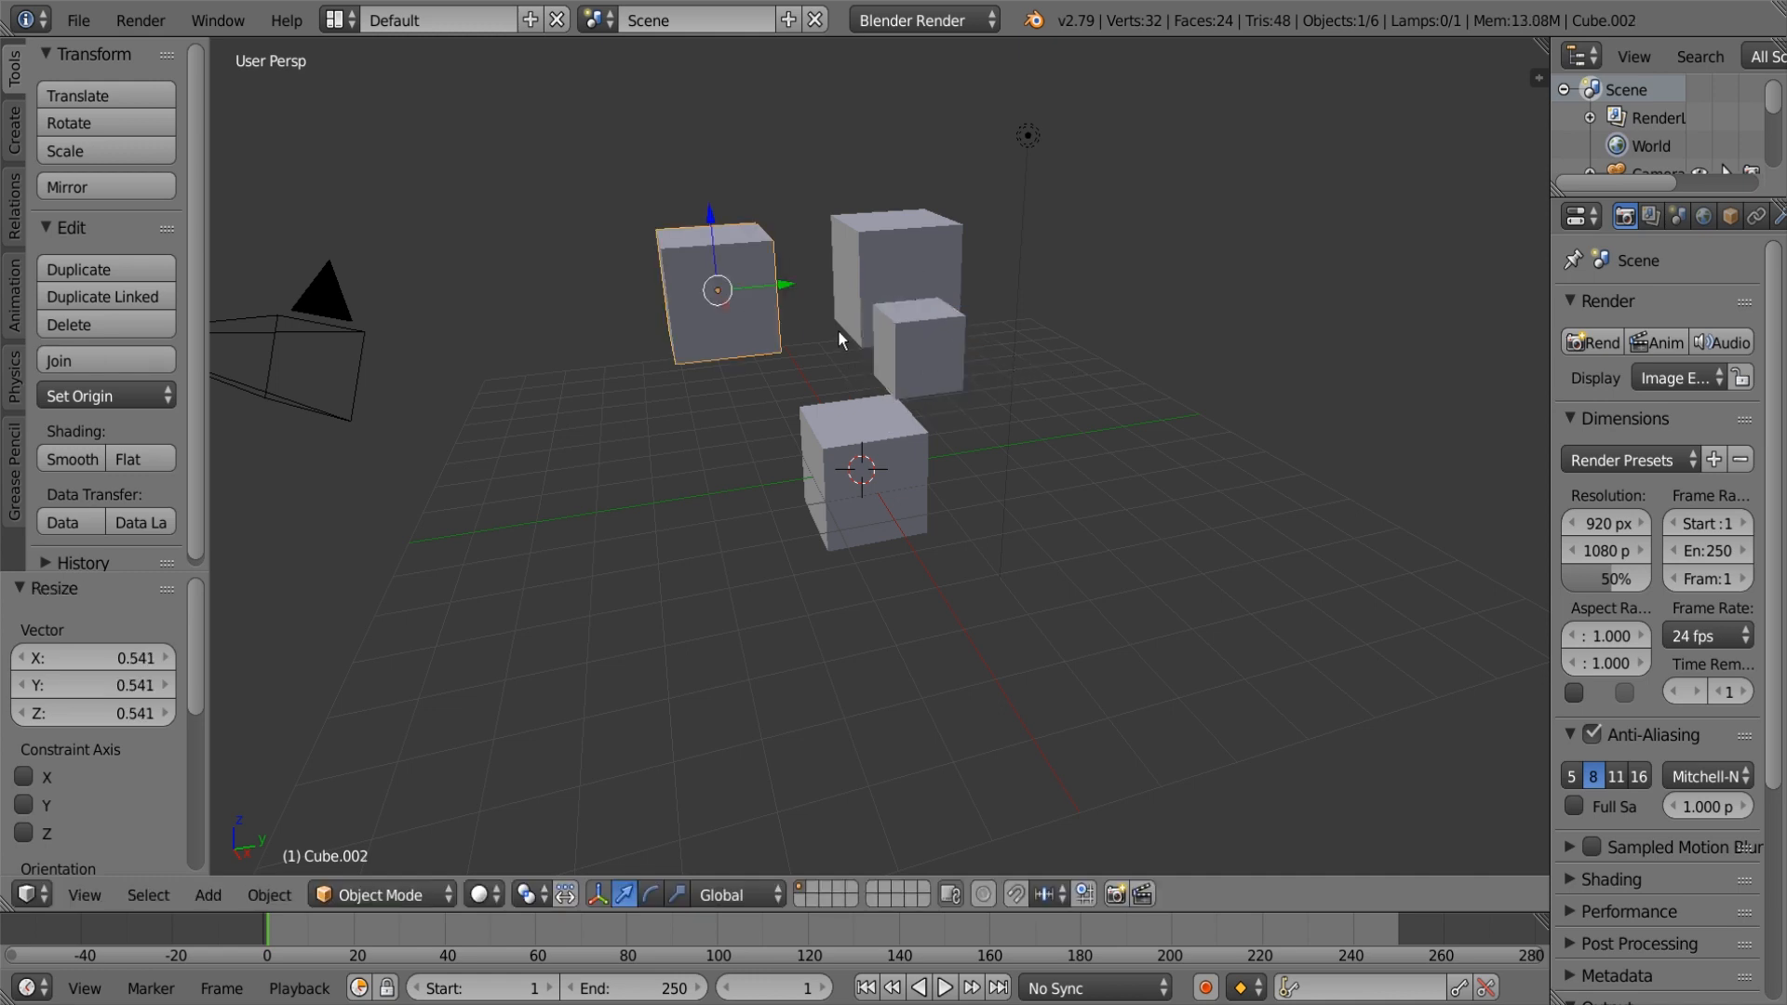
{"action": "key", "text": "s"}
{"action": "left_click", "coordinate": [745, 232]}
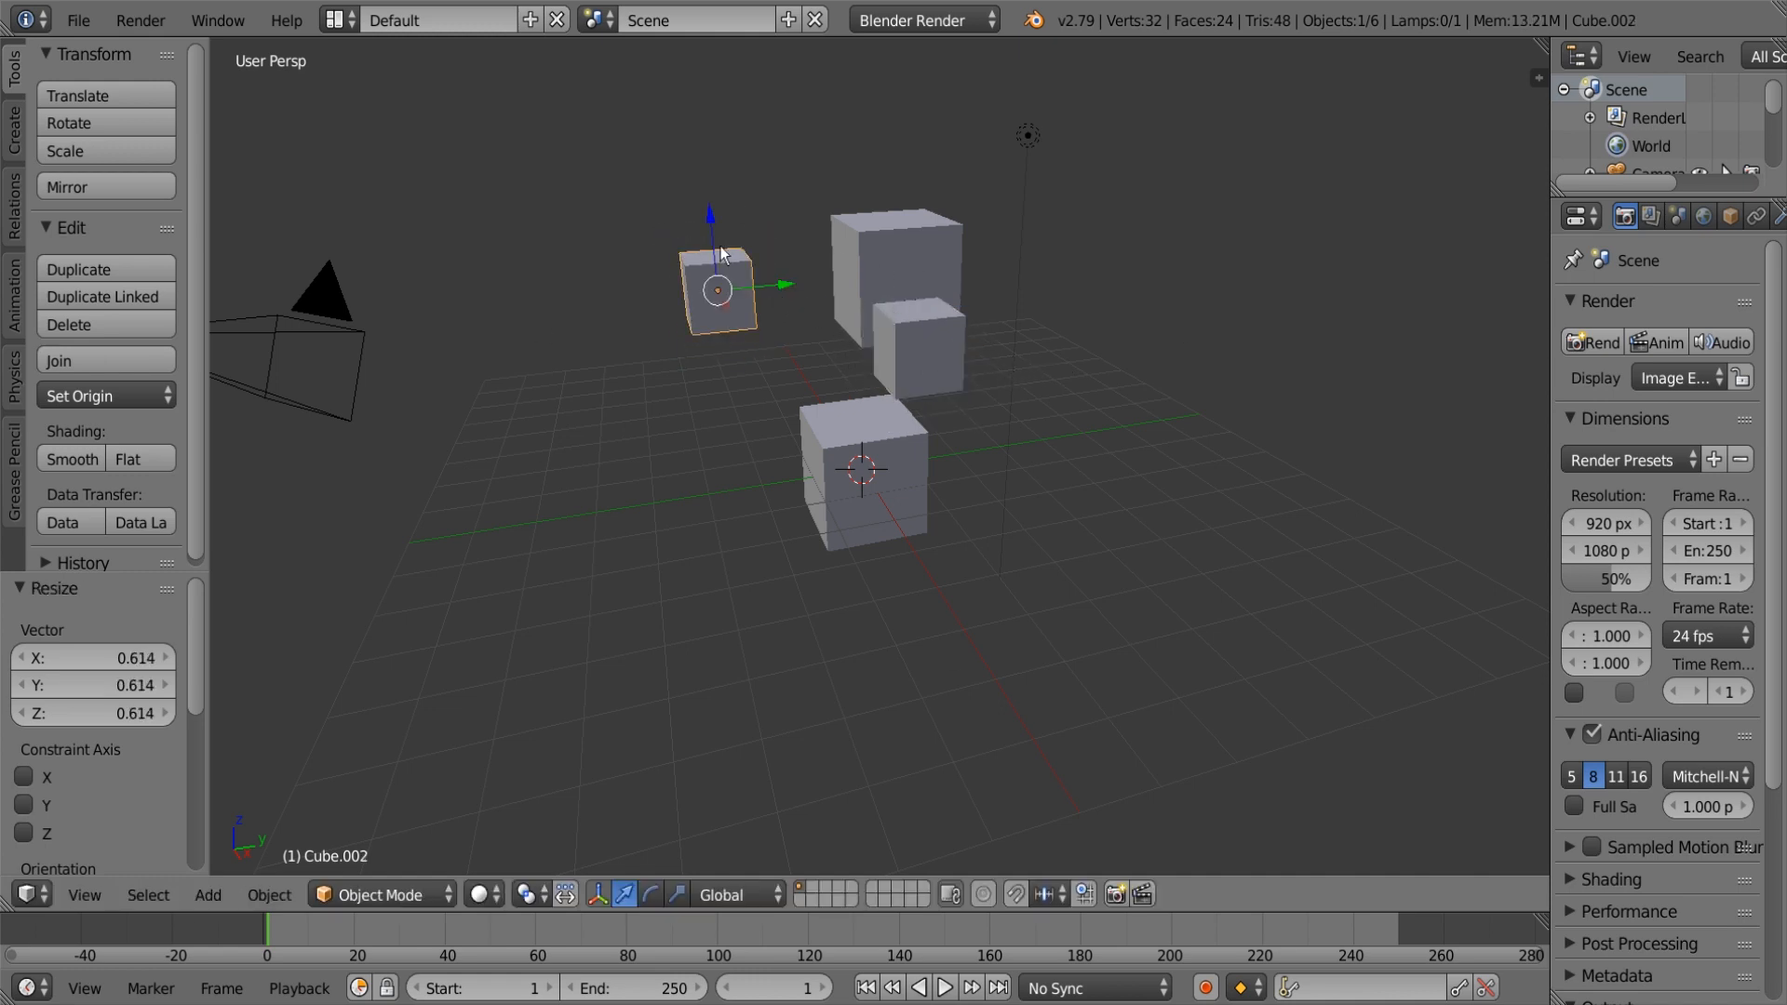
Step: Add a Bezier circle around the original cube and scale it to about 7.6
{"action": "right_click", "coordinate": [881, 499]}
{"action": "key", "text": "shift+a"}
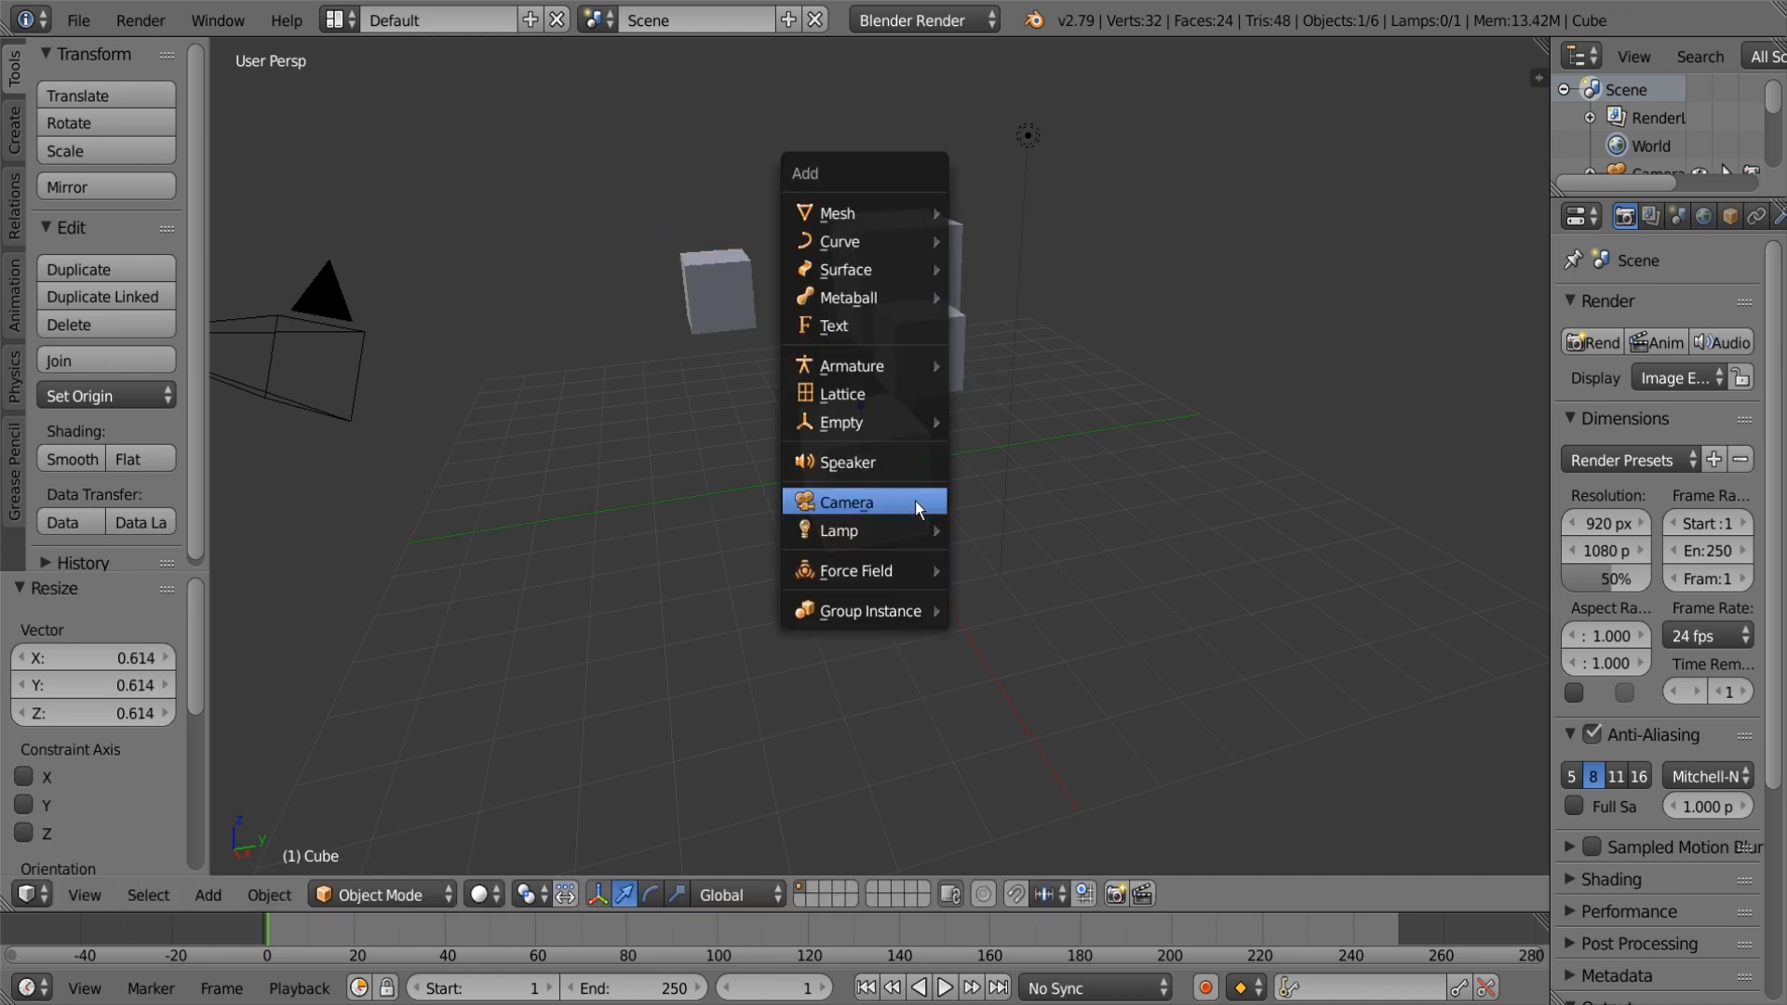
{"action": "mouse_move", "coordinate": [902, 242]}
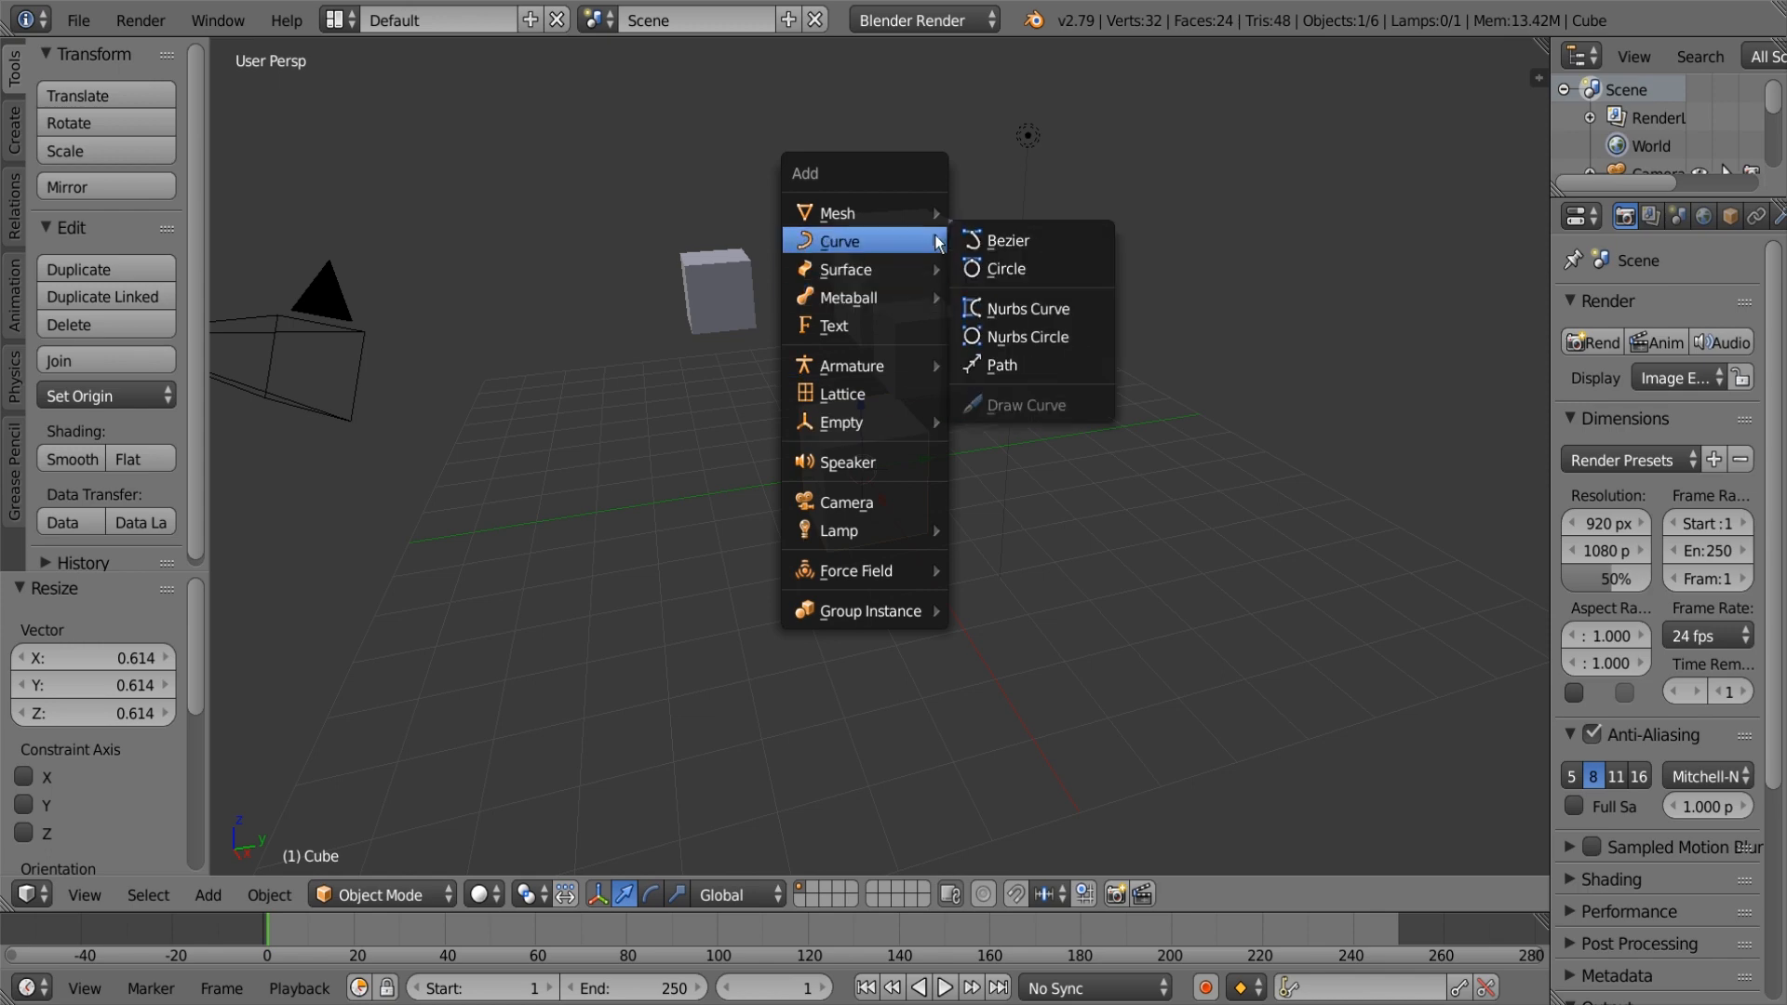
{"action": "left_click", "coordinate": [997, 278]}
{"action": "key", "text": "s"}
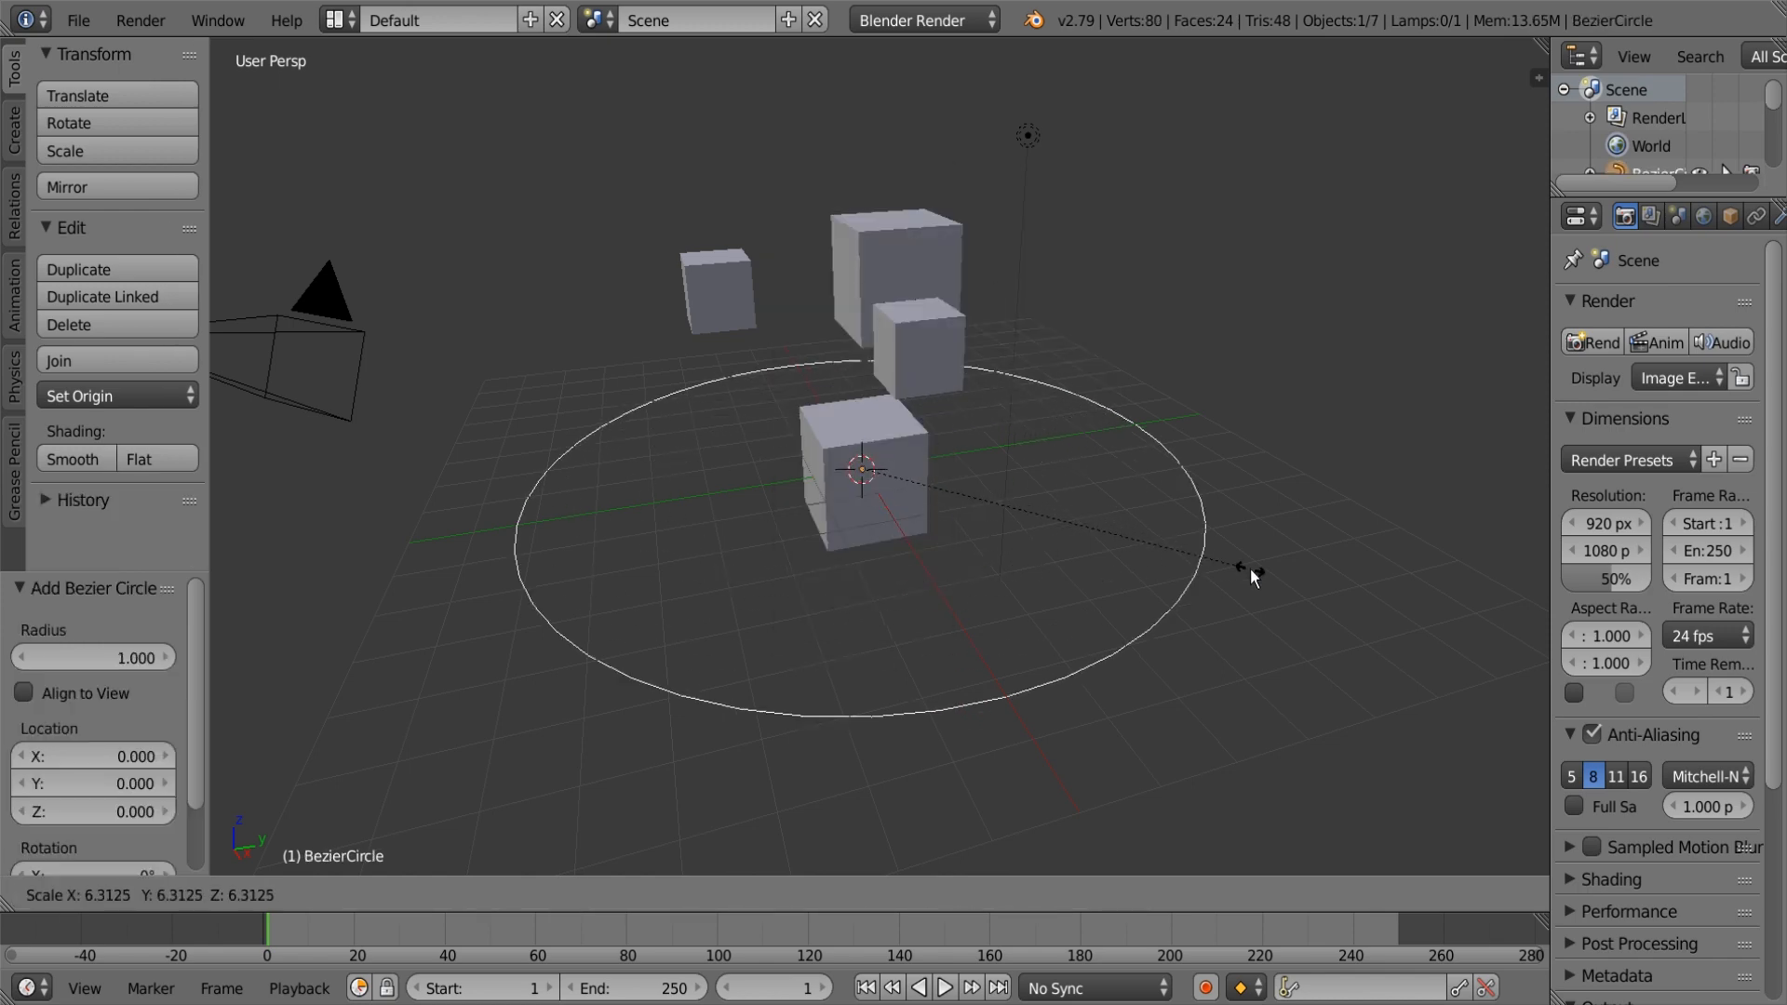
{"action": "left_click", "coordinate": [1332, 589]}
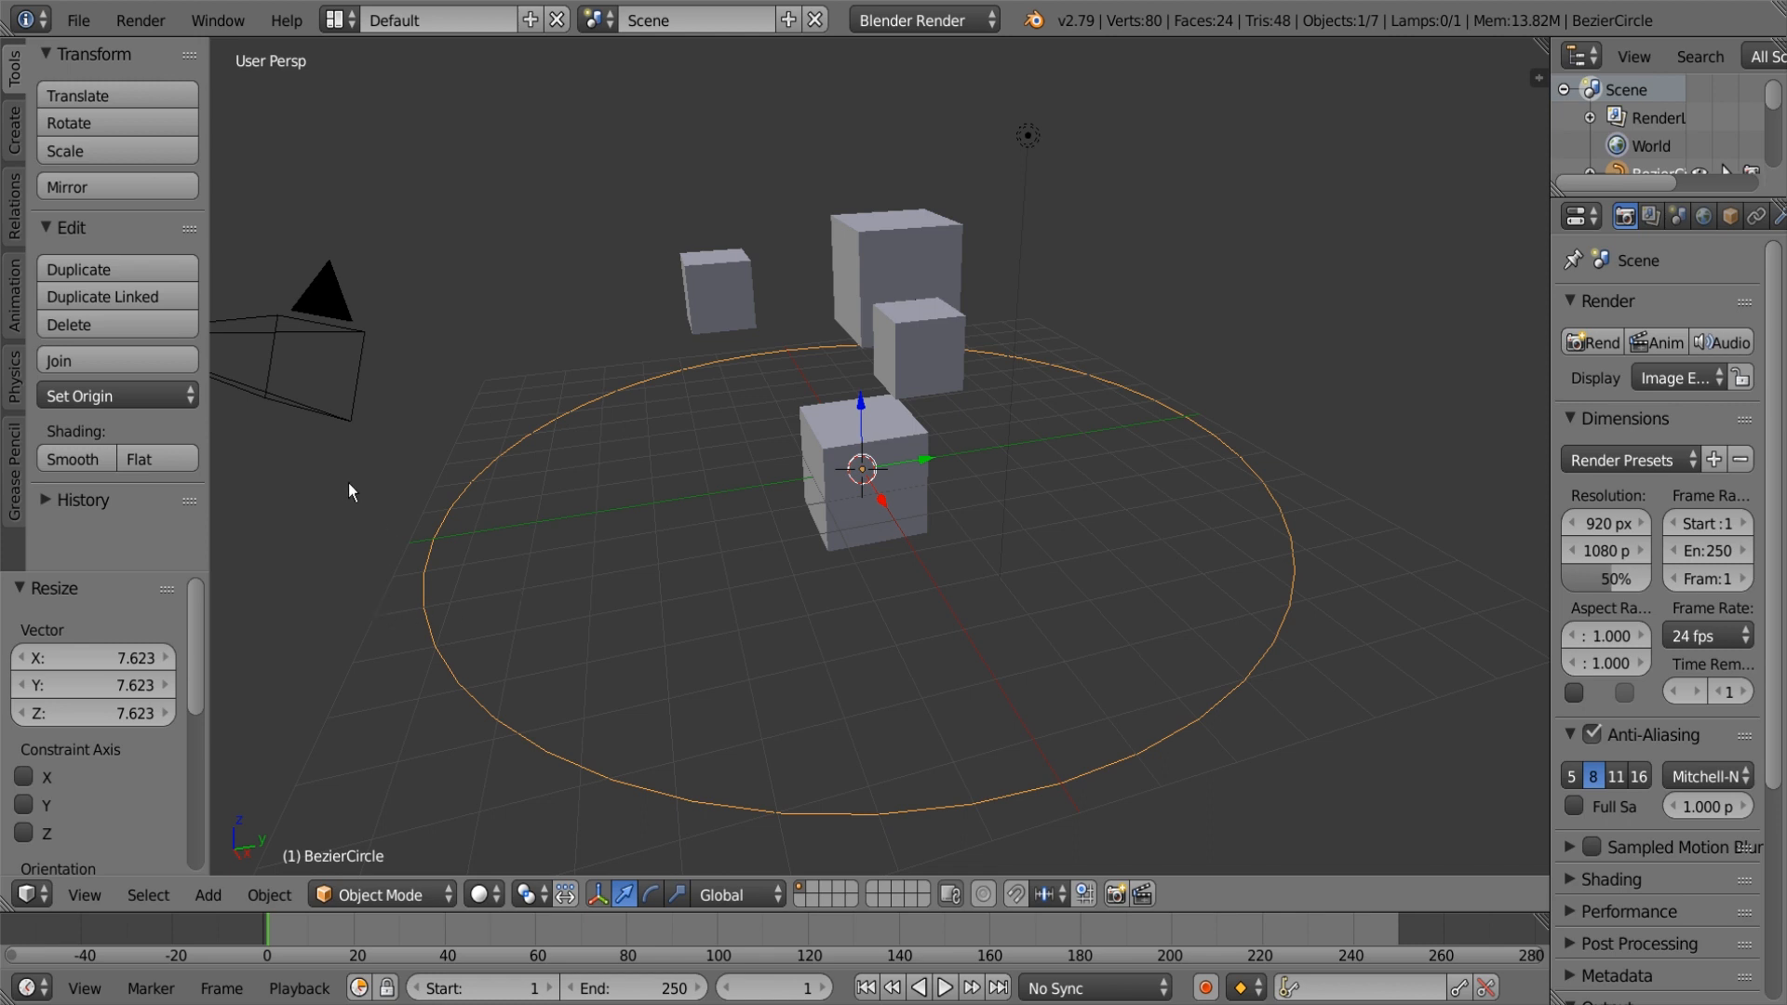
Step: Select the camera together with the circle and start the Screencast Keys display in the 3D view
{"action": "right_click", "coordinate": [324, 322]}
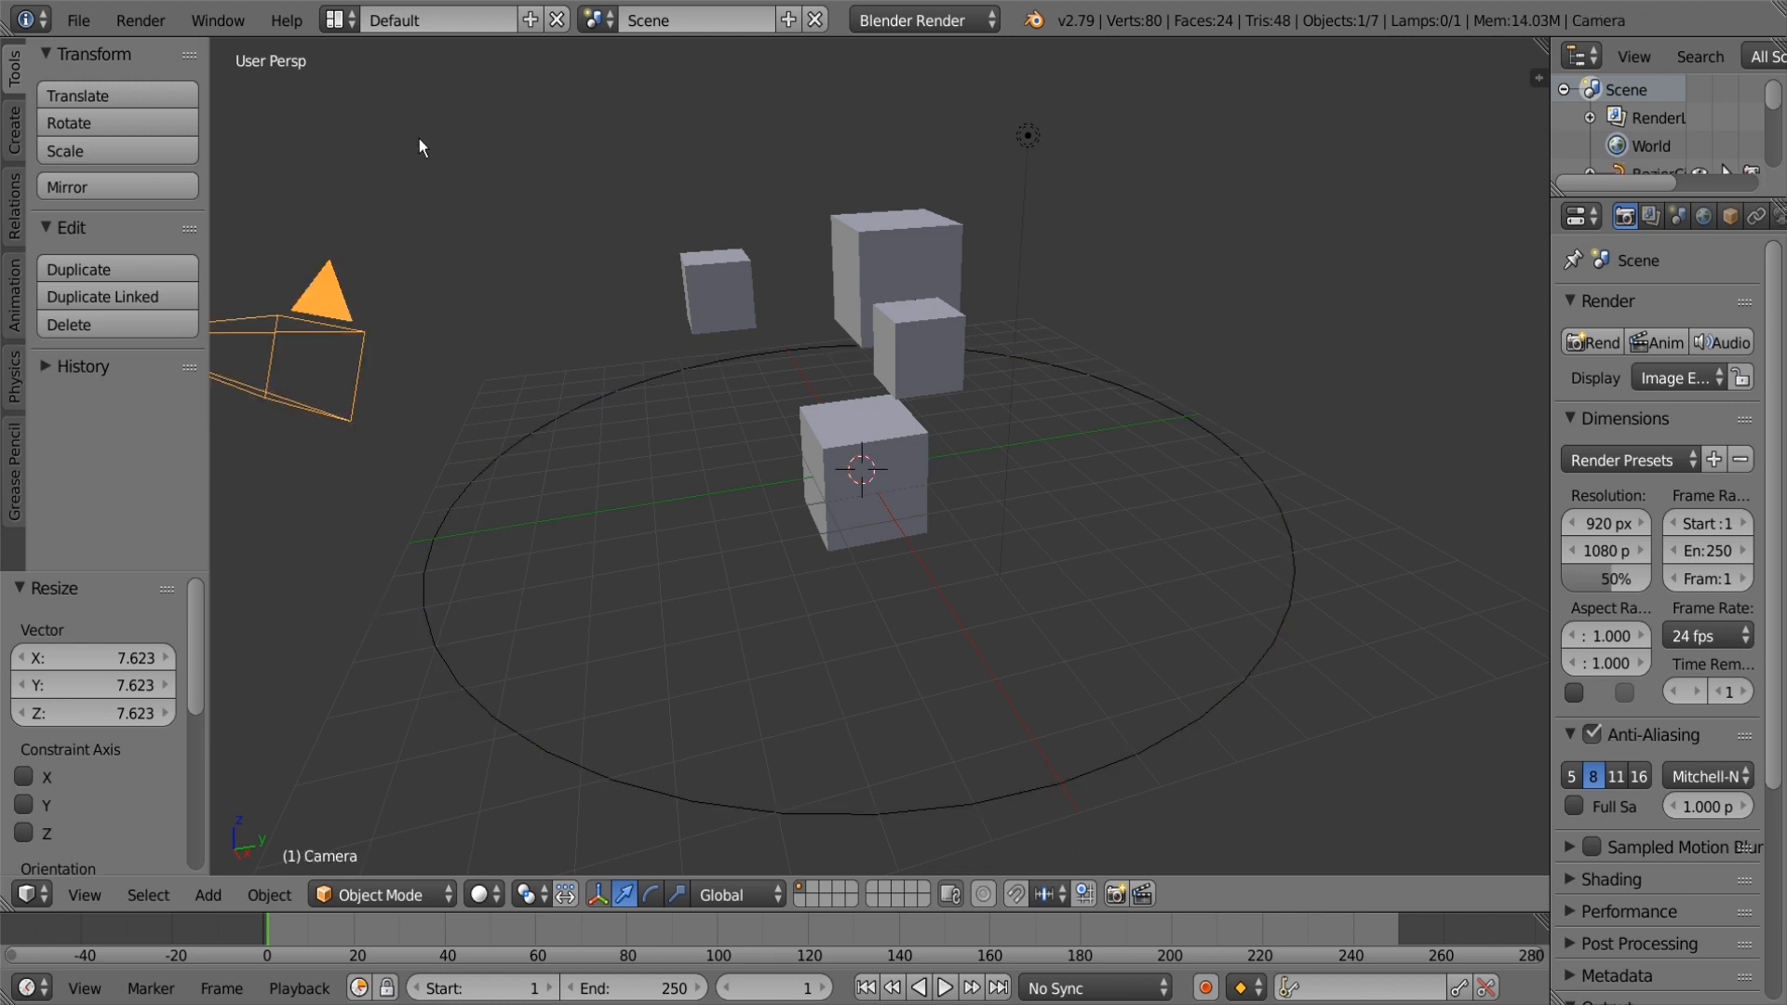
{"action": "right_click", "coordinate": [517, 443], "text": "shift"}
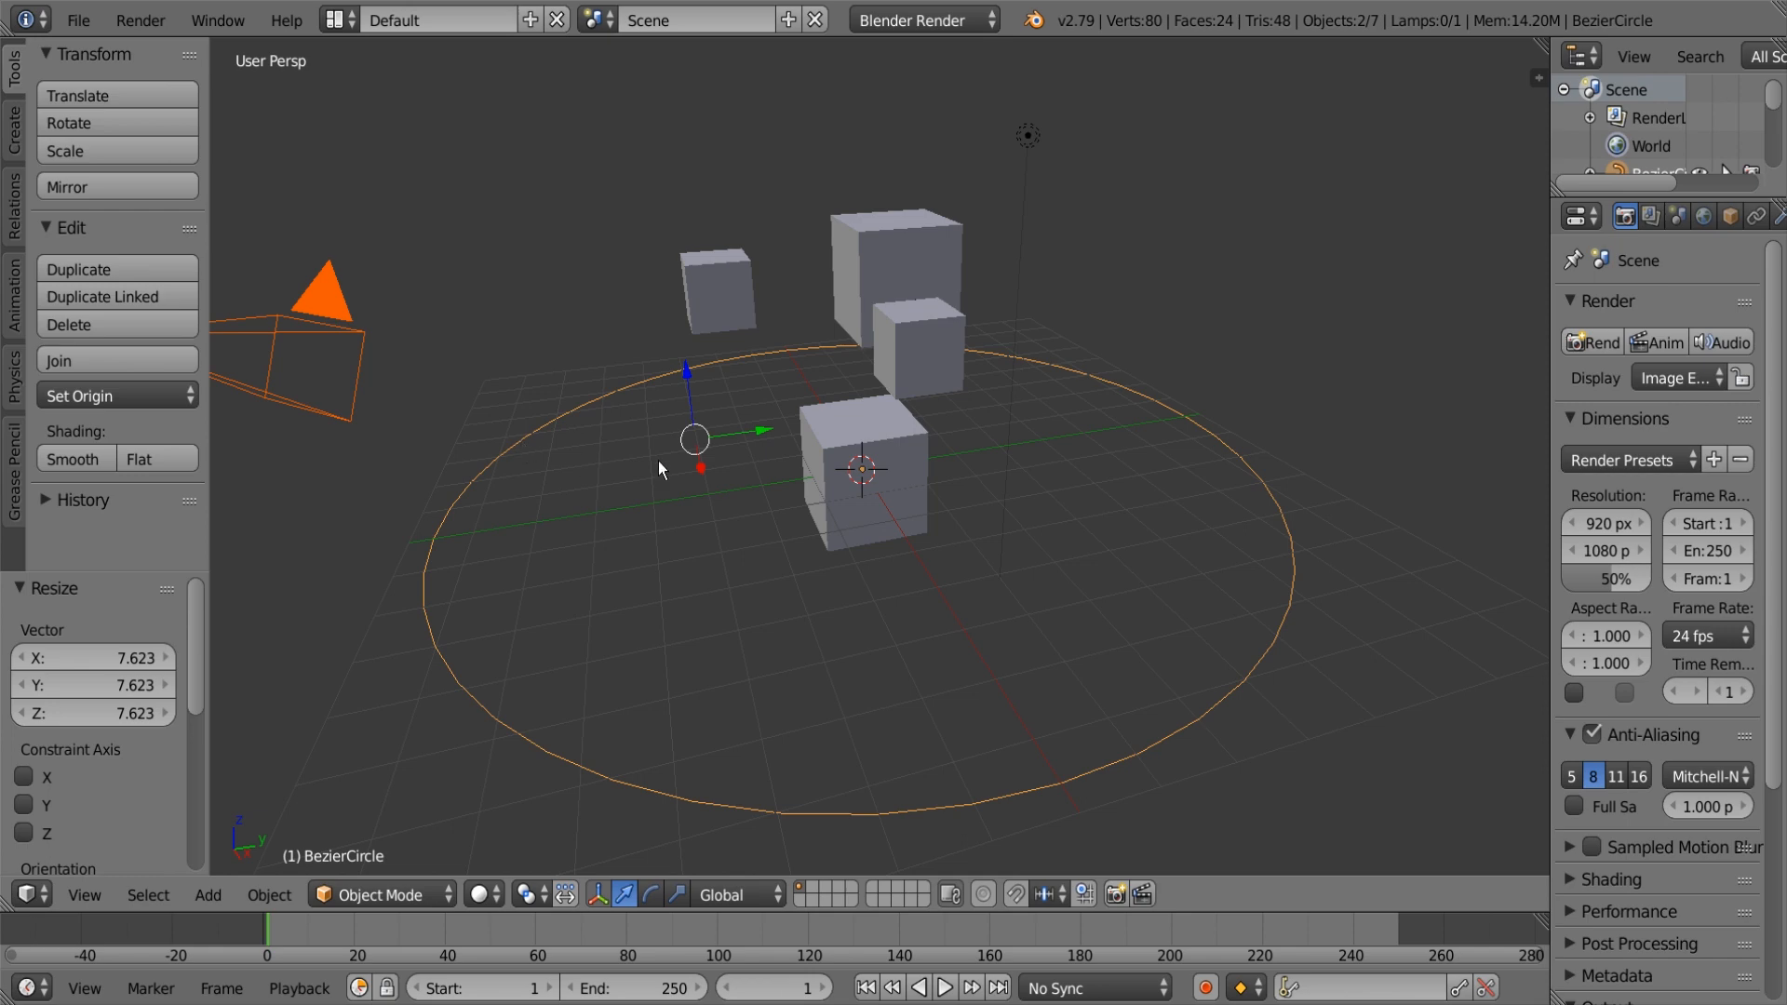
{"action": "left_click", "coordinate": [1538, 77]}
{"action": "scroll", "coordinate": [1463, 361], "scroll_direction": "down", "scroll_amount": 10}
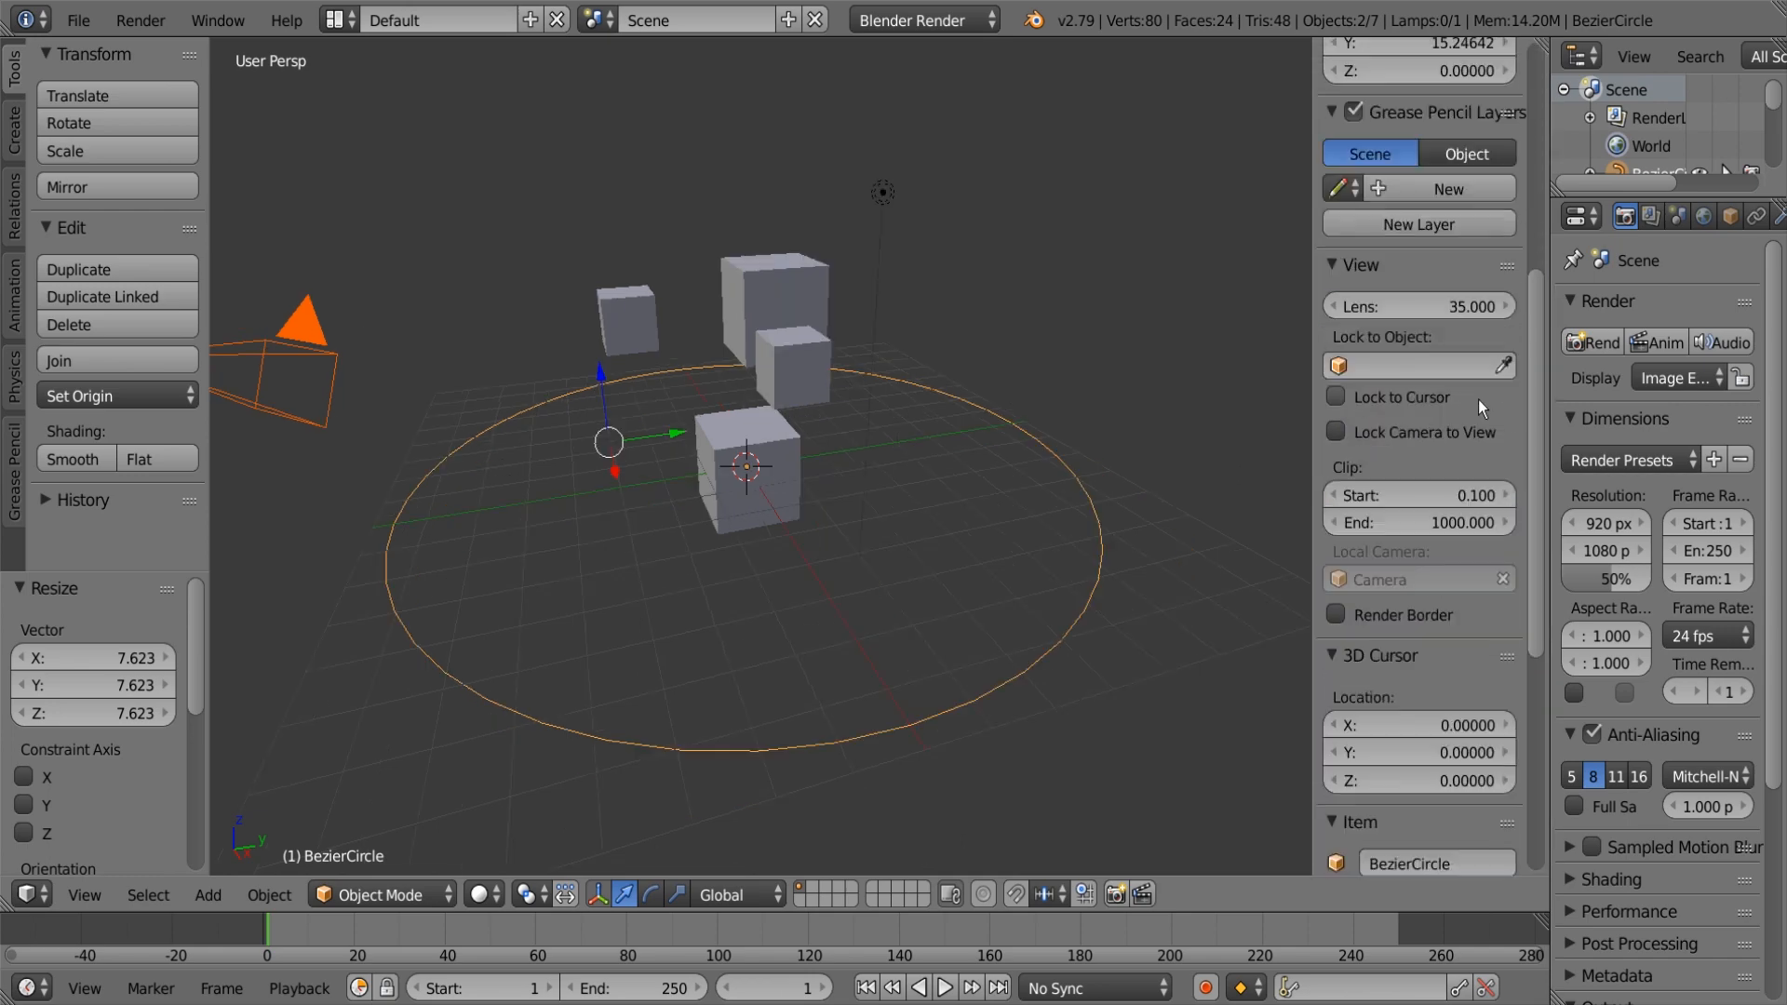
{"action": "scroll", "coordinate": [1516, 540], "scroll_direction": "down", "scroll_amount": 3}
{"action": "left_click", "coordinate": [1417, 852]}
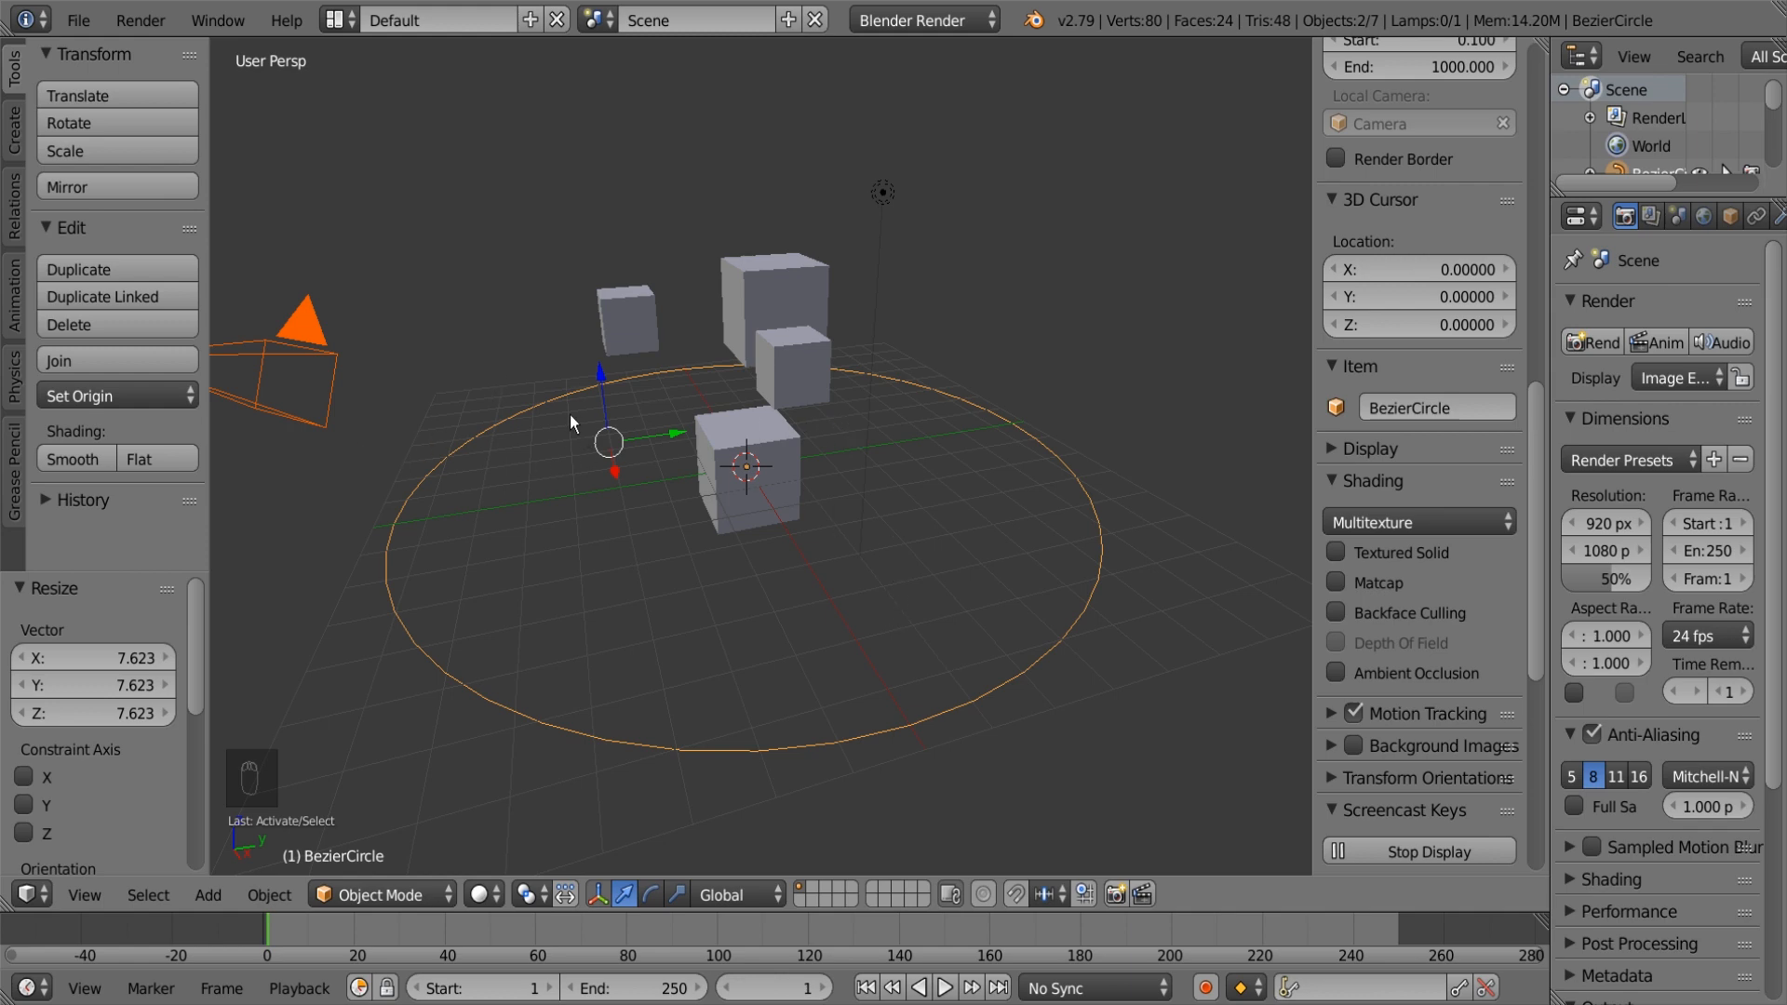
Step: Parent the camera to the Bezier circle with the Follow Path option
{"action": "right_click", "coordinate": [338, 350]}
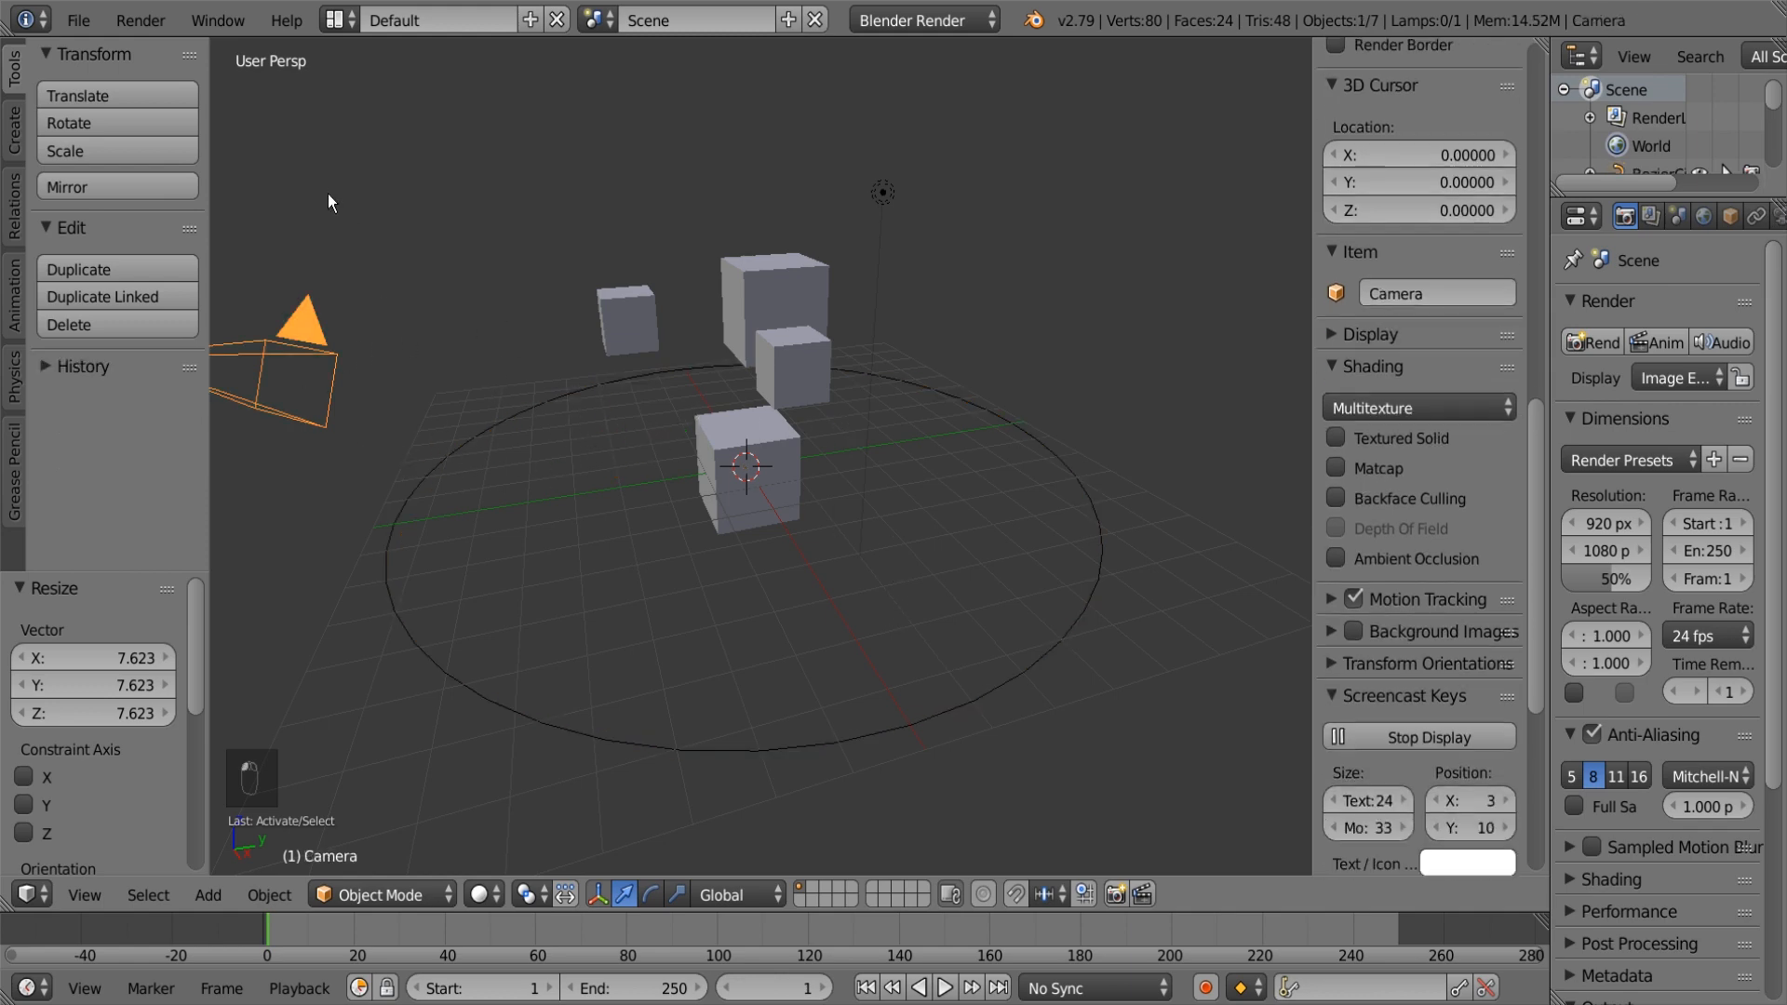
{"action": "right_click", "coordinate": [1058, 454]}
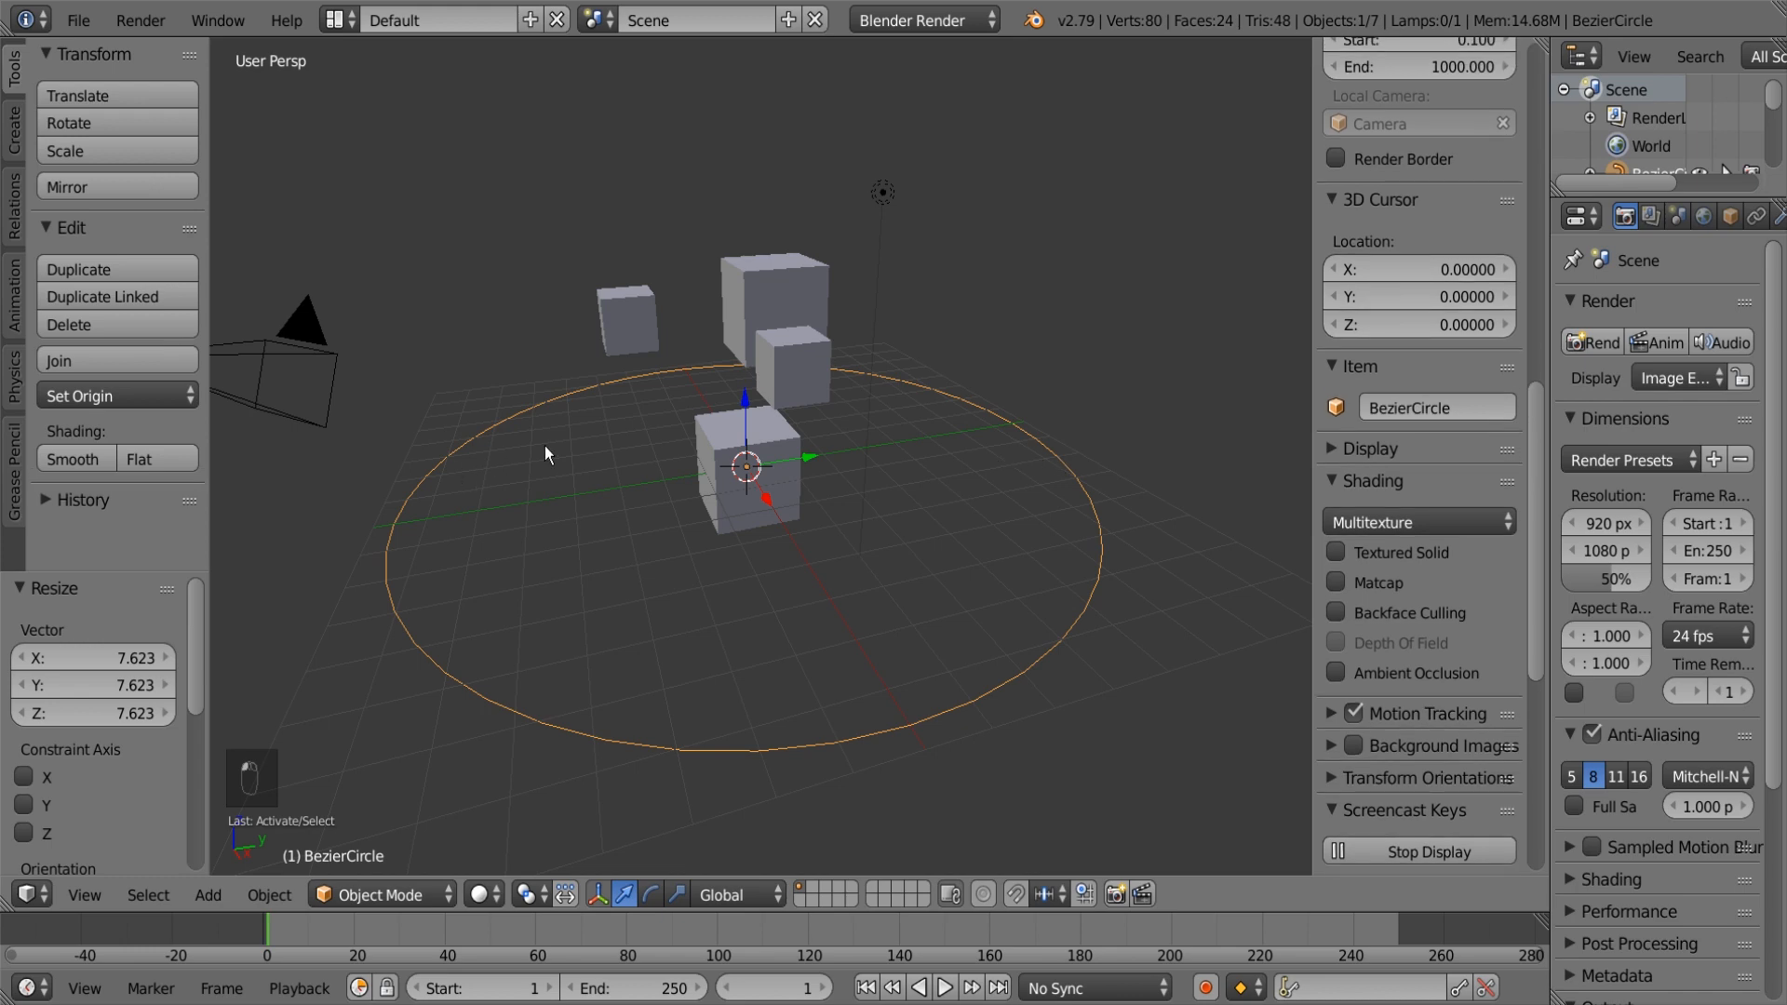
{"action": "right_click", "coordinate": [349, 322]}
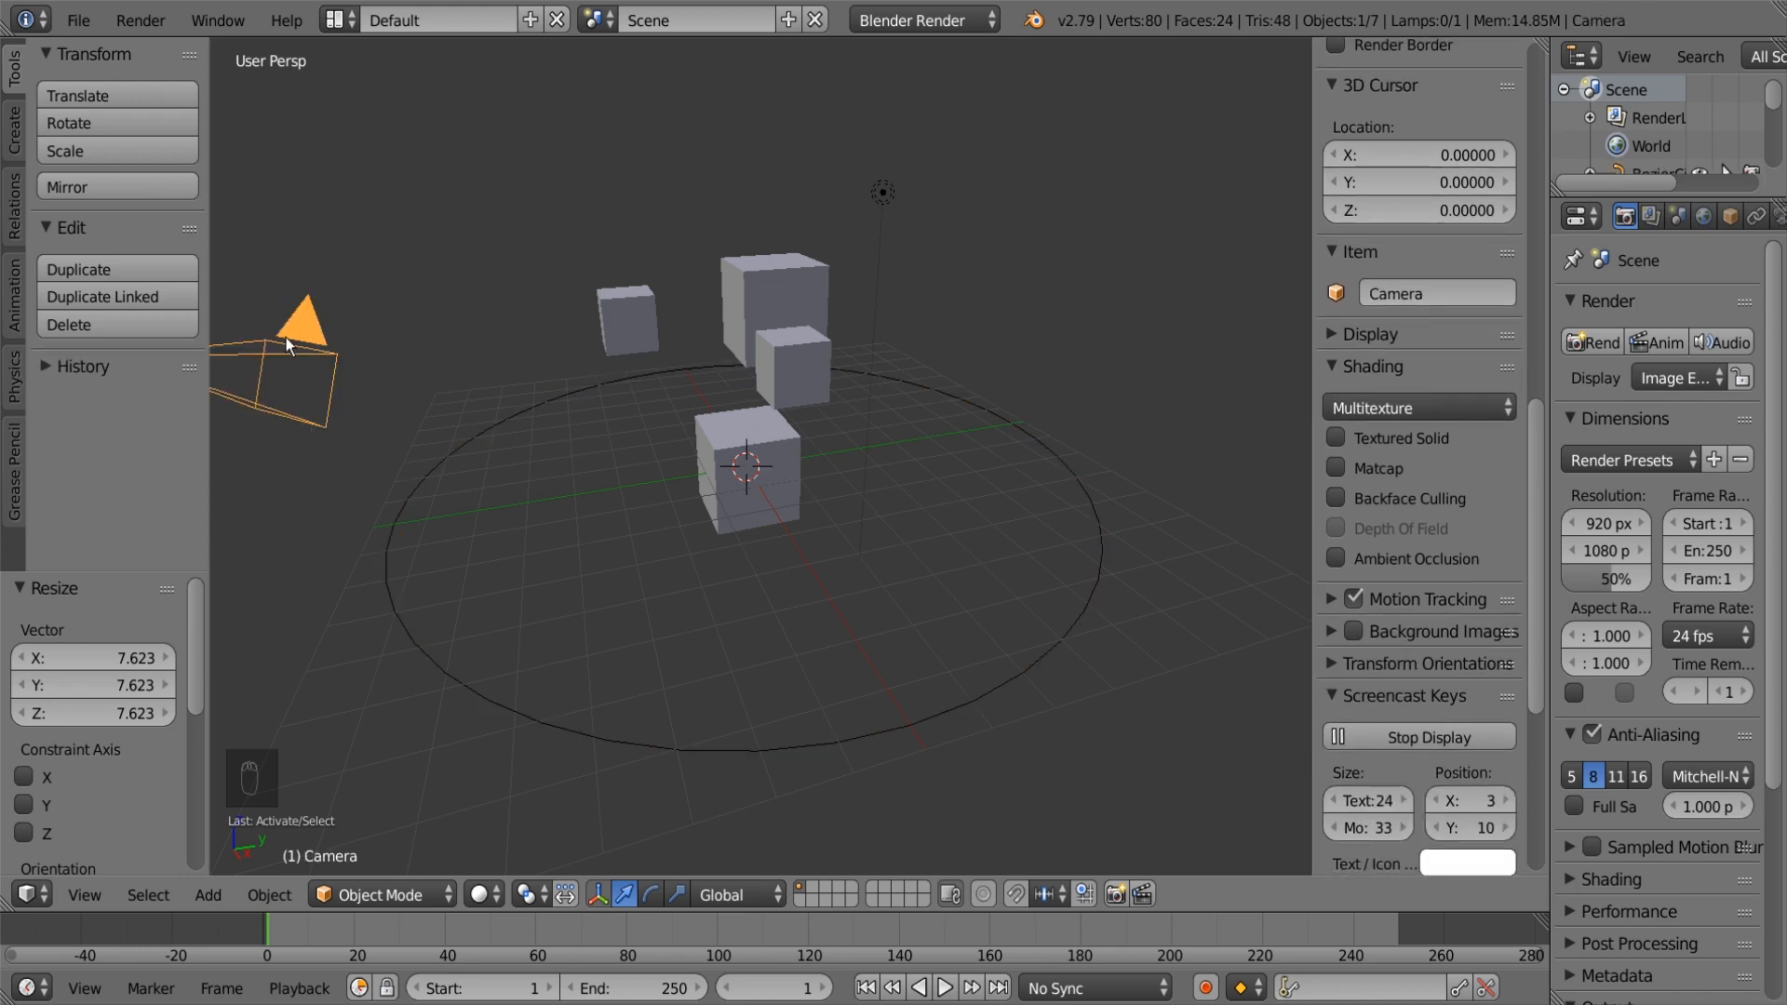
{"action": "right_click", "coordinate": [494, 423], "text": "shift"}
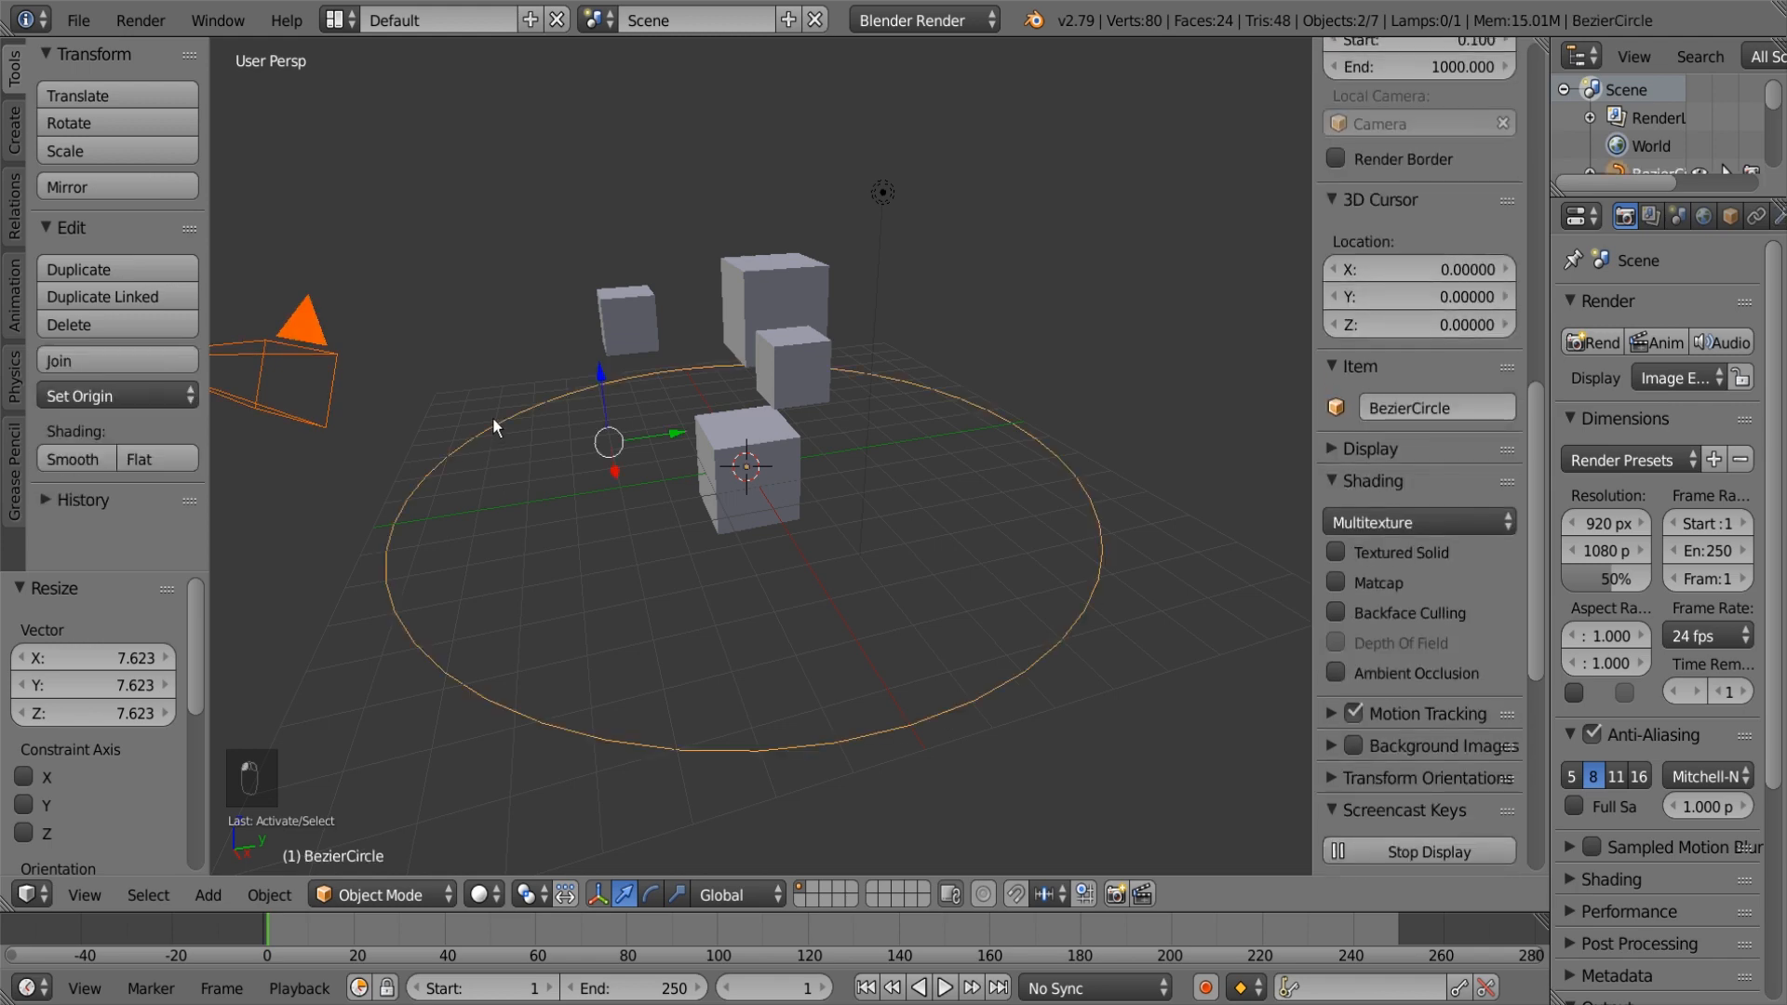
{"action": "key", "text": "ctrl+p"}
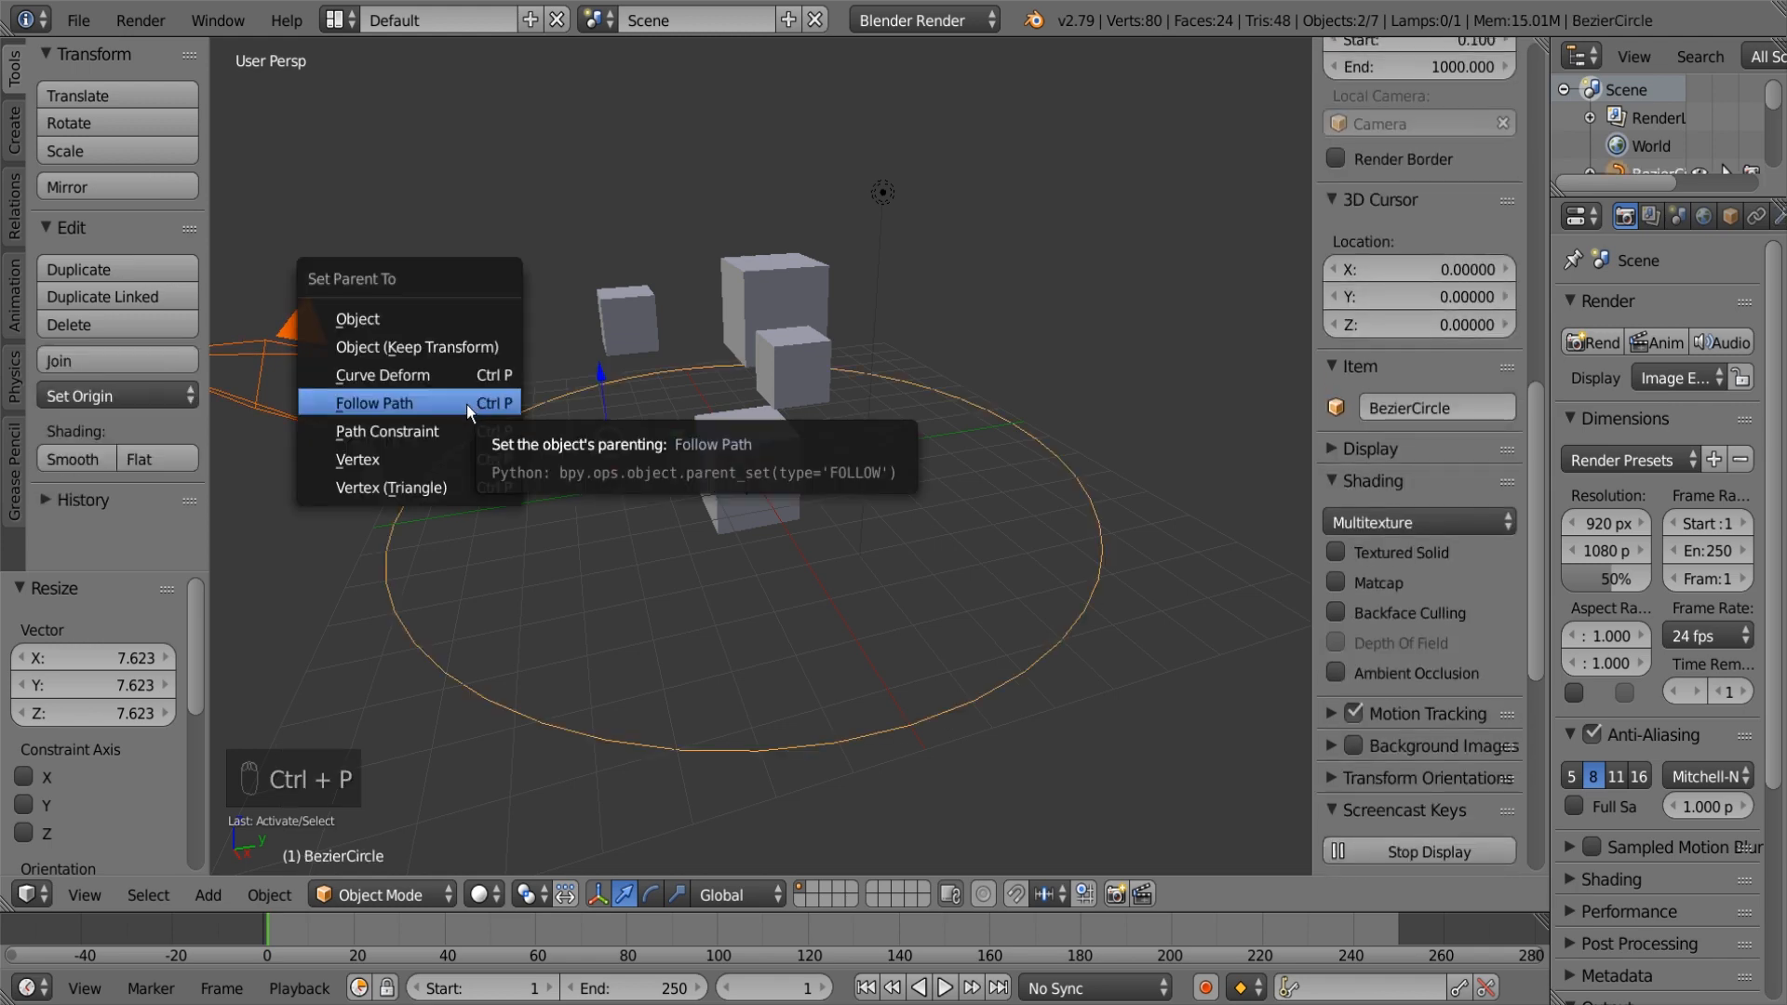
{"action": "left_click", "coordinate": [467, 404]}
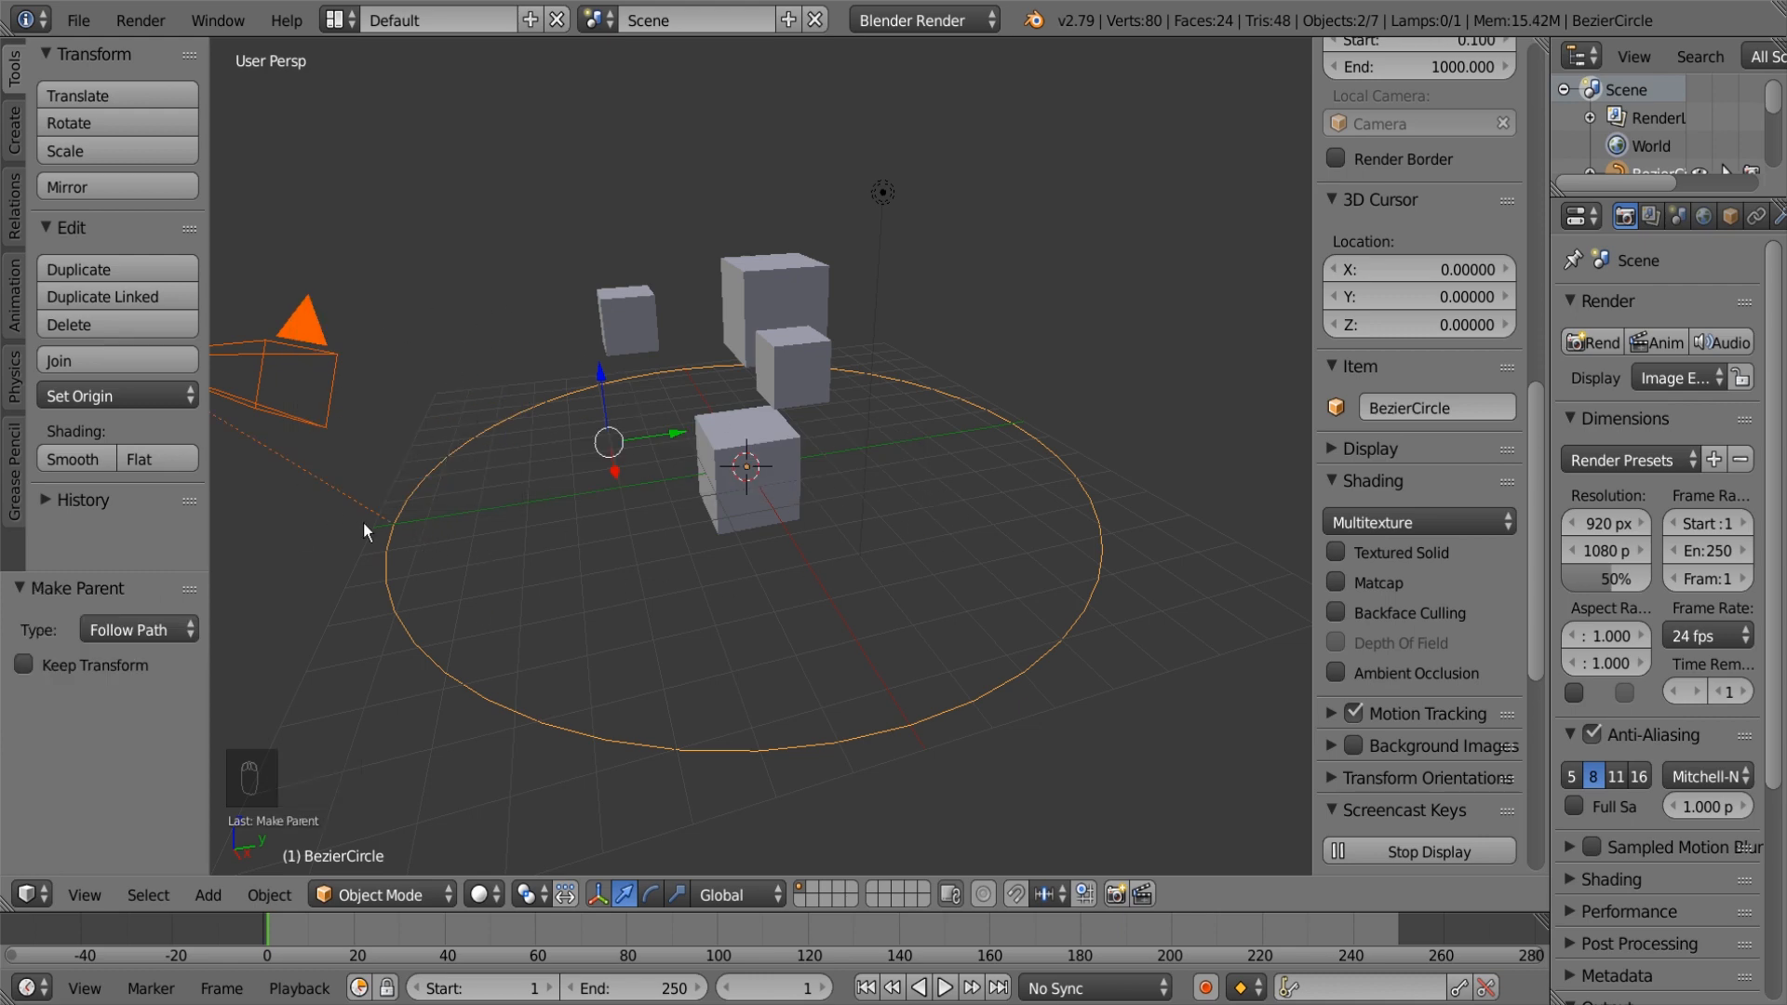
Step: In the circle's edit mode, snap the 3D cursor to its control point on the negative Y side, and return to Object Mode
{"action": "key", "text": "shift+f"}
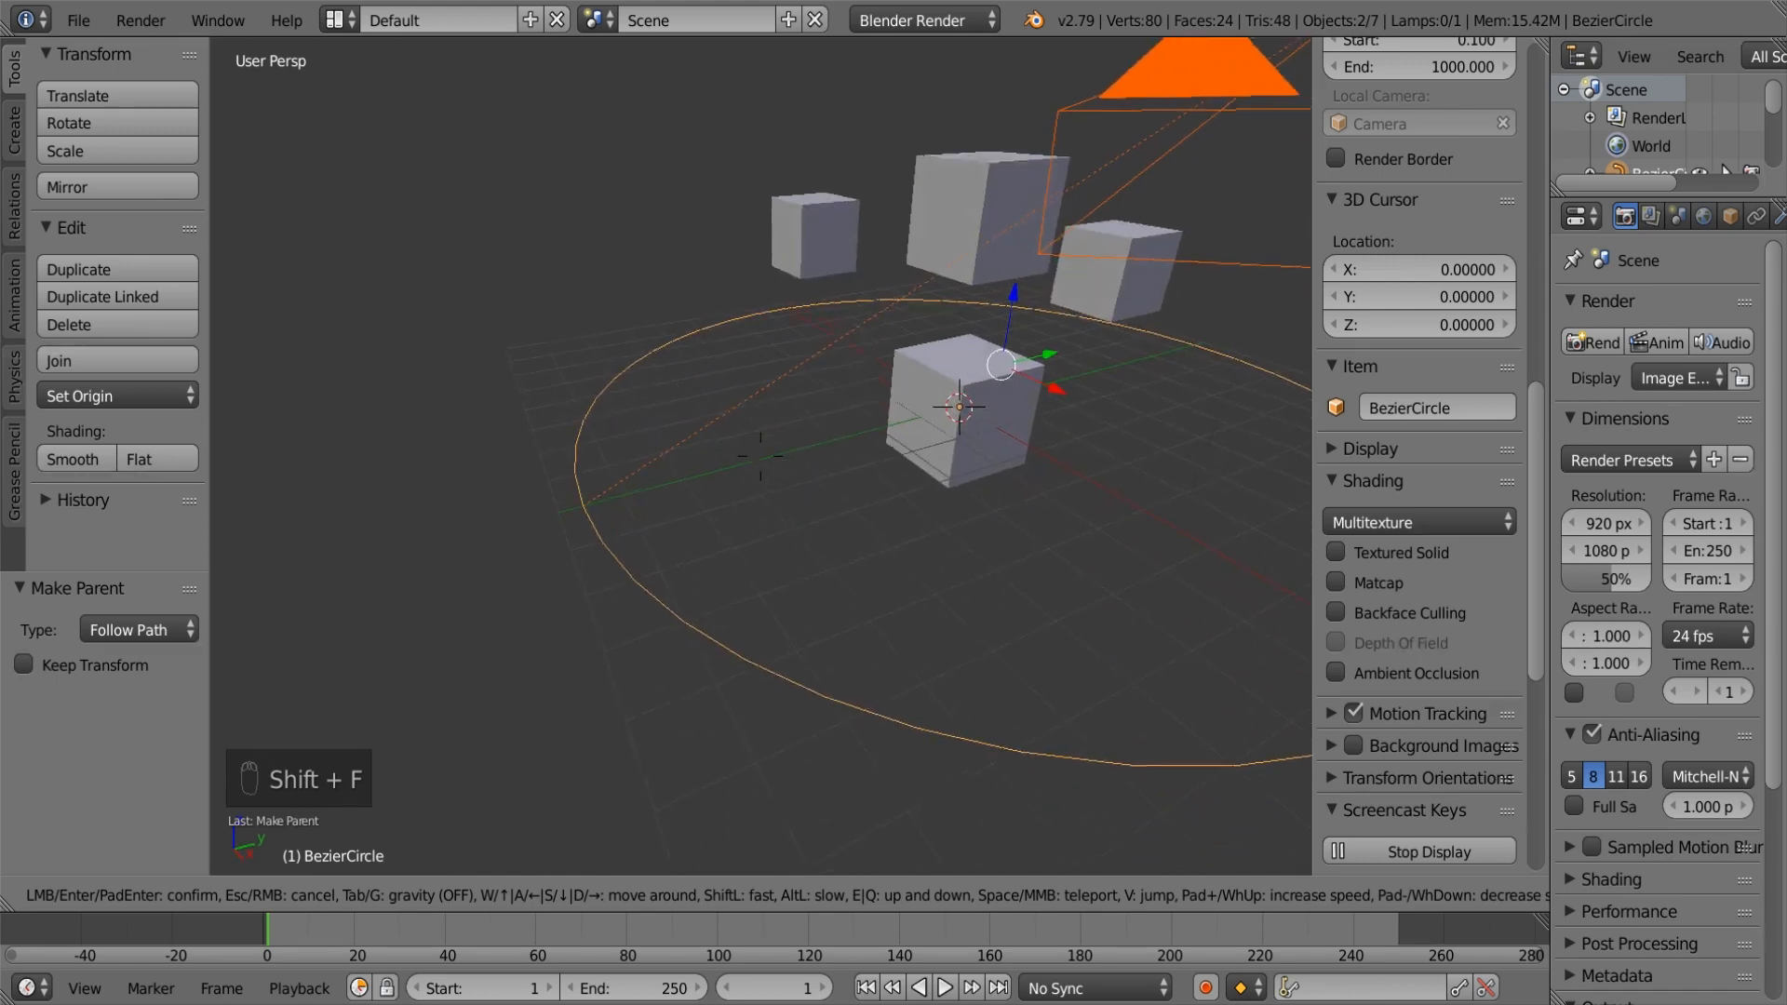
{"action": "left_click", "coordinate": [672, 549]}
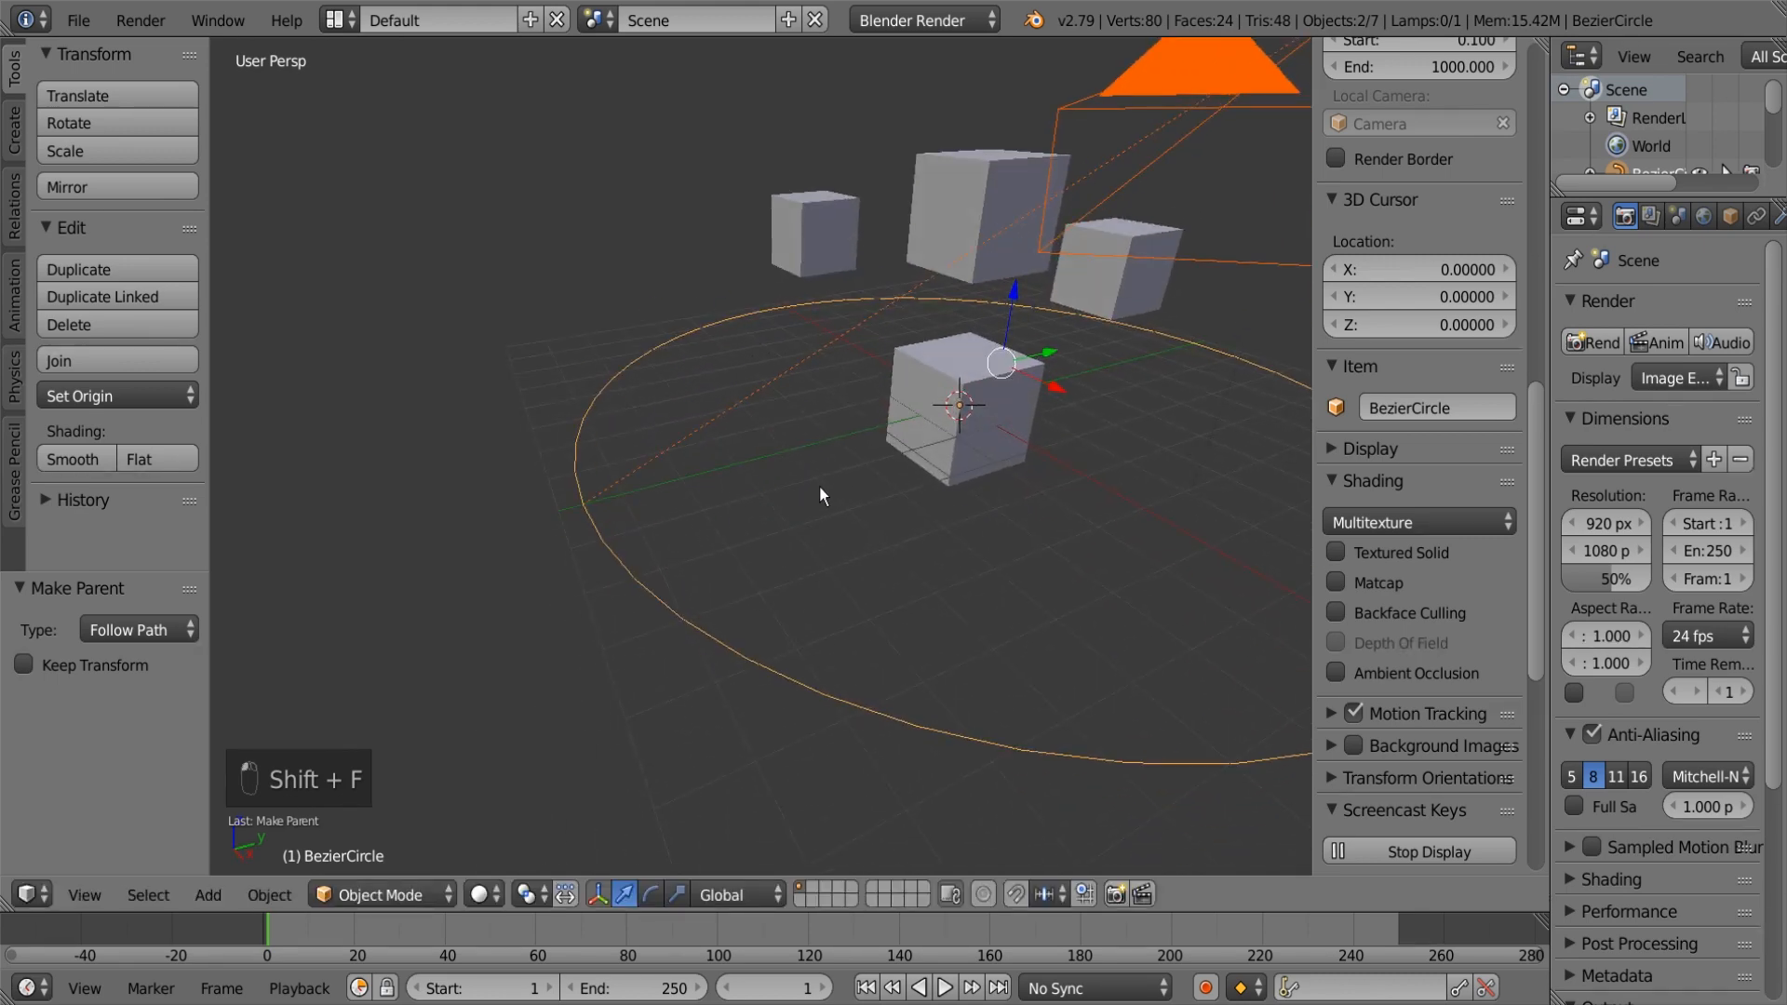
{"action": "key", "text": "Tab"}
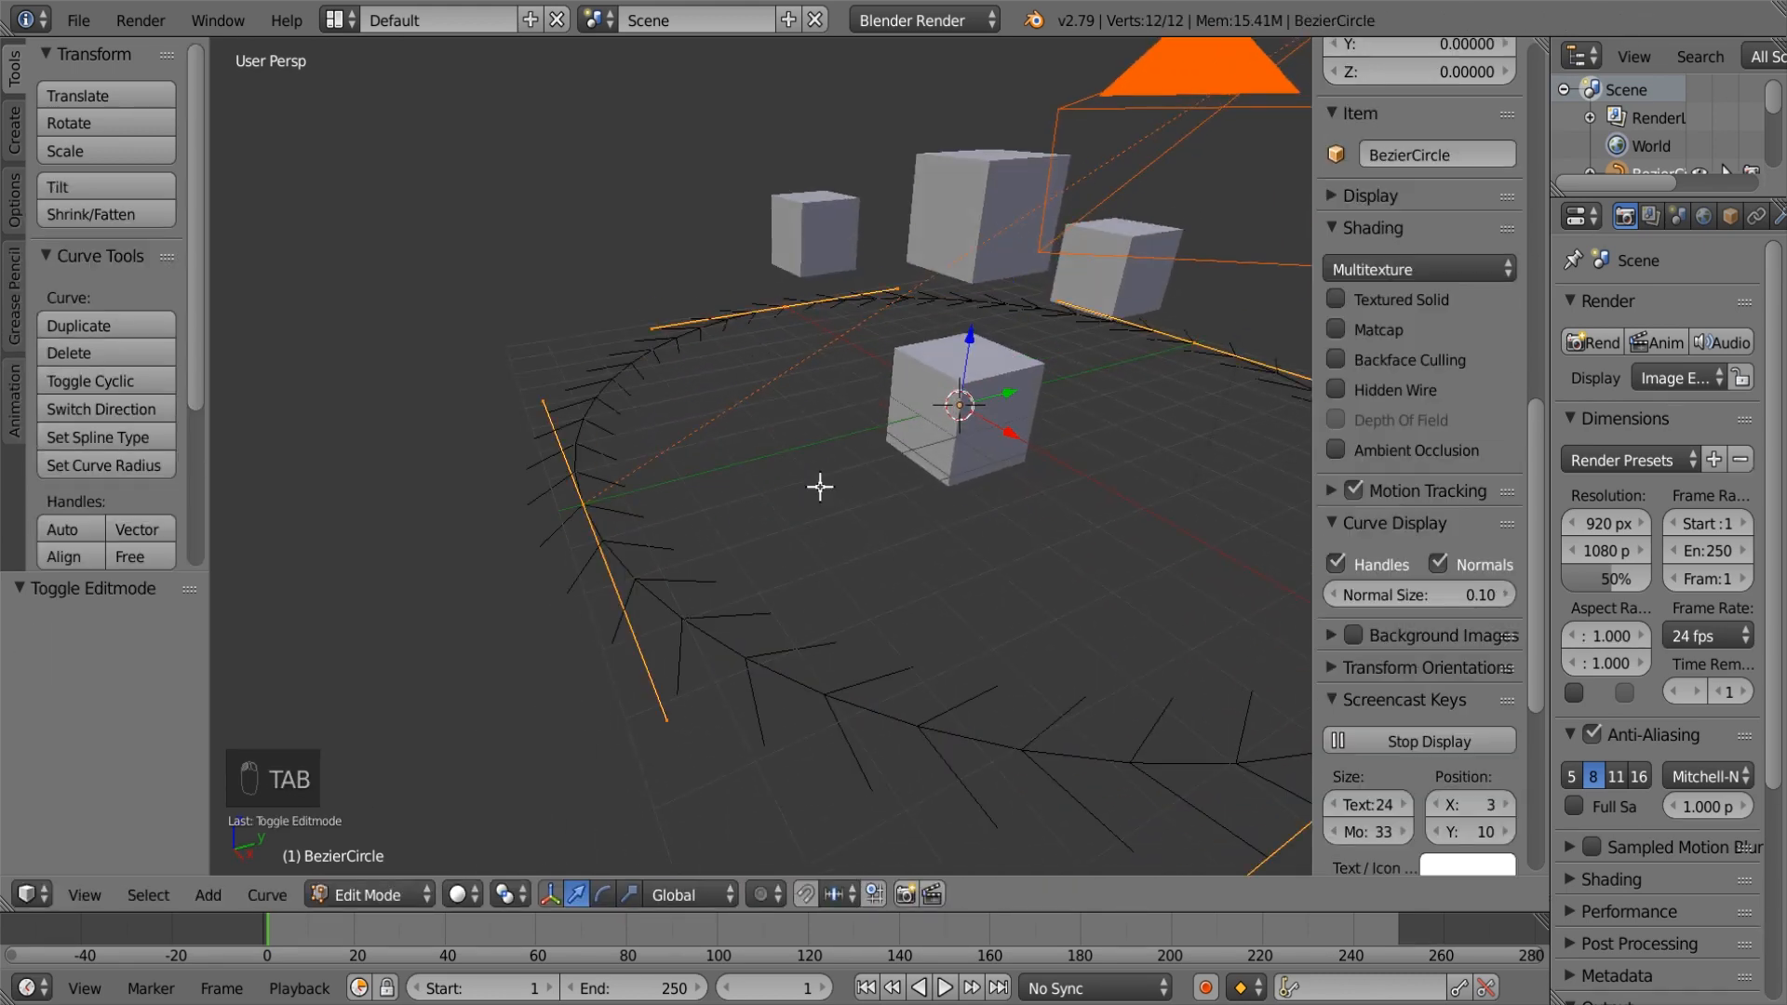
{"action": "right_click", "coordinate": [583, 507]}
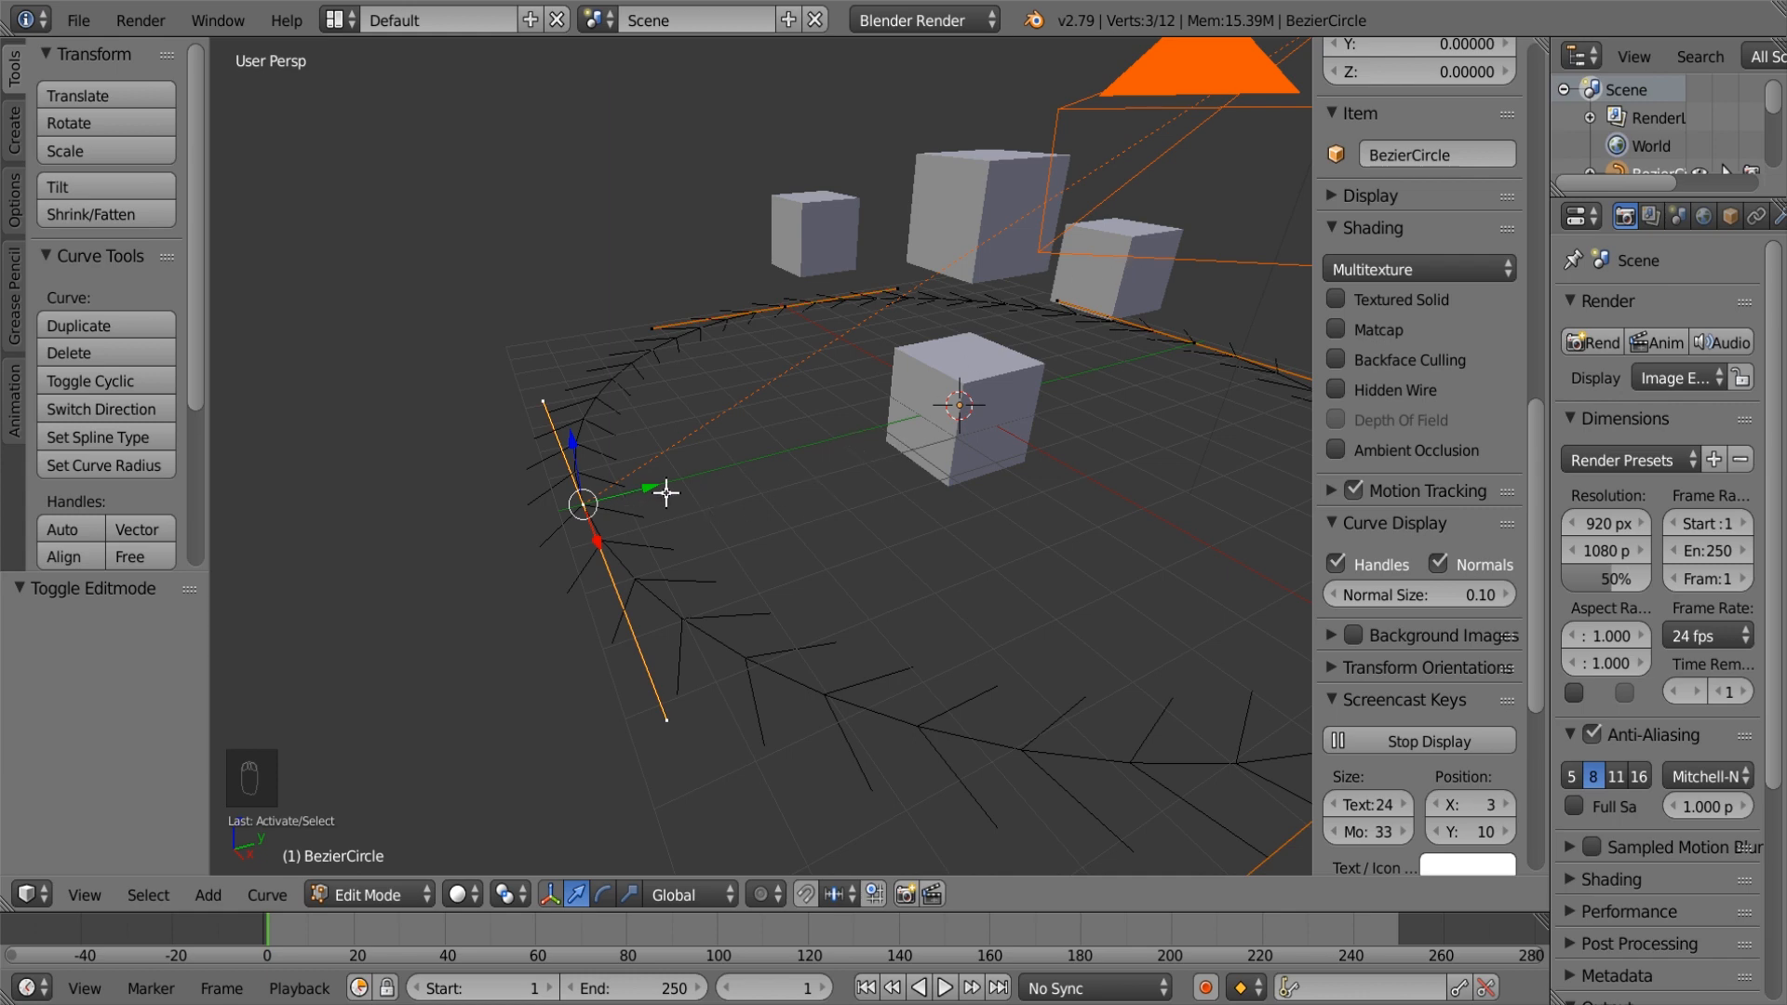
{"action": "key", "text": "shift+s"}
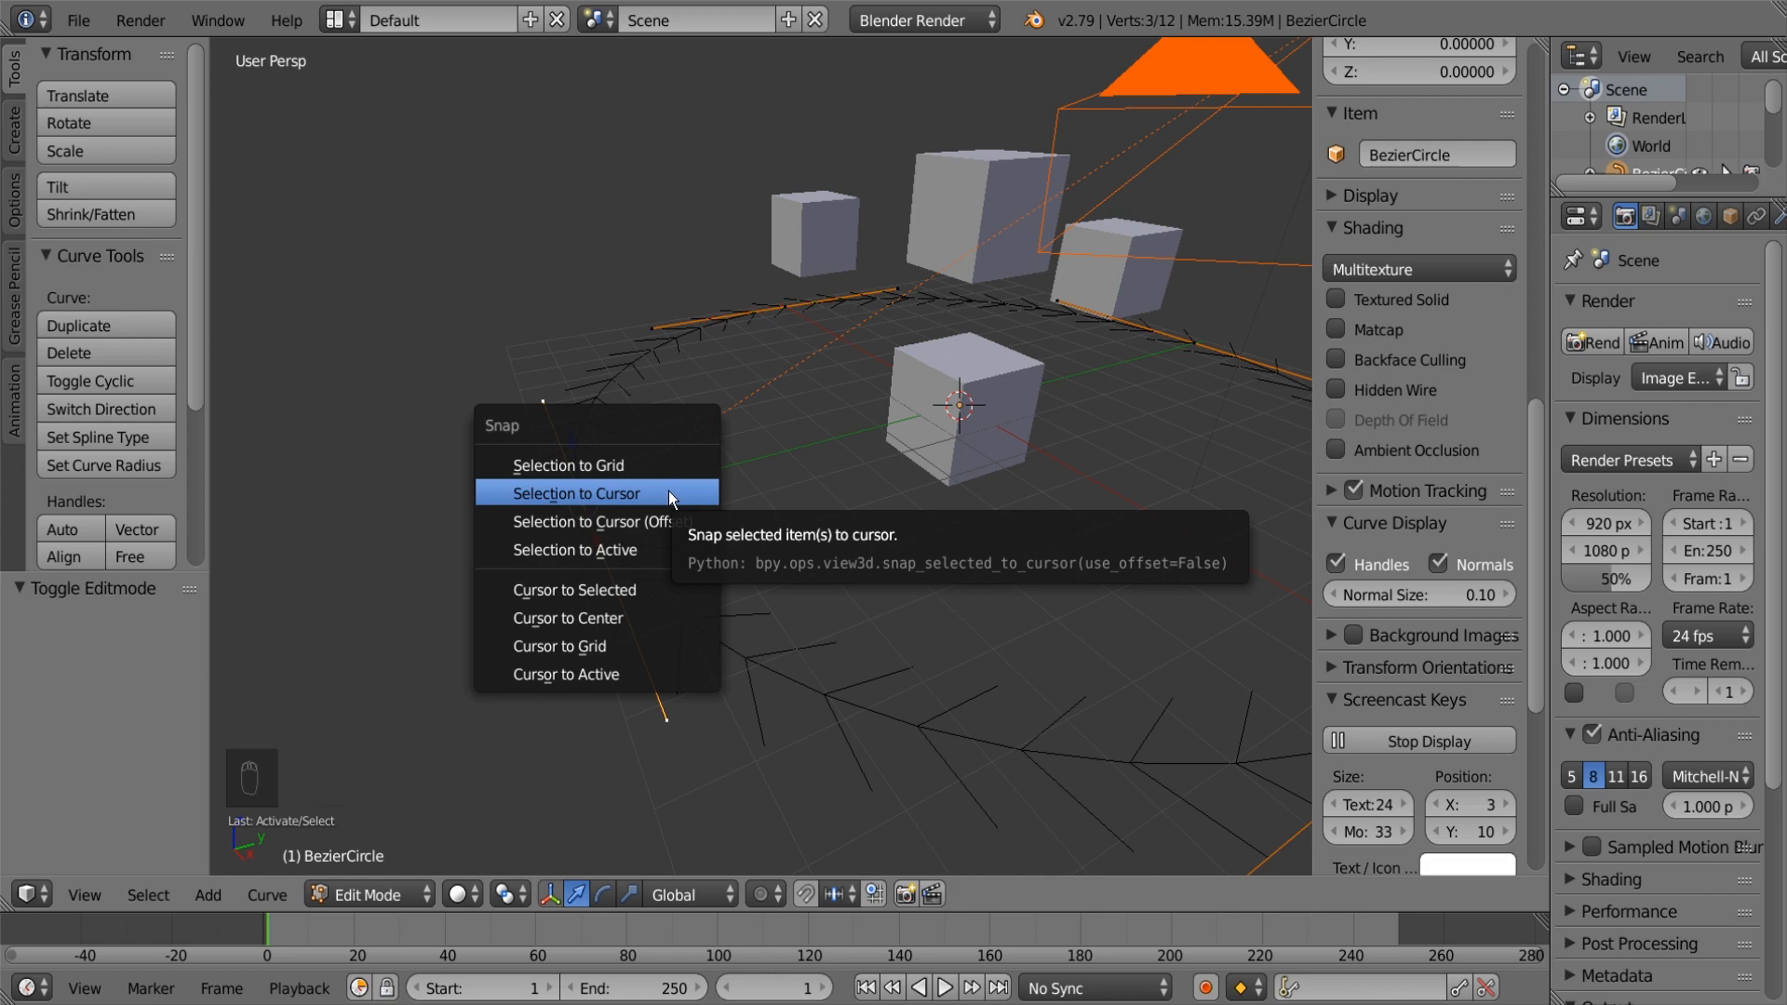
{"action": "left_click", "coordinate": [599, 592]}
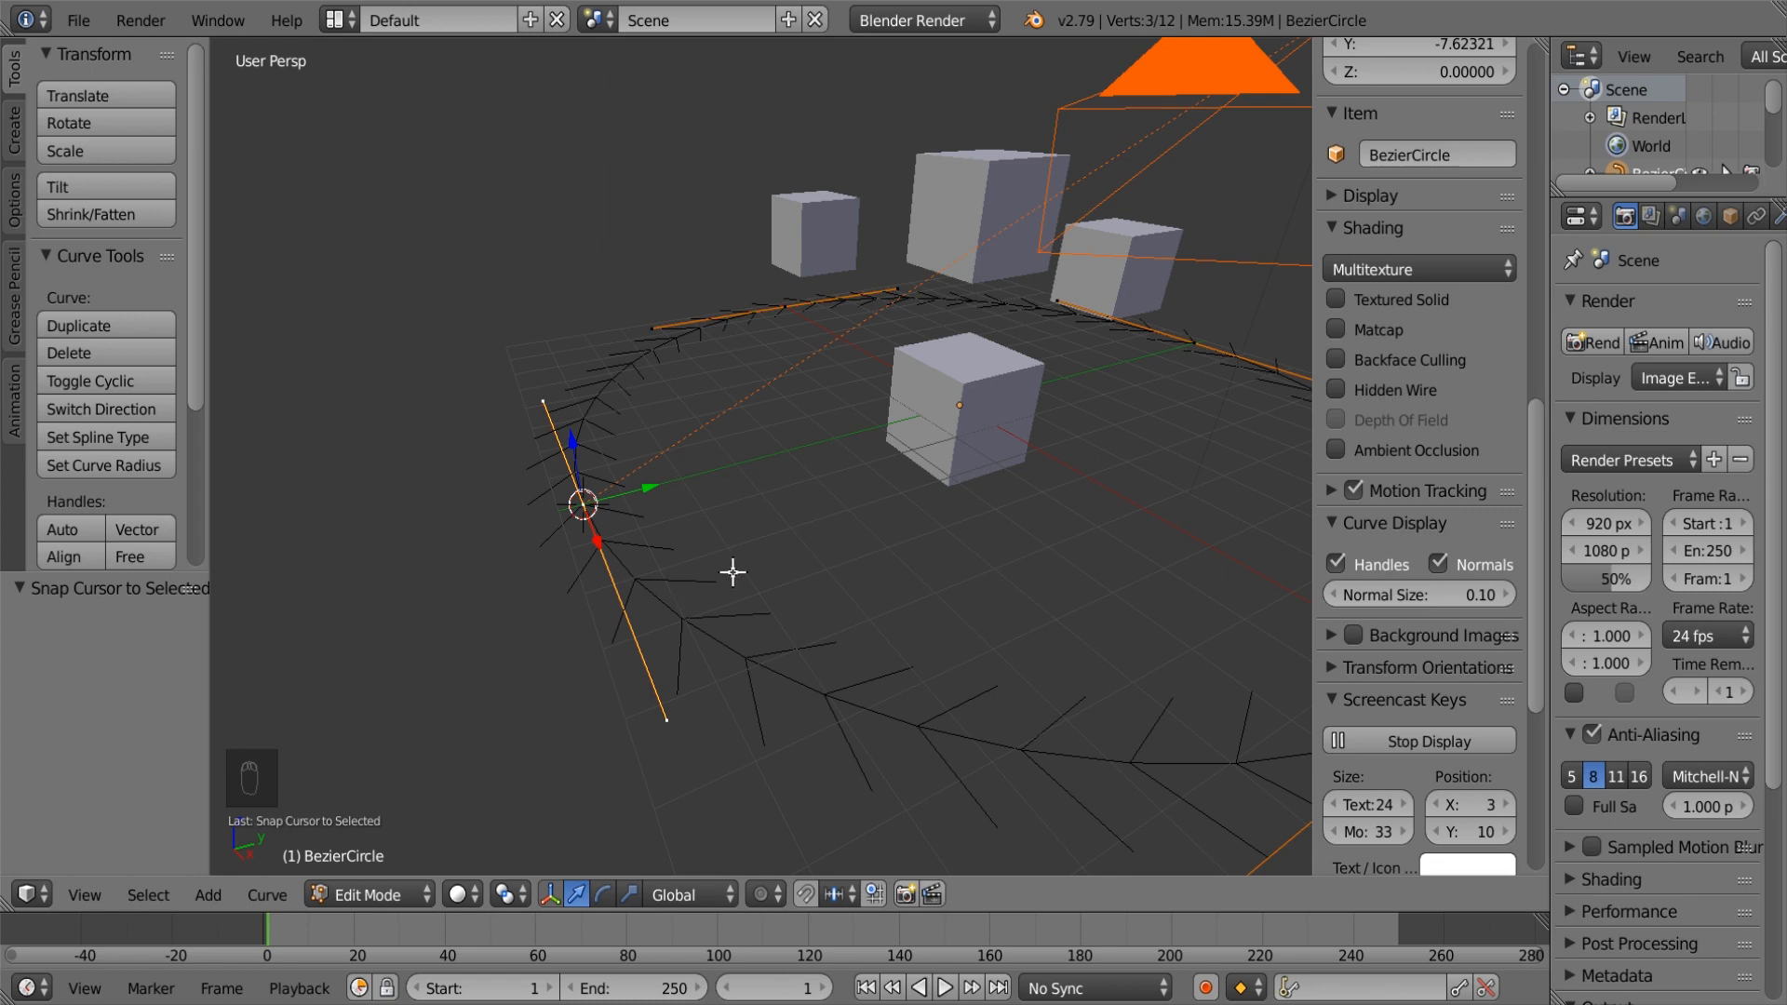
{"action": "key", "text": "Tab"}
Step: Snap the camera to the 3D cursor on the circle
{"action": "right_click", "coordinate": [1220, 71]}
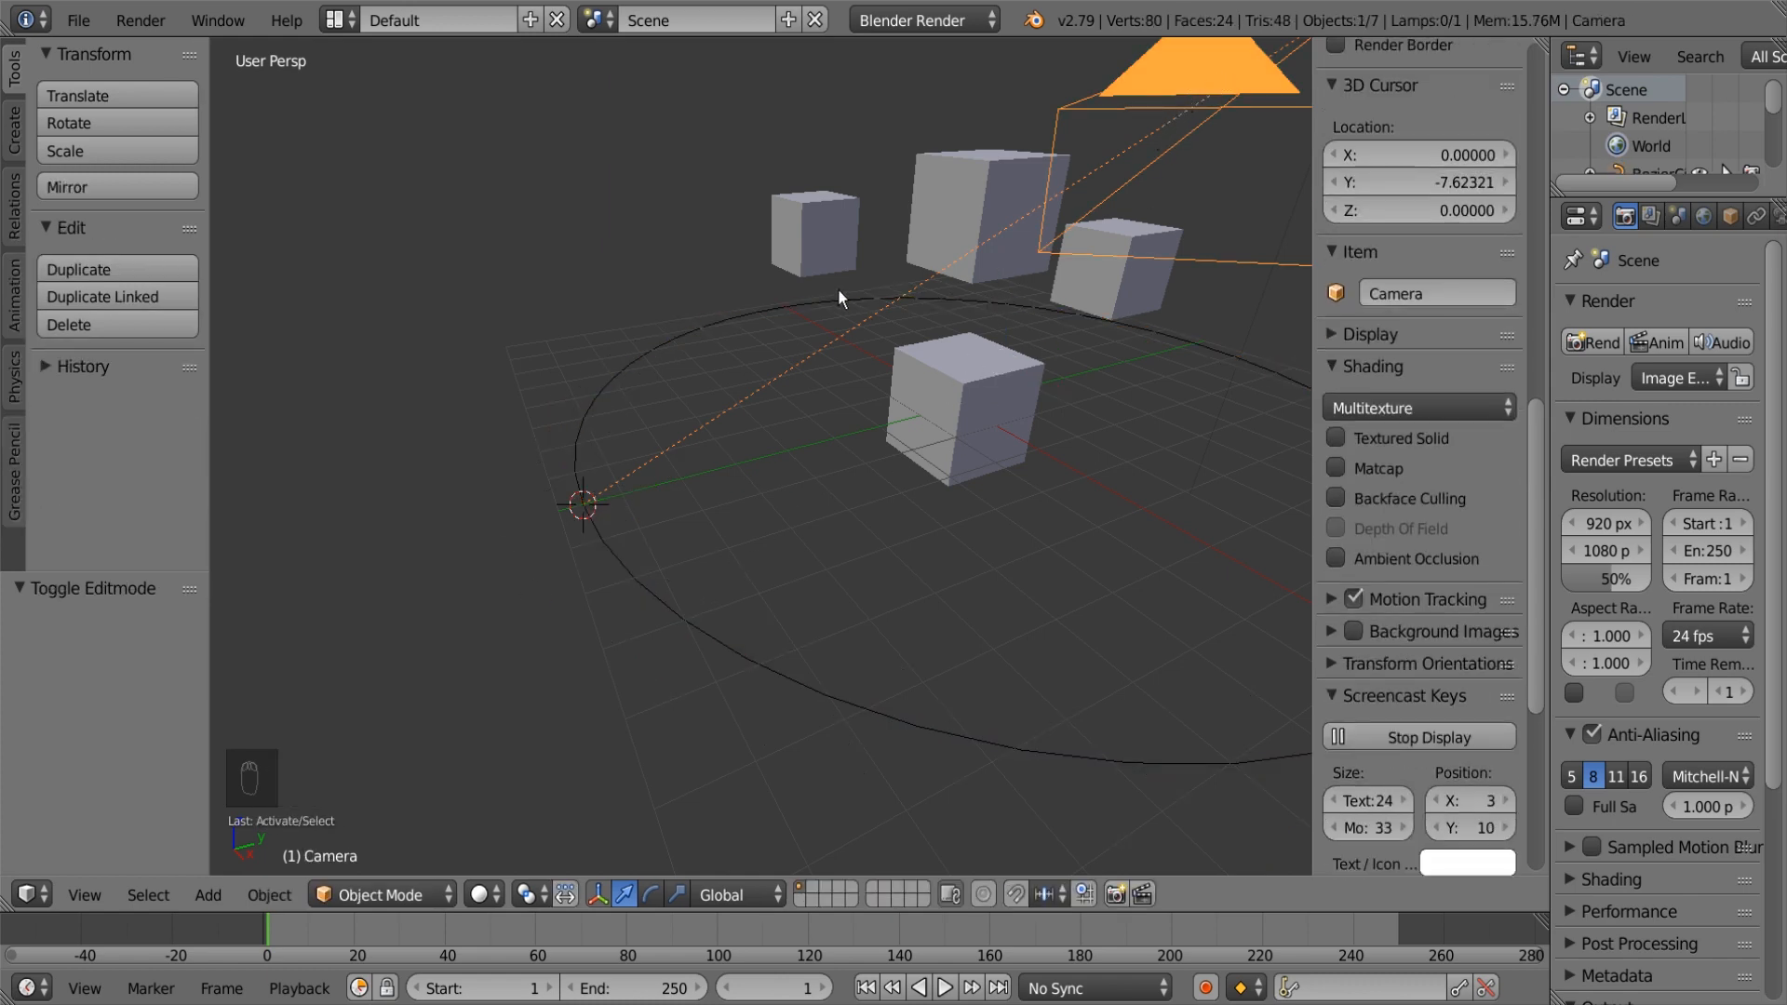
{"action": "key", "text": "shift+a"}
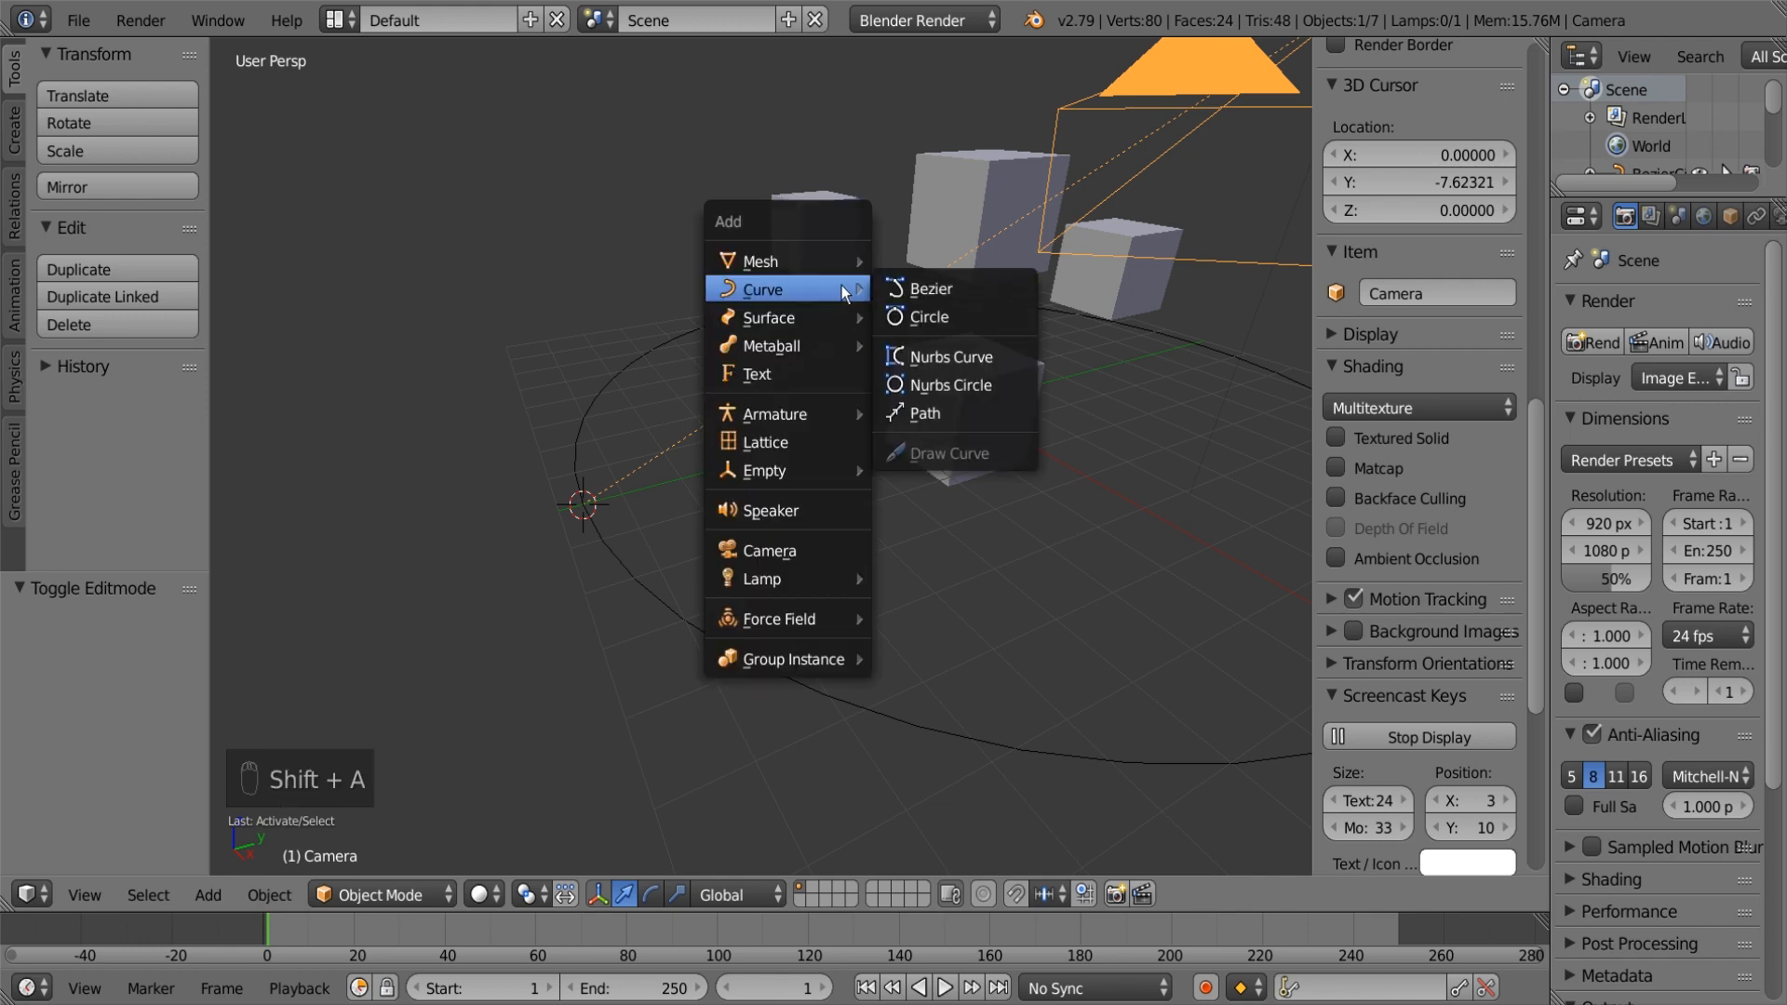
{"action": "key", "text": "shift+s"}
{"action": "key", "text": "shift+s"}
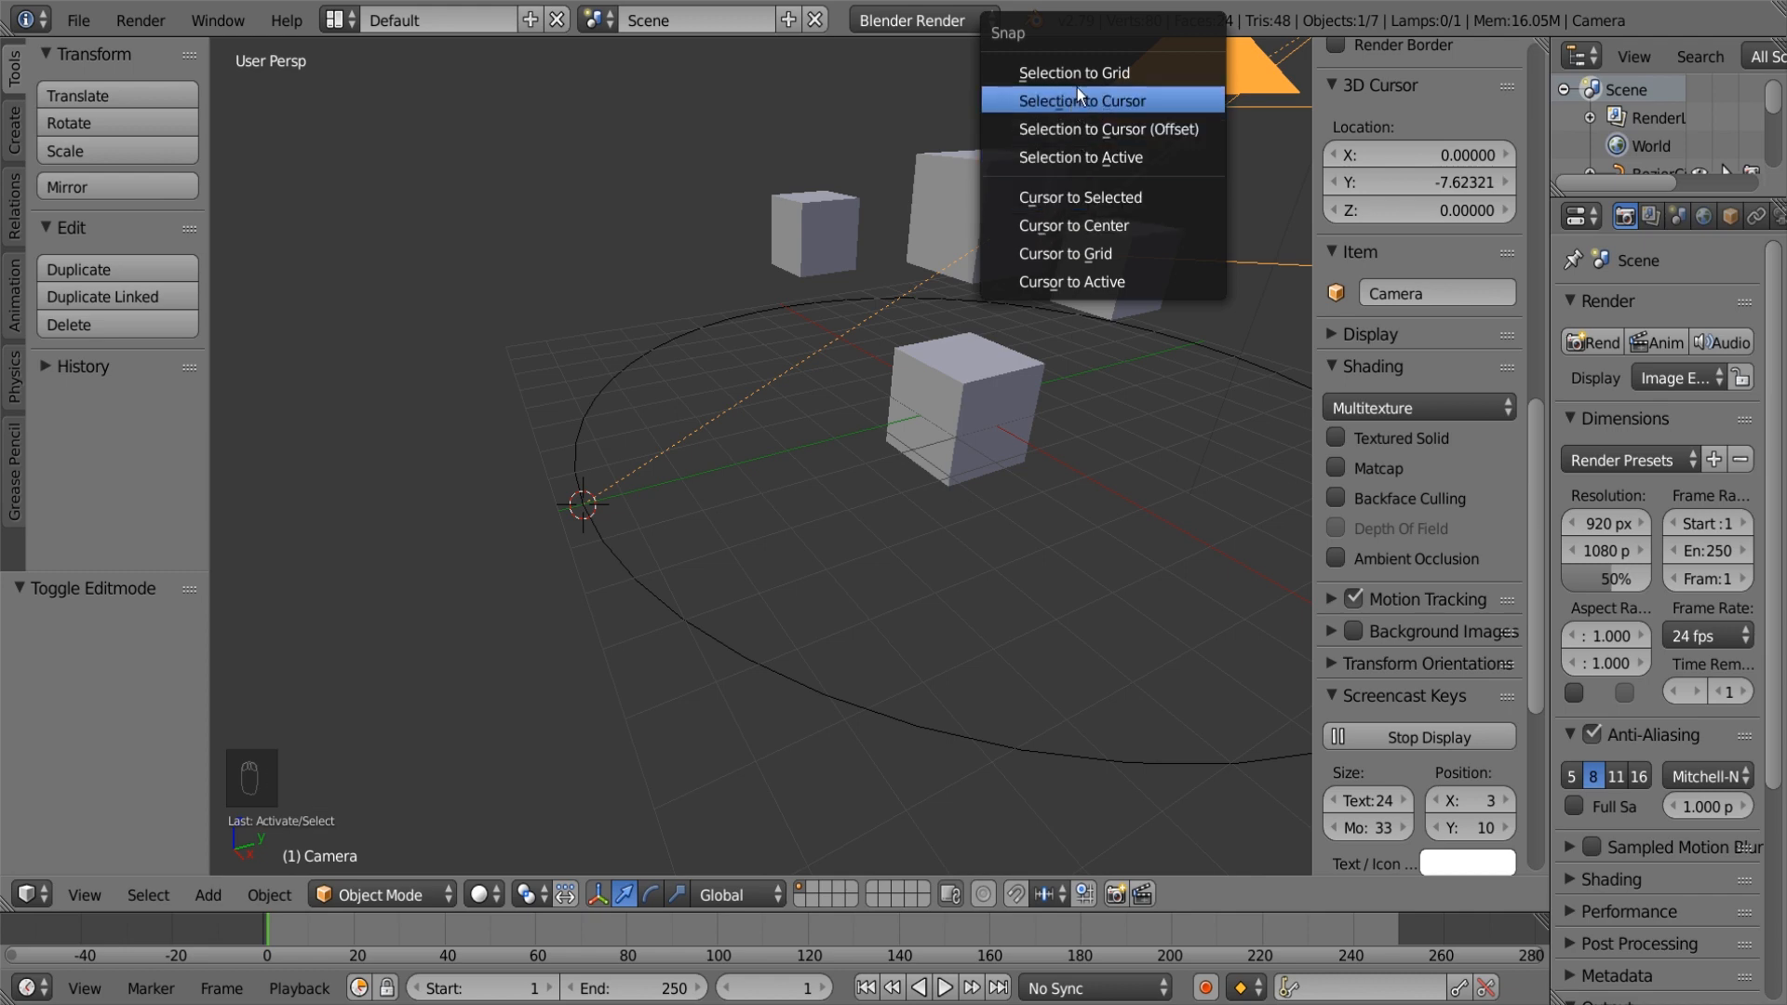
{"action": "left_click", "coordinate": [1097, 107]}
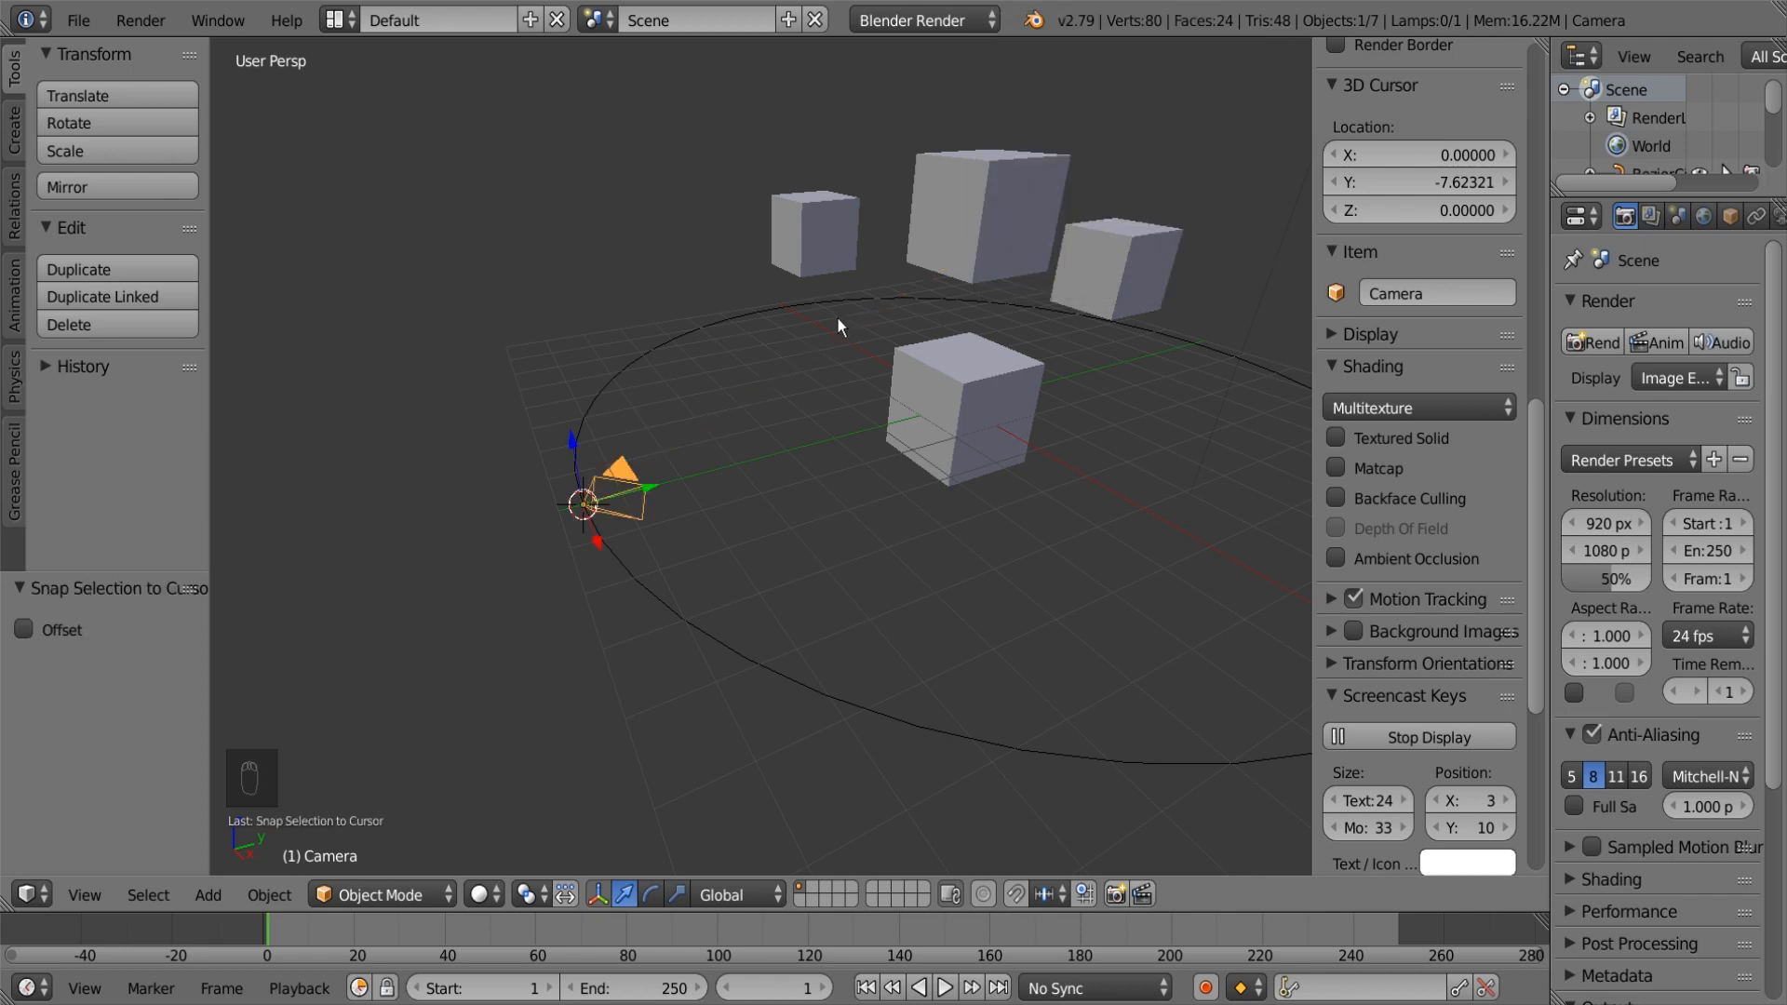
Step: Play the animation to check the camera's travel along the circle, and stop the playback
{"action": "key", "text": "shift+f"}
{"action": "key", "text": "Return"}
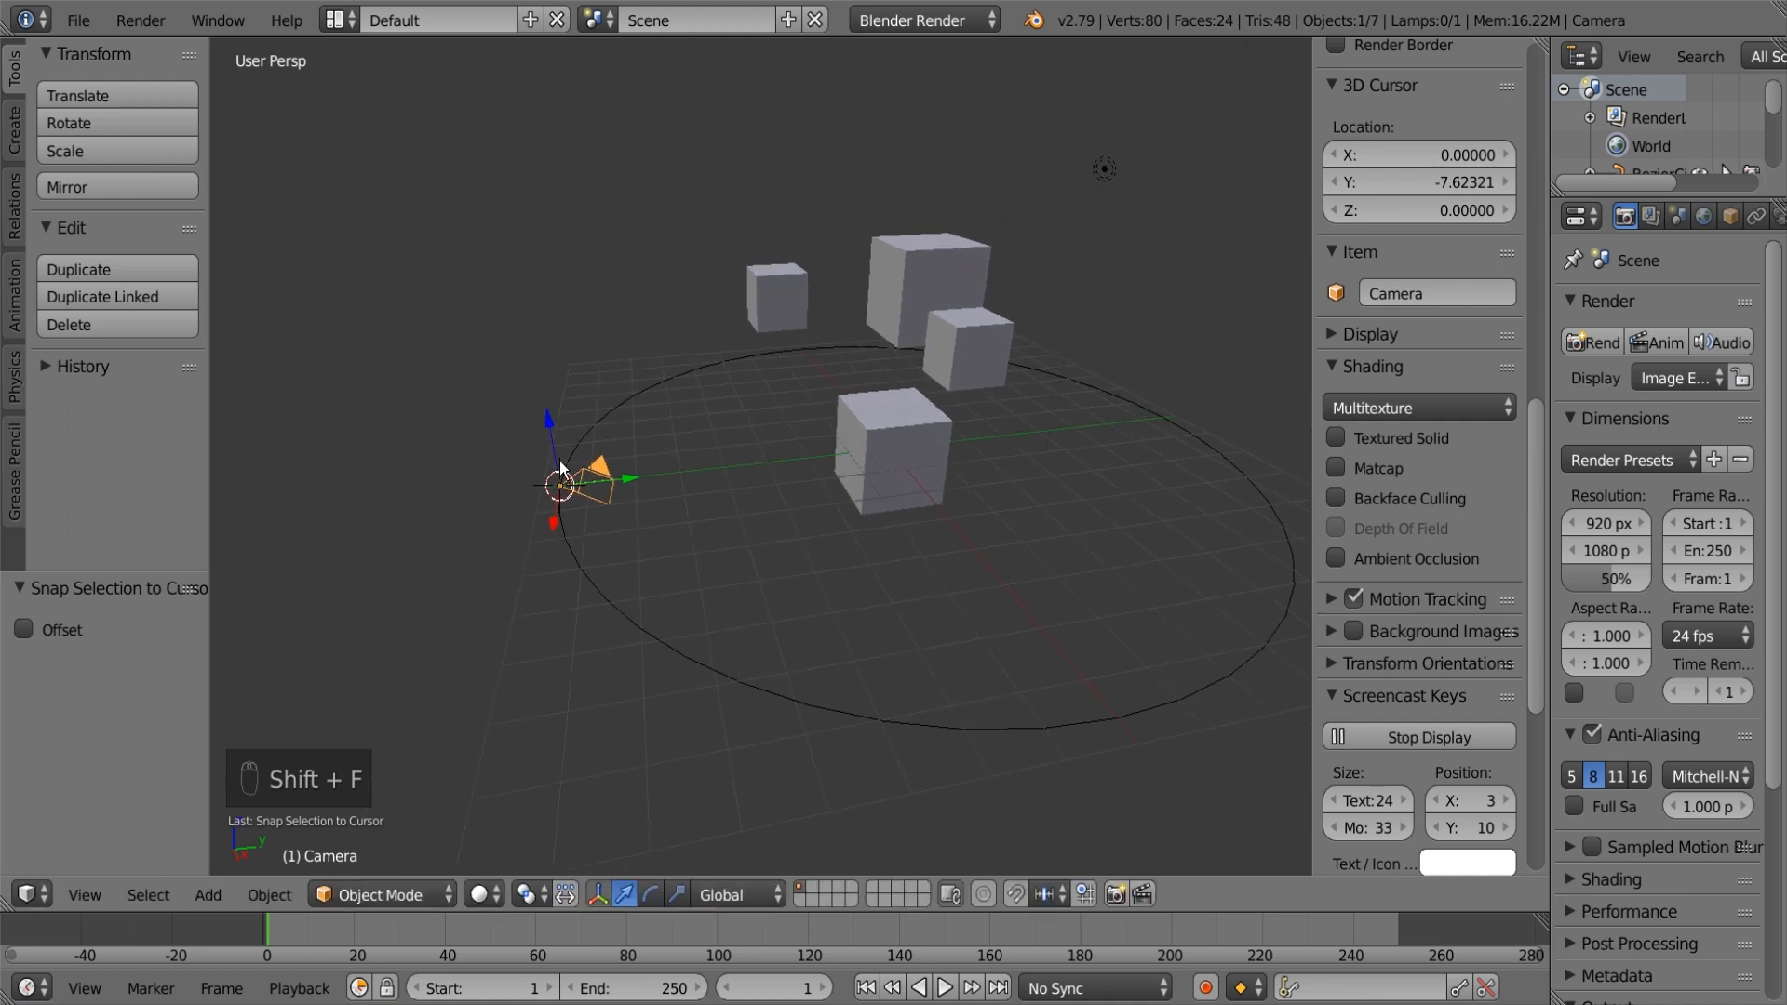
{"action": "left_click", "coordinate": [944, 988]}
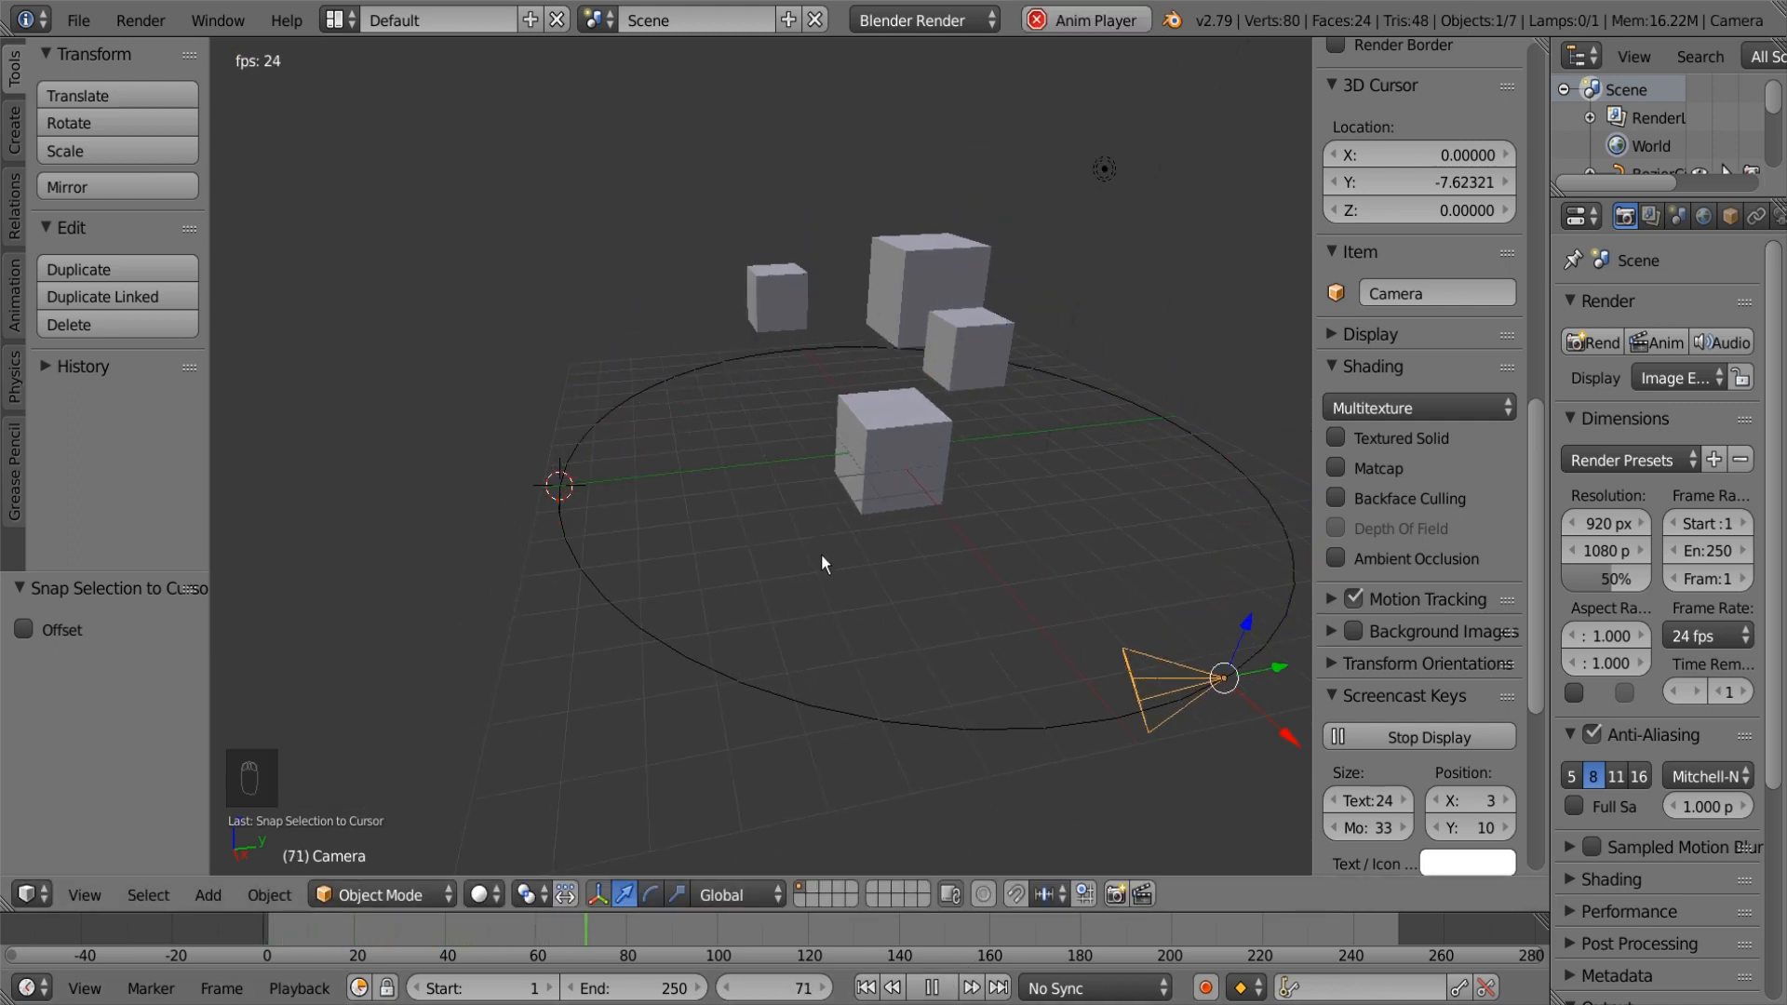
{"action": "left_click", "coordinate": [931, 989]}
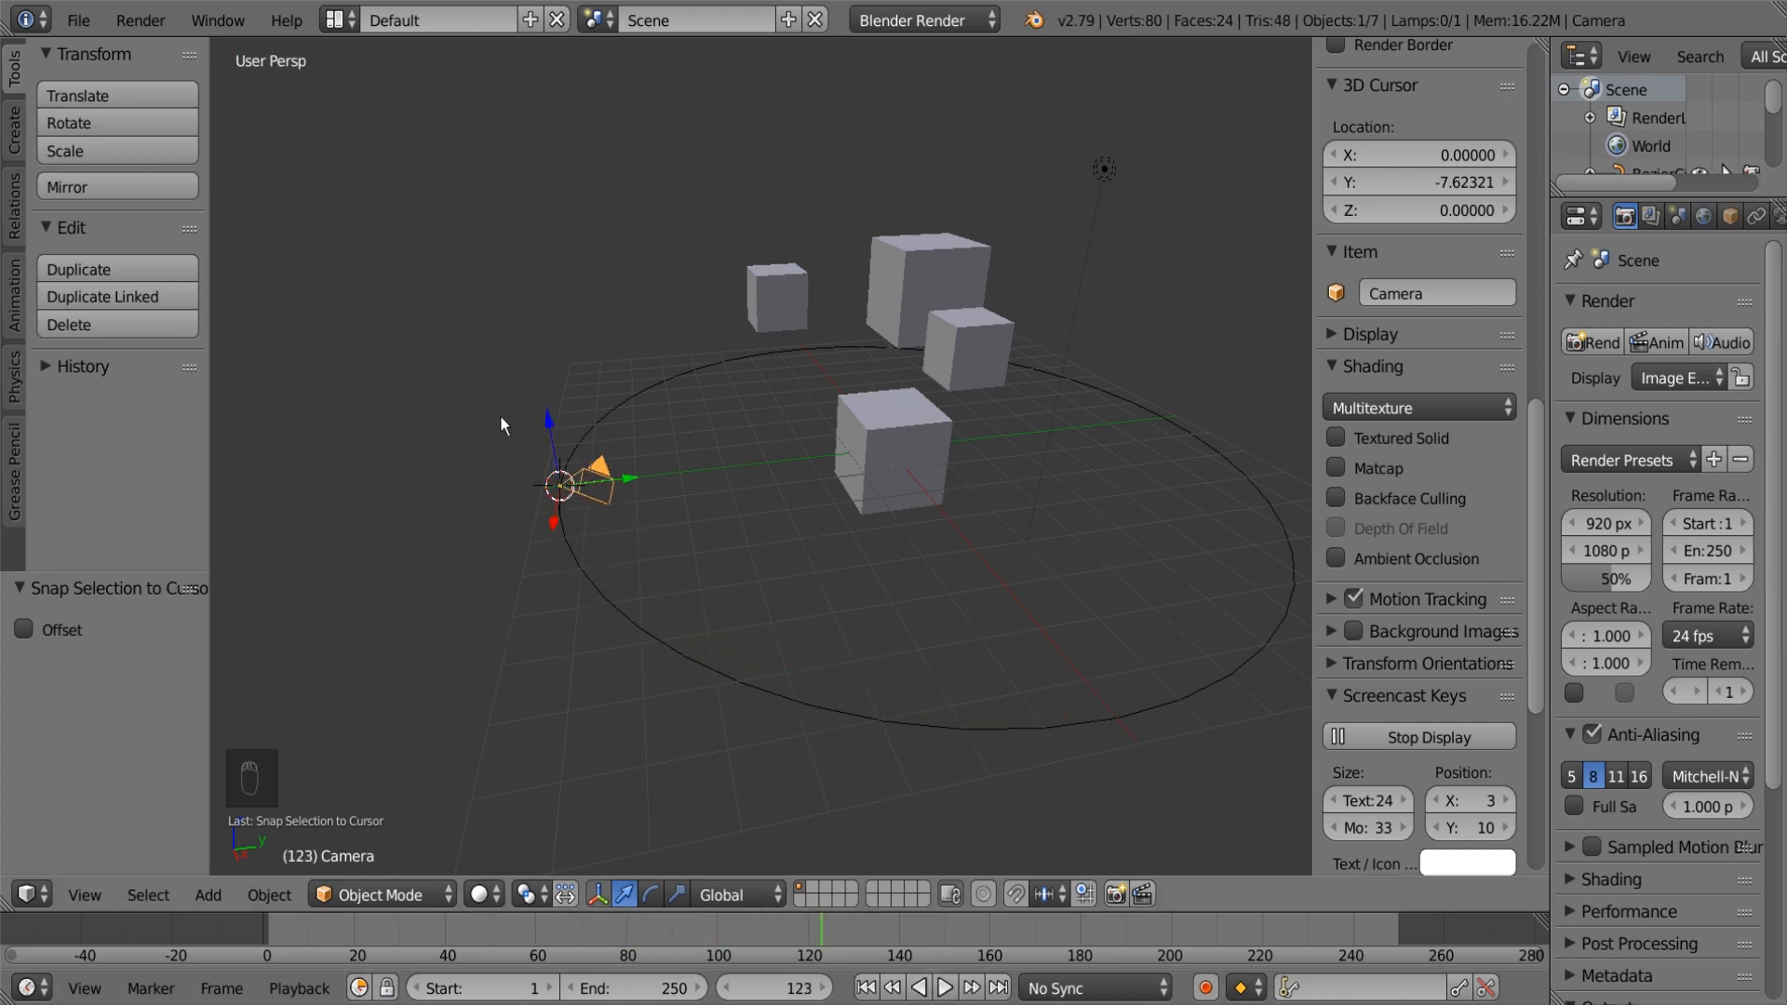
{"action": "right_click", "coordinate": [603, 467]}
{"action": "right_click", "coordinate": [969, 486]}
{"action": "key", "text": "shift+a"}
{"action": "mouse_move", "coordinate": [960, 490]}
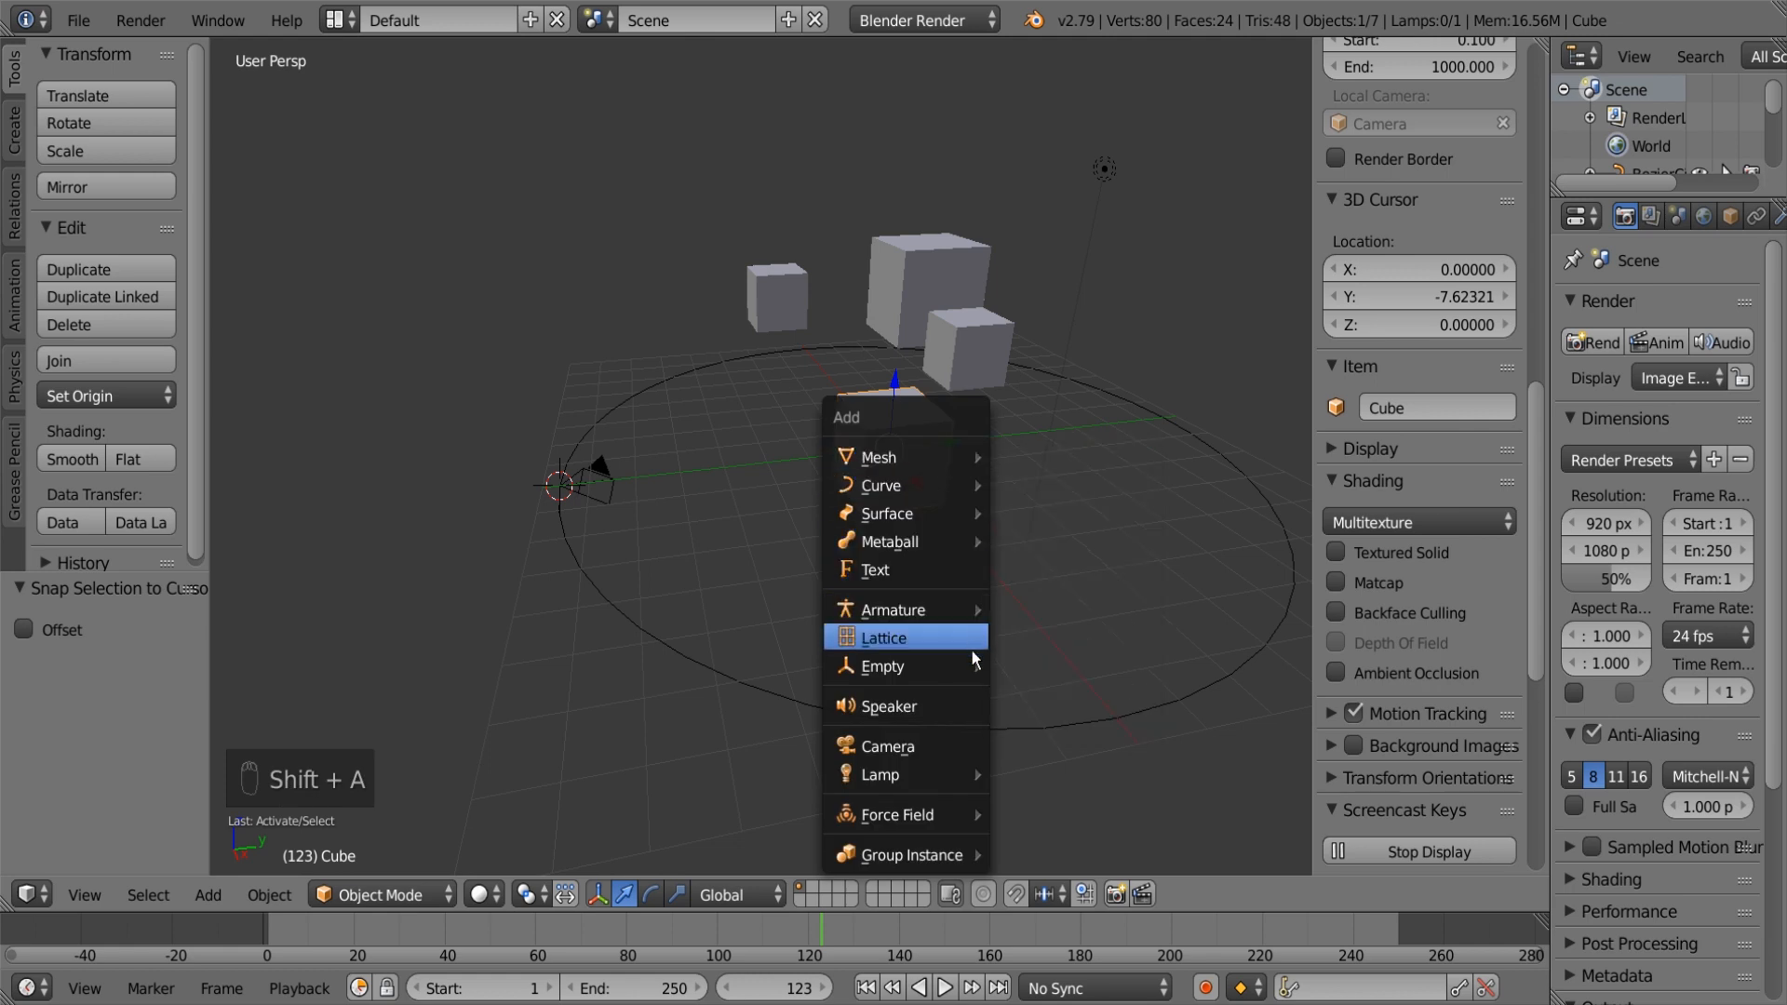
{"action": "mouse_move", "coordinate": [975, 668]}
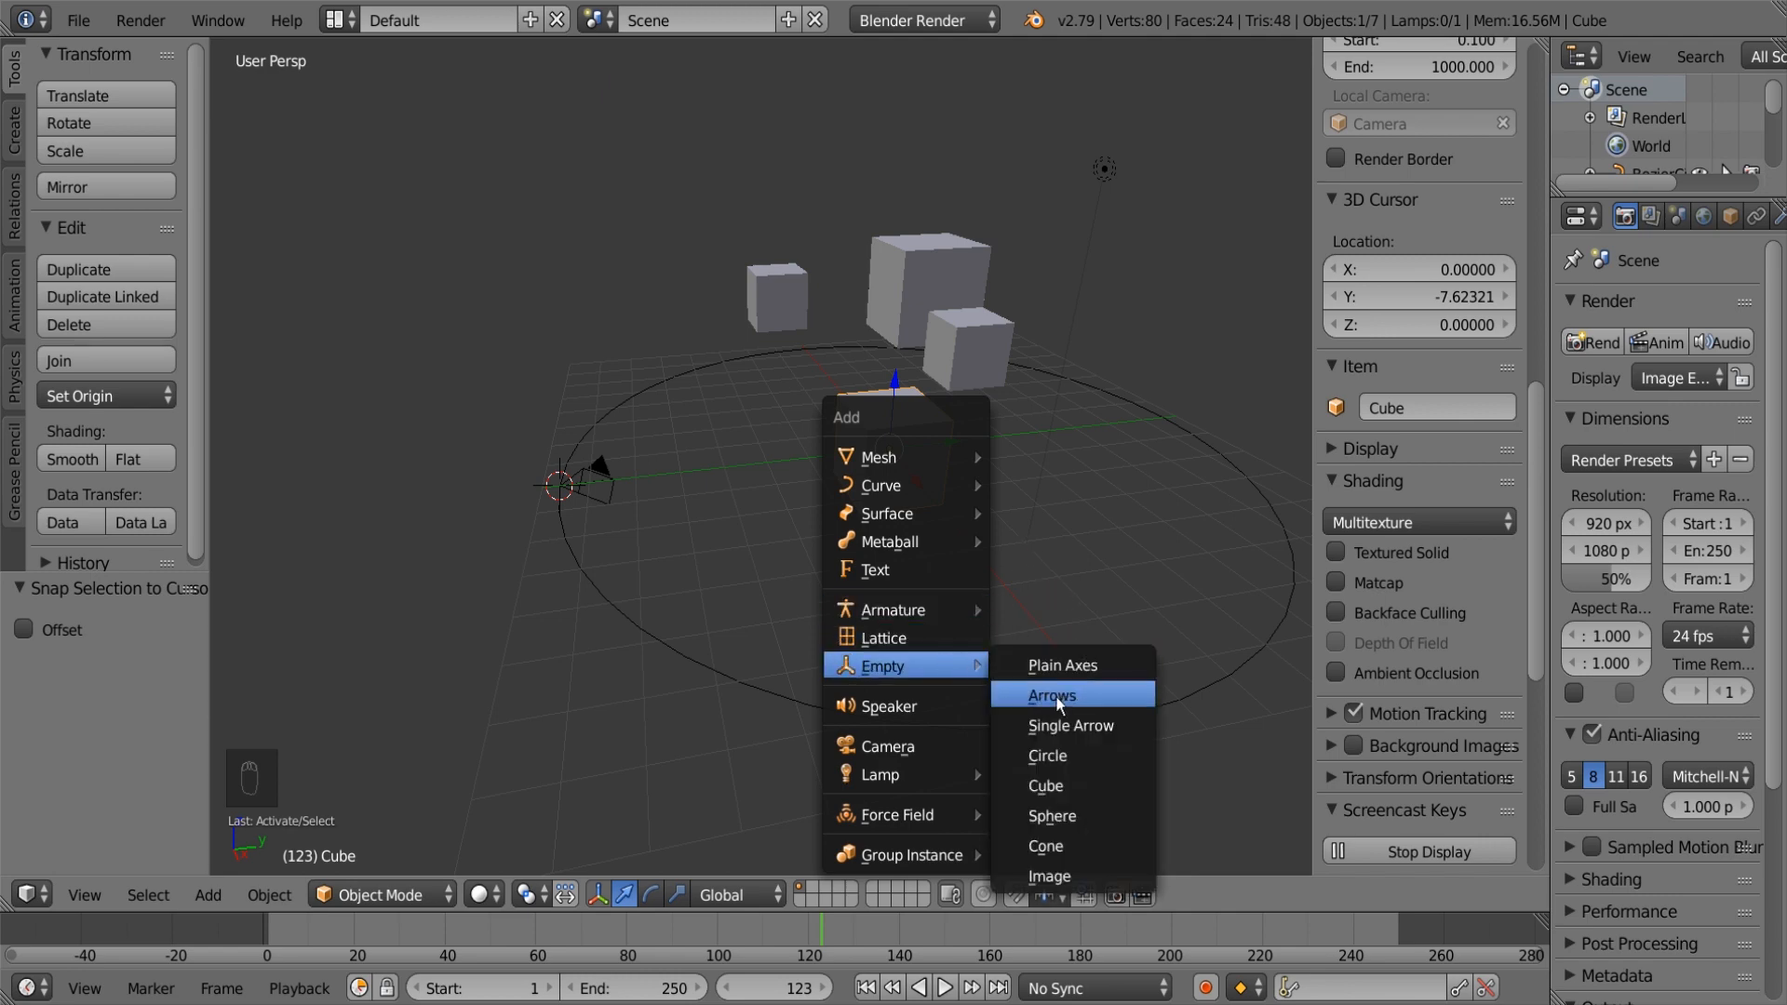
{"action": "left_click_drag", "start_coordinate": [916, 481], "coordinate": [904, 470]}
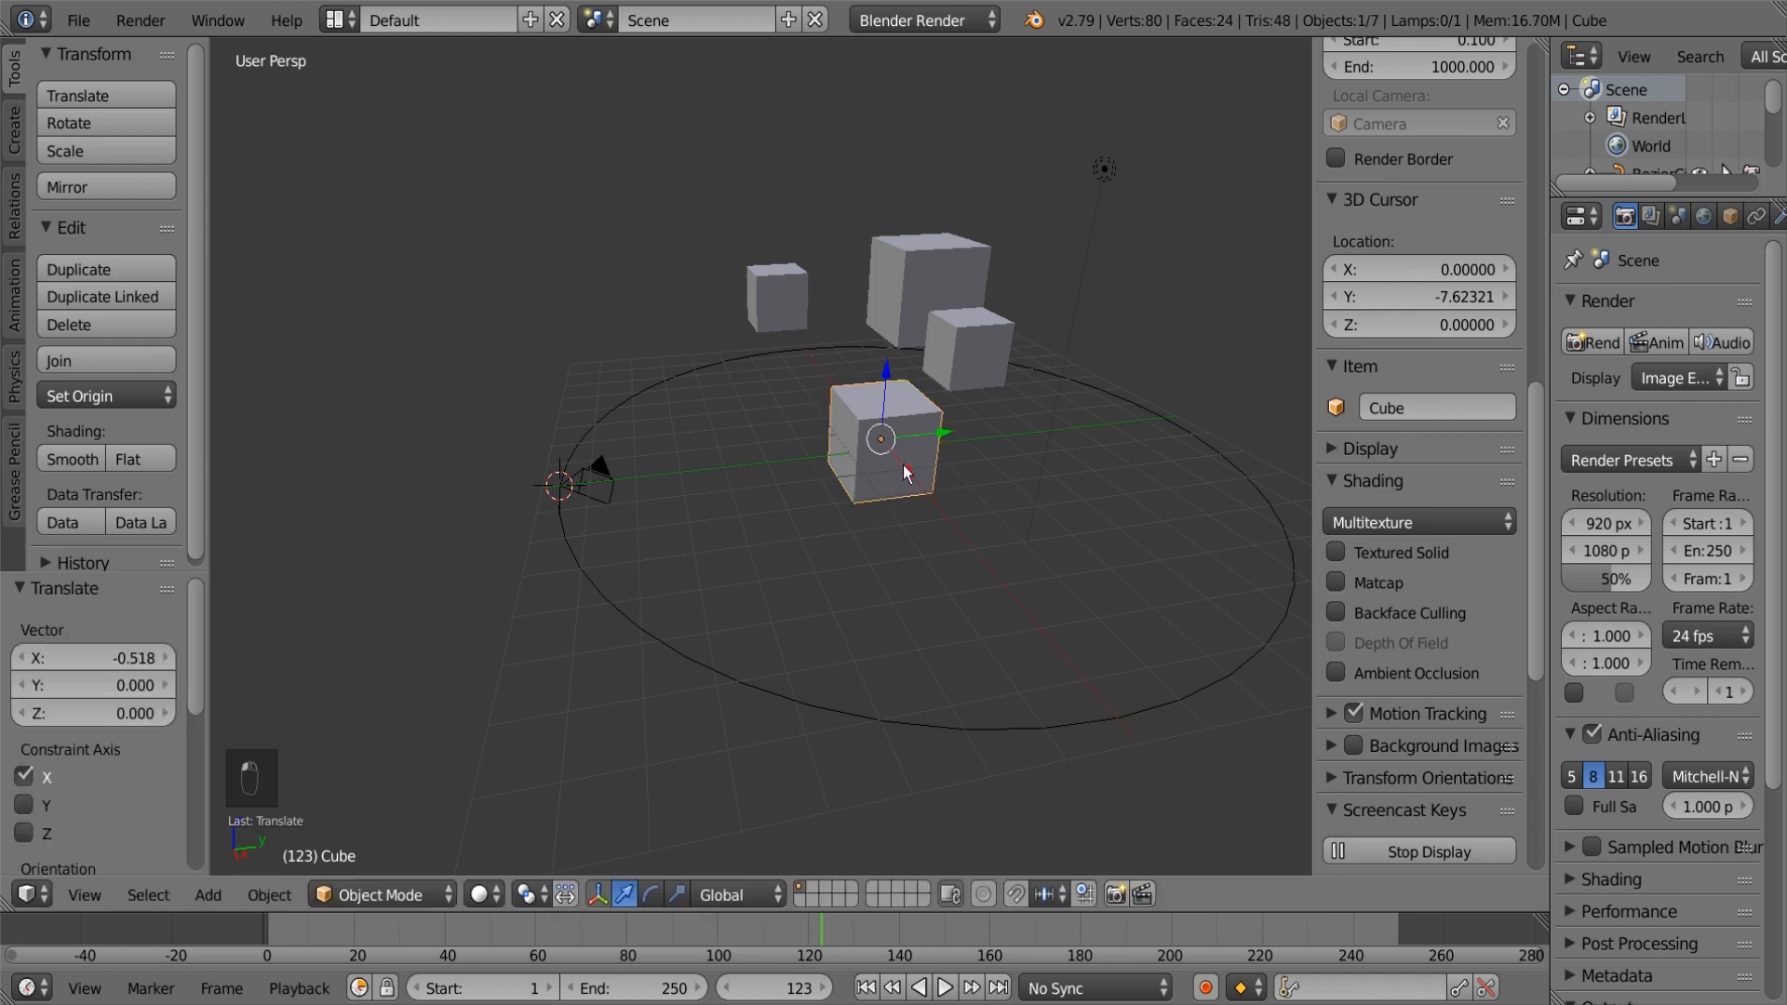
{"action": "key", "text": "ctrl+z"}
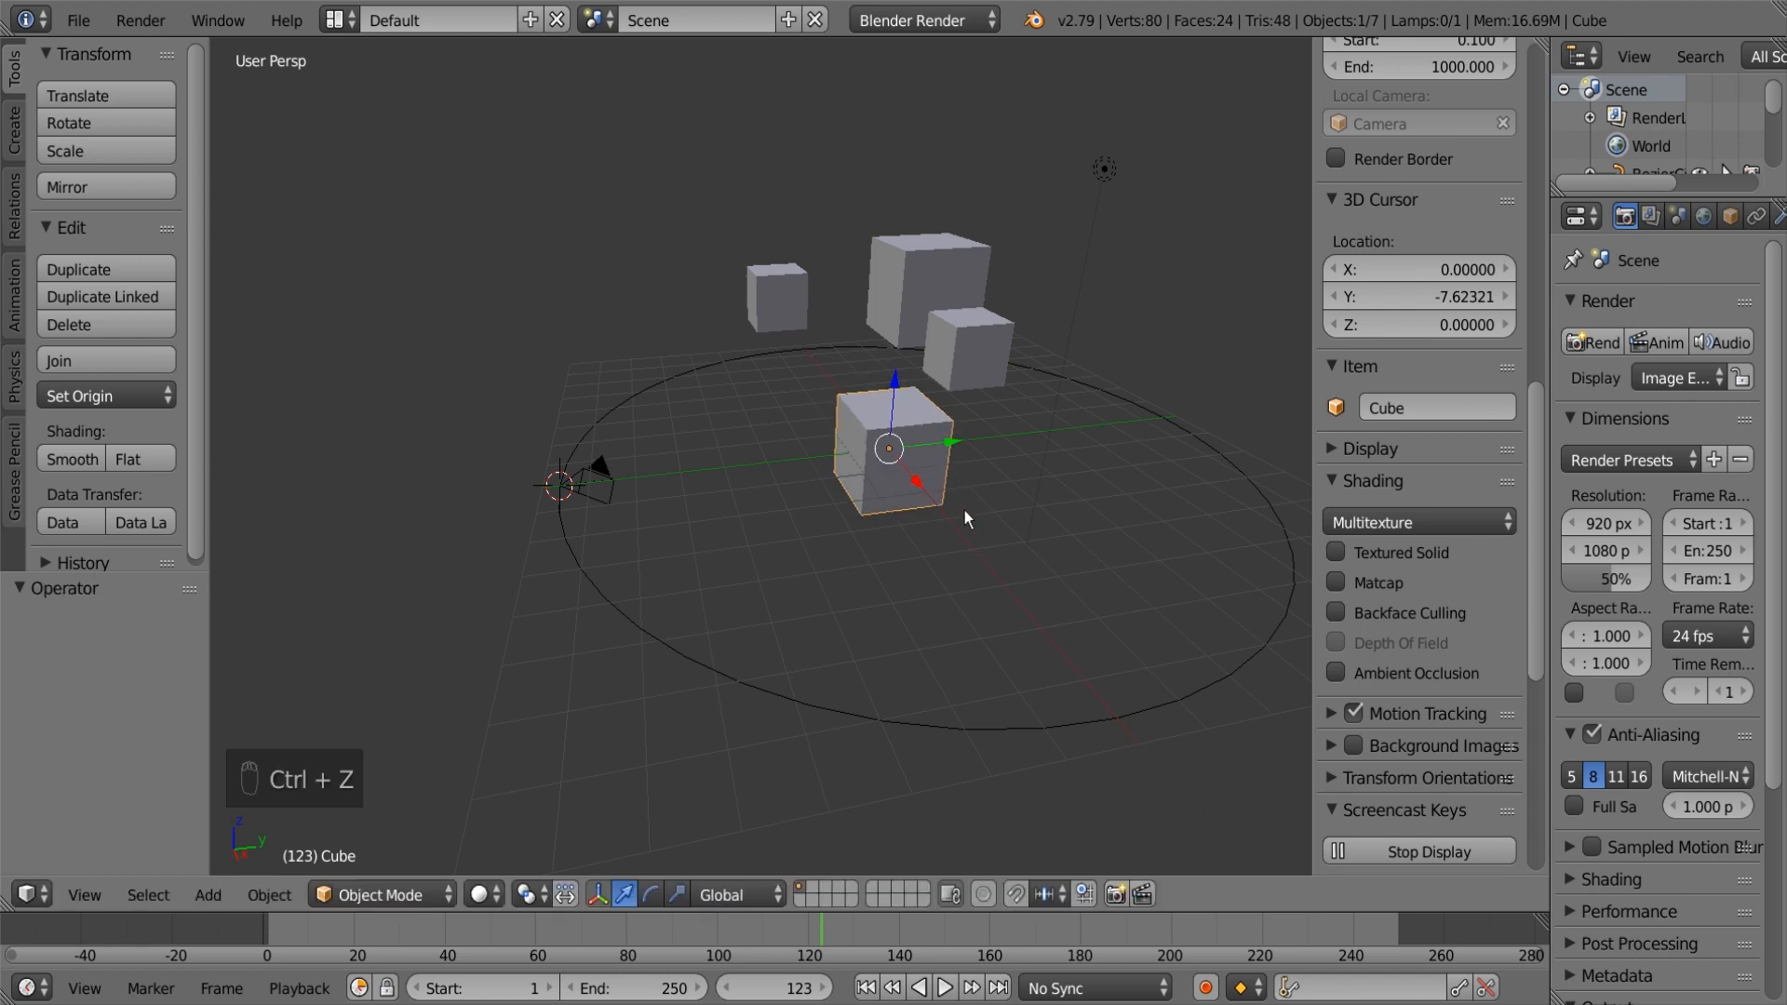
Step: Add a Track To constraint to the camera with the central cube on the grid as its target
{"action": "right_click", "coordinate": [605, 475]}
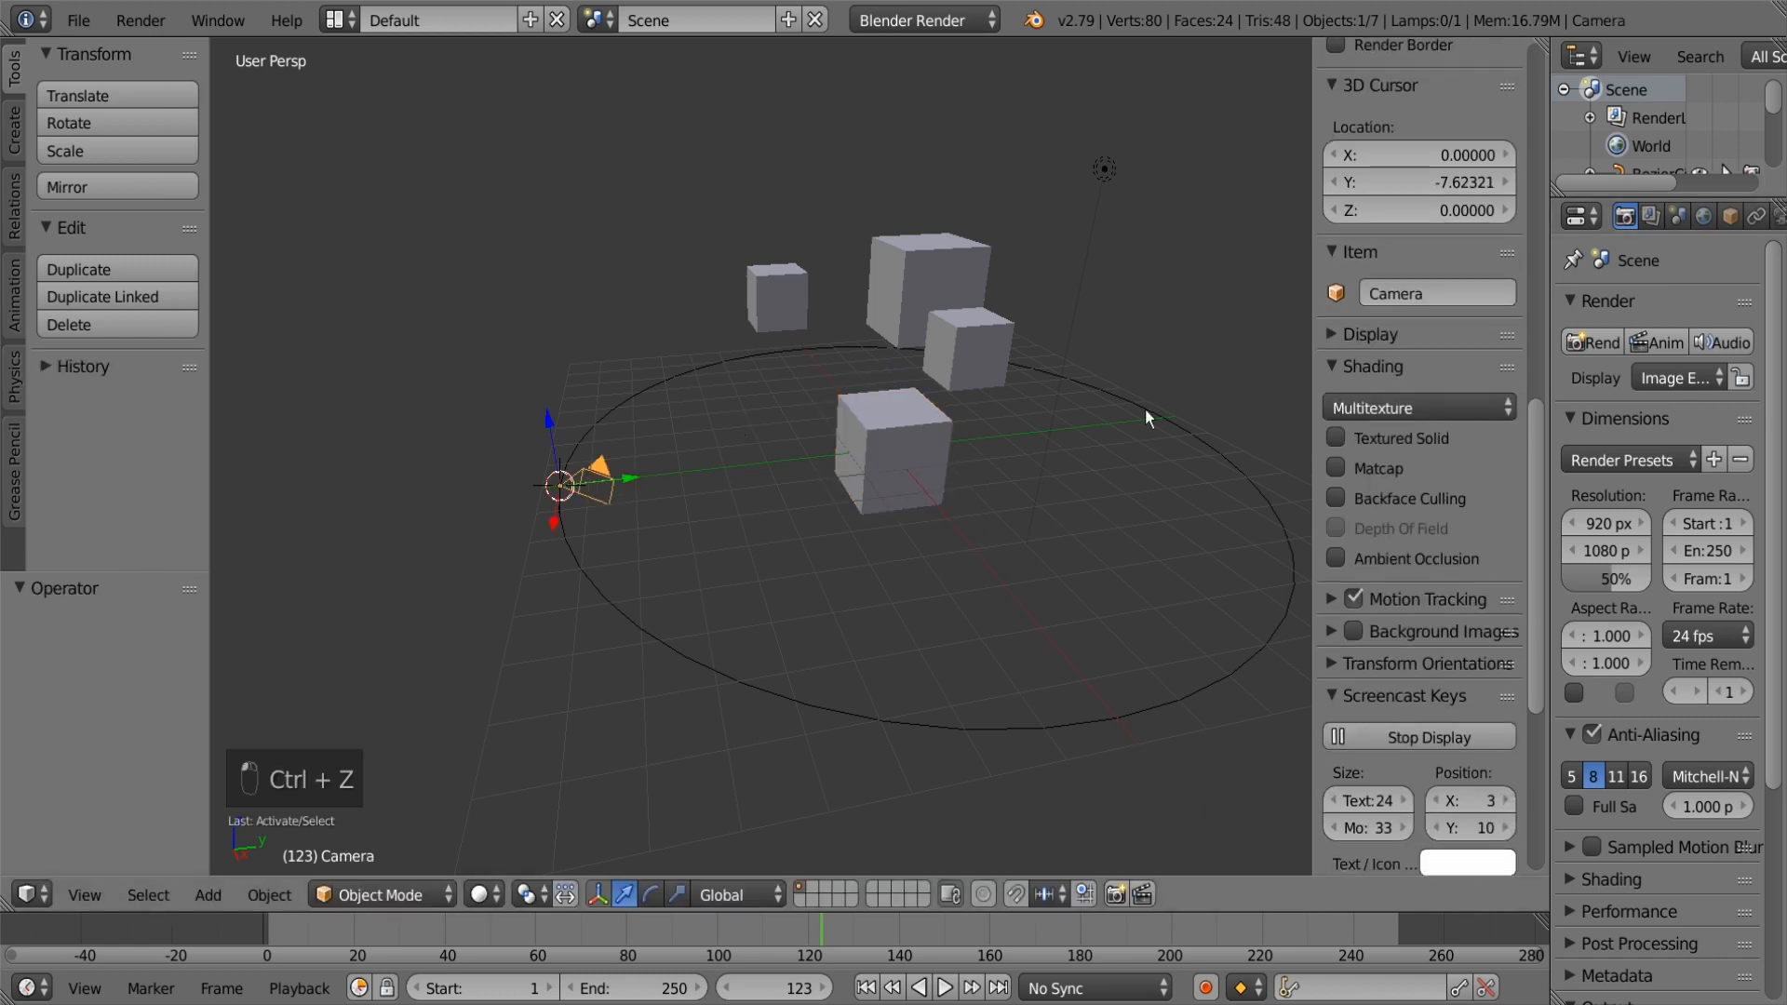
{"action": "left_click_drag", "start_coordinate": [1550, 266], "coordinate": [1325, 256]}
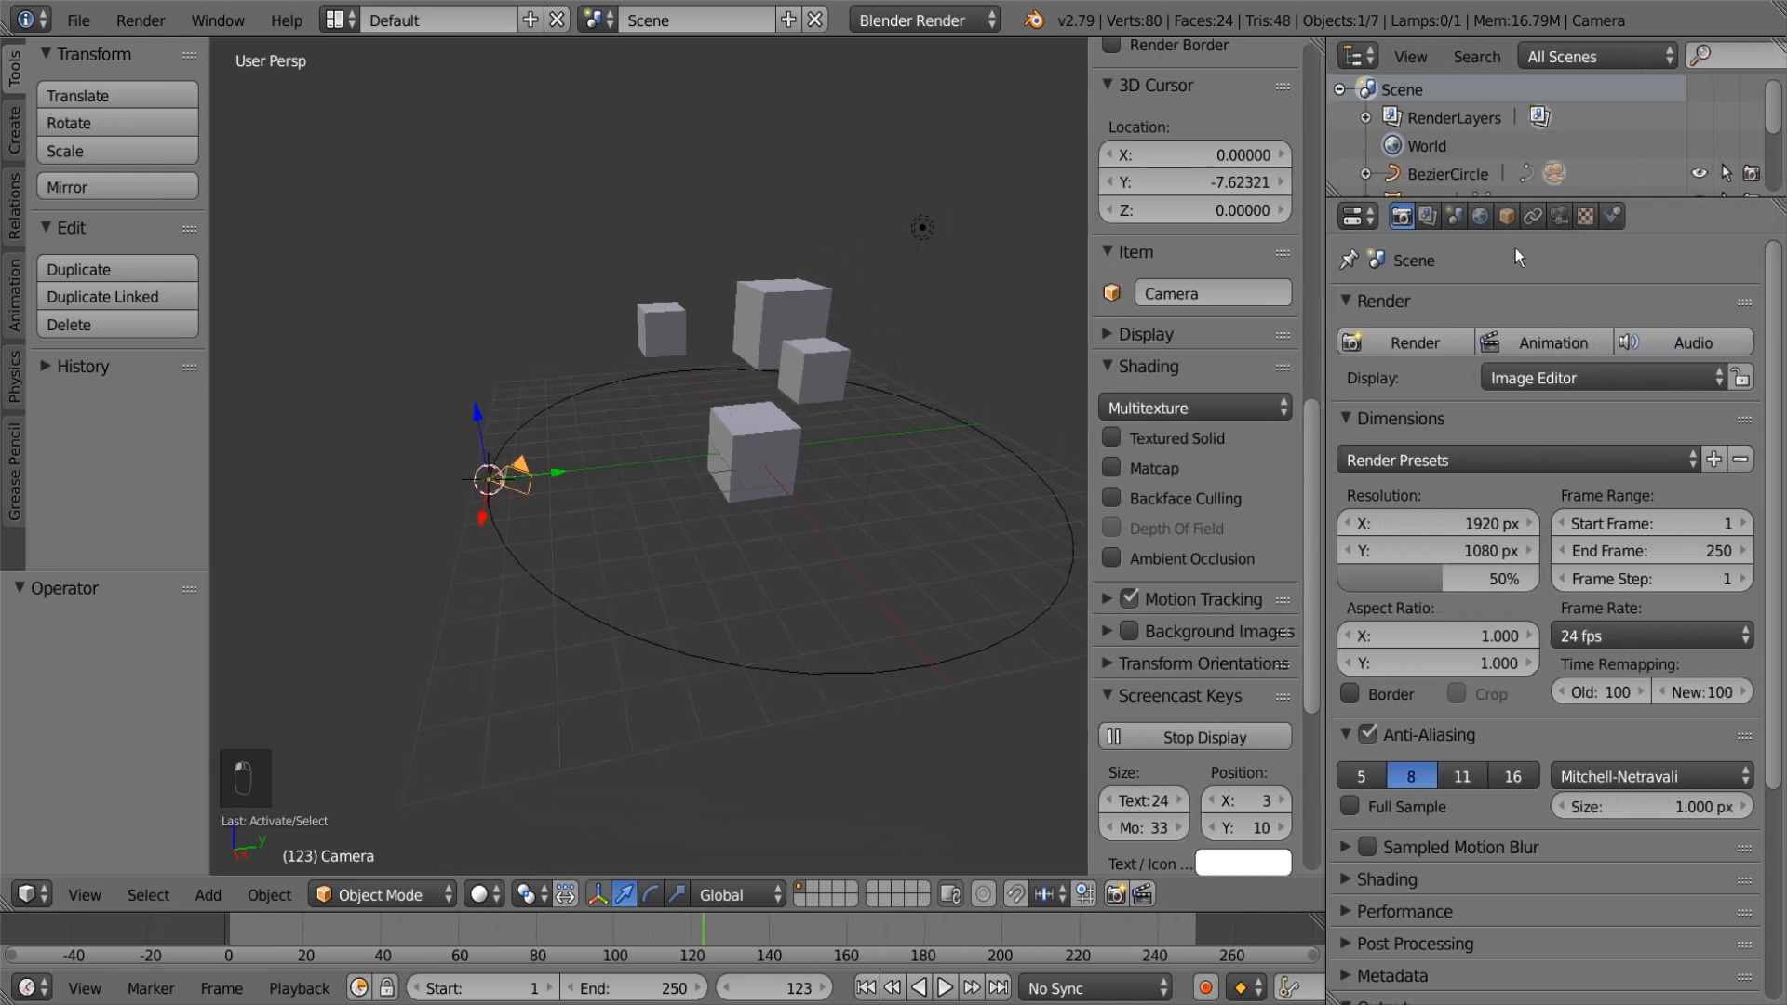
{"action": "left_click", "coordinate": [1555, 219]}
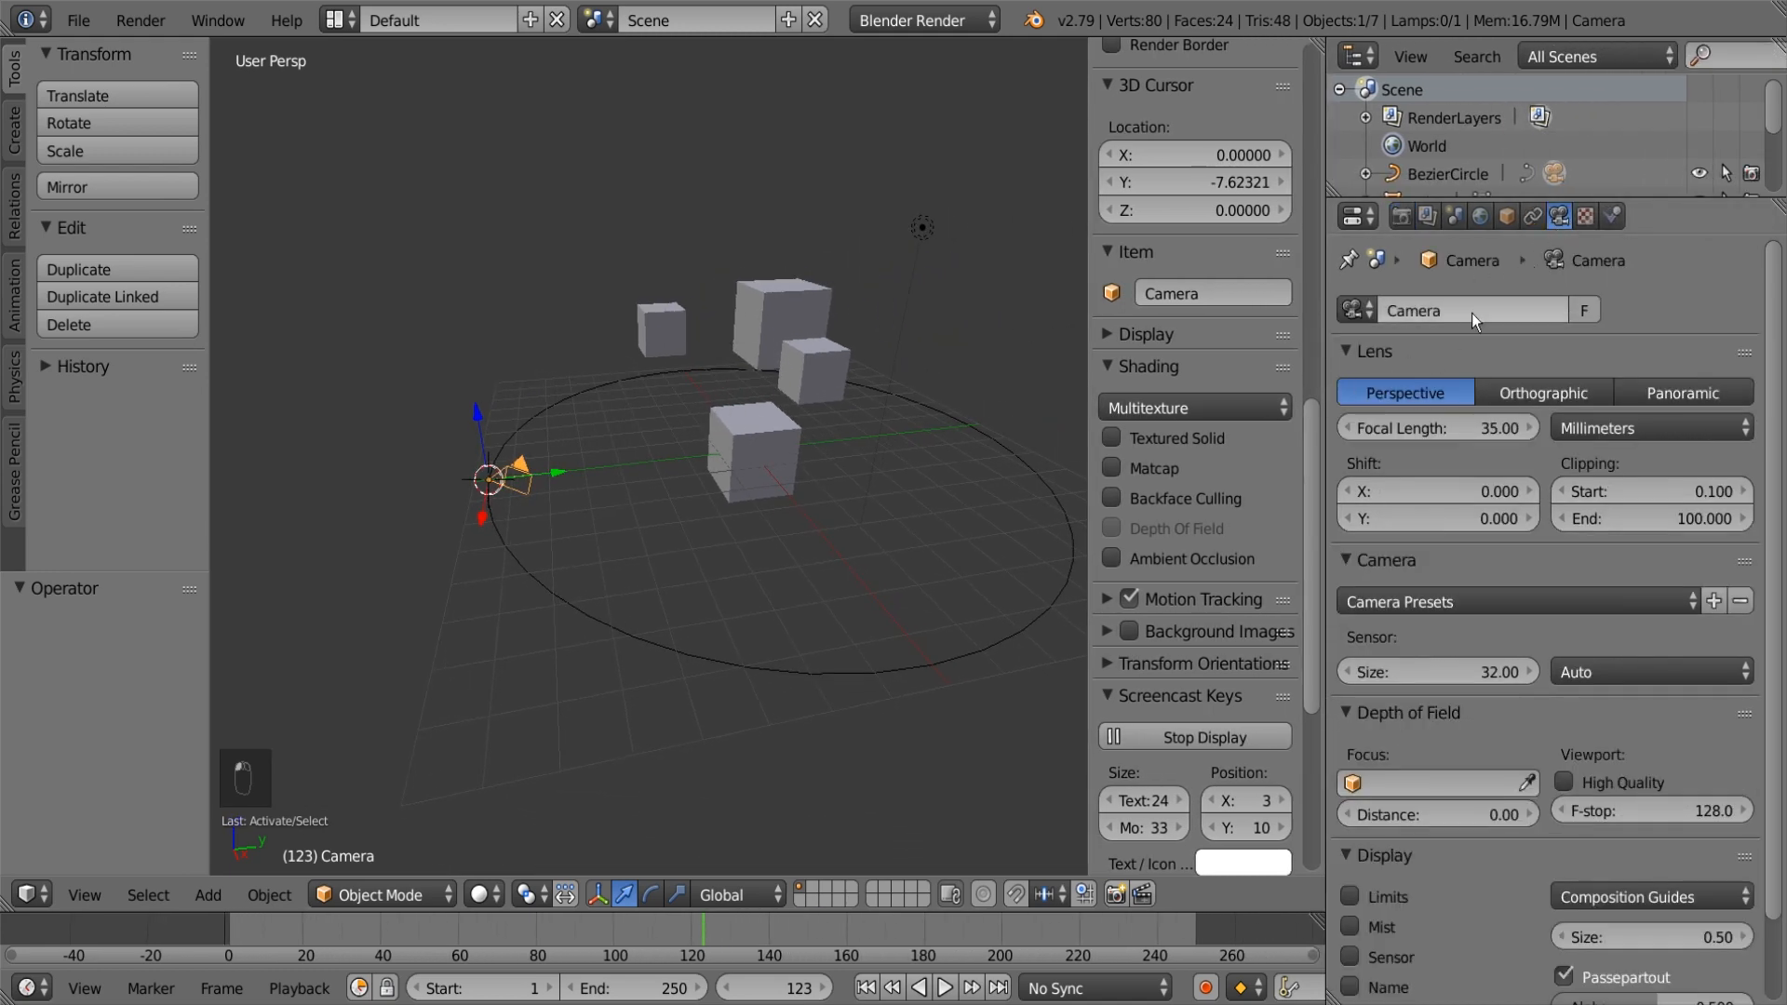
{"action": "left_click", "coordinate": [1533, 217]}
{"action": "left_click", "coordinate": [1449, 309]}
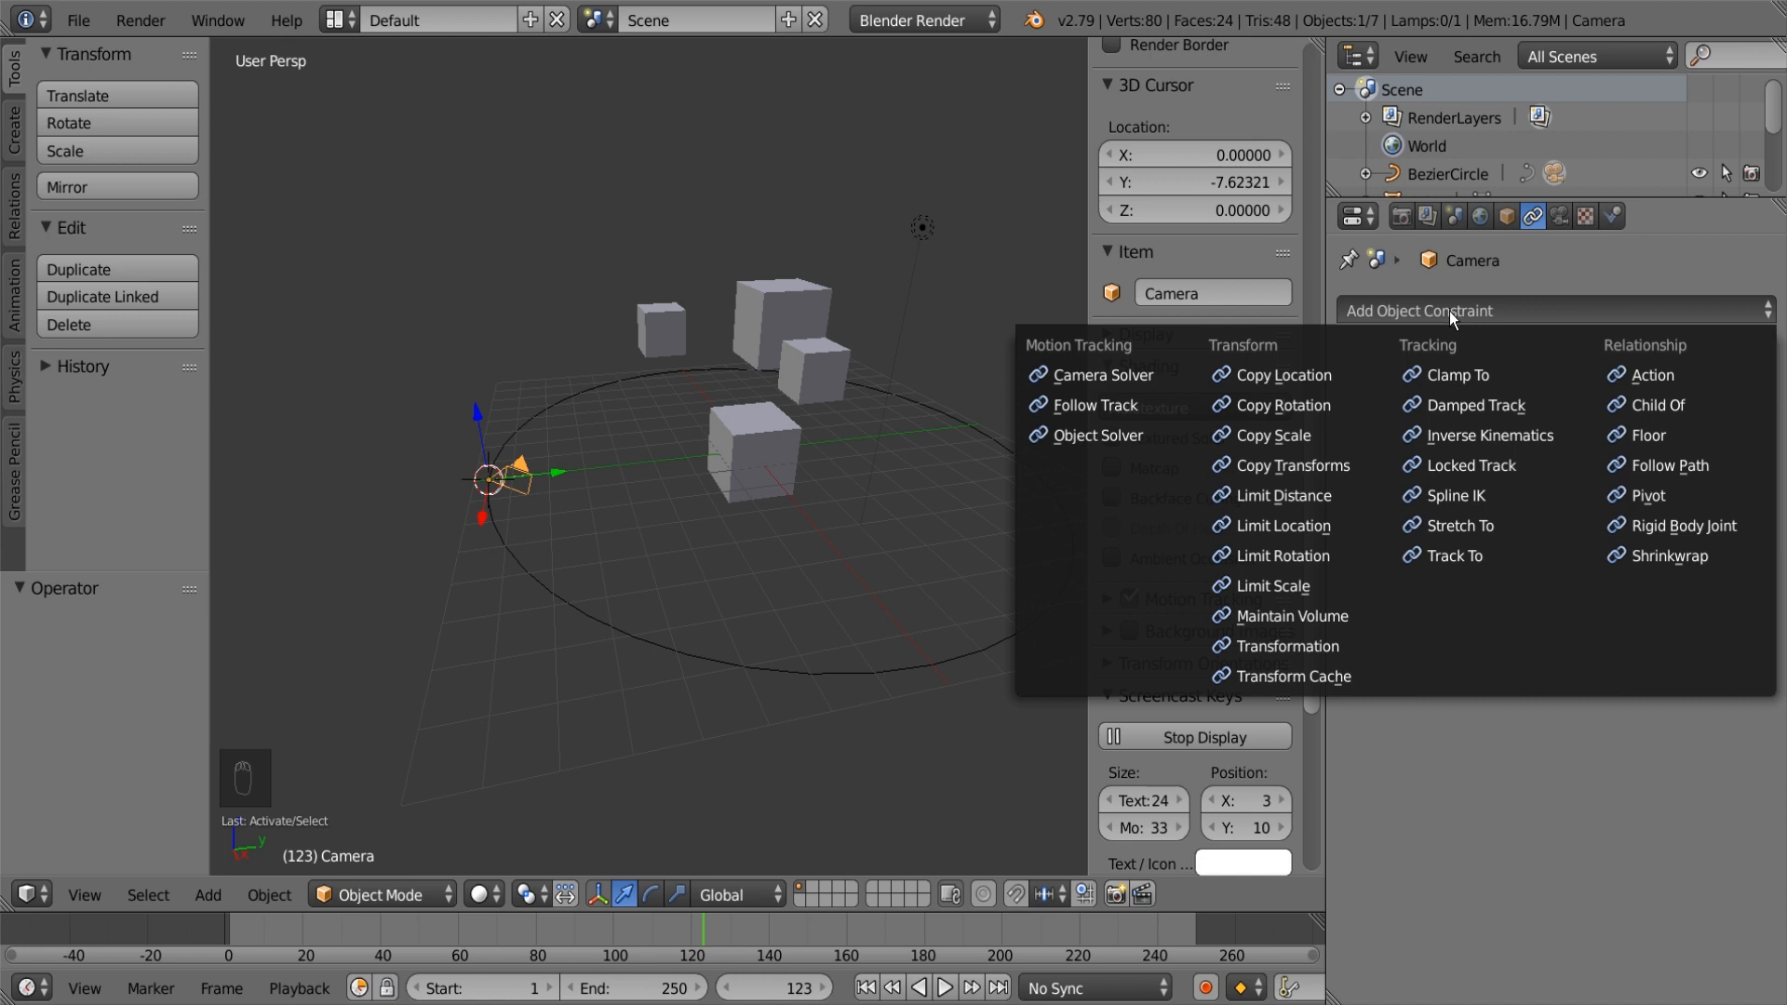
{"action": "left_click", "coordinate": [1460, 557]}
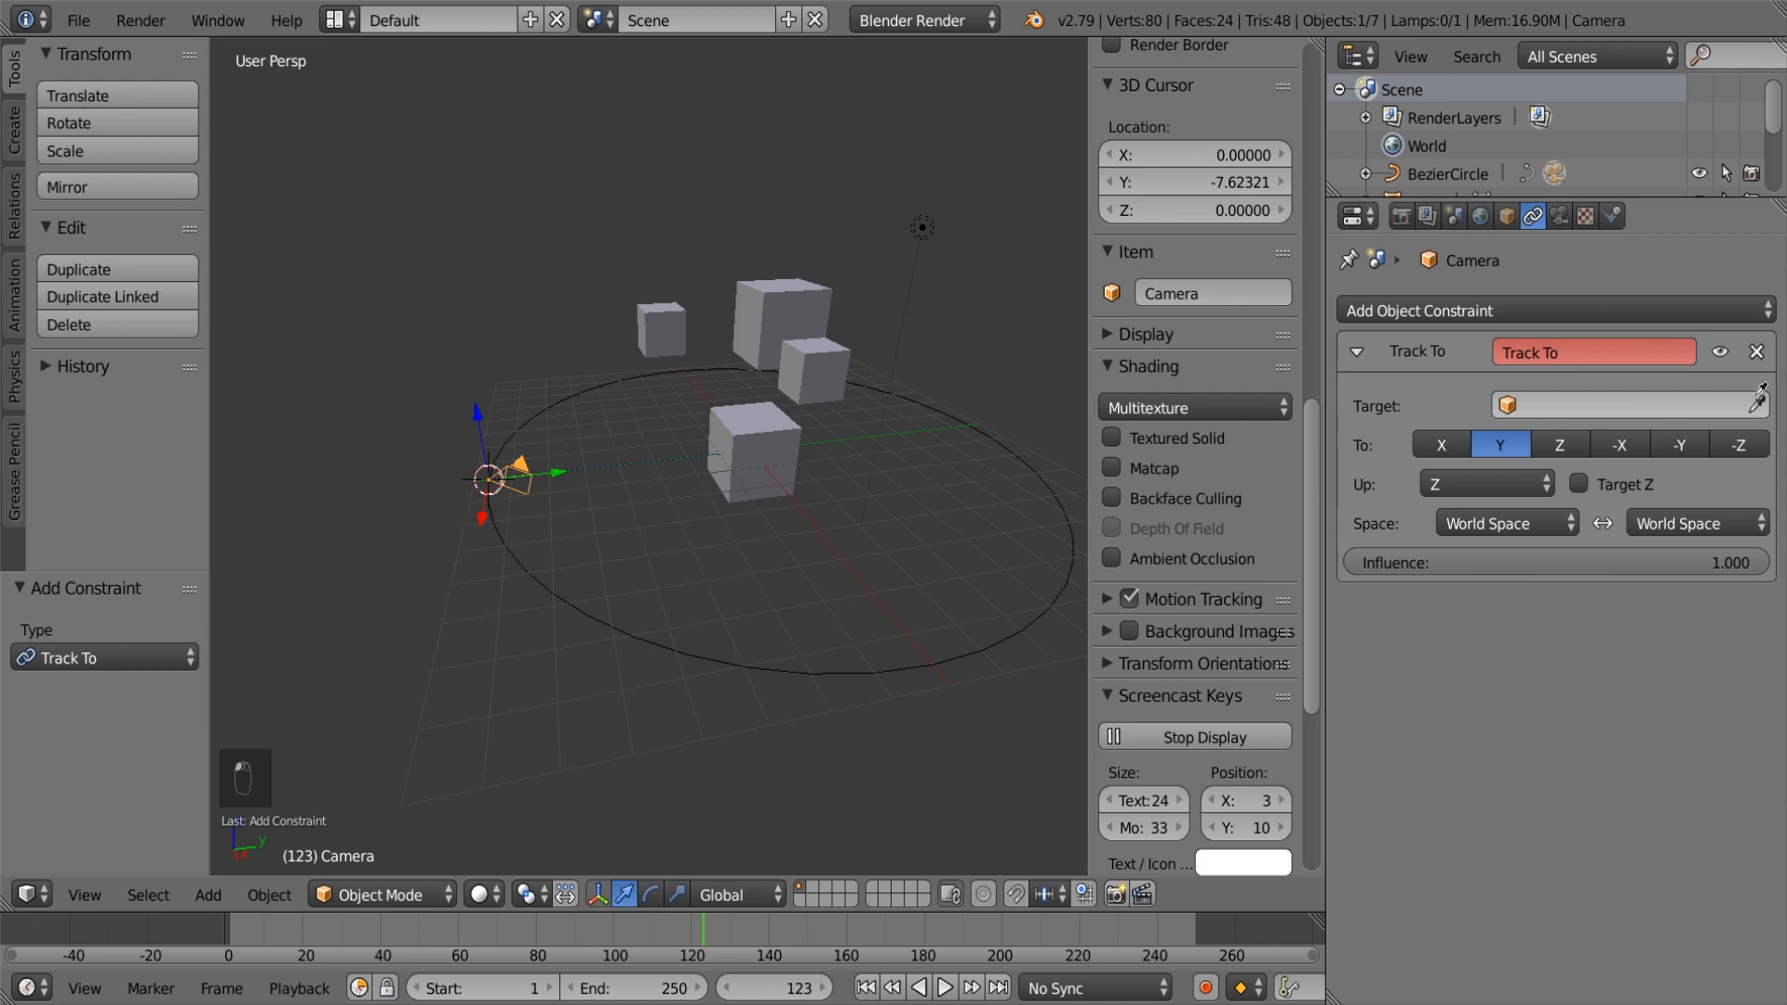
{"action": "left_click", "coordinate": [778, 455]}
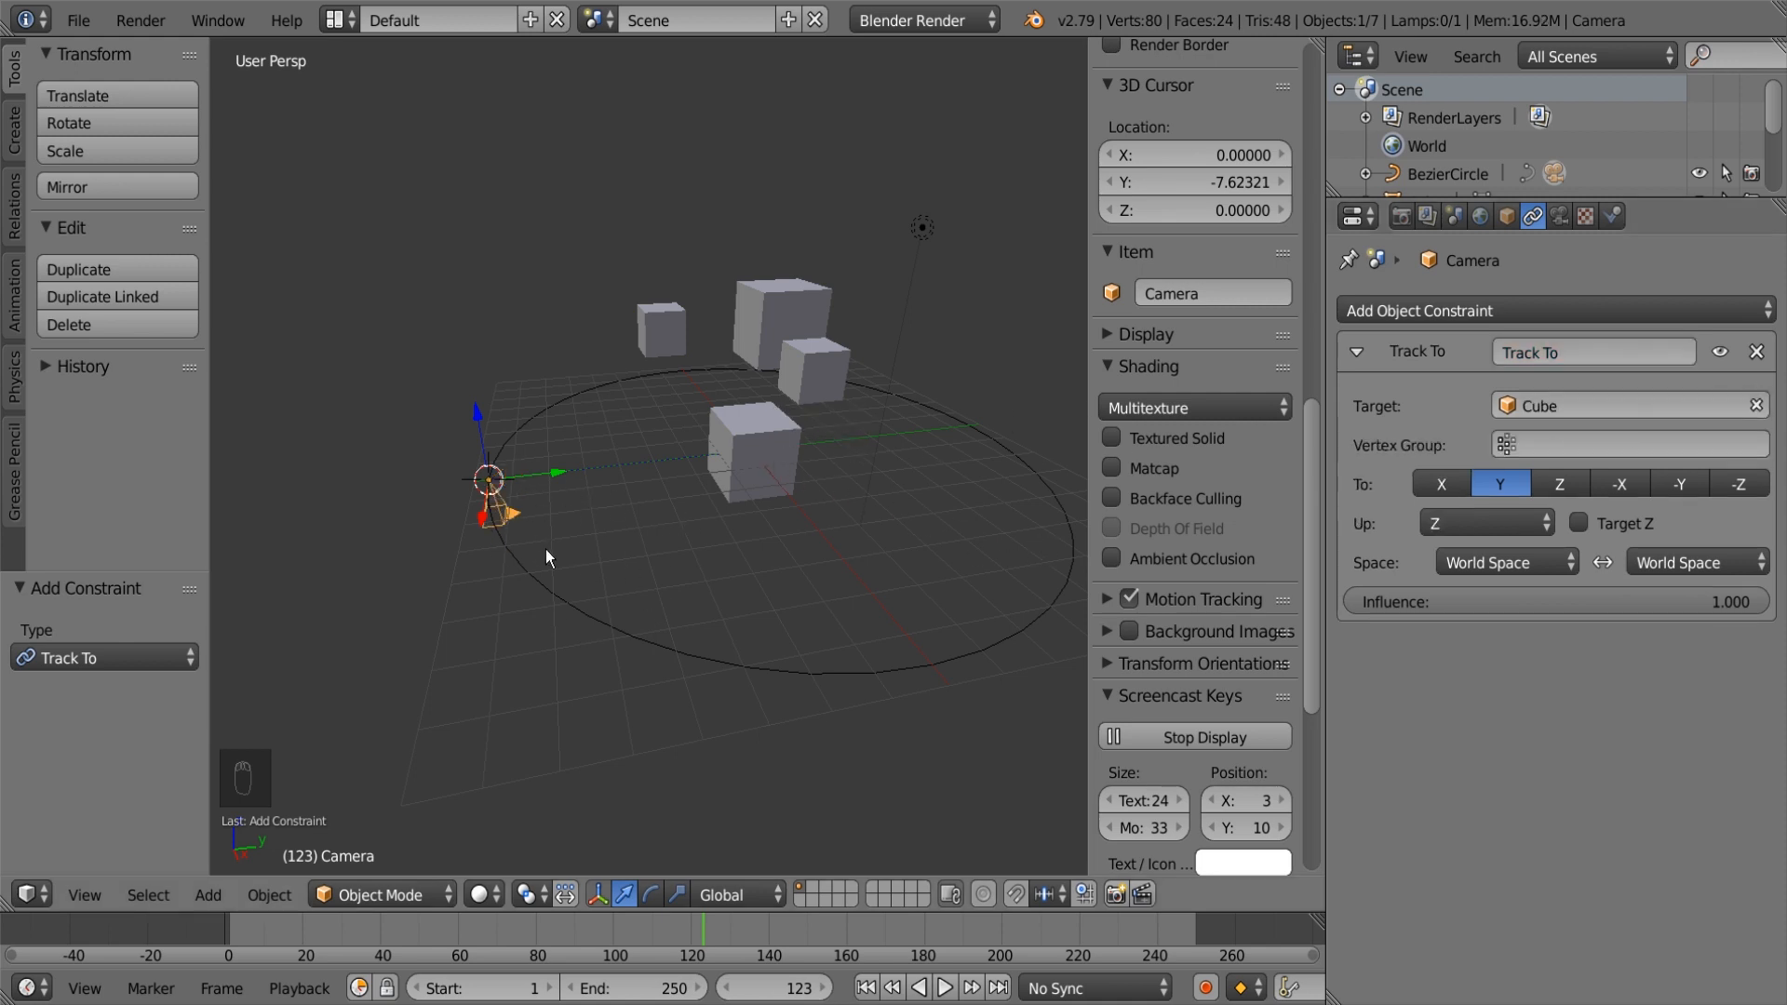
Step: Set the camera's Track To constraint to point along -Z with Y as the up axis
{"action": "left_click", "coordinate": [1743, 488]}
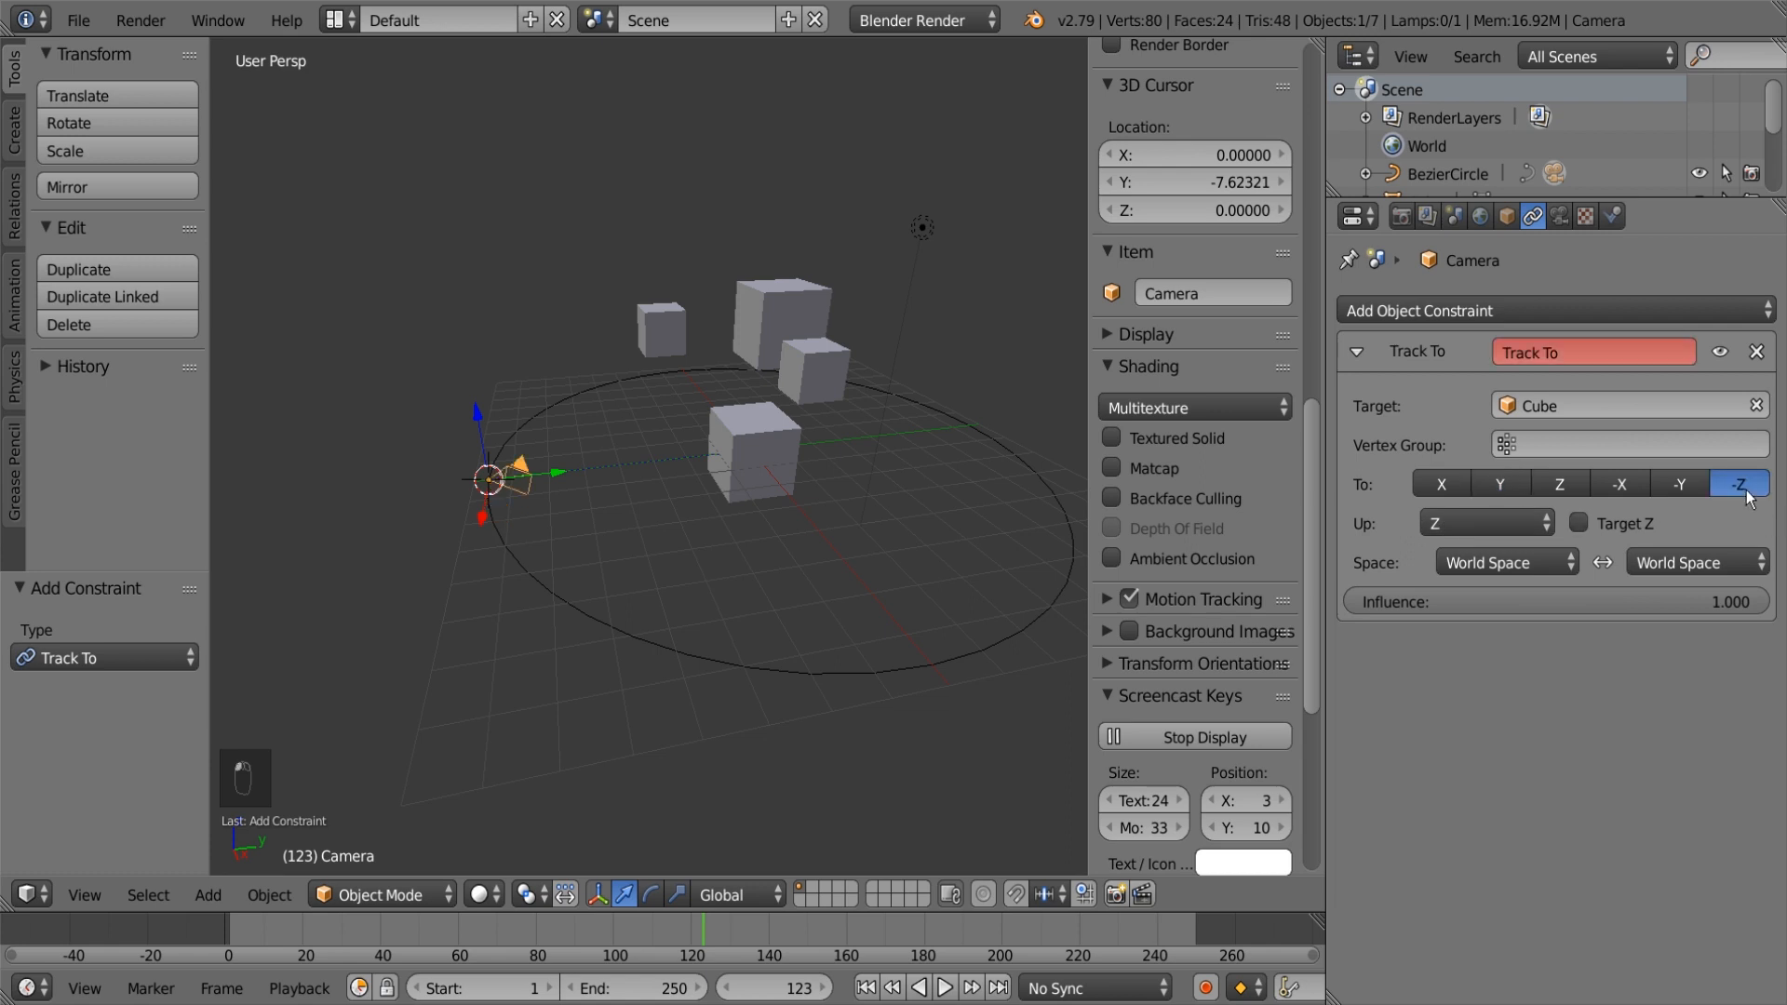
{"action": "left_click", "coordinate": [1486, 527]}
{"action": "left_click", "coordinate": [1456, 457]}
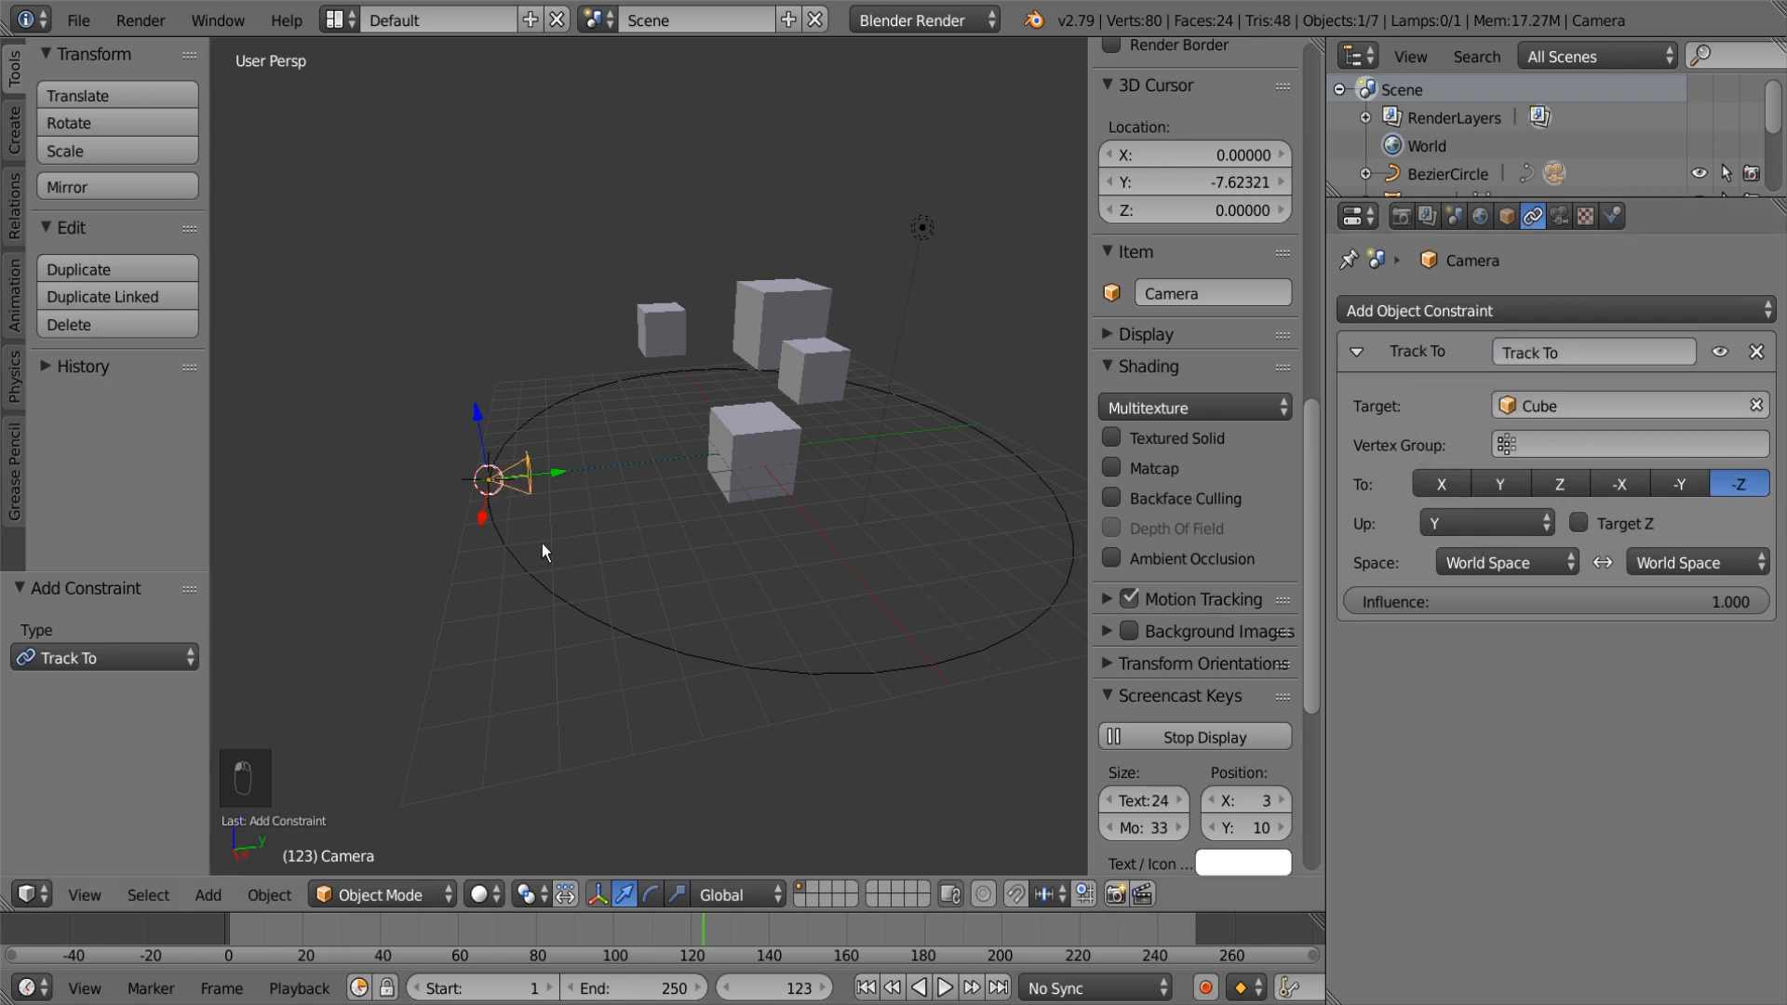
Step: Check the tracked camera by playing the animation in camera view, and return to the perspective view
{"action": "key", "text": "shift+f"}
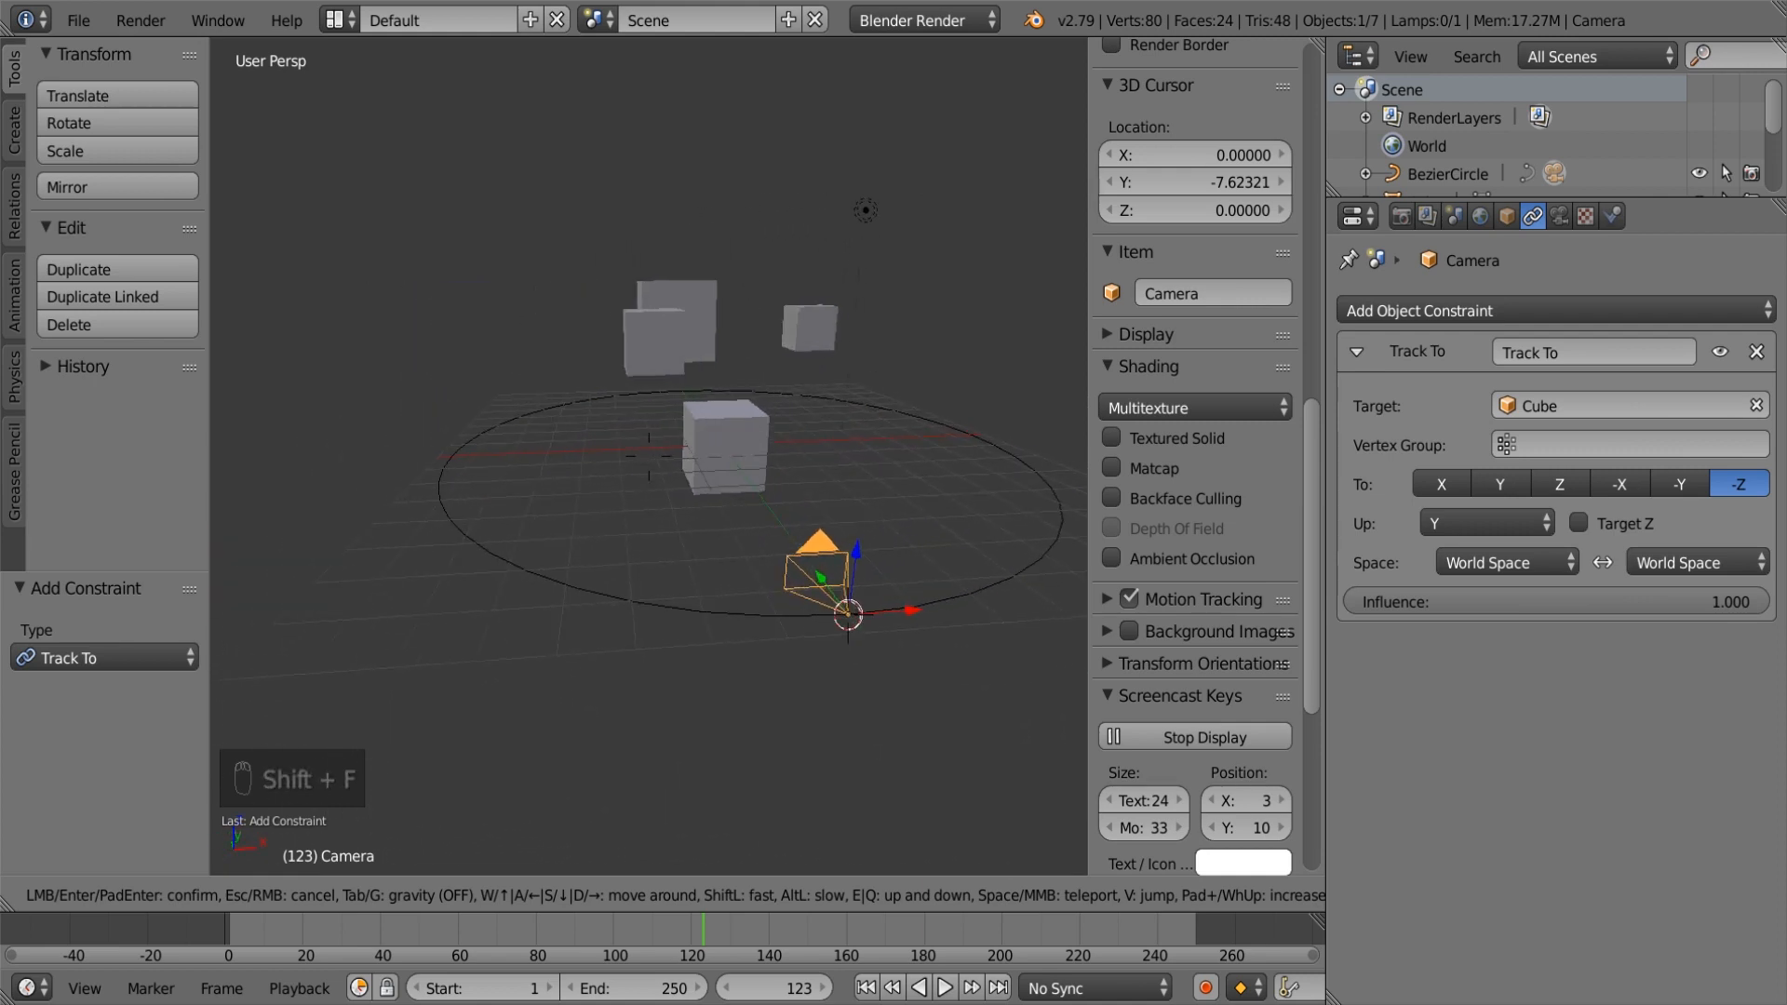
{"action": "left_click", "coordinate": [649, 456]}
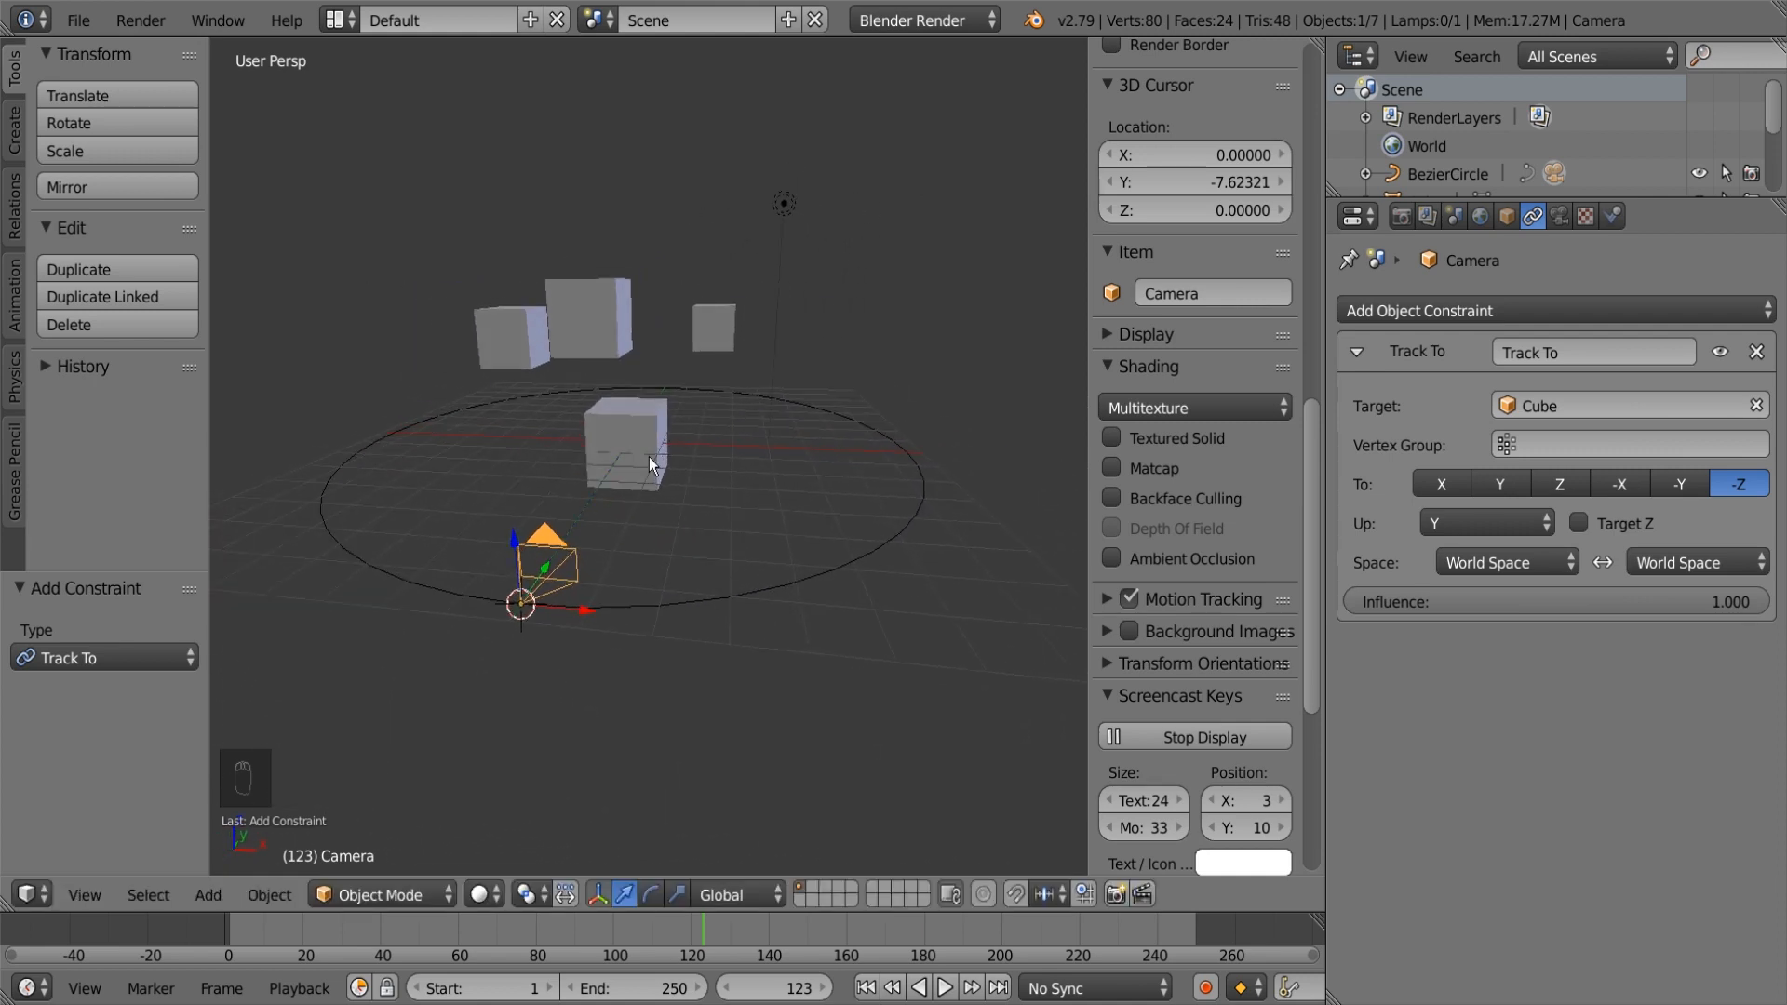
{"action": "key", "text": "KP_0"}
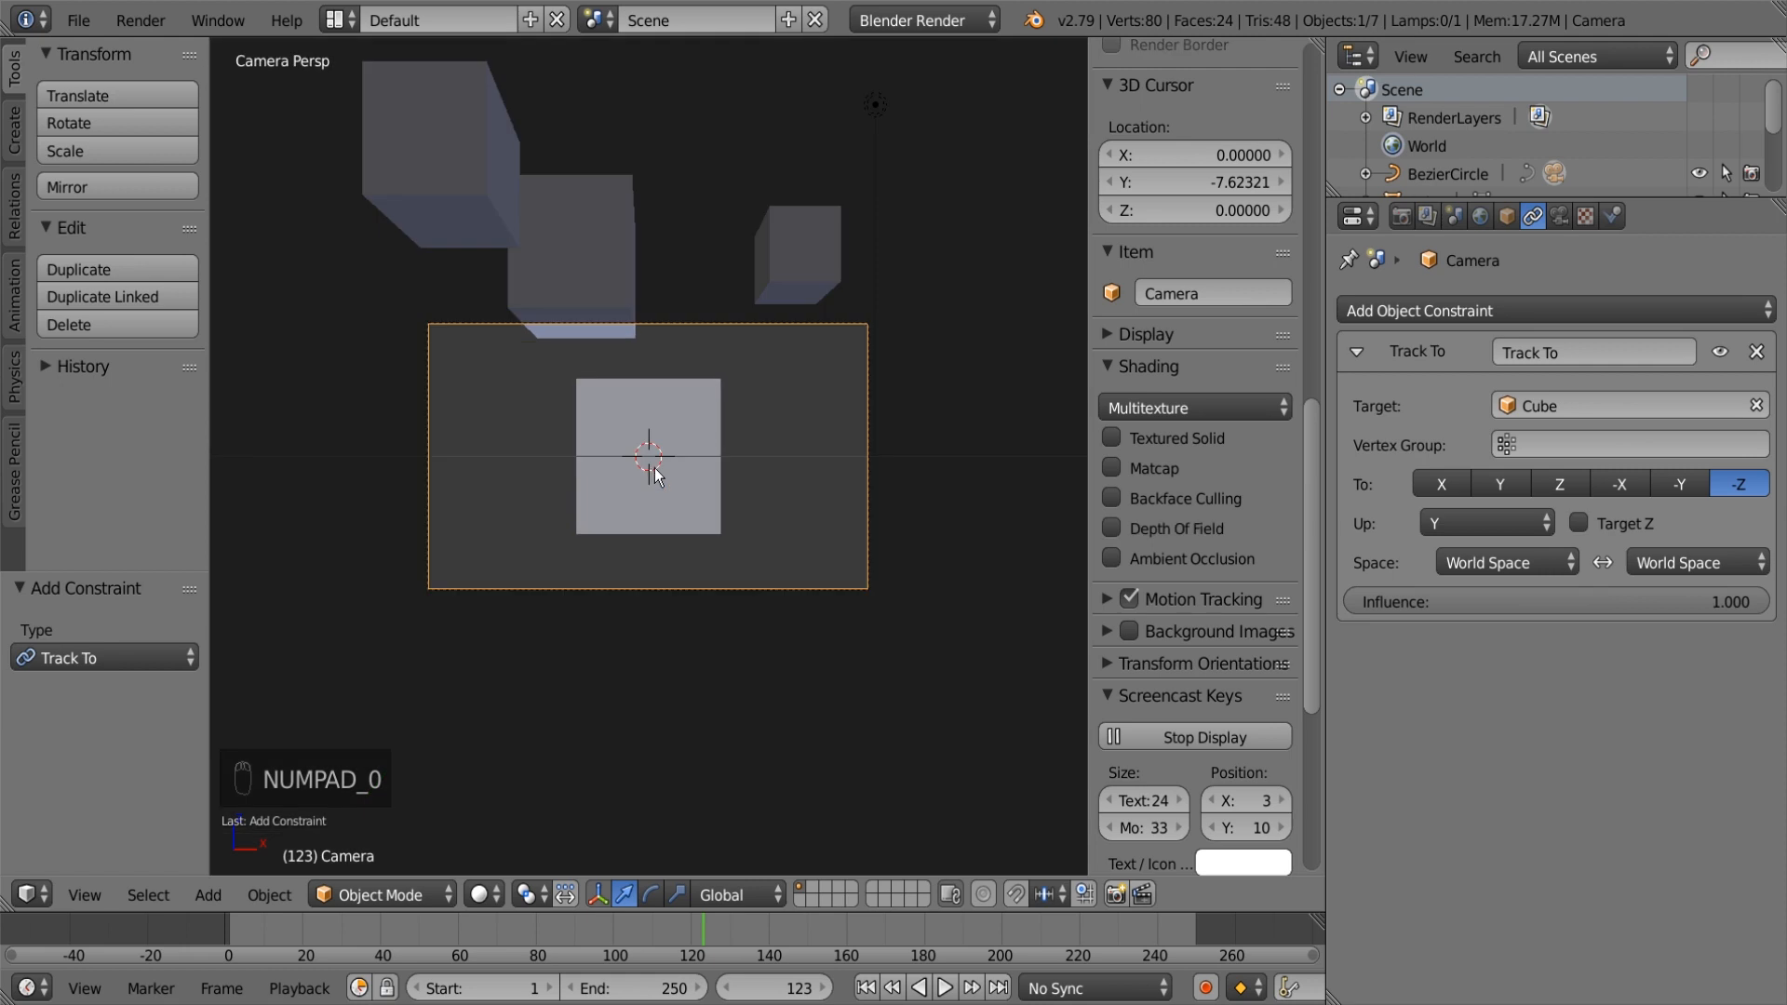
{"action": "left_click", "coordinate": [943, 988]}
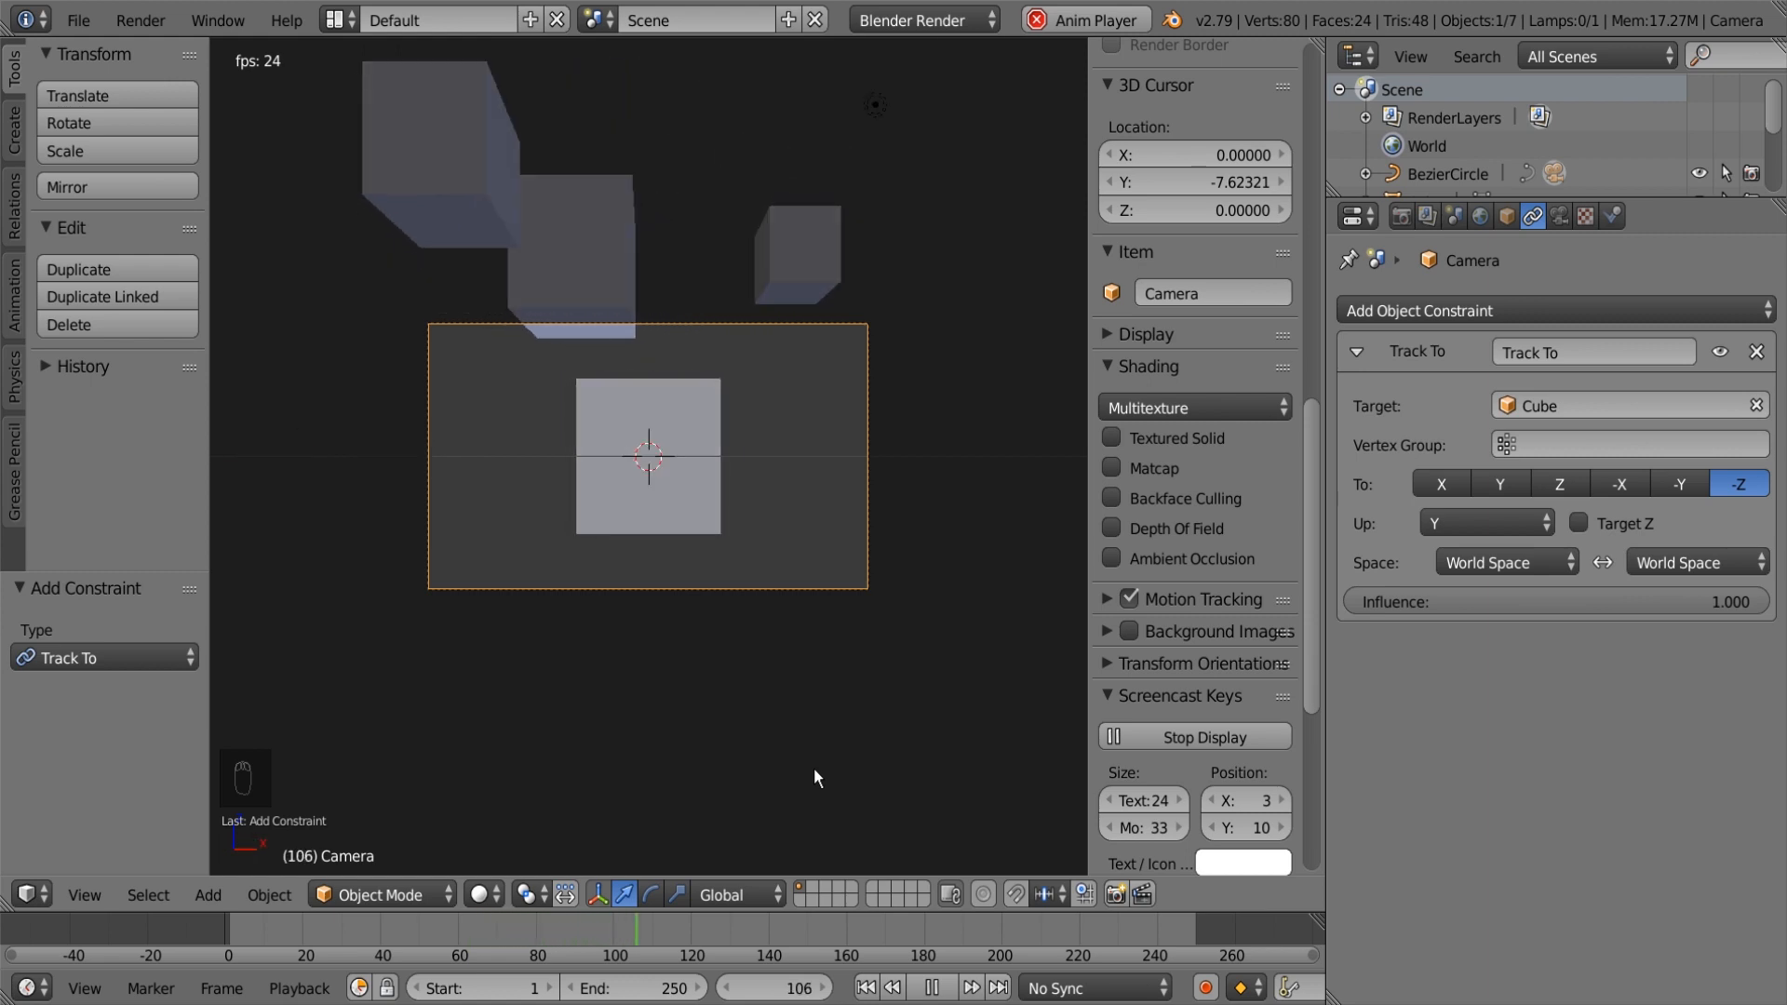
{"action": "left_click", "coordinate": [931, 990]}
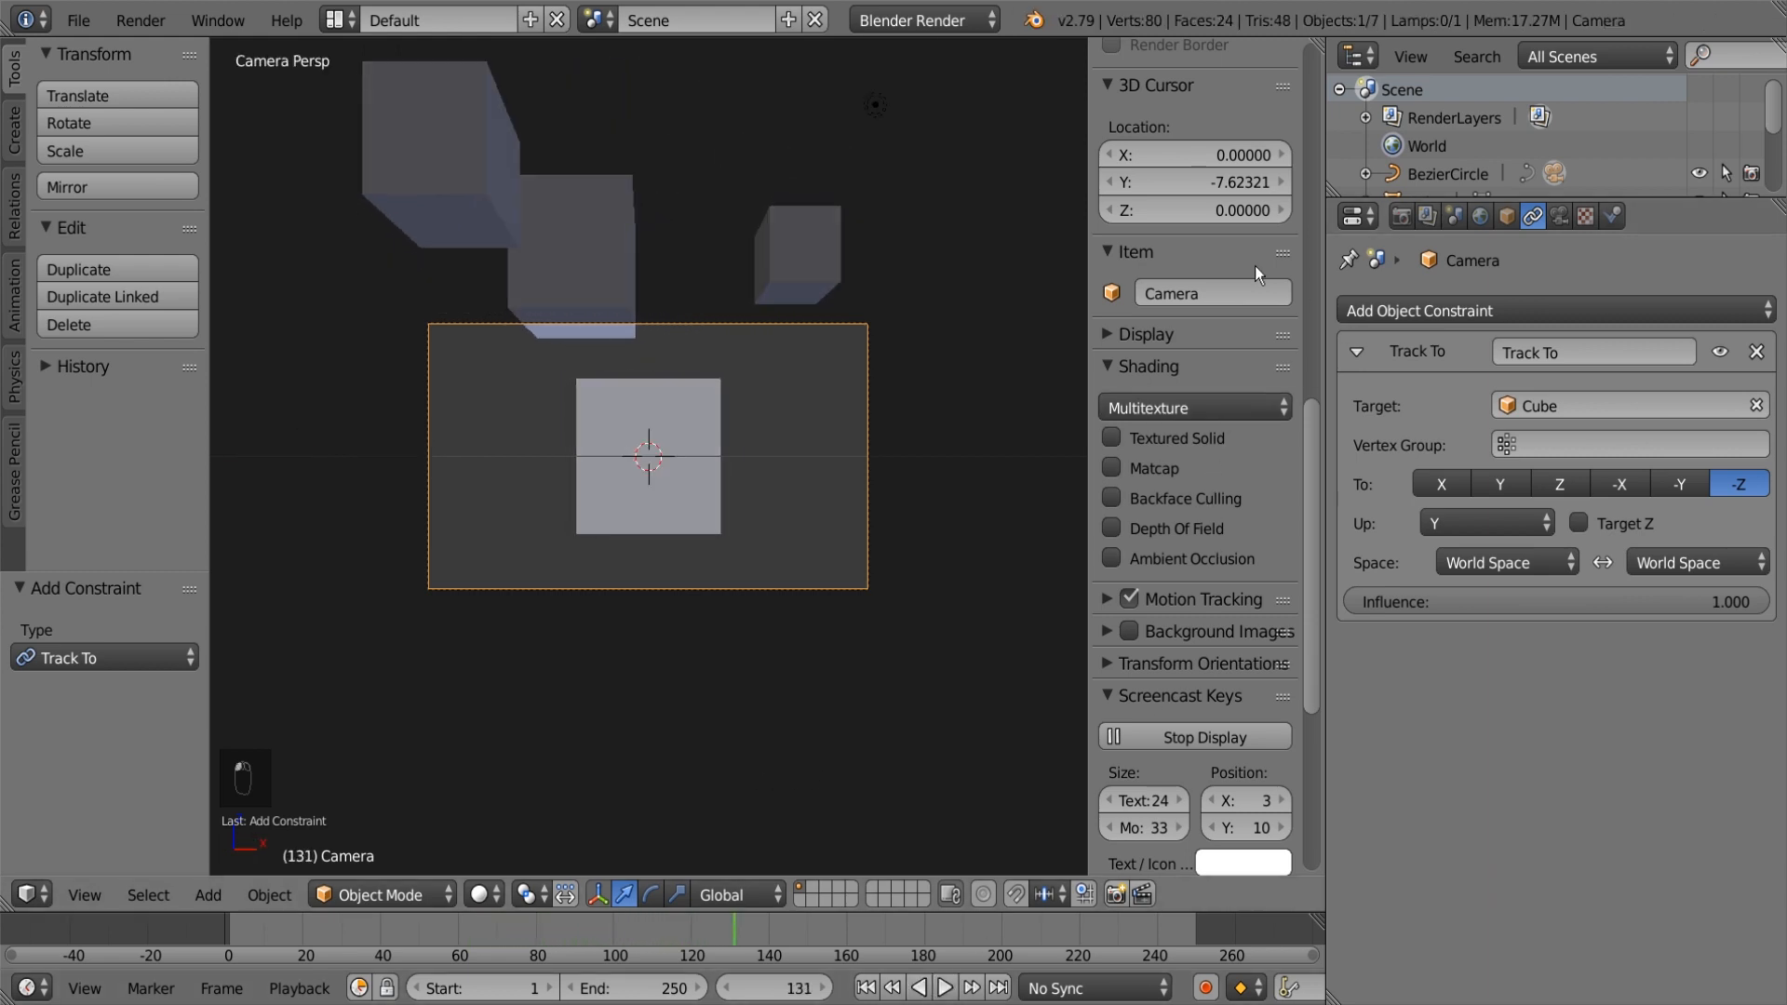
{"action": "scroll", "coordinate": [788, 454], "scroll_direction": "down", "scroll_amount": 2}
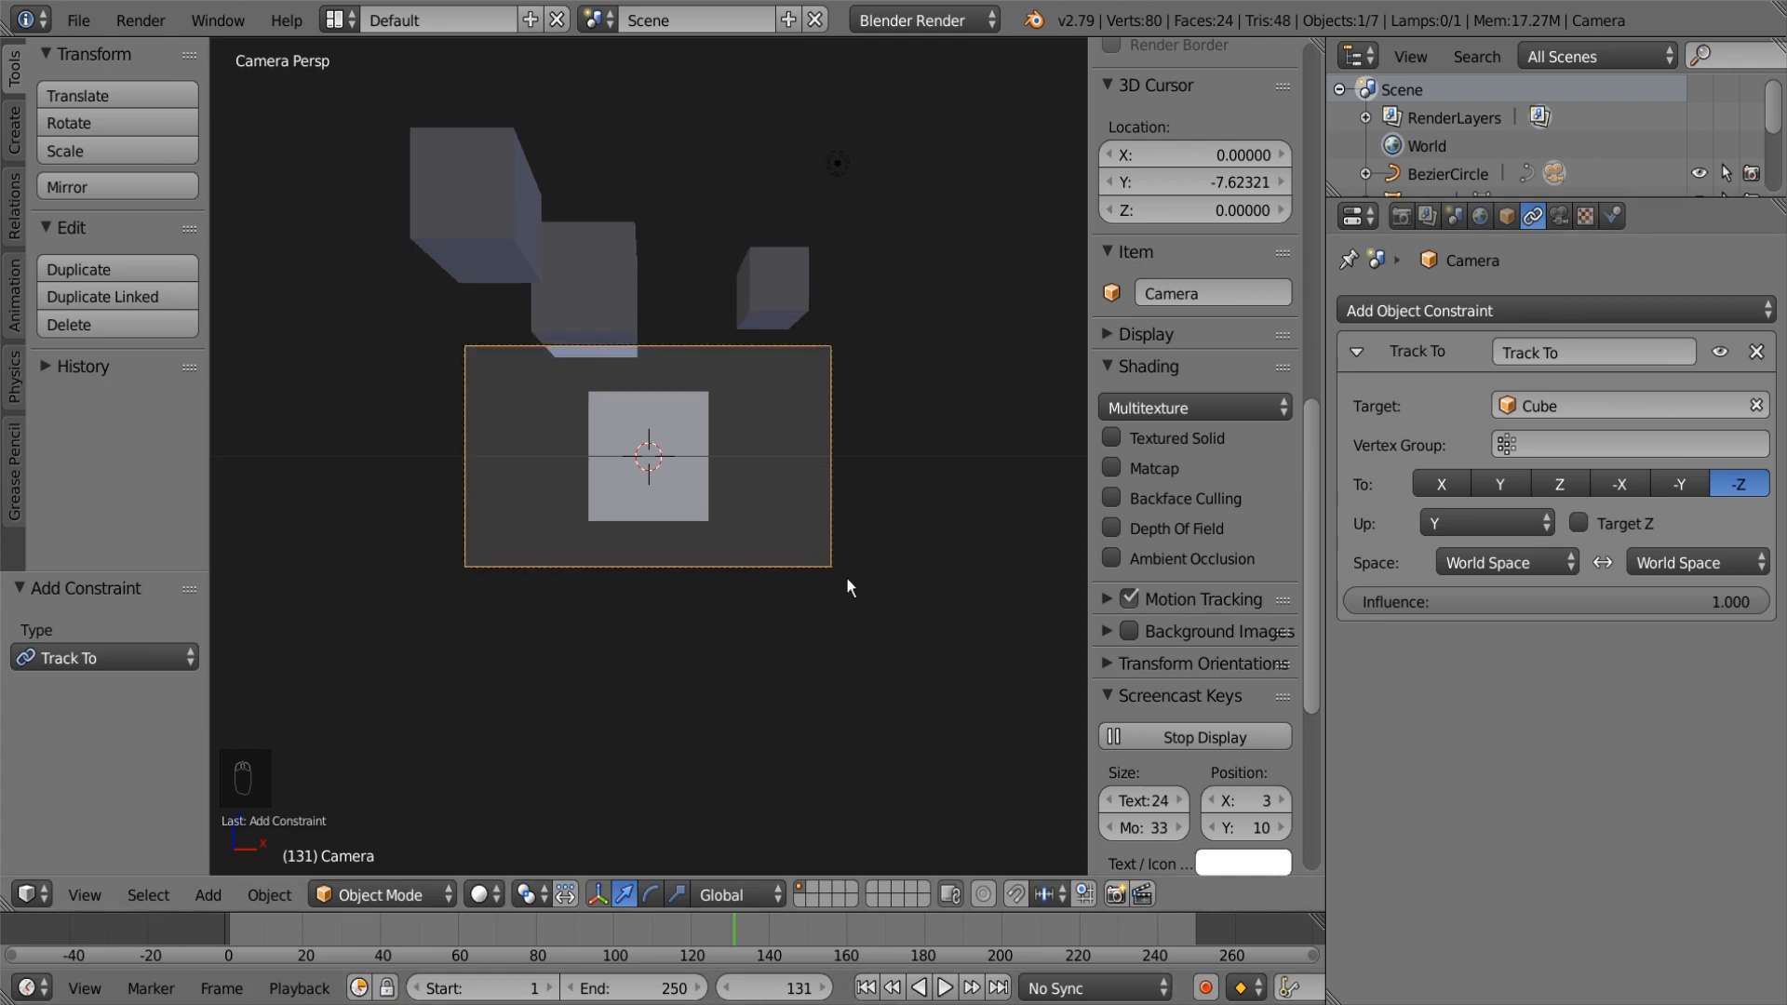
{"action": "key", "text": "KP_0"}
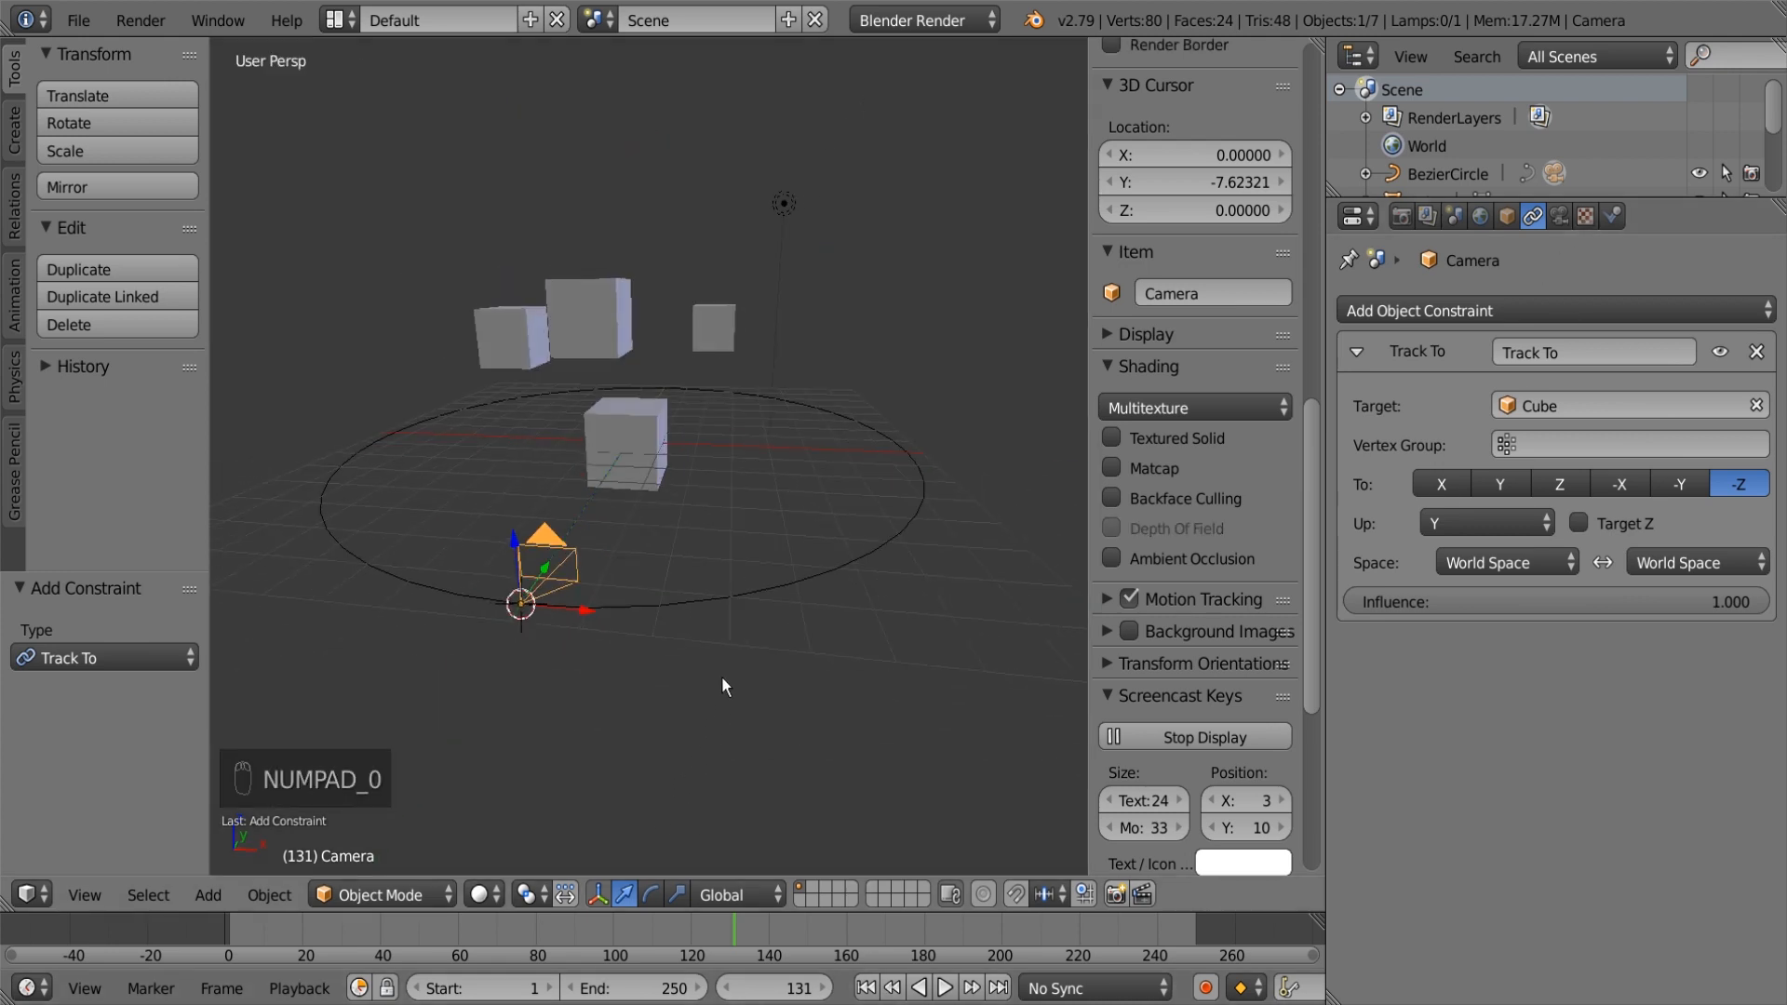
Step: Select the Bezier circle and show its Path Animation settings
{"action": "right_click", "coordinate": [744, 590]}
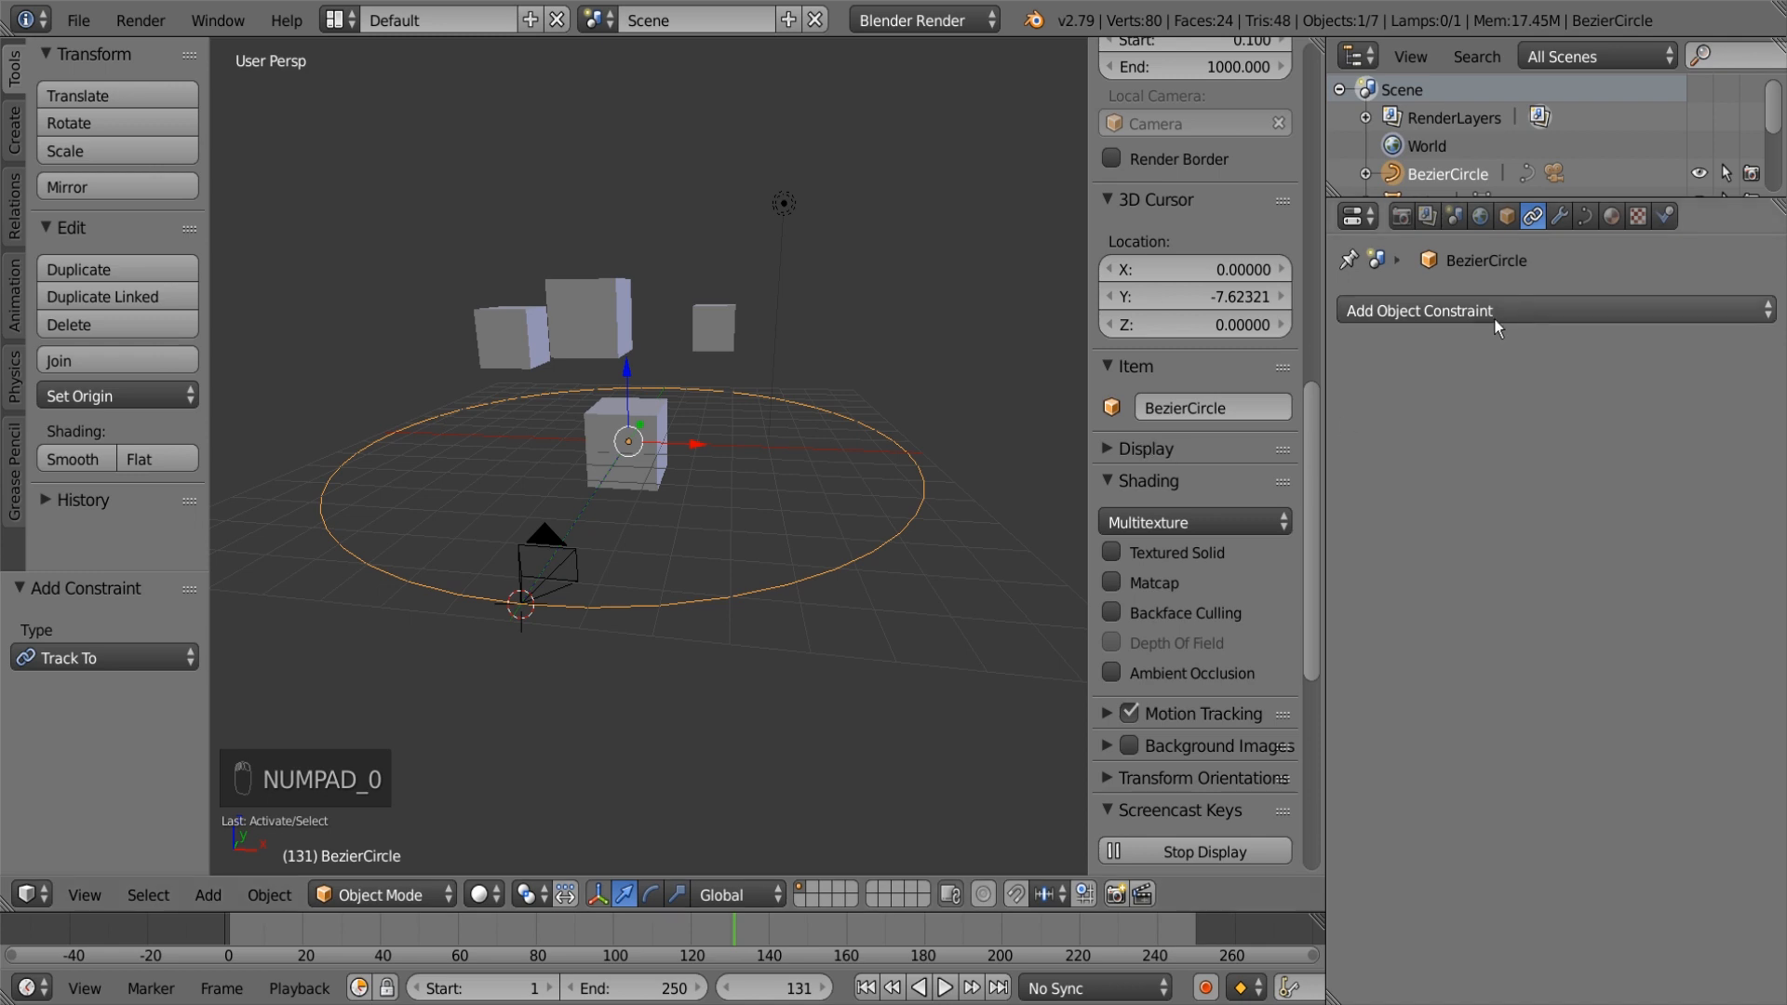
{"action": "left_click", "coordinate": [1585, 216]}
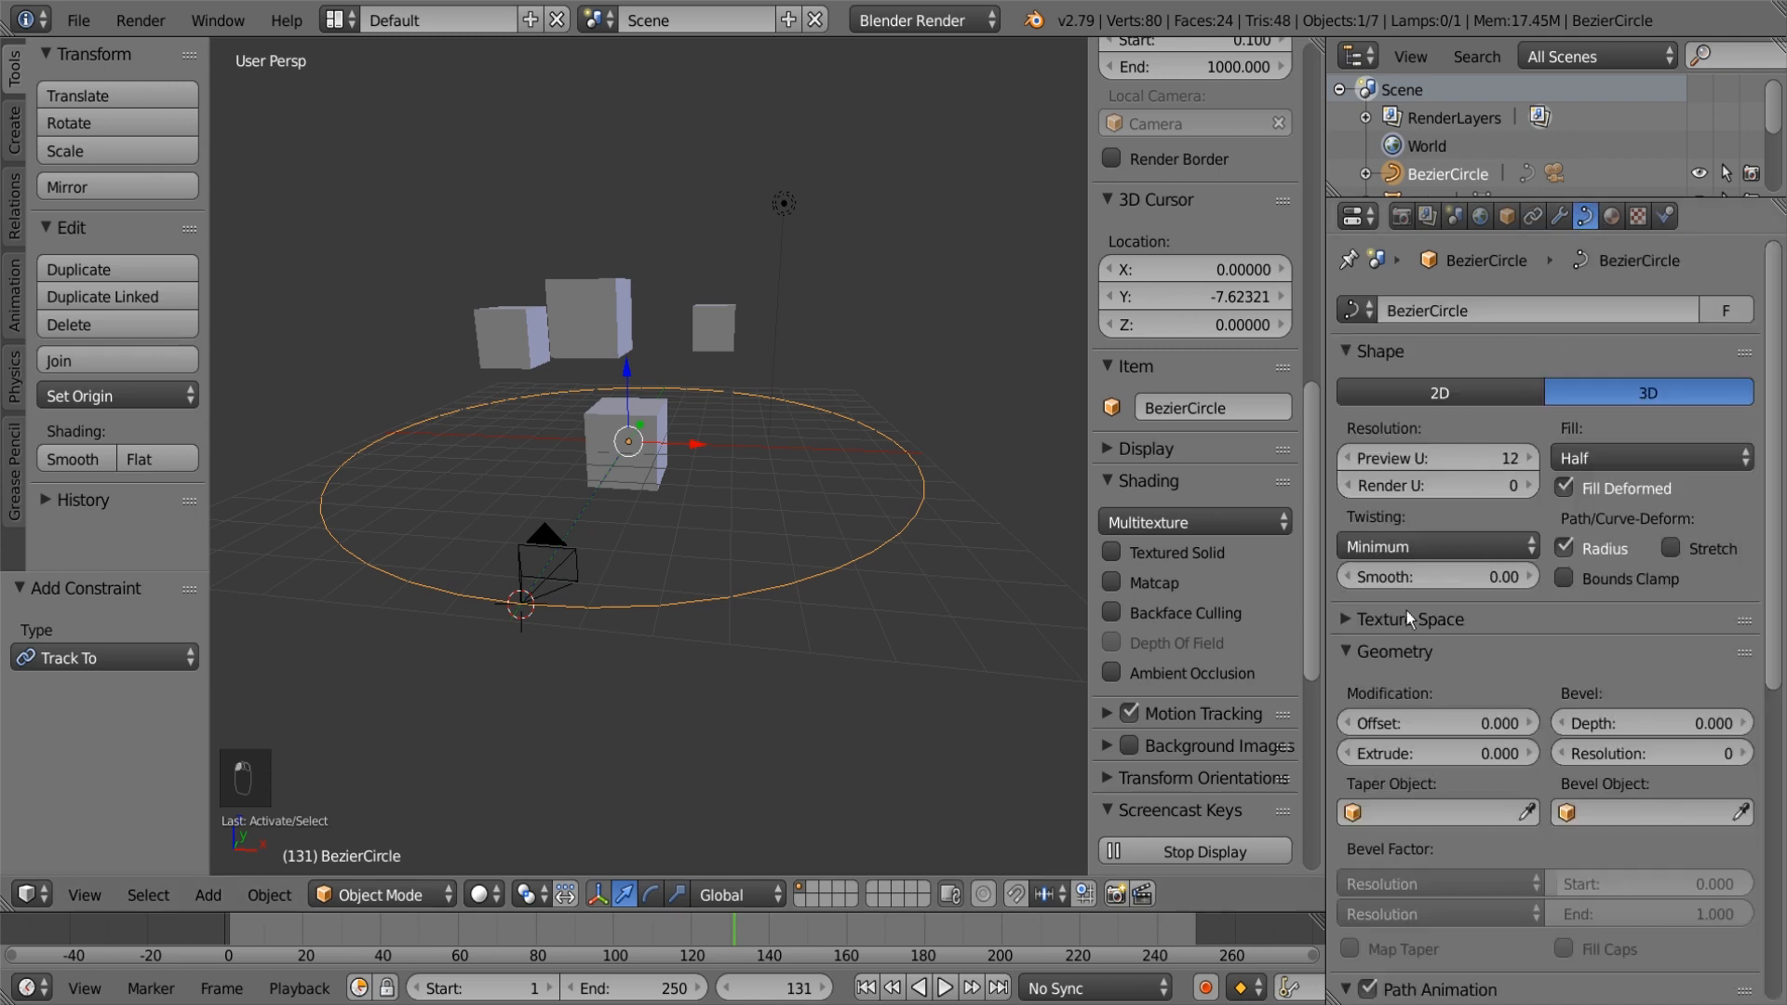
{"action": "scroll", "coordinate": [1490, 610], "scroll_direction": "down", "scroll_amount": 5}
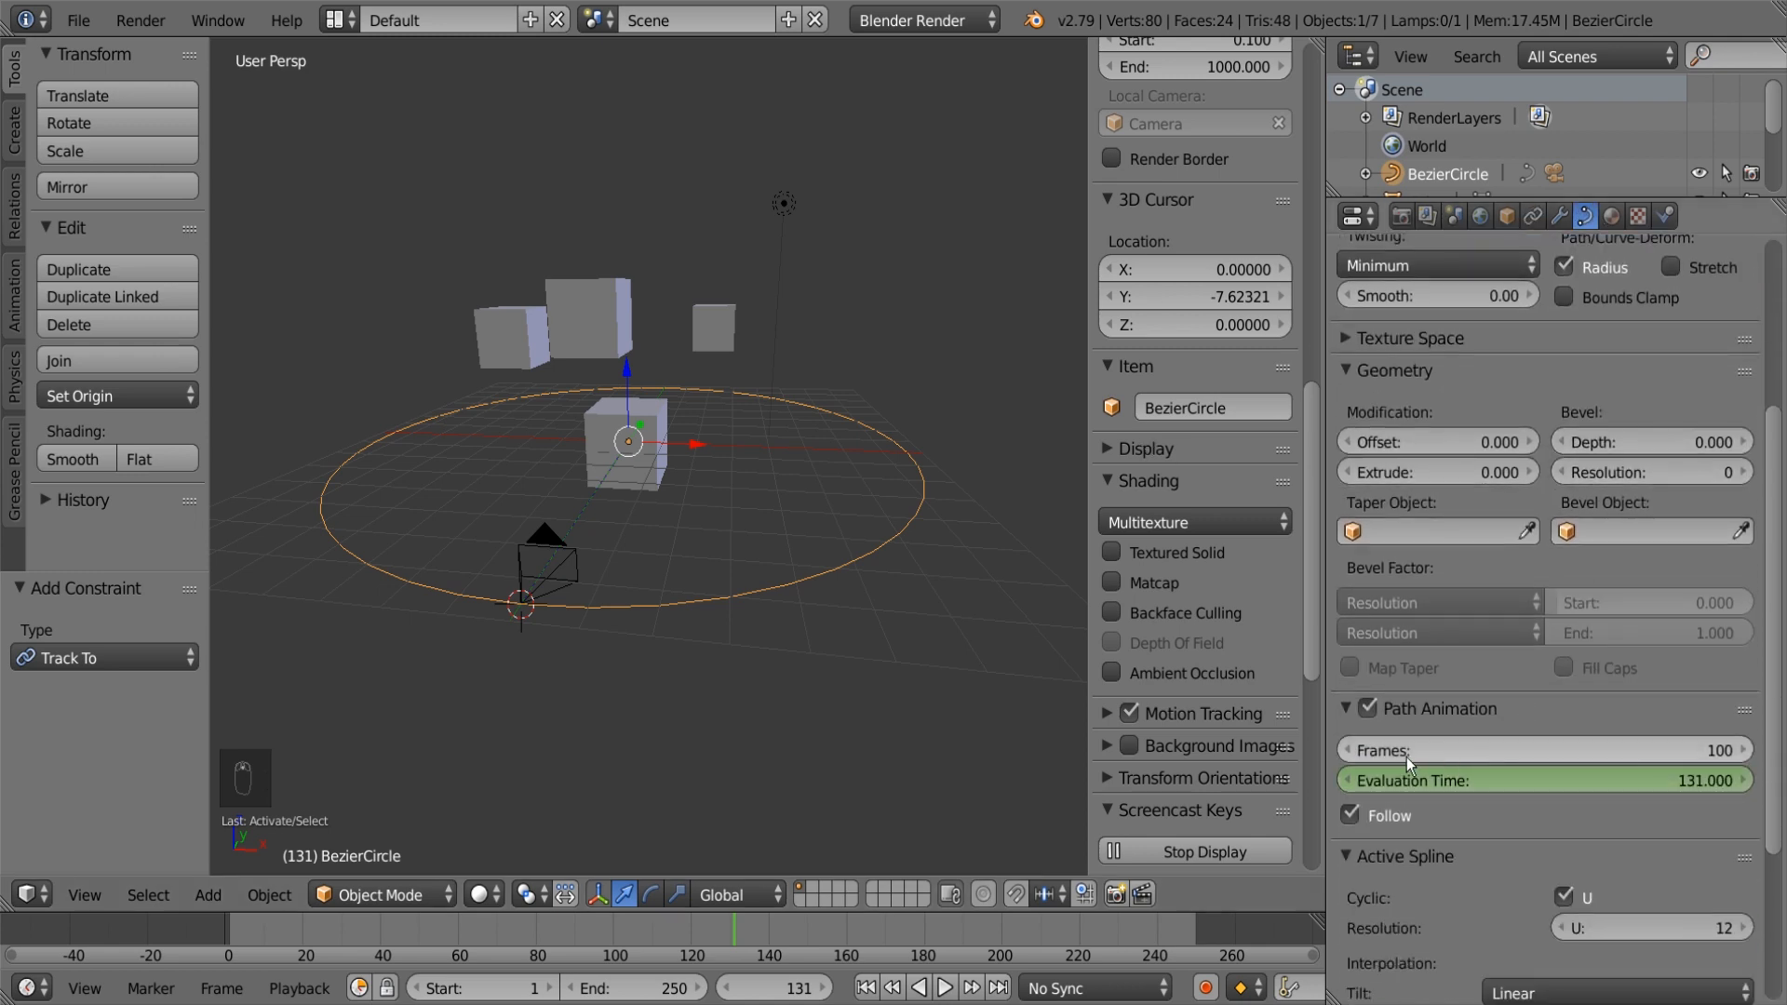
Step: Try path lengths of 246 and 88 frames on the Bezier circle during playback, and stop the animation
{"action": "left_click_drag", "start_coordinate": [1428, 751], "coordinate": [1564, 750]}
{"action": "left_click", "coordinate": [945, 987]}
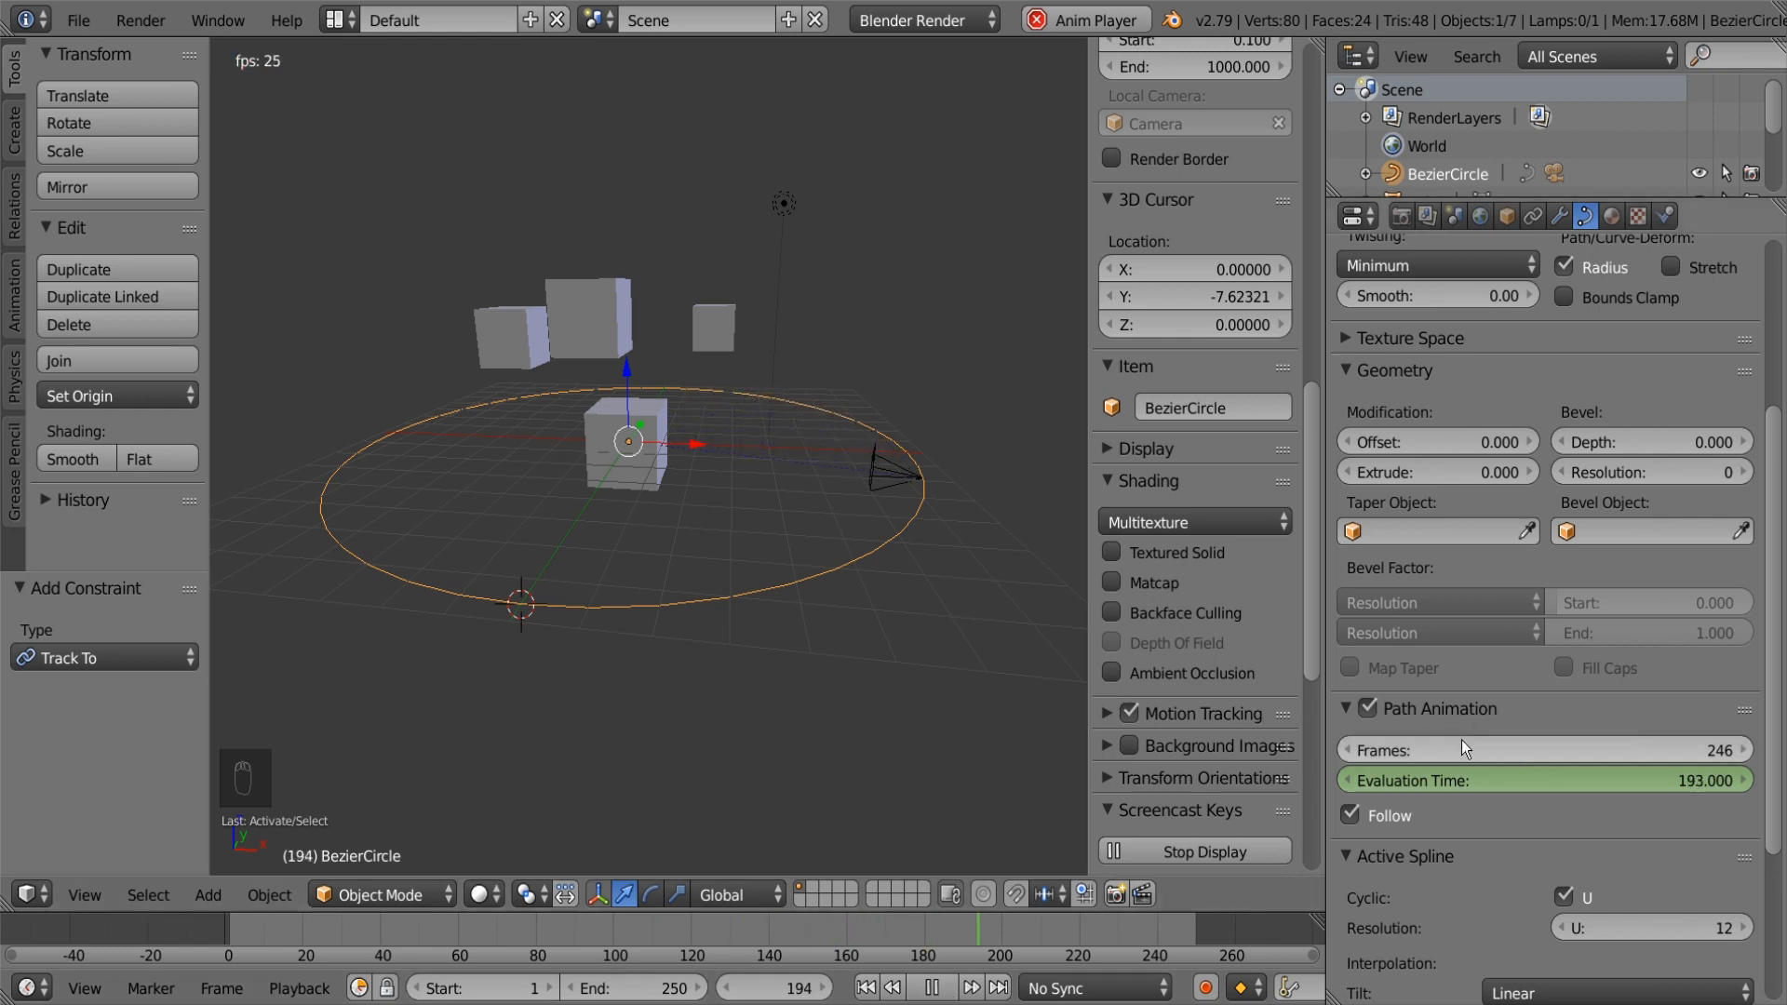
{"action": "left_click_drag", "start_coordinate": [1519, 747], "coordinate": [1560, 750]}
{"action": "left_click", "coordinate": [1564, 750]}
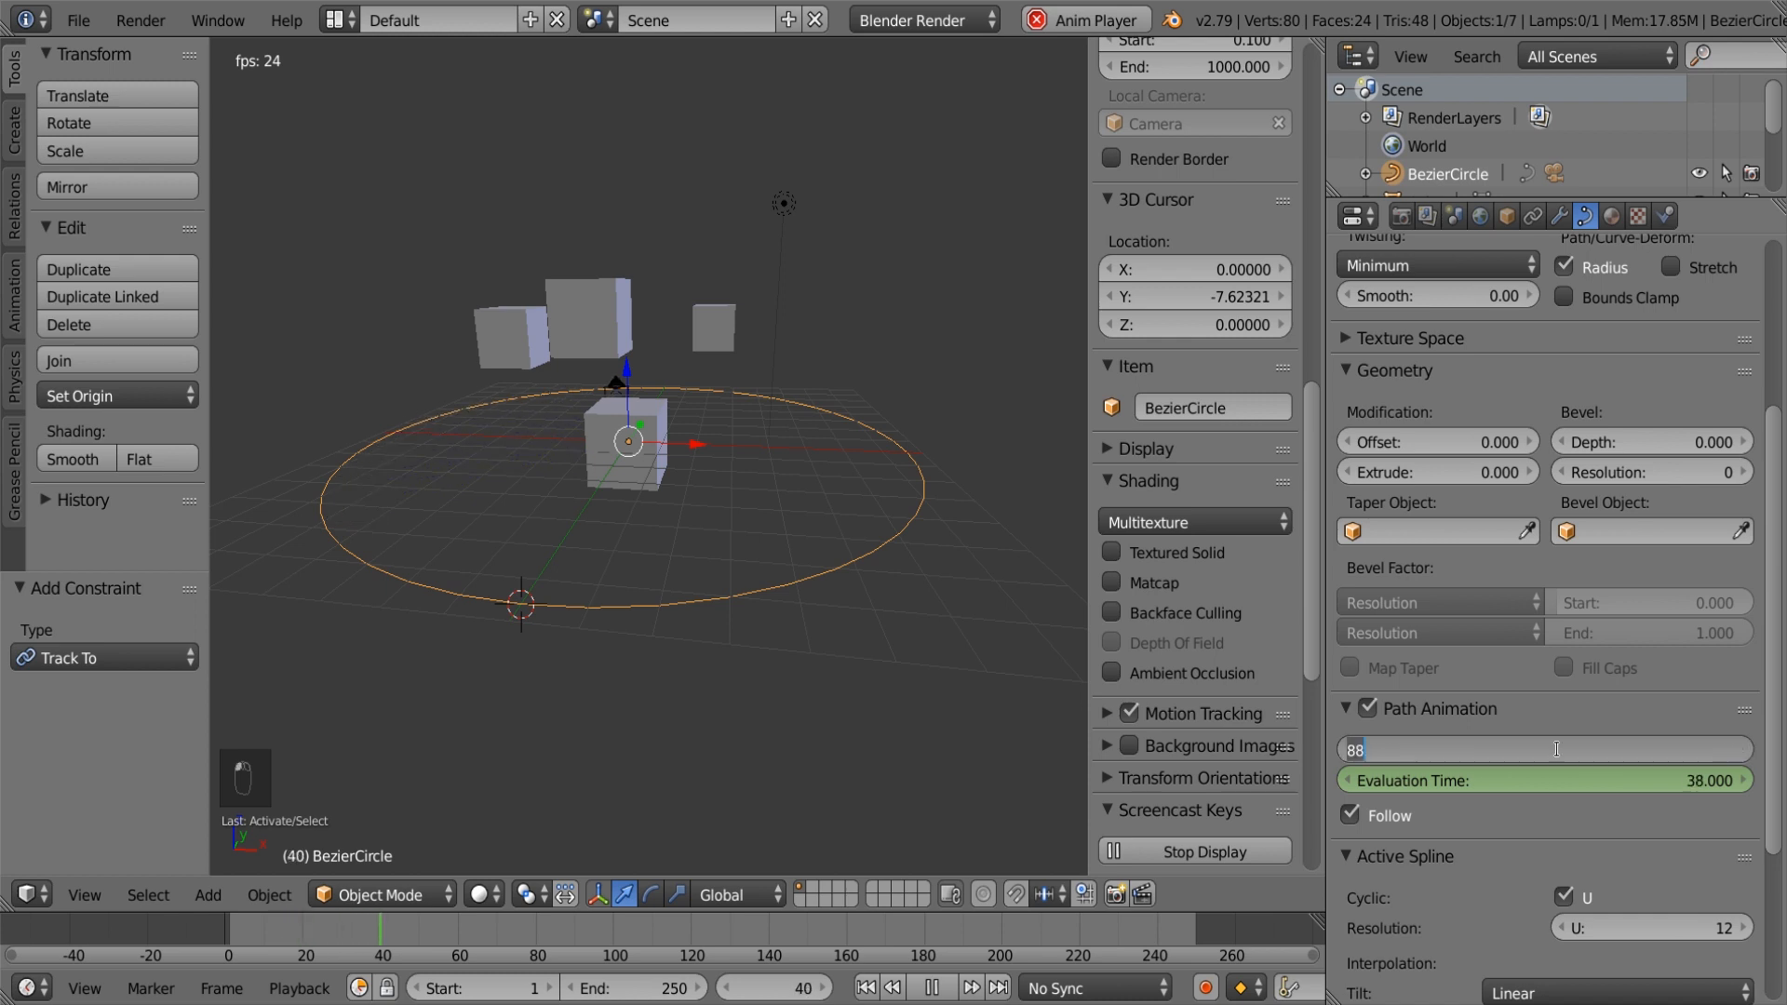
{"action": "key", "text": "Return"}
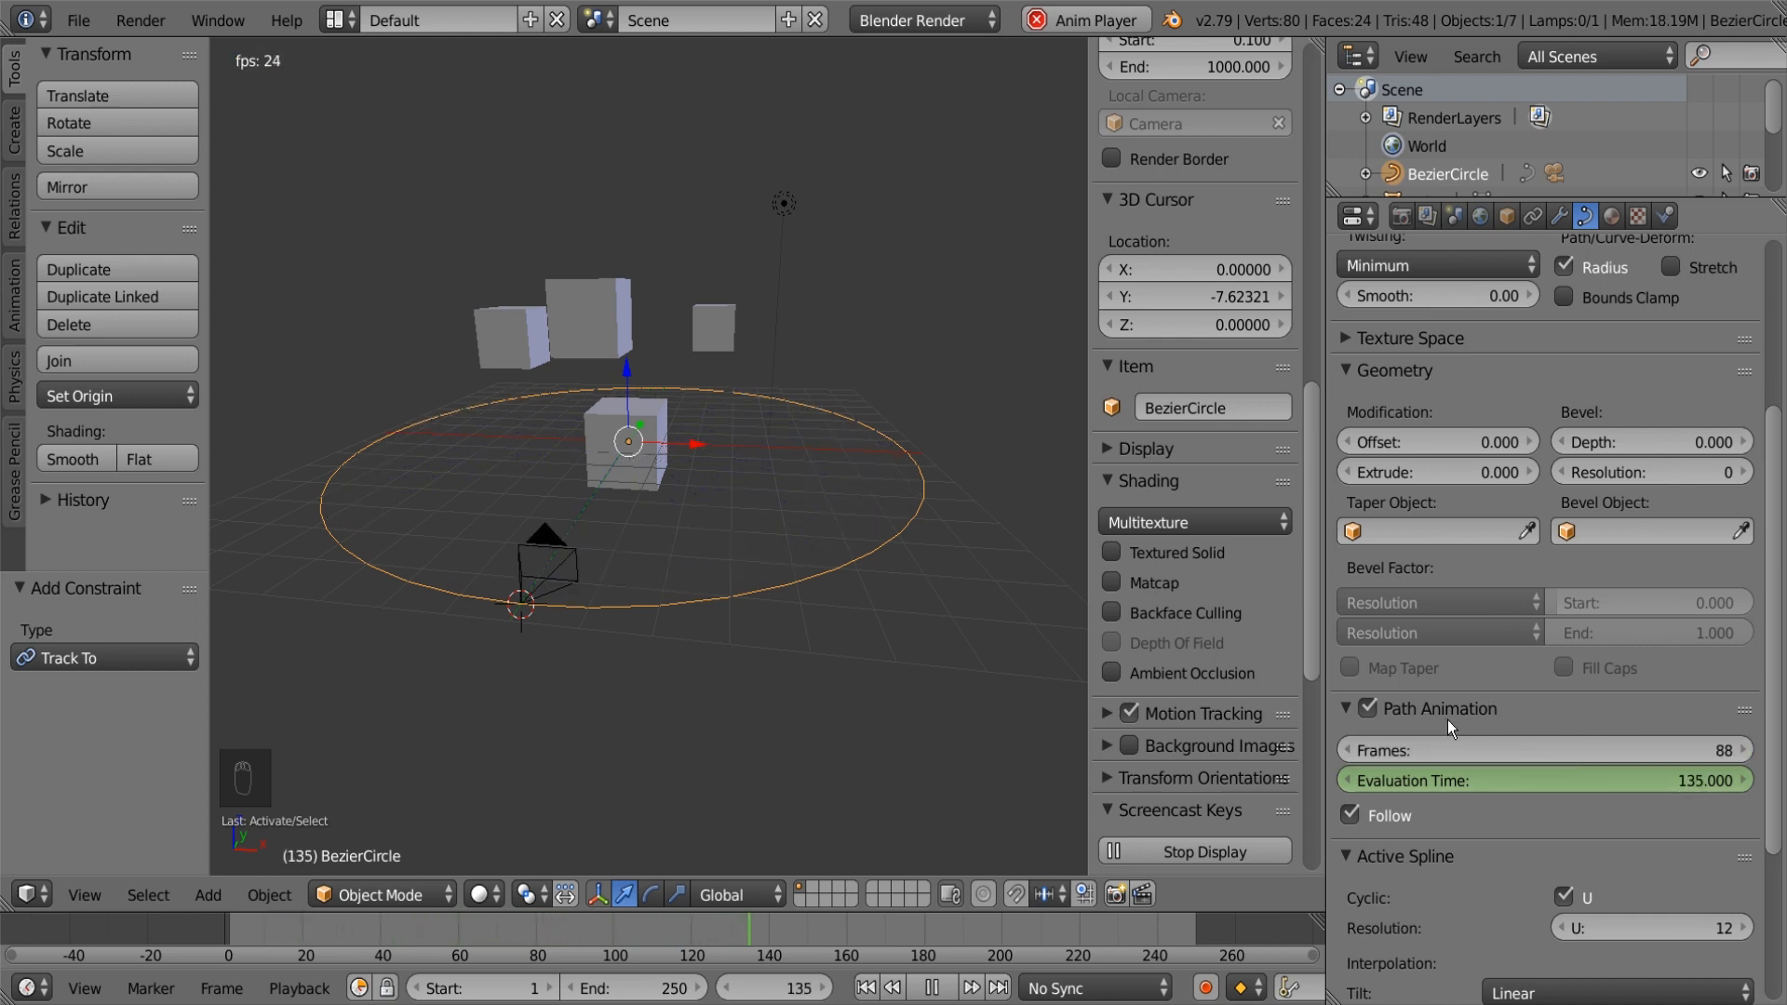
{"action": "left_click", "coordinate": [931, 988]}
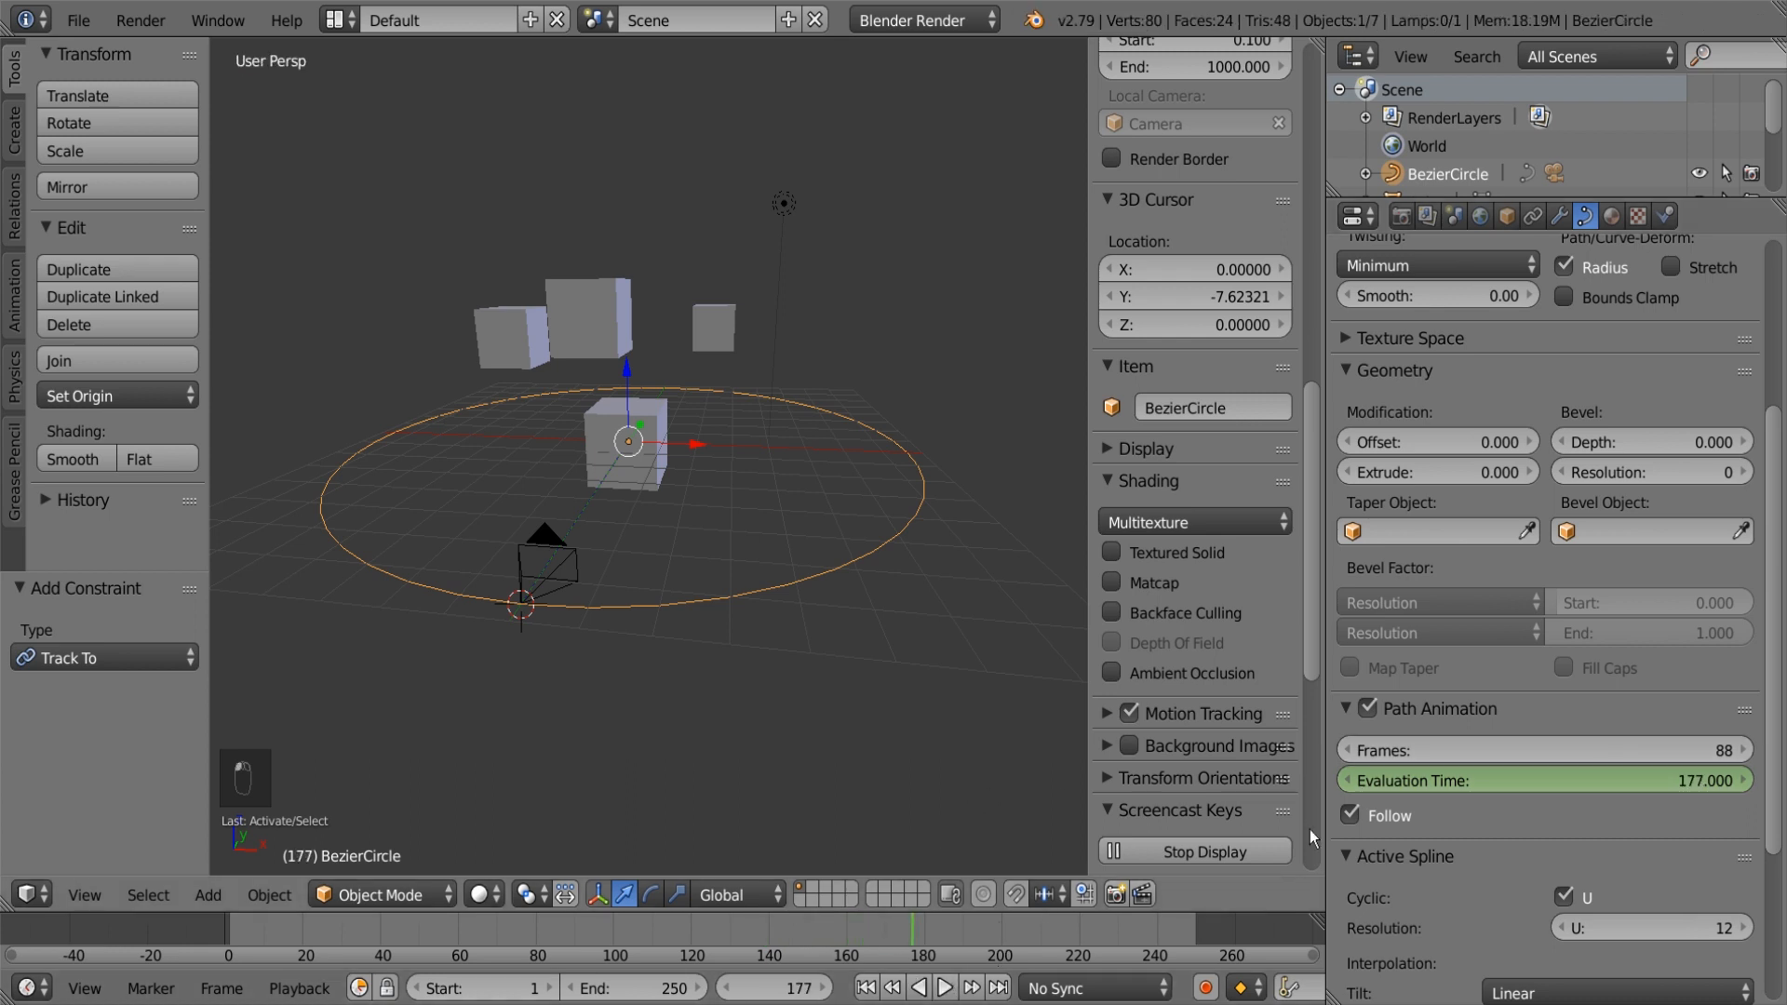
Step: Set the Bezier circle's Path Animation length to 100 frames
{"action": "left_click", "coordinate": [1495, 750]}
{"action": "type", "text": "1"}
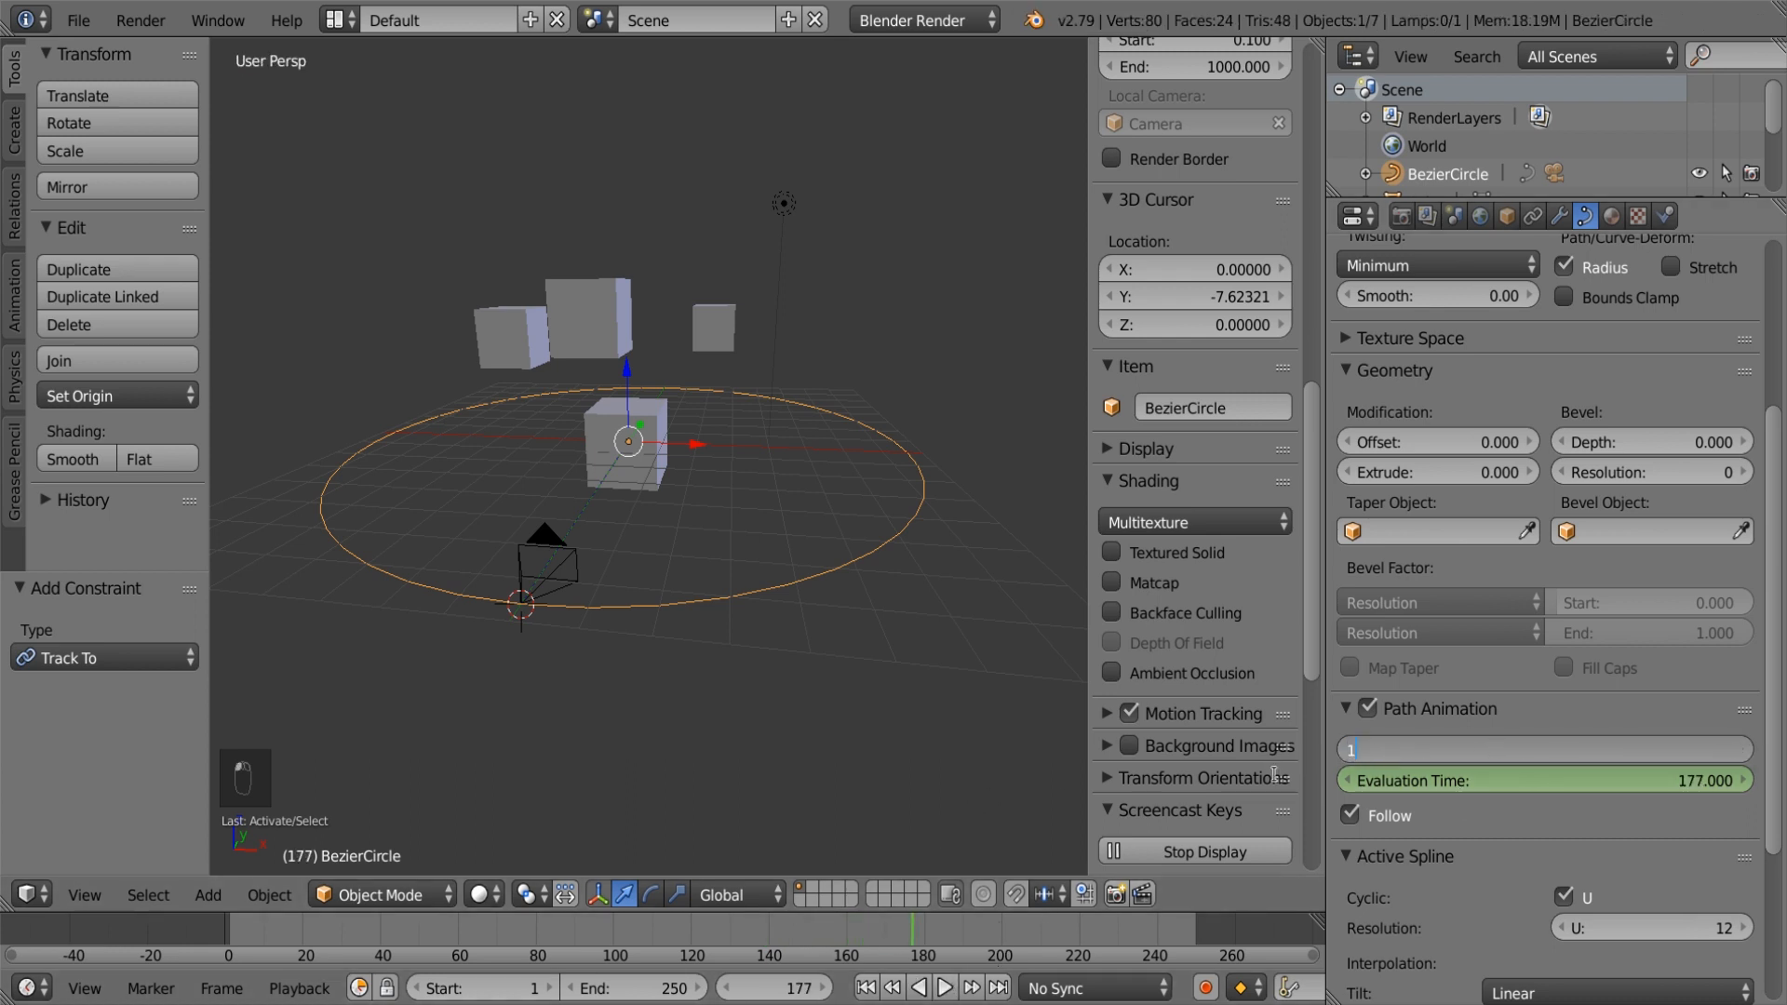
{"action": "type", "text": "00"}
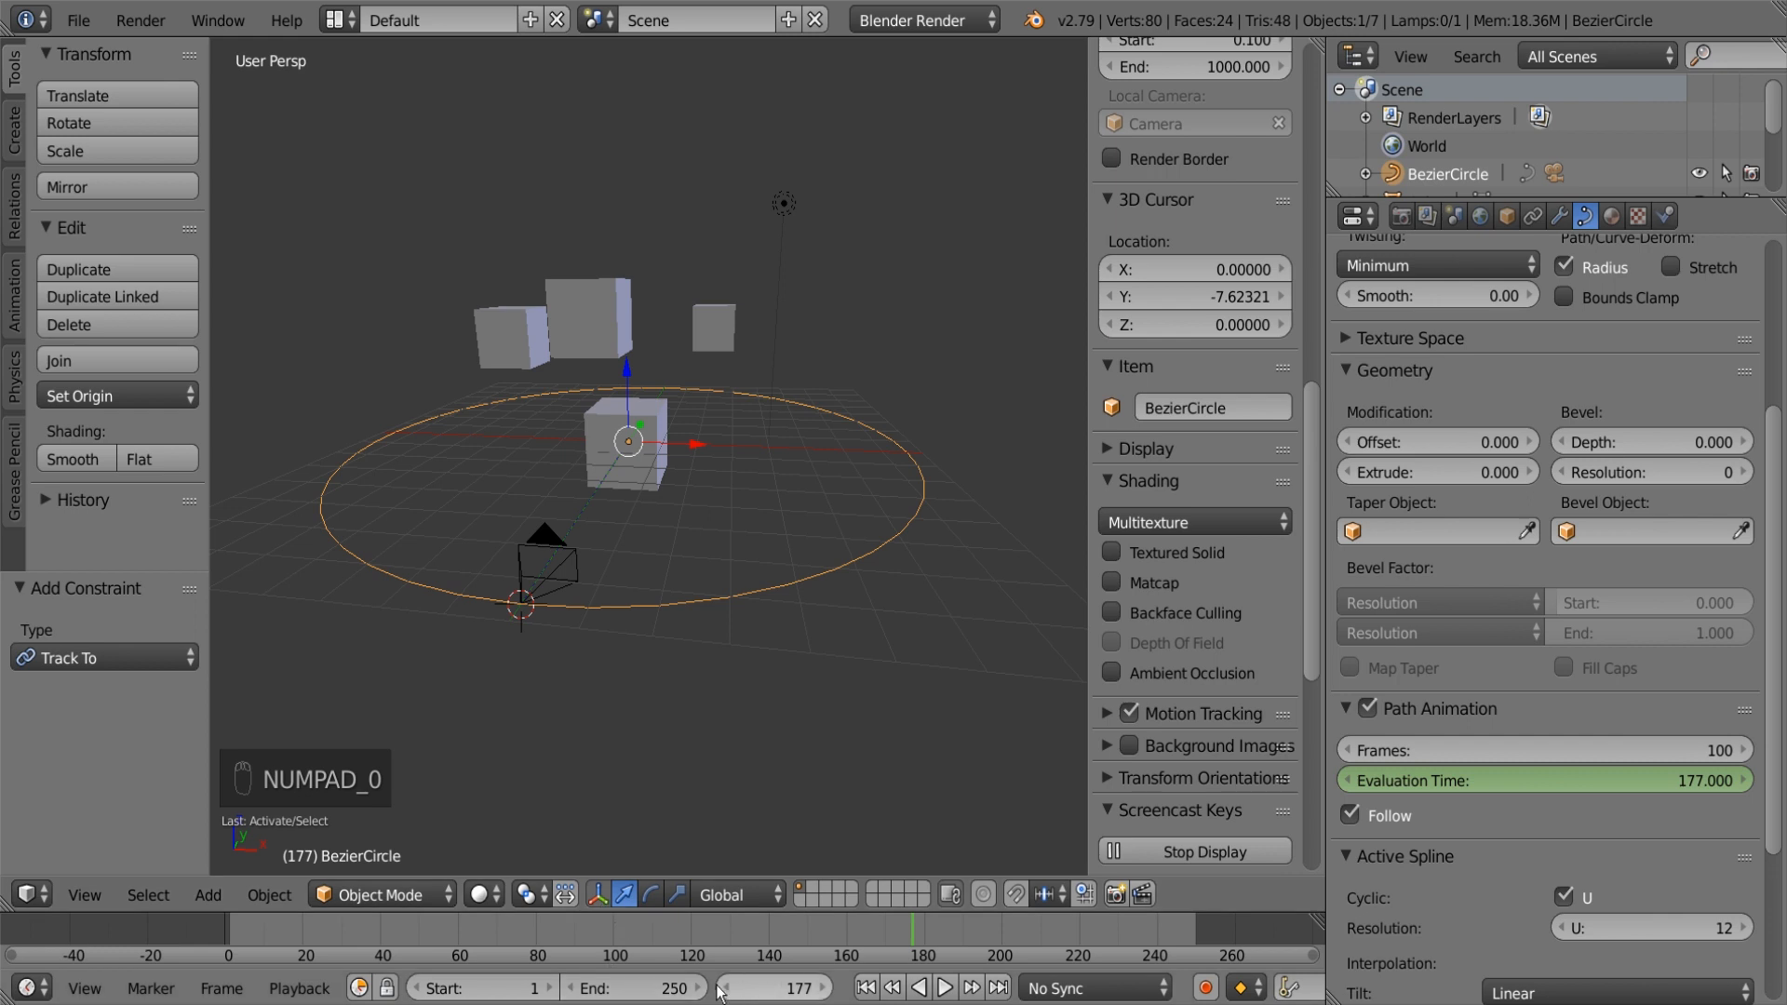
Step: Set the timeline's end frame to 100 and play the animation to check the camera's loop
{"action": "left_click", "coordinate": [672, 985]}
{"action": "type", "text": "100"}
{"action": "key", "text": "Return"}
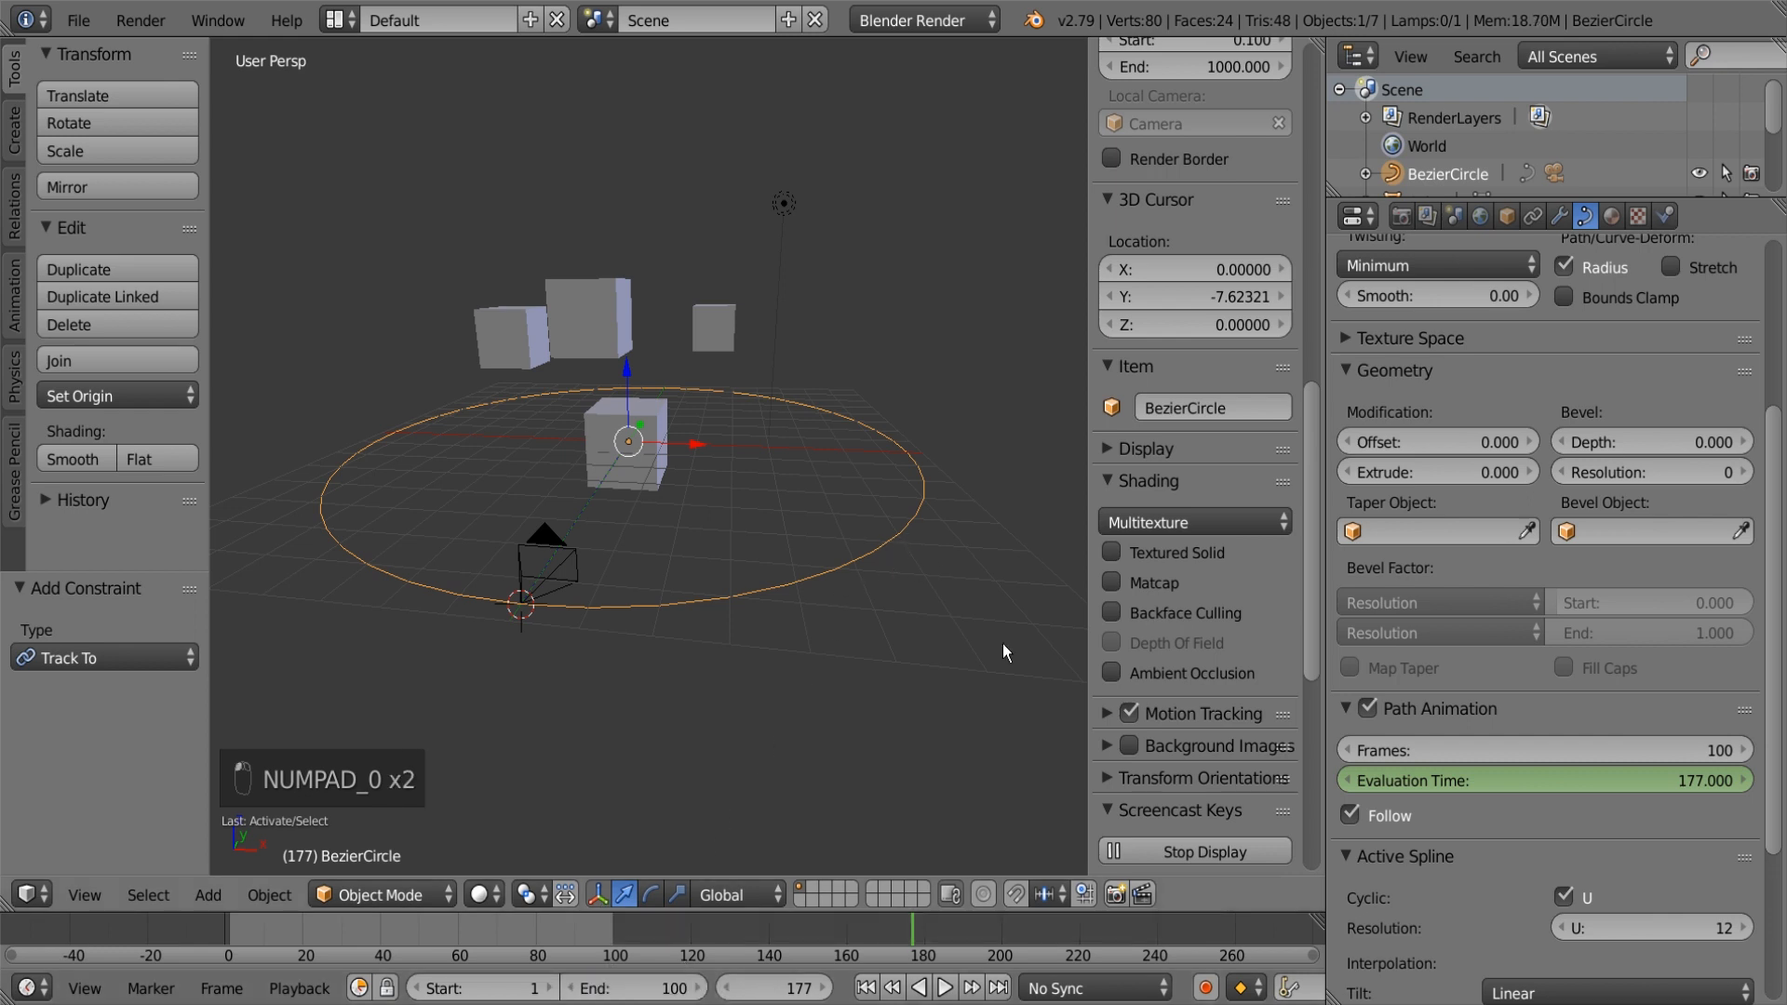
{"action": "left_click", "coordinate": [945, 987]}
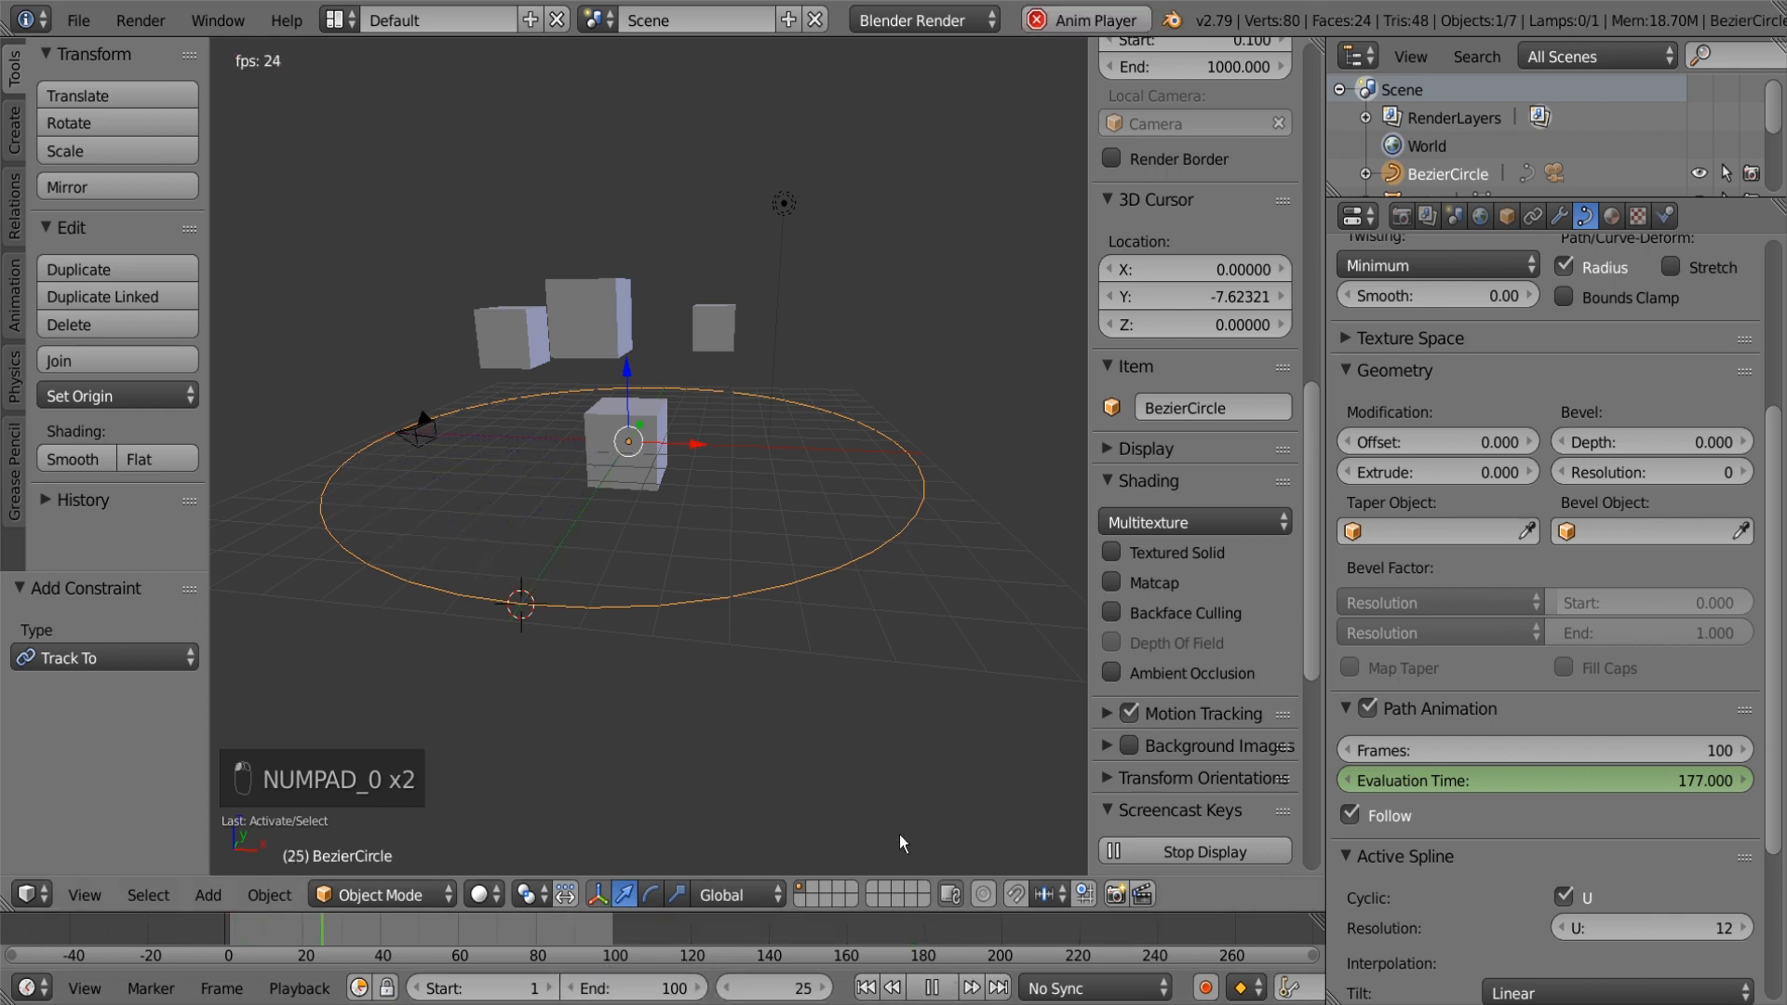